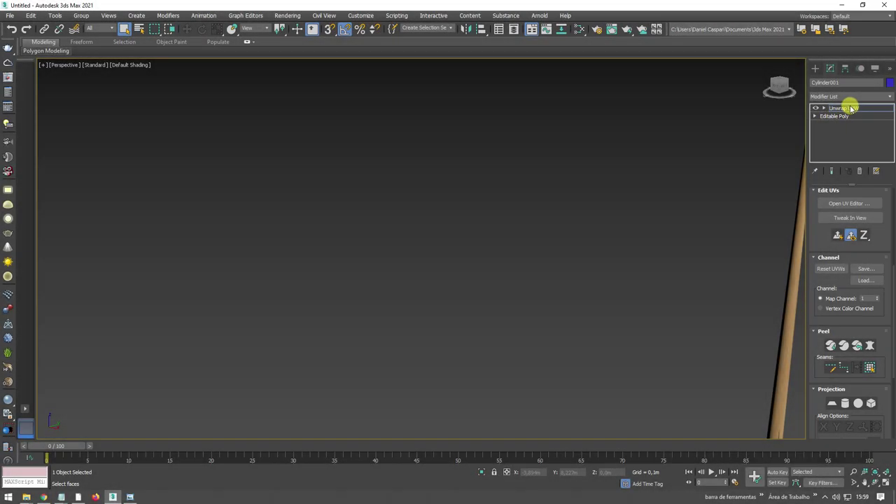
- Convert the cue to an Editable Poly, collapsing its Unwrap UVW modifier
click(848, 106)
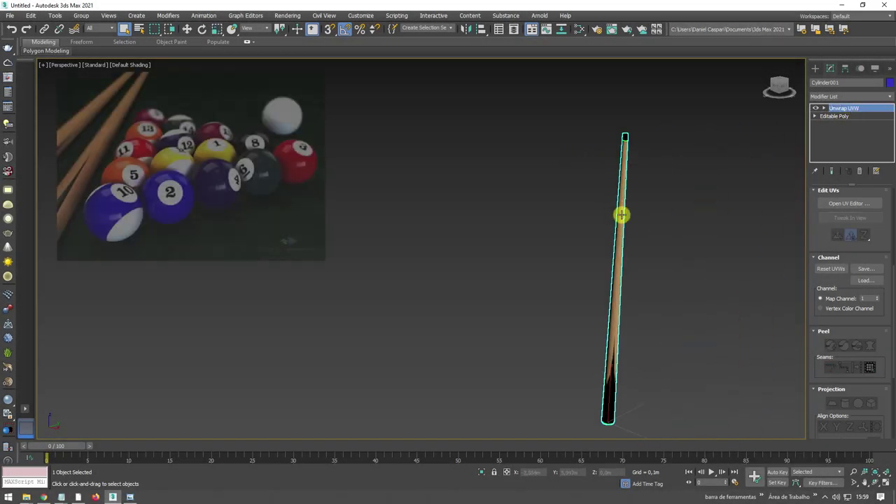
right_click(618, 210)
mouse_move(669, 318)
click(727, 324)
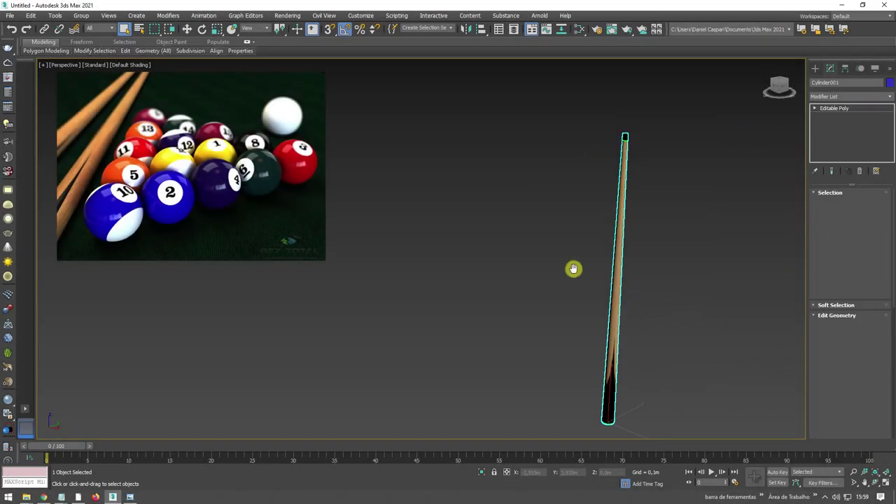
- Rotate the cue 90 degrees so it lies horizontally beside the ball row
scroll(539, 265, down, 5)
key(e)
drag(558, 257, 582, 292)
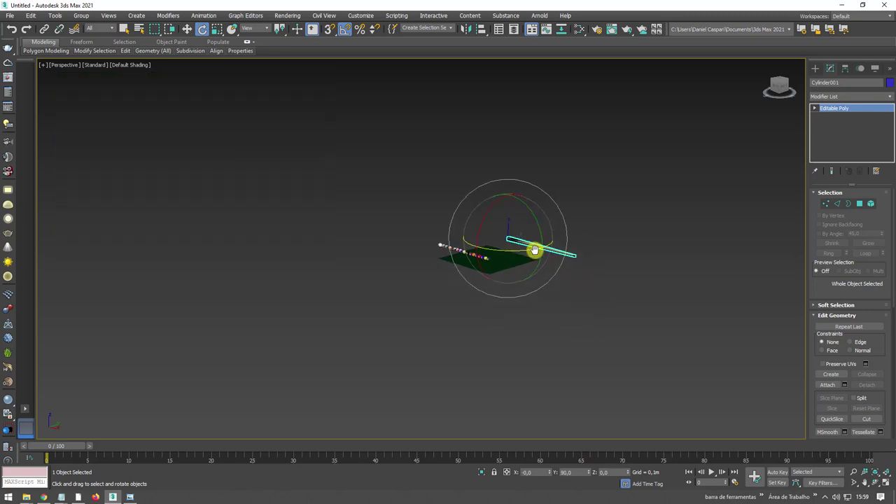
scroll(511, 198, up, 5)
scroll(467, 224, down, 4)
mouse_move(466, 226)
alt+middle_down()
mouse_move(482, 228)
mouse_move(470, 238)
alt+middle_up()
key(w)
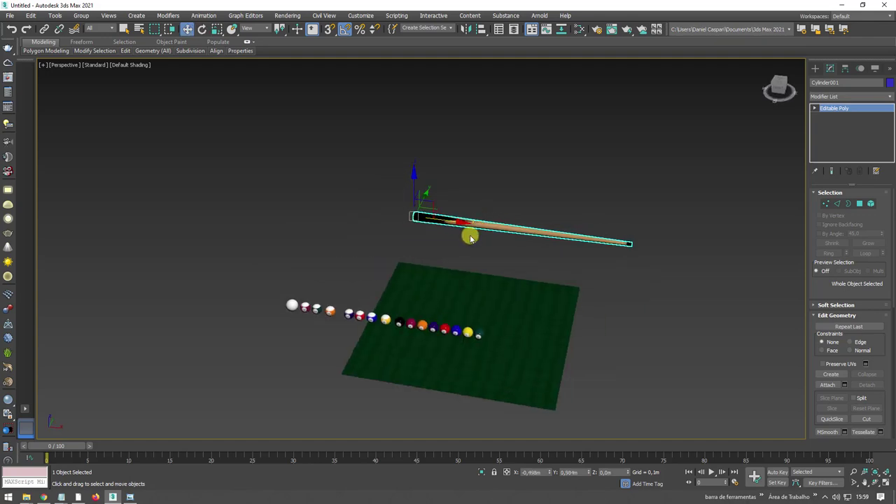
- In the Front view, raise the cue on Y level with balls 11–14
key(f)
scroll(484, 249, down, 5)
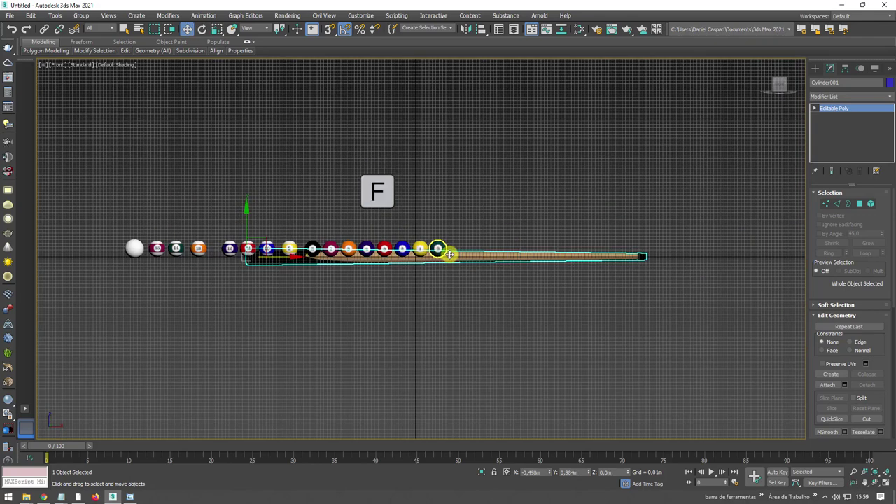
scroll(450, 254, up, 3)
middle_drag(119, 208, 218, 239)
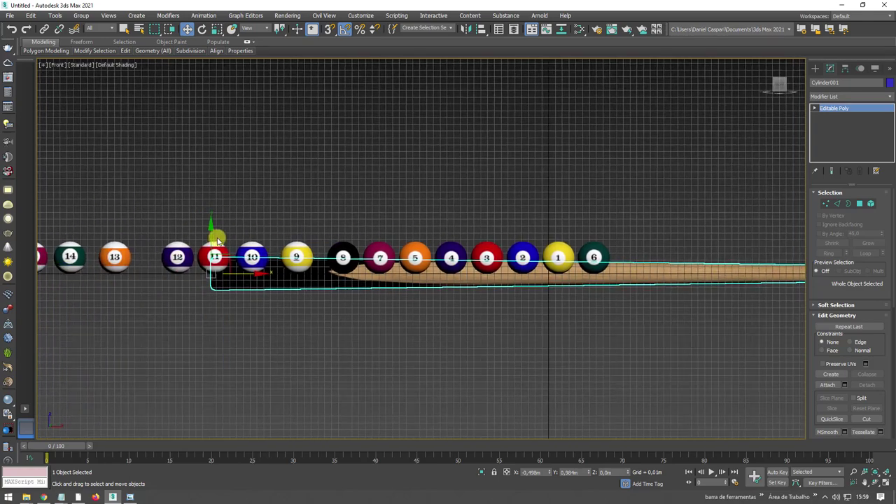
drag(212, 235, 230, 216)
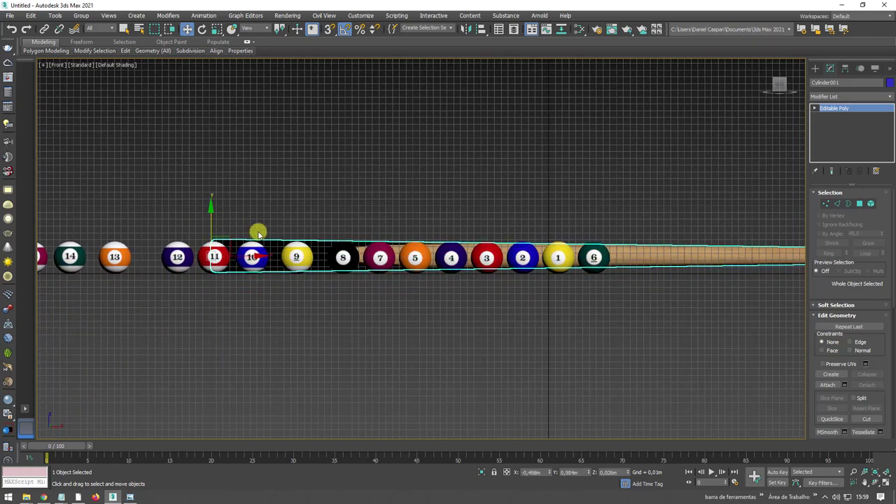
middle_drag(258, 231, 169, 234)
- Level the cue along the ball row by zeroing its Z rotation
key(e)
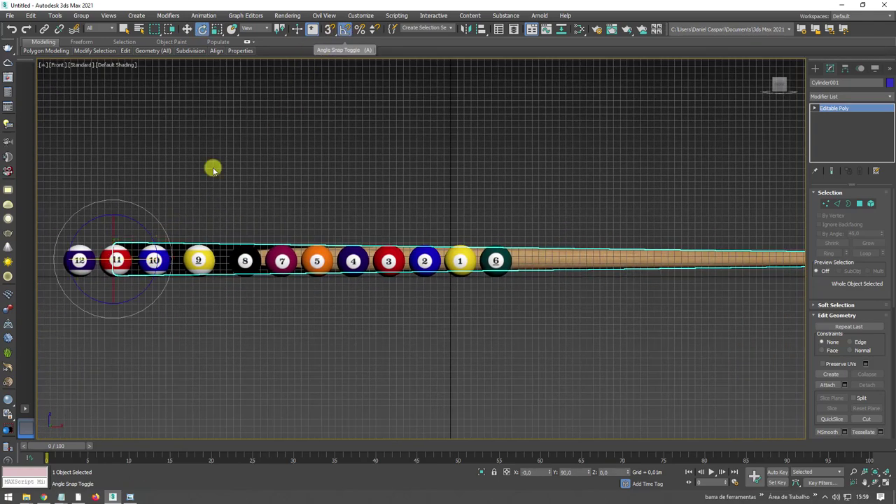
drag(144, 227, 247, 155)
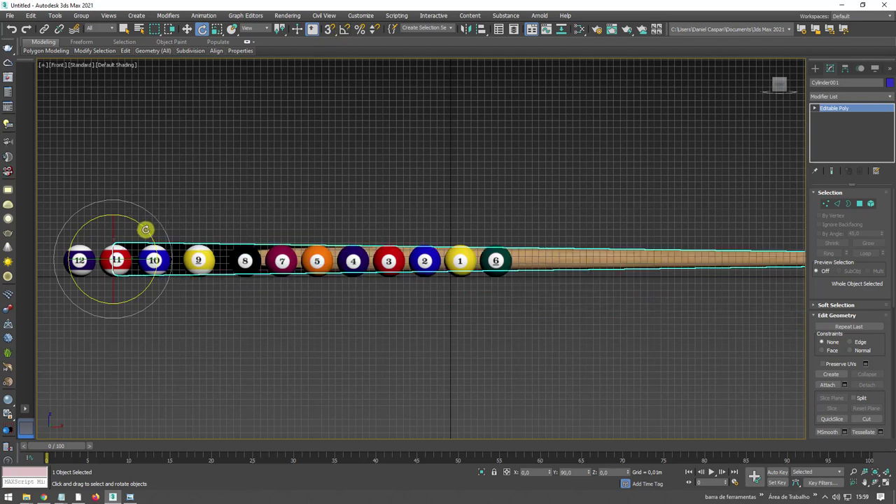
drag(145, 229, 147, 228)
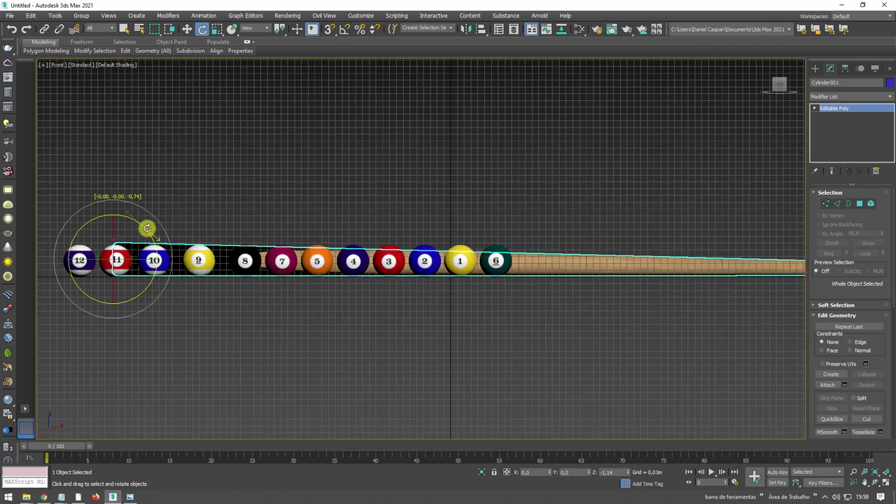
drag(147, 228, 144, 225)
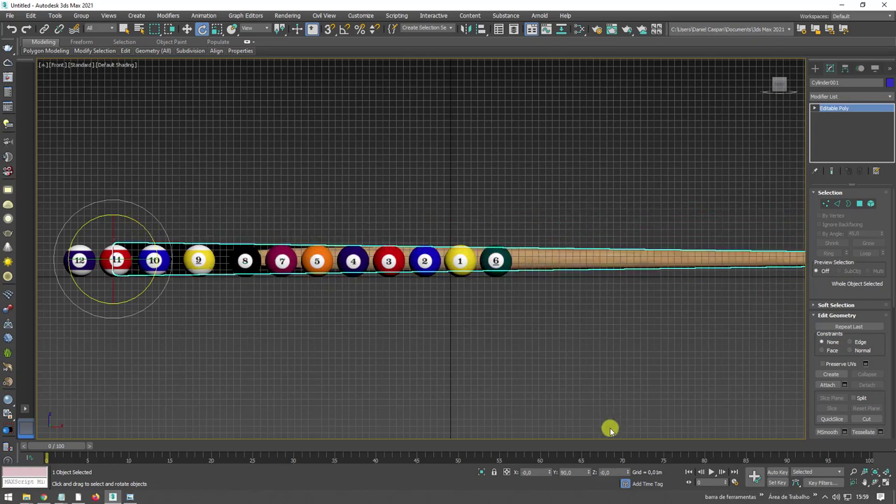
right_click(627, 473)
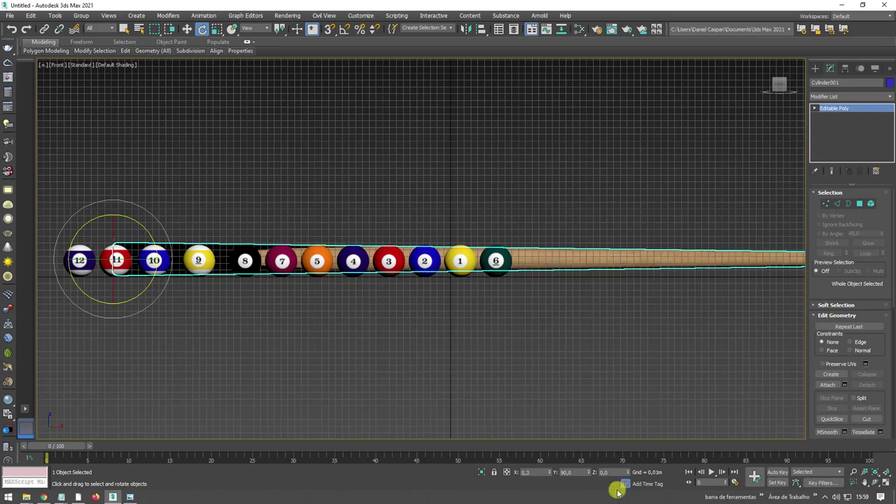
drag(589, 474, 592, 471)
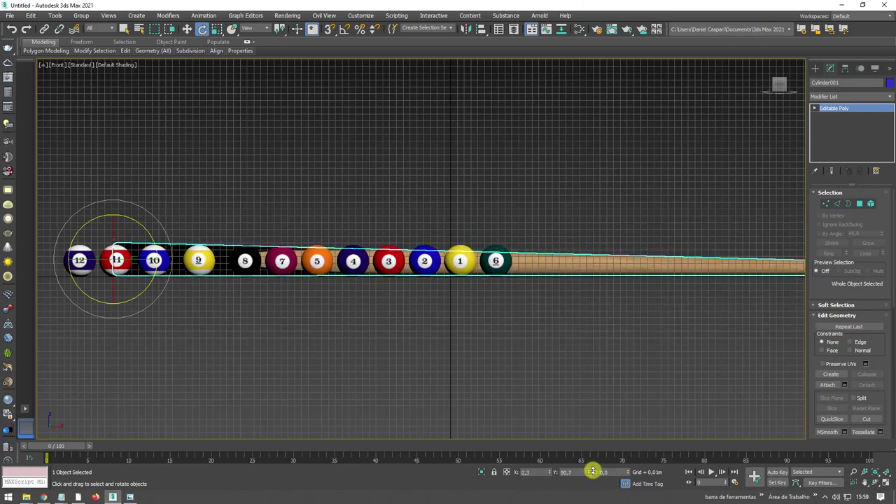
middle_drag(568, 373, 402, 360)
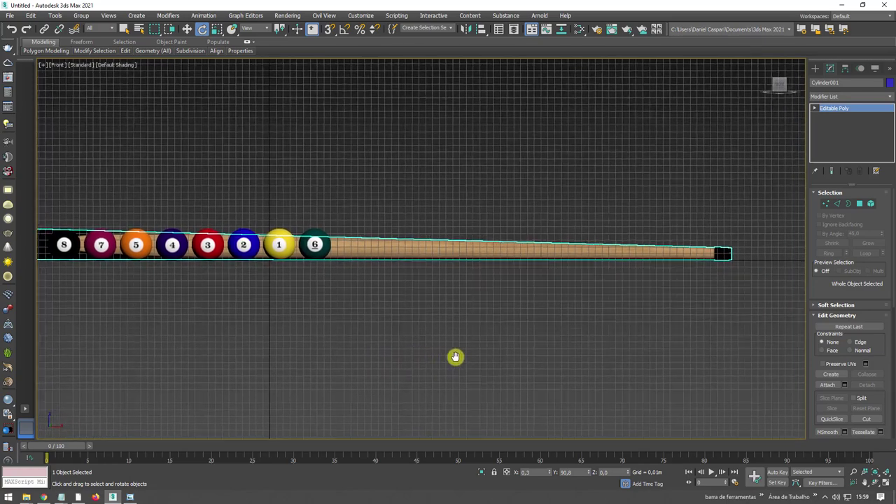
middle_drag(456, 360, 602, 357)
scroll(630, 347, down, 3)
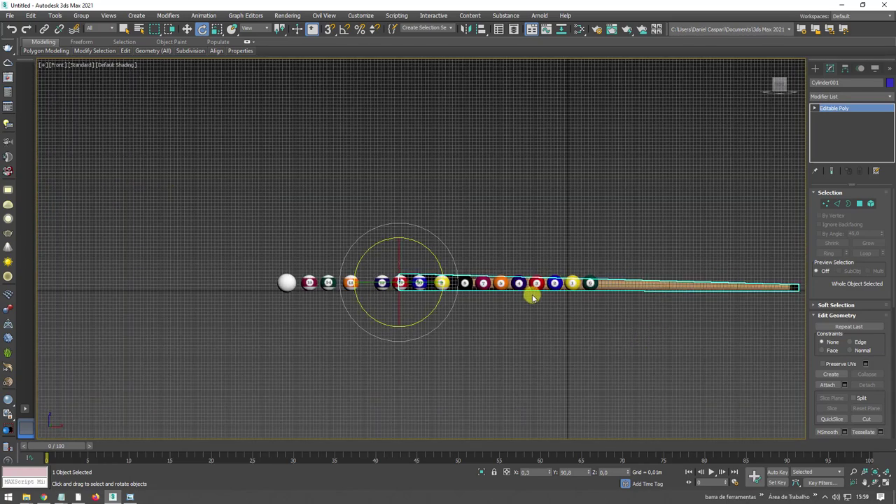
- In Perspective, swing the cue to point diagonally across the table
key(p)
mouse_move(624, 236)
alt+middle_down()
mouse_move(621, 270)
mouse_move(640, 330)
mouse_move(585, 280)
alt+middle_up()
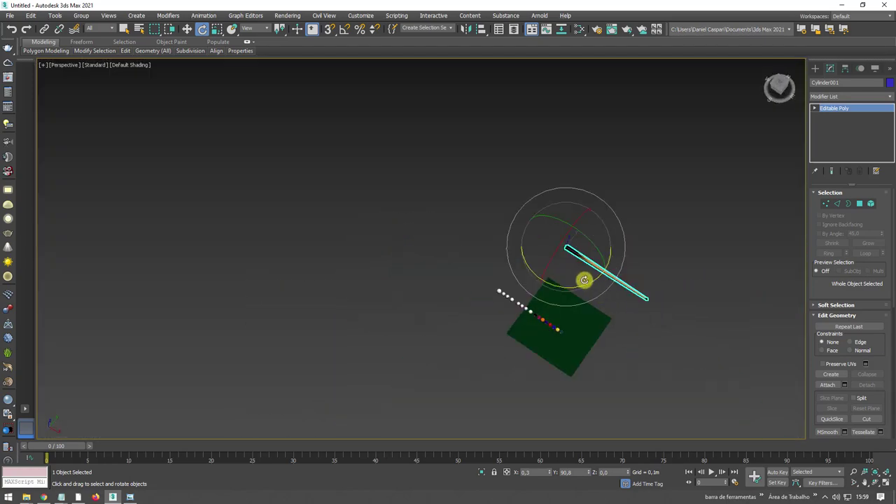
scroll(584, 280, up, 4)
mouse_move(553, 244)
mouse_down()
mouse_move(492, 246)
mouse_move(502, 244)
mouse_up()
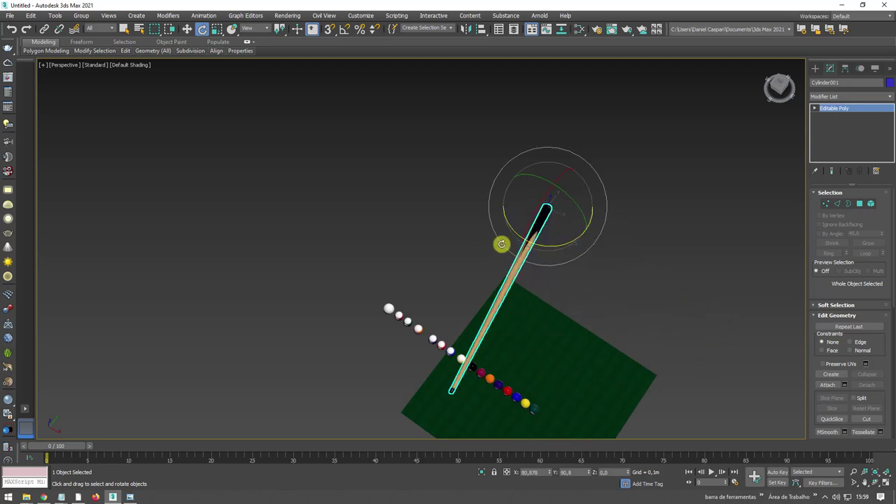
- Tilt the cue upward and lower it down onto the table
key(w)
click(572, 217)
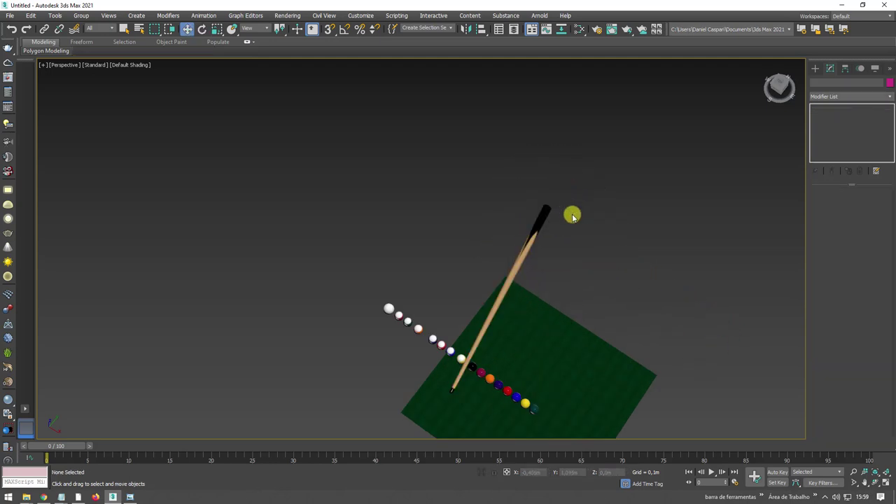
click(543, 218)
key(e)
mouse_move(539, 245)
mouse_down()
mouse_move(556, 250)
mouse_move(685, 217)
mouse_move(656, 194)
mouse_up()
key(w)
mouse_move(581, 204)
mouse_down()
mouse_move(520, 371)
mouse_move(458, 406)
mouse_up()
mouse_move(472, 394)
alt+middle_down()
mouse_move(454, 276)
mouse_move(534, 269)
alt+middle_up()
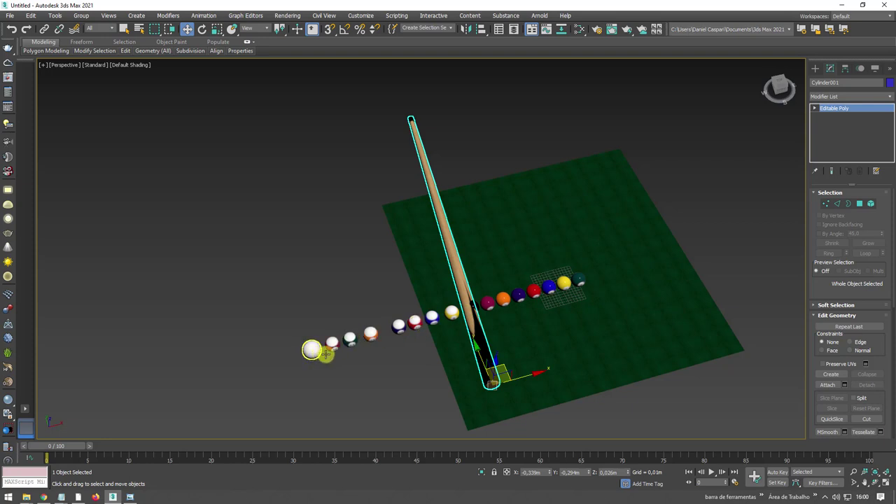
- Move the white cue ball to the far side and pull ball 6 out of the row
click(324, 352)
drag(324, 329, 638, 229)
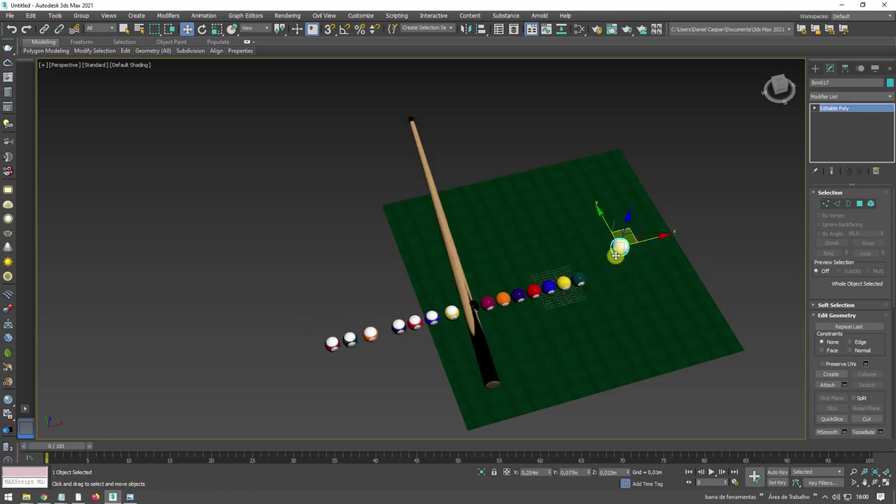
scroll(592, 294, up, 5)
click(564, 267)
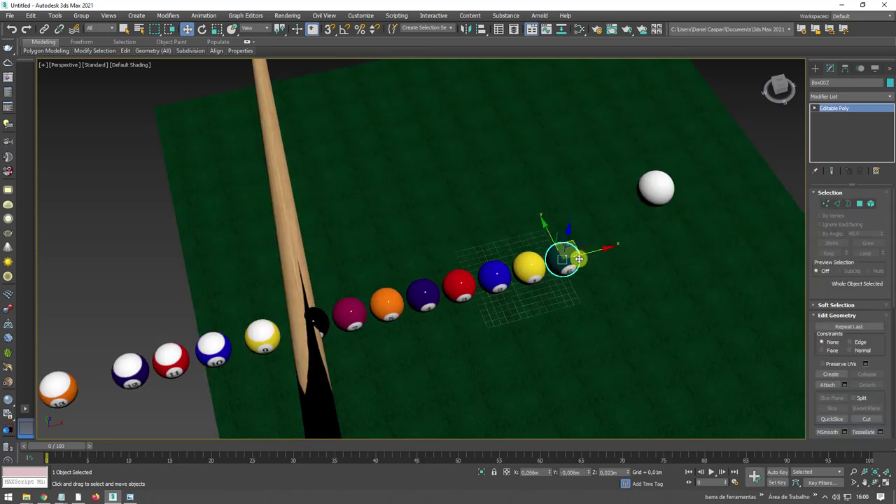
alt+middle_drag(564, 267, 566, 261)
mouse_move(563, 289)
mouse_down()
mouse_move(544, 257)
mouse_move(511, 320)
mouse_up()
key(ctrl+z)
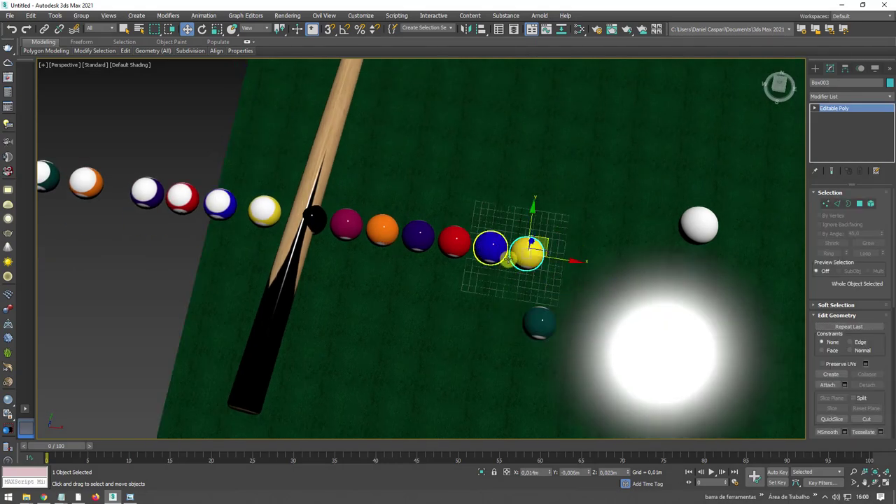
- Bring up the sinuca-mesa-bilhar-02 reference photo of racked balls
scroll(518, 262, up, 4)
scroll(524, 265, up, 1)
scroll(560, 265, down, 7)
scroll(579, 265, down, 2)
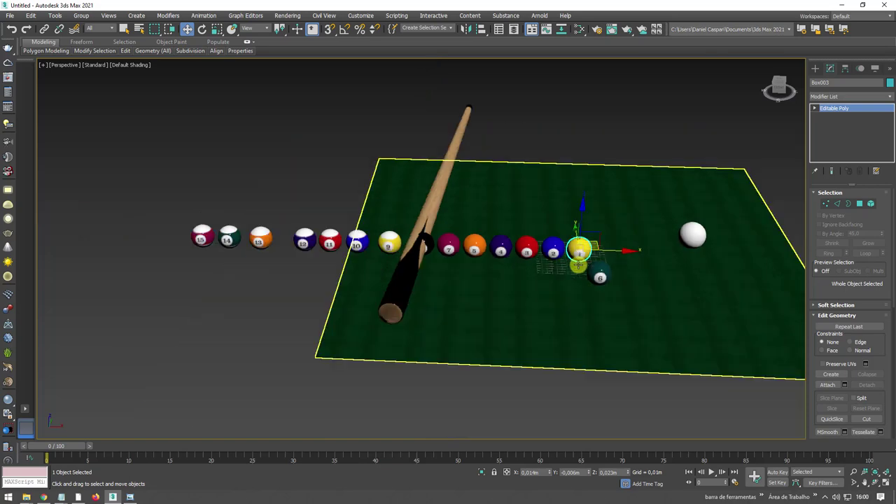
click(130, 498)
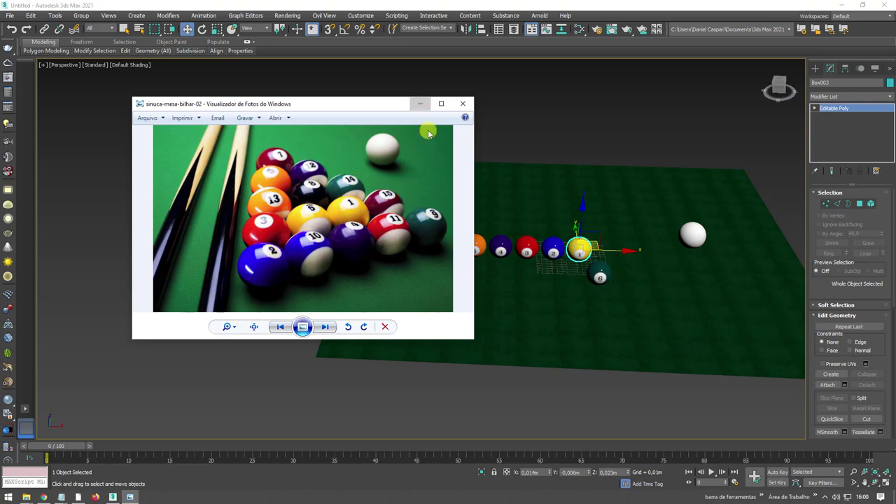
- Hide the reference photo and pull ball 2 down out of the row
click(420, 104)
scroll(560, 256, up, 5)
click(565, 260)
scroll(565, 260, up, 4)
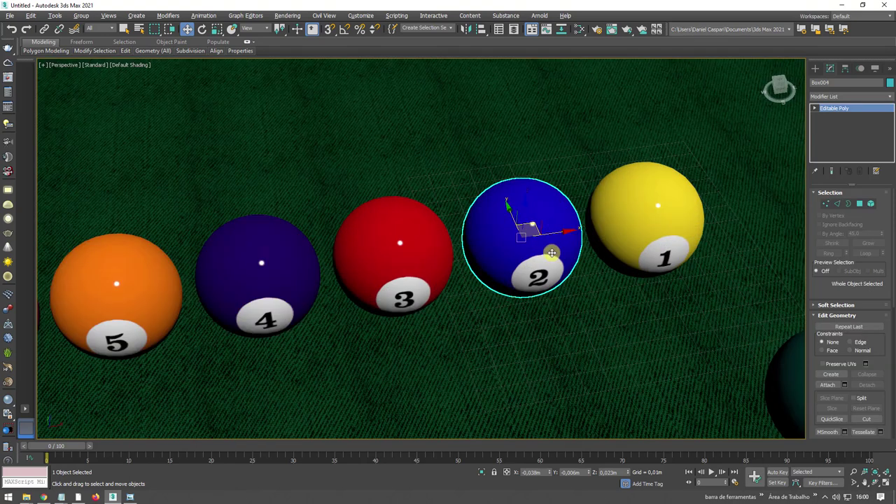
drag(533, 225, 413, 402)
scroll(413, 403, down, 4)
middle_drag(360, 350, 386, 205)
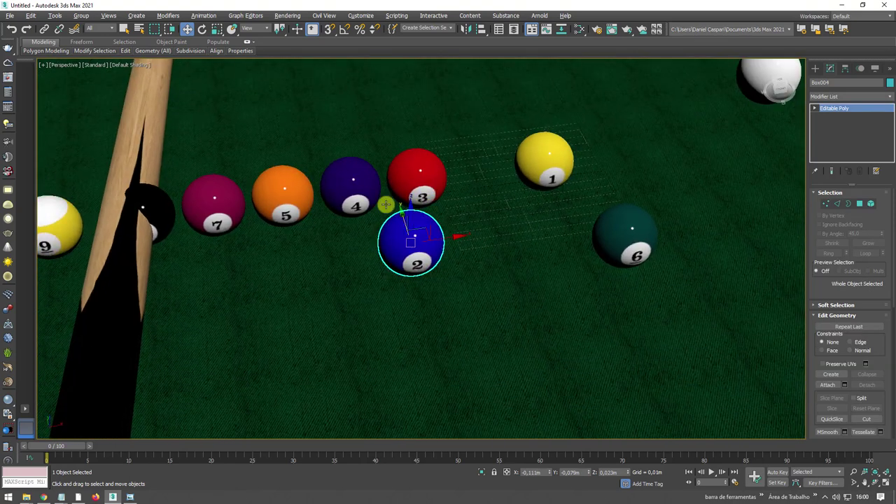
- Align ball 4 onto ball 2, then move it to sit beside ball 2
click(356, 195)
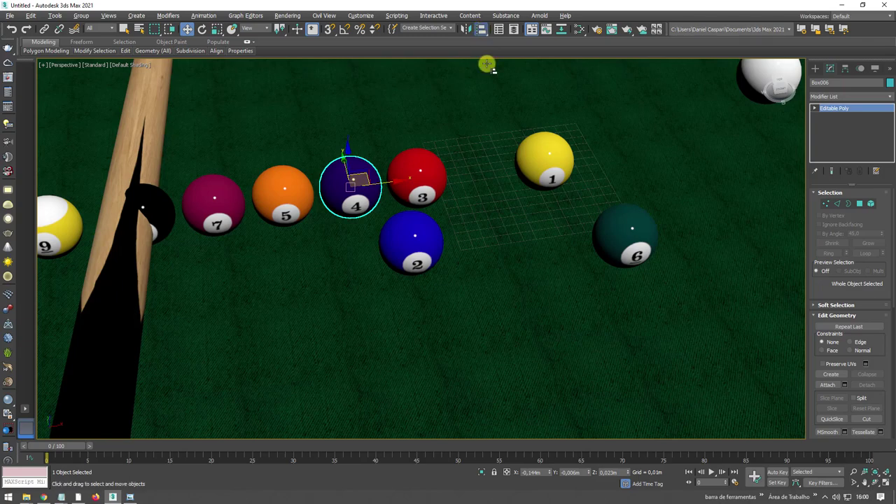
click(482, 29)
click(432, 233)
click(451, 326)
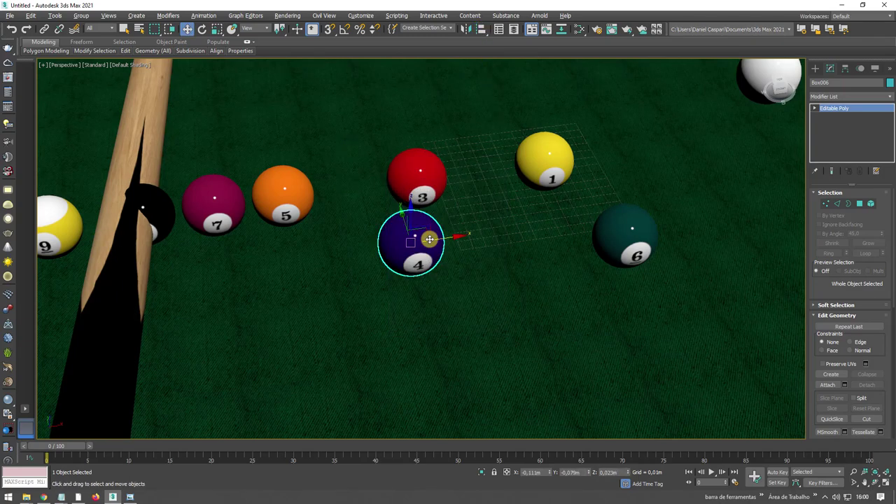
drag(451, 238, 512, 225)
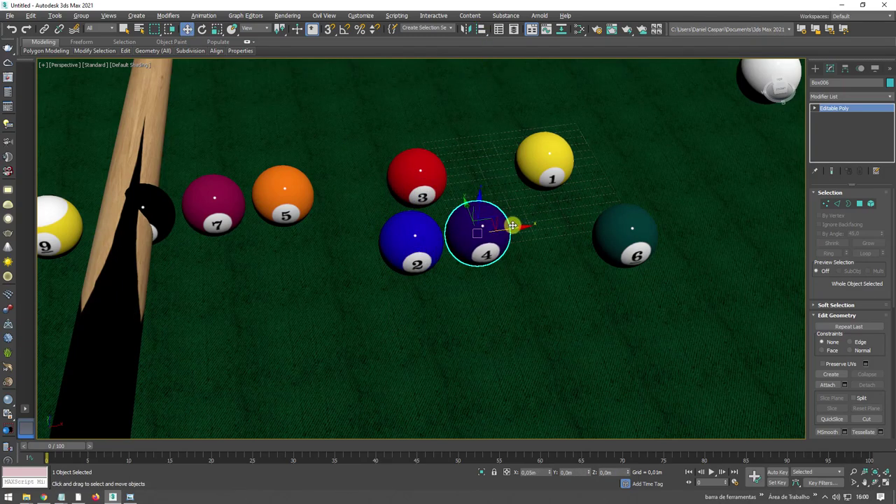
mouse_move(512, 226)
alt+middle_down()
mouse_move(476, 234)
mouse_move(488, 233)
alt+middle_up()
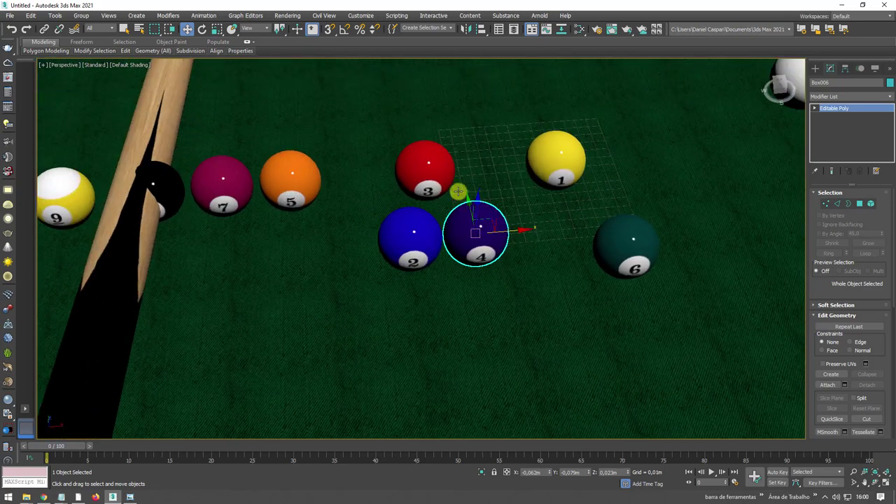
- Align the 10 ball onto the 2 ball and slide it left beside it
click(132, 496)
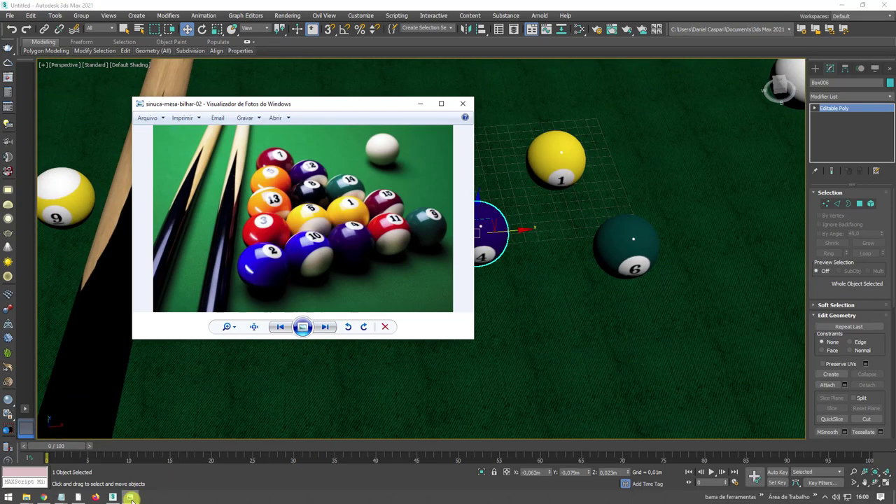
click(131, 497)
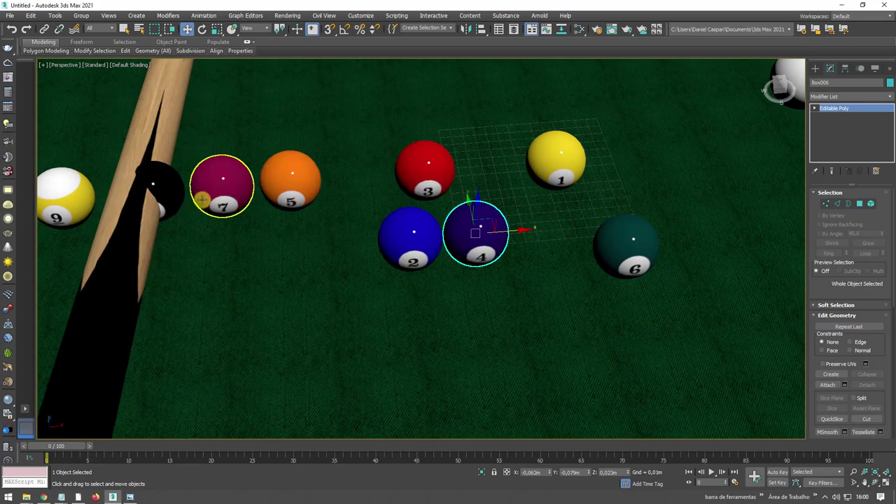
middle_drag(202, 200, 374, 226)
scroll(374, 226, down, 3)
click(221, 218)
key(alt+a)
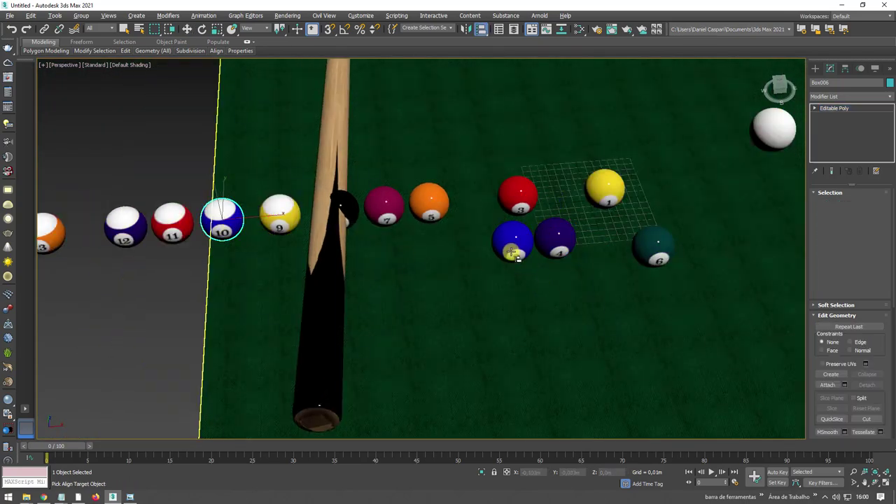
click(513, 256)
click(446, 321)
scroll(536, 243, up, 4)
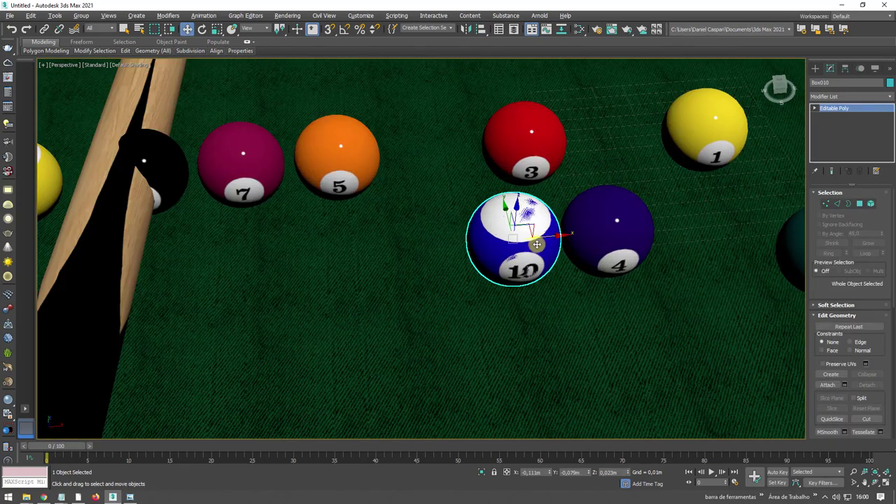
mouse_move(537, 240)
mouse_down()
mouse_move(458, 247)
mouse_move(410, 214)
mouse_move(432, 170)
mouse_move(455, 239)
mouse_move(399, 208)
mouse_move(341, 233)
mouse_move(352, 252)
mouse_move(576, 219)
mouse_up()
- Turn ball 2's number outward and align ball 6 beside ball 4
key(e)
click(512, 239)
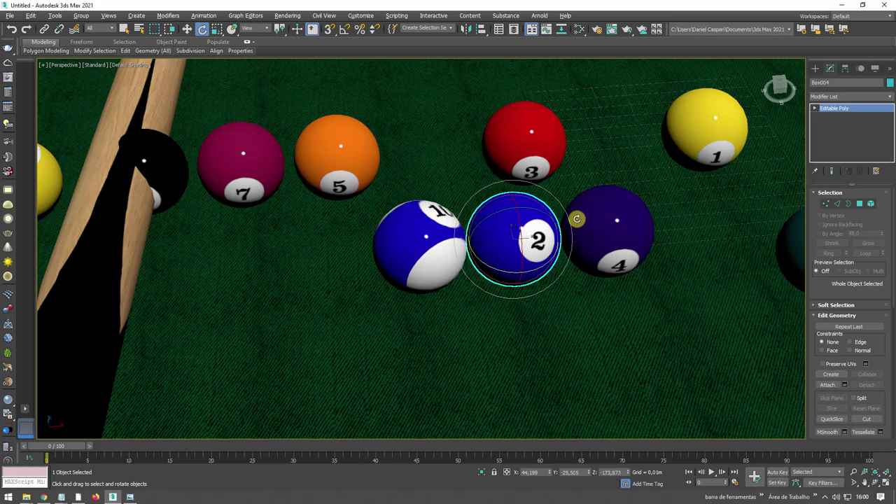
click(617, 222)
scroll(676, 229, down, 3)
scroll(609, 289, up, 2)
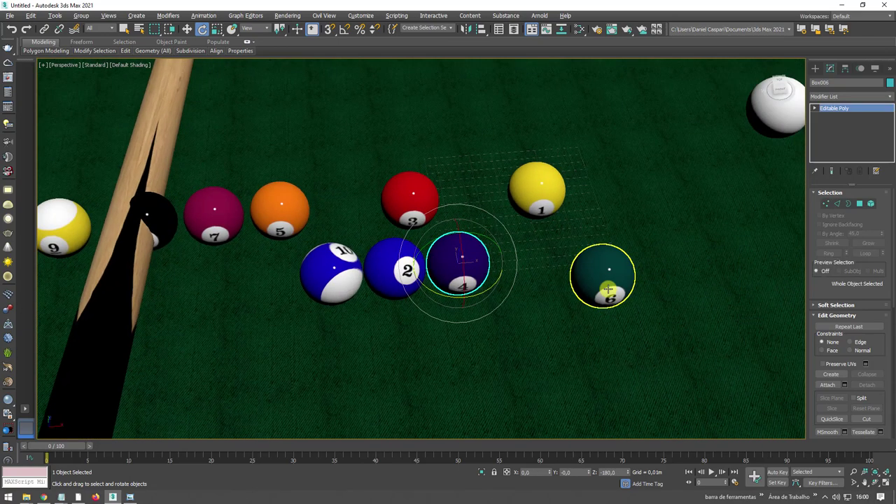
click(563, 286)
click(455, 325)
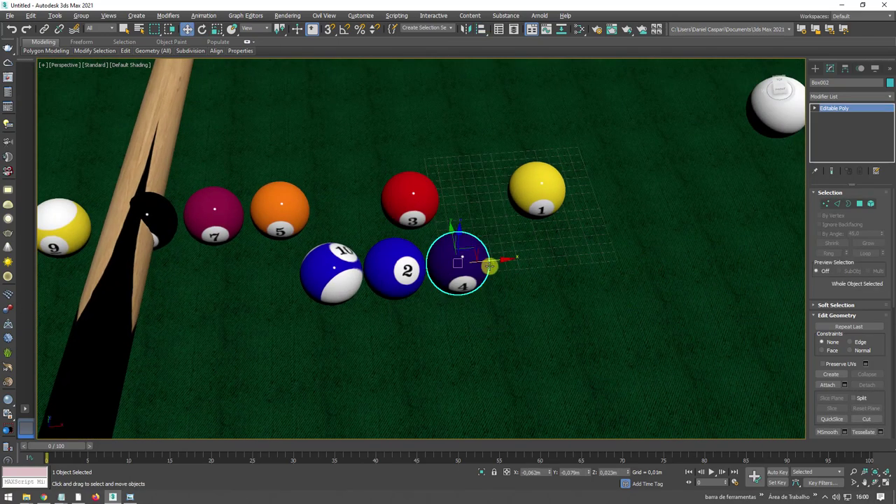
drag(490, 264, 555, 250)
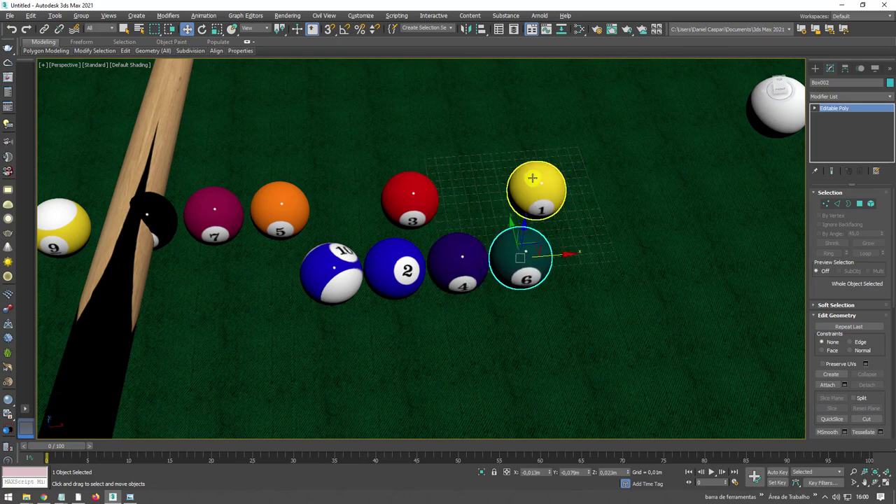
- Align the yellow 1 ball onto the 4 ball and shift it beside the red ball
click(475, 254)
click(458, 325)
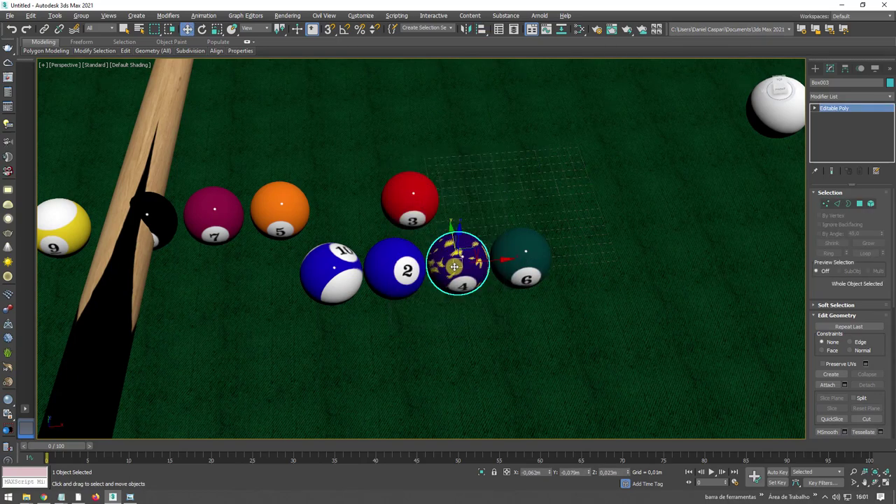
drag(454, 231, 450, 173)
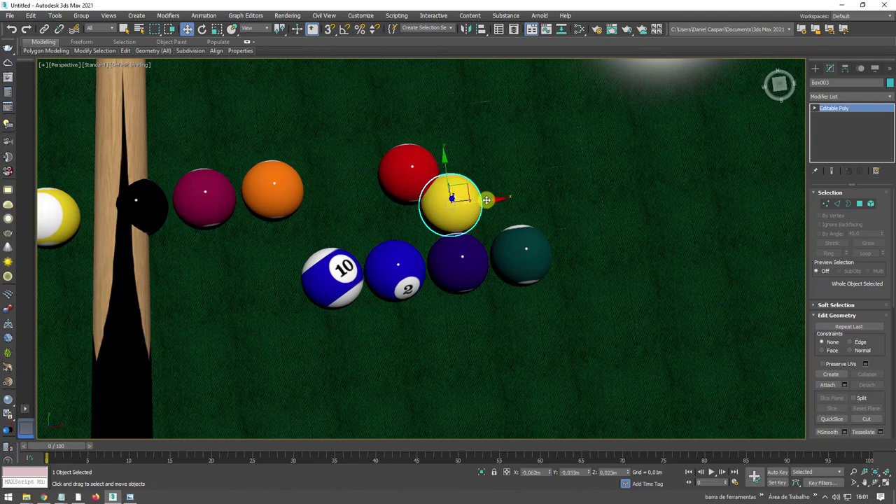
drag(487, 200, 512, 194)
scroll(490, 198, up, 4)
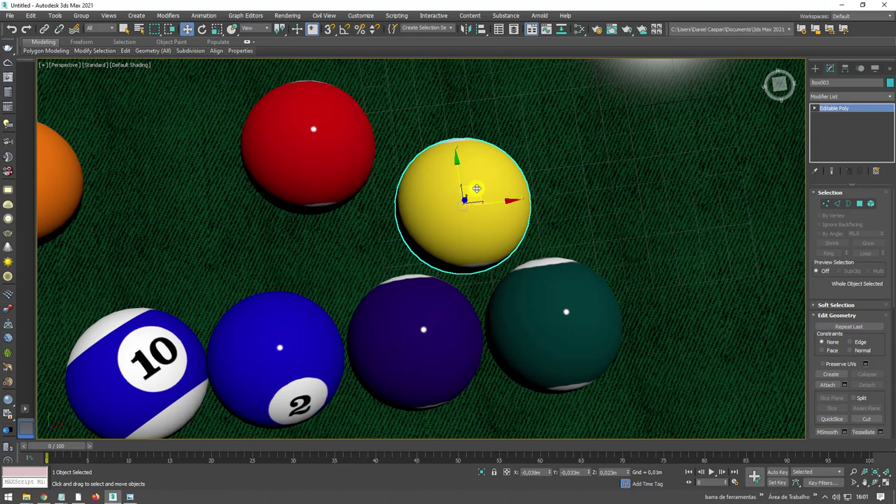
scroll(477, 189, down, 5)
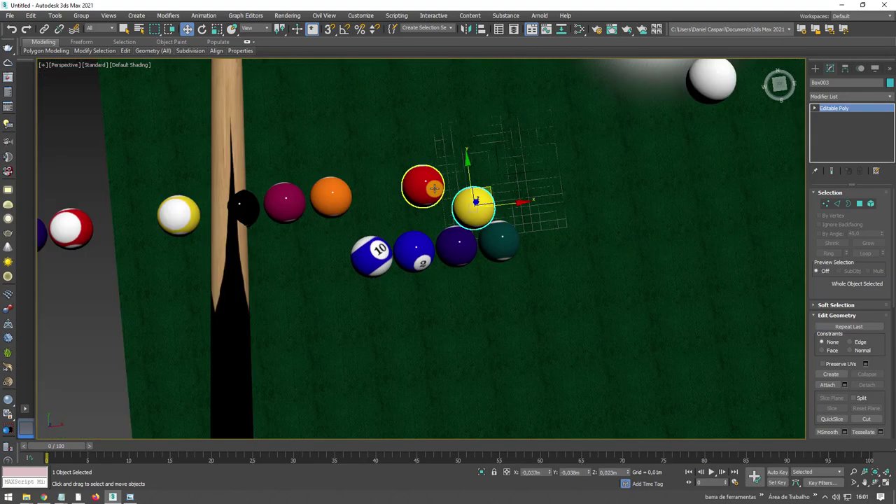
- Align the red 3 ball onto the teal 6 ball and slide it alongside
click(434, 187)
key(alt+a)
click(501, 242)
click(455, 322)
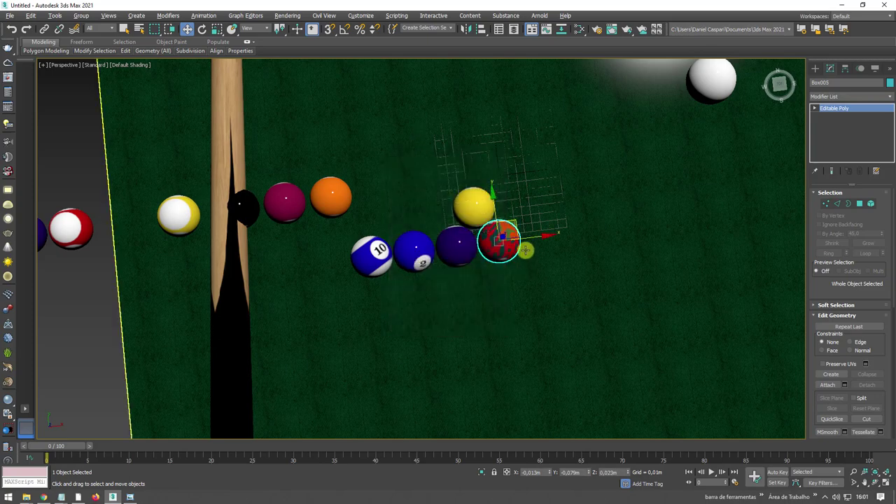
scroll(525, 250, up, 4)
drag(524, 236, 604, 231)
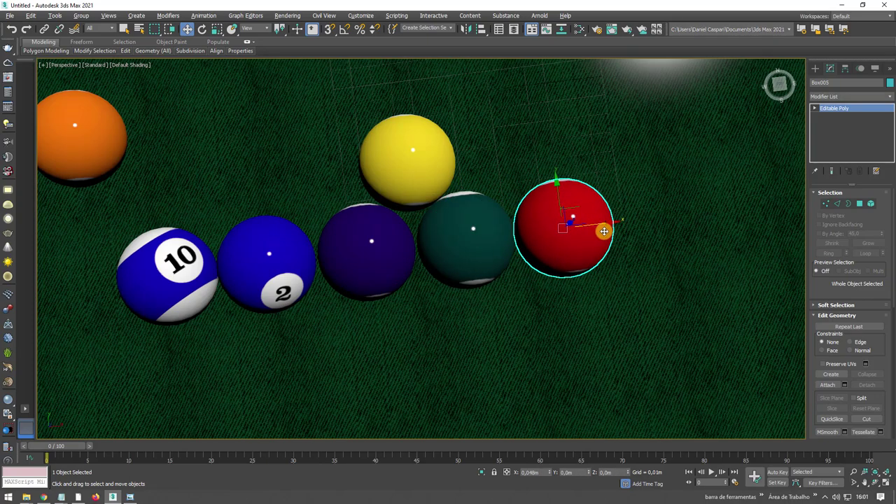
scroll(603, 231, down, 5)
- Align the yellow-striped 9 ball onto the 1 ball and slide it beside it
click(462, 246)
key(alt+a)
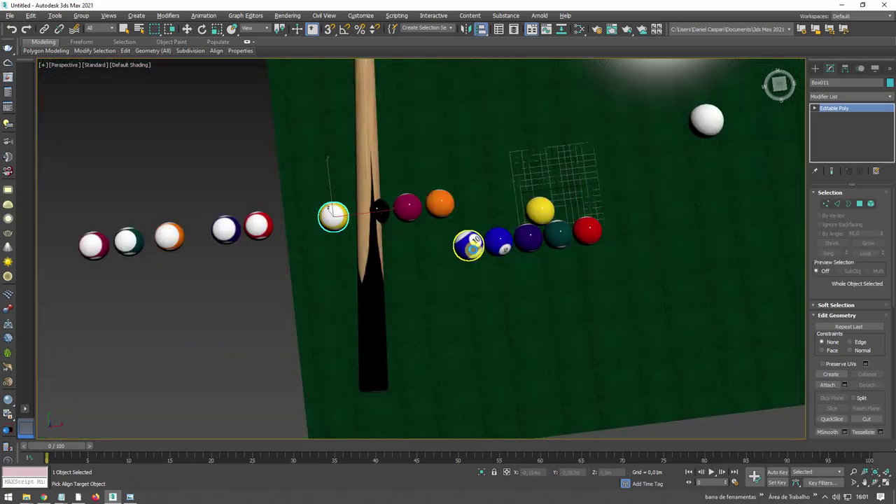
click(333, 217)
click(451, 326)
scroll(483, 262, up, 2)
click(466, 238)
key(alt+a)
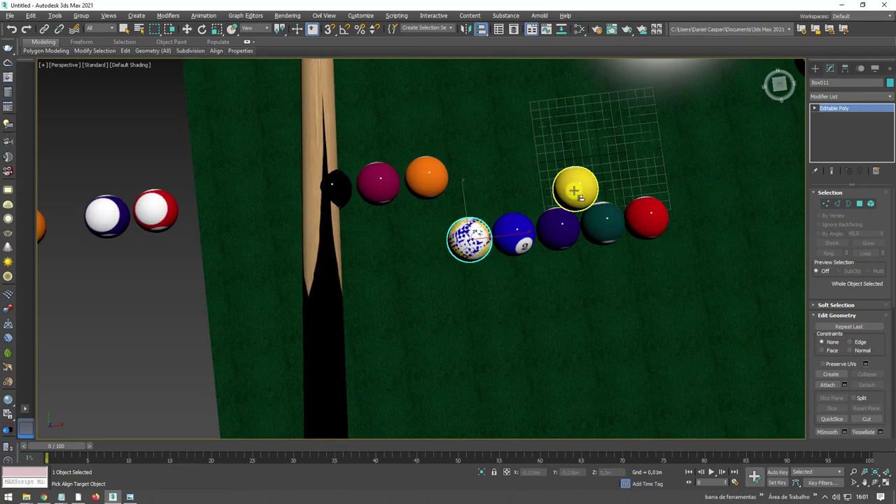
click(576, 186)
click(462, 325)
scroll(654, 163, up, 3)
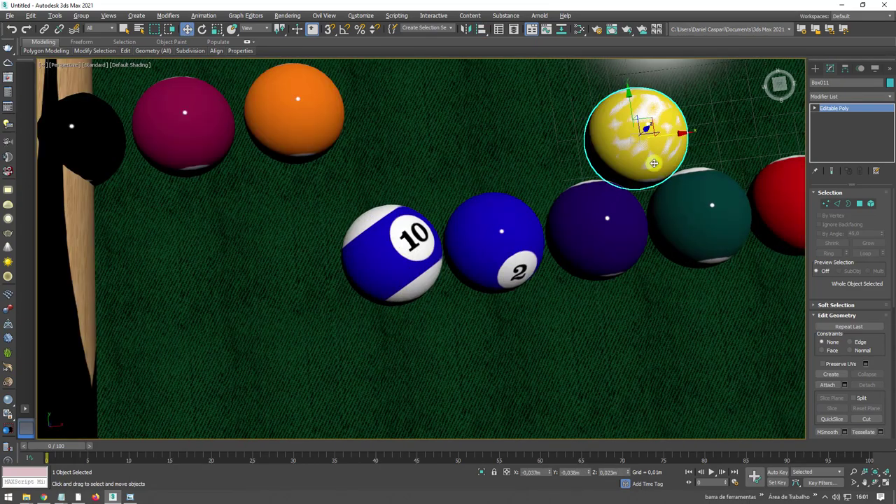
drag(676, 135, 572, 128)
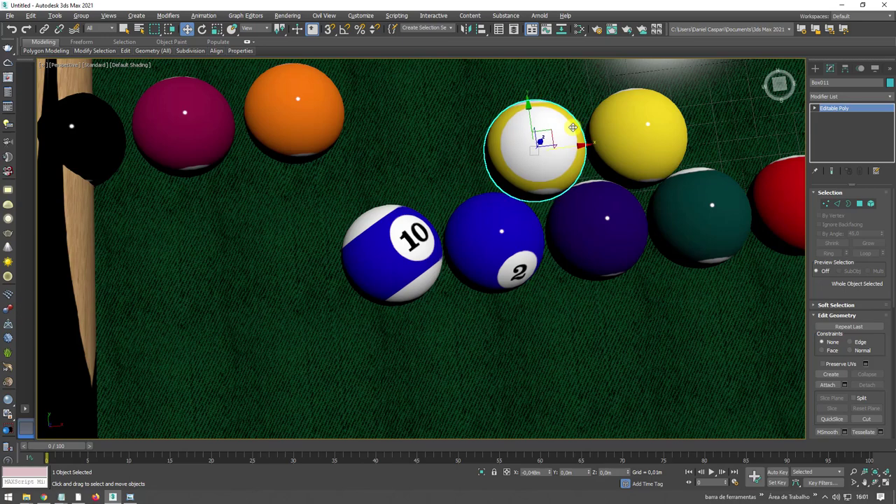
alt+middle_drag(566, 128, 559, 155)
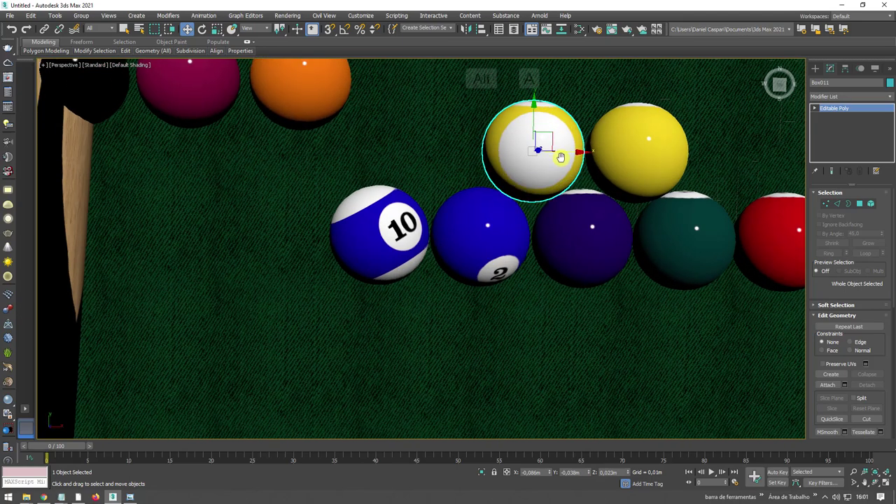
- Align the orange 5 ball onto the 9 ball and shift it left beside it
key(alt+a)
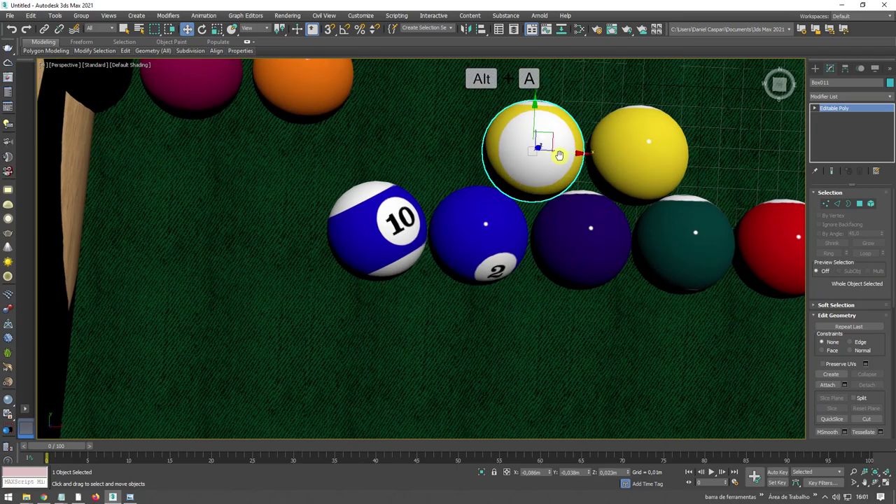
scroll(563, 154, down, 3)
alt+middle_drag(518, 224, 518, 203)
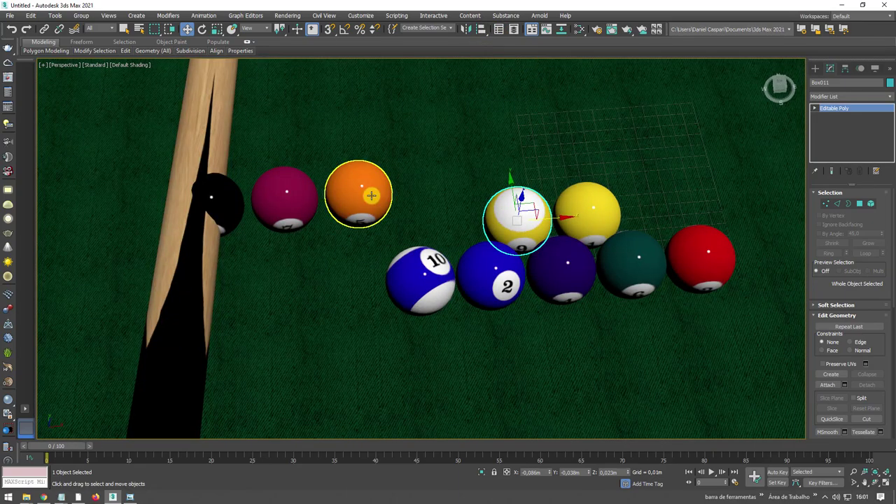
click(371, 195)
click(481, 30)
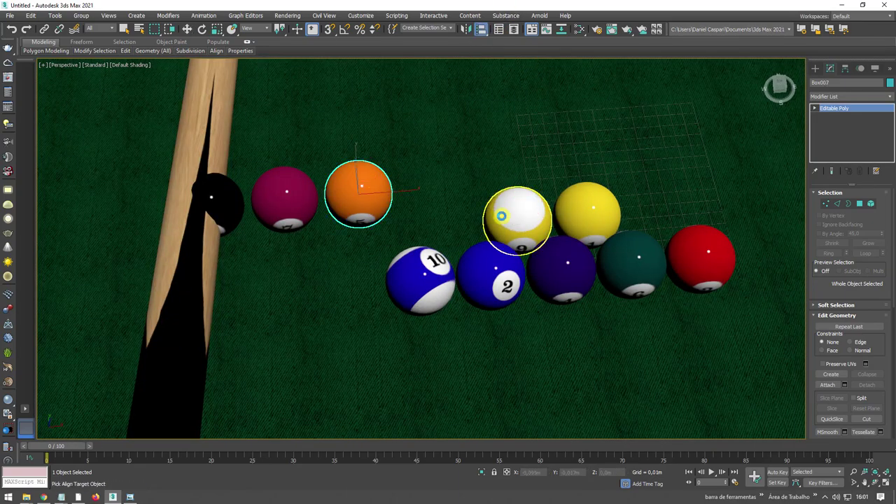
click(501, 217)
click(458, 322)
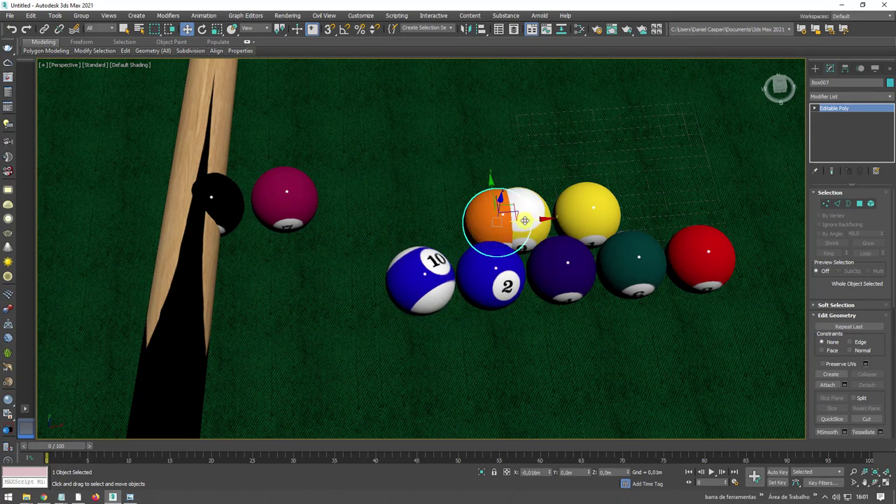
scroll(490, 223, up, 3)
scroll(463, 227, up, 2)
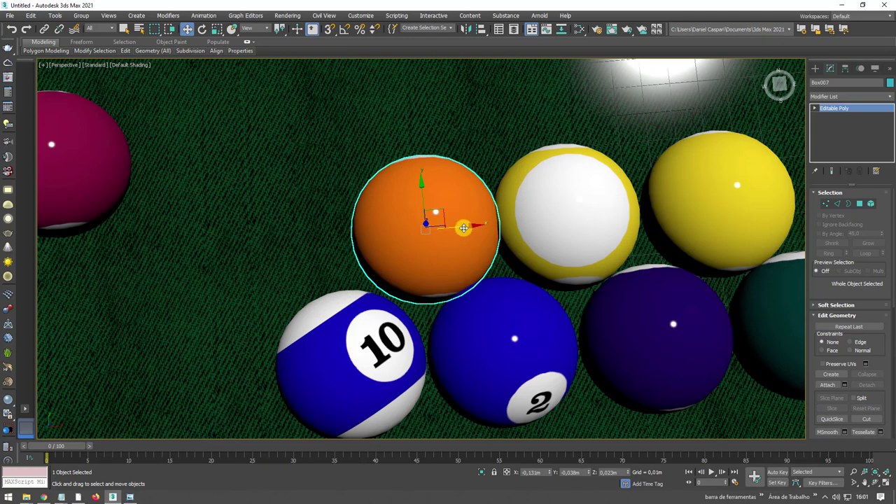
drag(463, 227, 454, 227)
scroll(452, 229, down, 2)
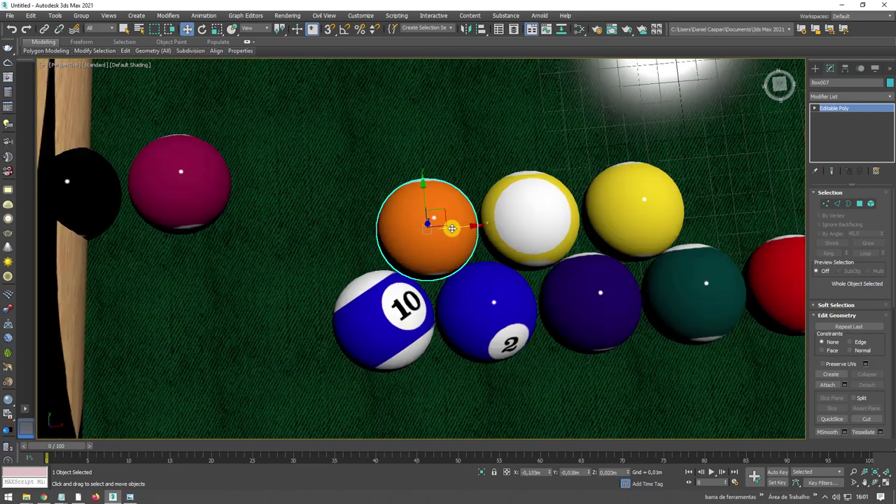
scroll(453, 228, down, 3)
scroll(398, 198, down, 2)
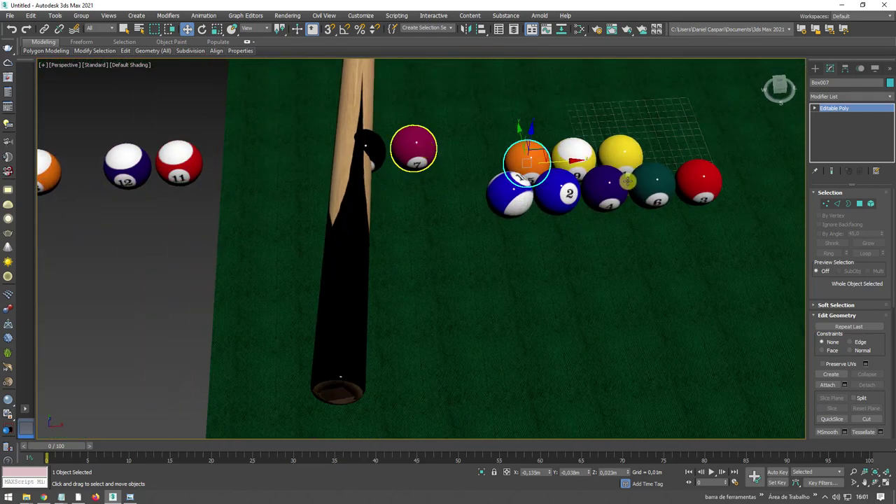
- Align the magenta 7 ball onto the yellow ball and slide it alongside
click(620, 152)
click(451, 326)
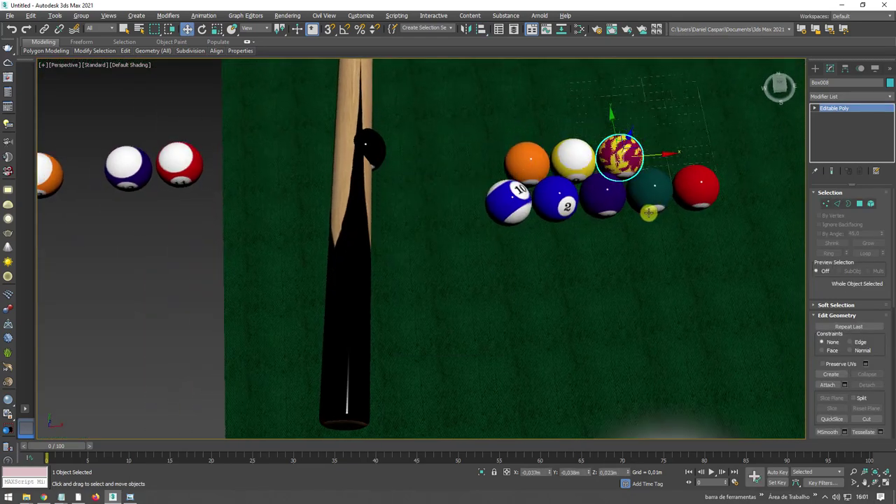
scroll(482, 219, up, 3)
drag(470, 212, 537, 211)
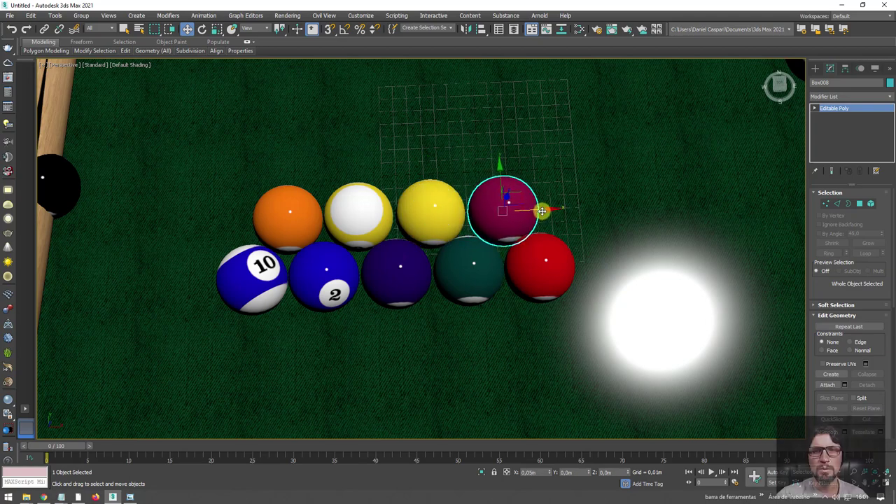
scroll(539, 211, down, 5)
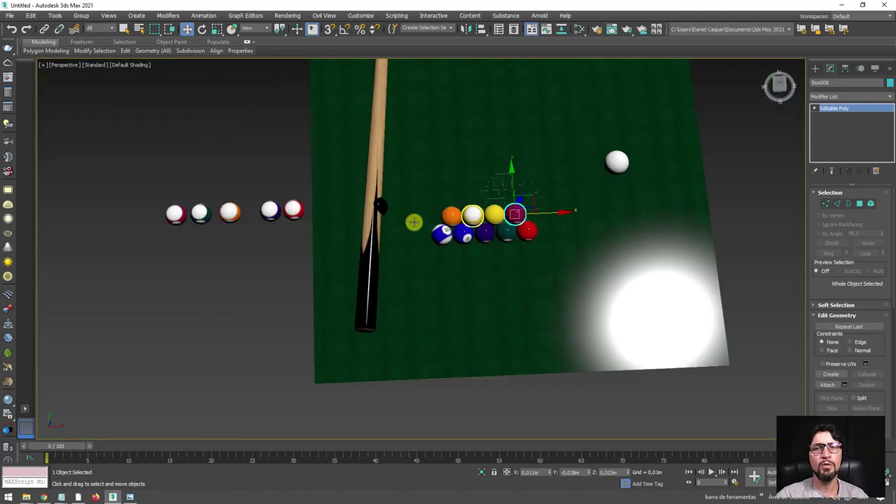
- Align the red-striped ball to the 9 ball and place it beside the orange ball
click(294, 209)
scroll(462, 161, up, 3)
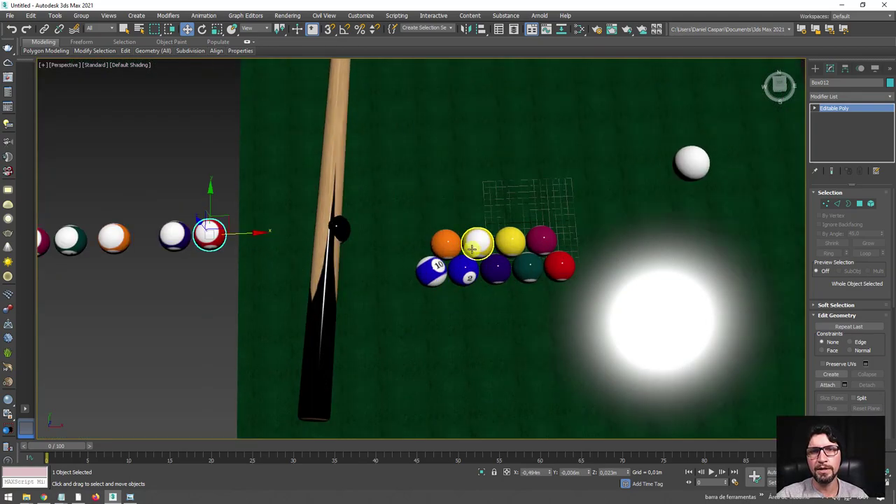
key(Return)
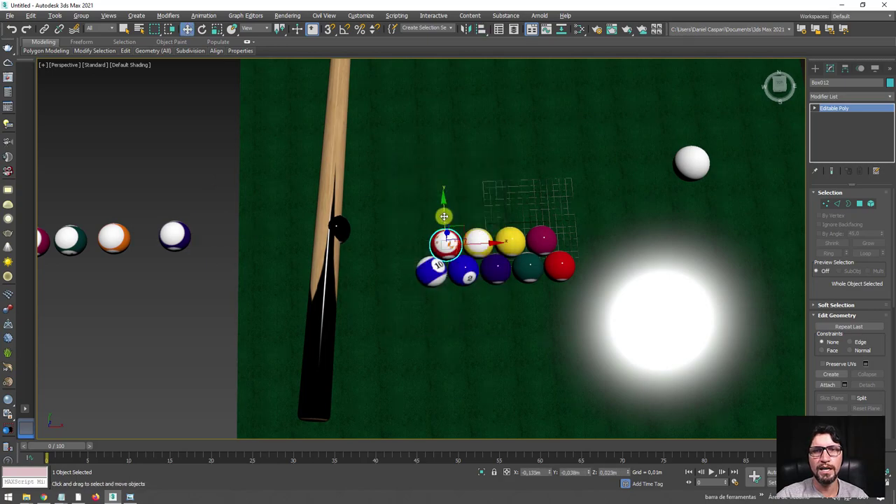
scroll(441, 187, up, 5)
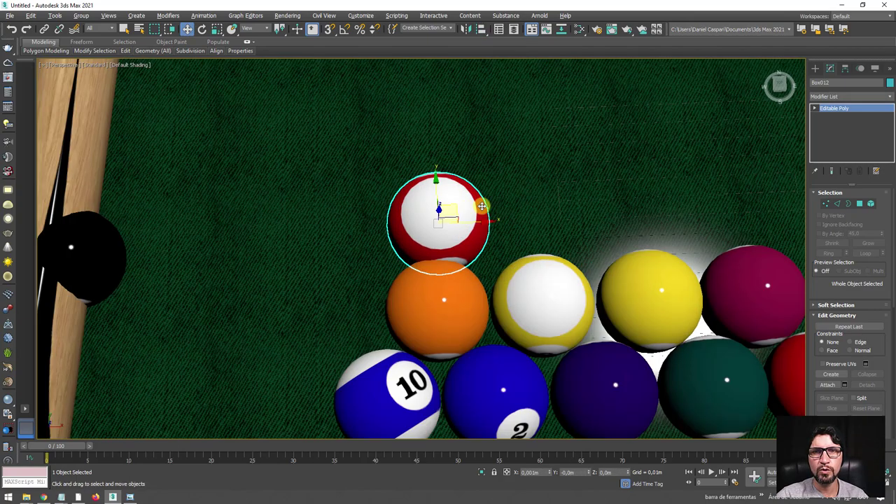
drag(480, 203, 499, 202)
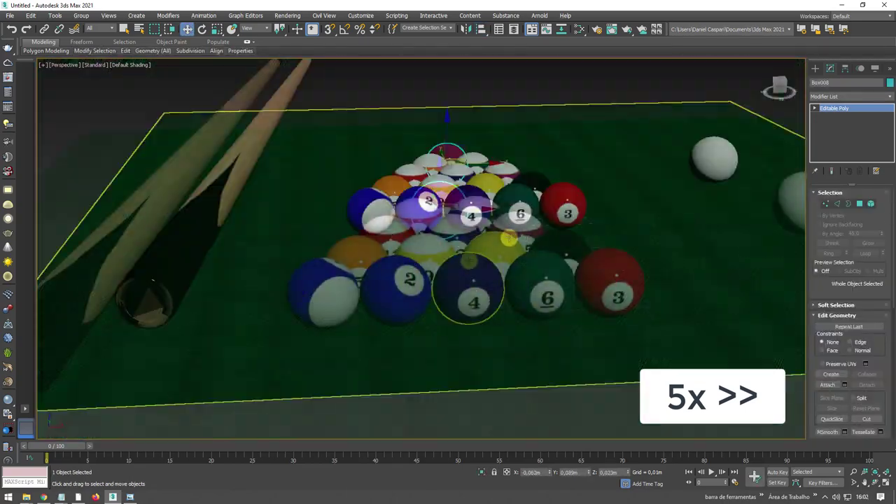
- Rotate the striped ball, ball 5 and ball 11 so their numbers face the camera
drag(424, 257, 491, 238)
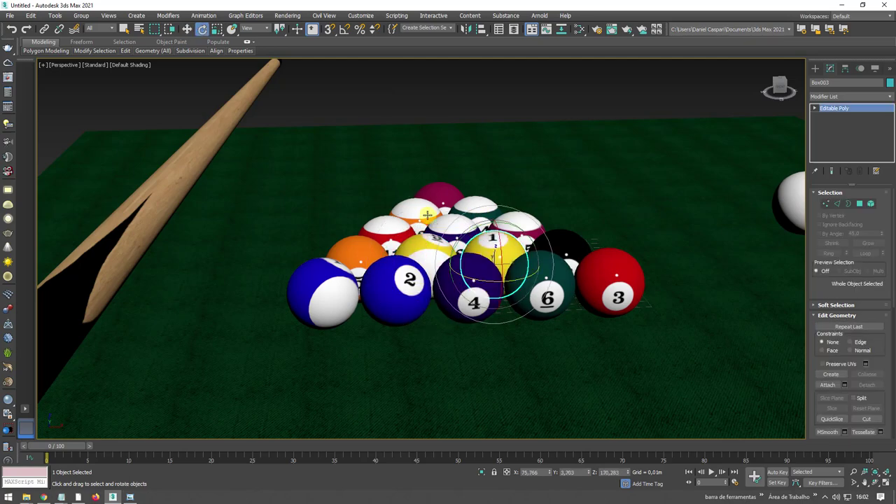
drag(388, 274, 384, 253)
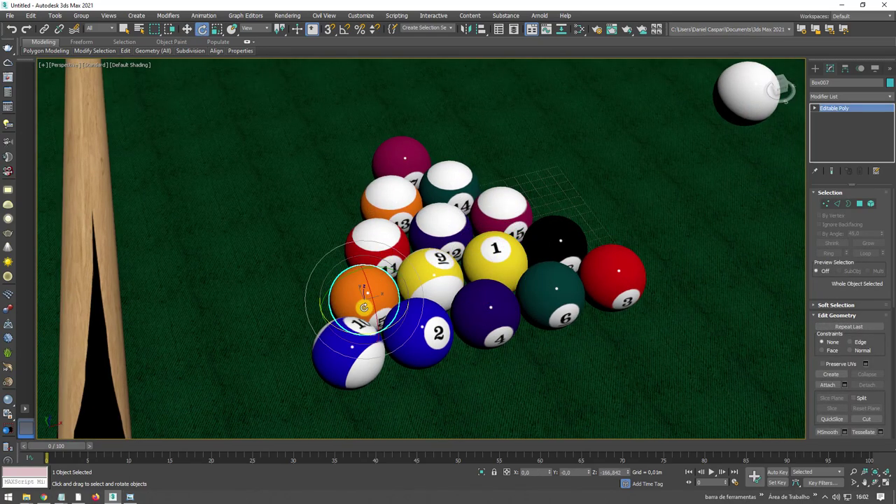
mouse_move(364, 306)
mouse_down()
mouse_move(420, 259)
mouse_move(427, 235)
mouse_up()
click(439, 203)
click(374, 247)
mouse_move(374, 247)
mouse_down()
mouse_move(386, 257)
mouse_move(323, 217)
mouse_move(359, 210)
mouse_move(386, 184)
mouse_up()
- Check balls 13, 15, 8 and 3, and turn balls 14 and 6 to face the camera
click(384, 183)
click(462, 206)
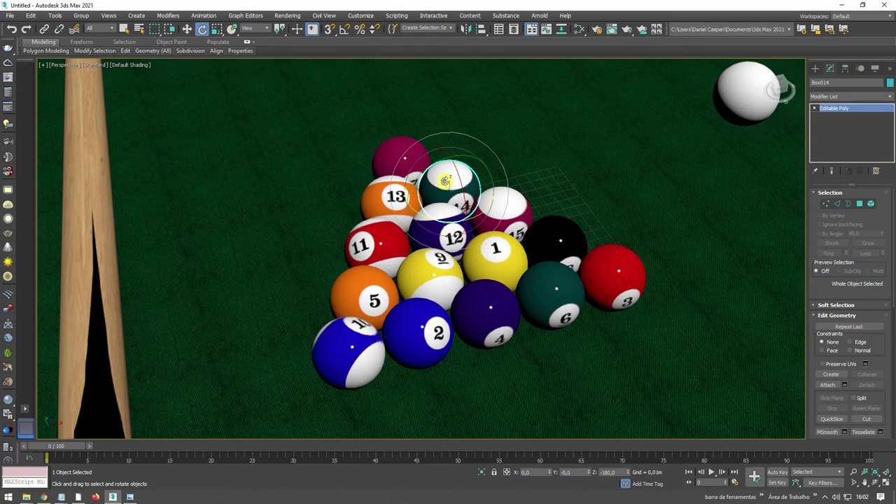
mouse_move(462, 206)
mouse_down()
mouse_move(505, 207)
mouse_move(561, 235)
mouse_move(615, 280)
mouse_move(631, 248)
mouse_up()
click(525, 218)
click(573, 246)
click(609, 294)
click(555, 298)
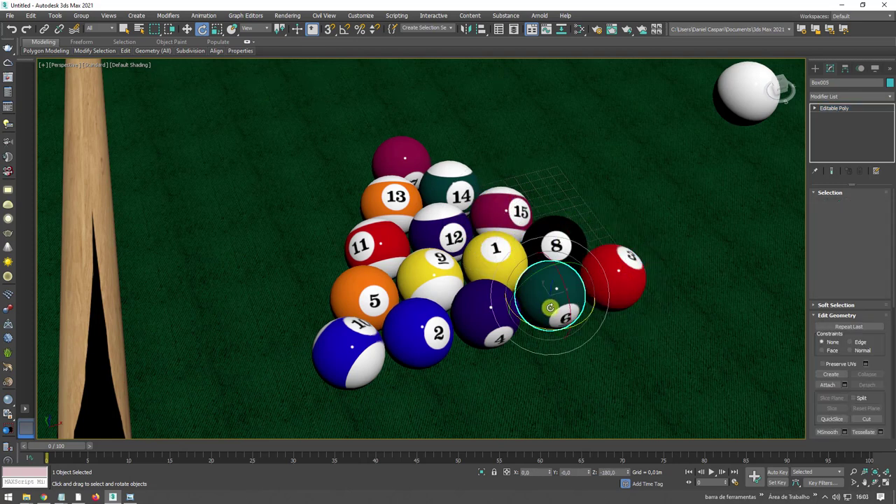
drag(550, 308, 492, 340)
- Turn balls 4 and 2 so their numbers face the camera
click(479, 327)
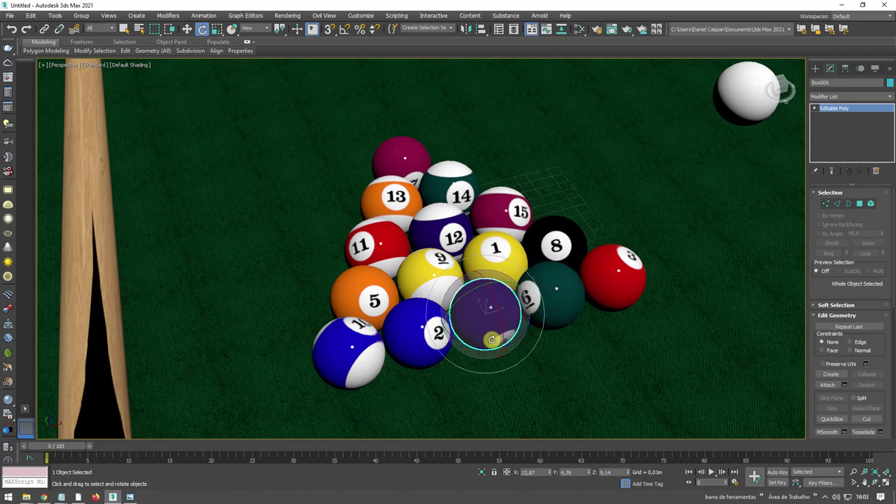
drag(509, 297, 390, 348)
click(410, 340)
mouse_move(404, 327)
alt+middle_down()
mouse_move(390, 323)
mouse_move(364, 392)
alt+middle_up()
- Select the maroon apex ball and the cue ball while orbiting low over the rack
click(480, 155)
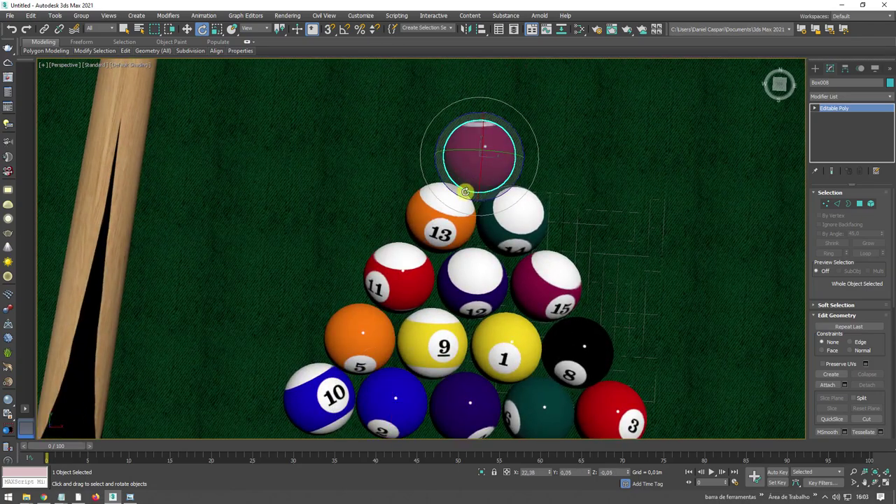
mouse_move(516, 212)
alt+middle_down()
mouse_move(513, 201)
mouse_move(614, 177)
alt+middle_up()
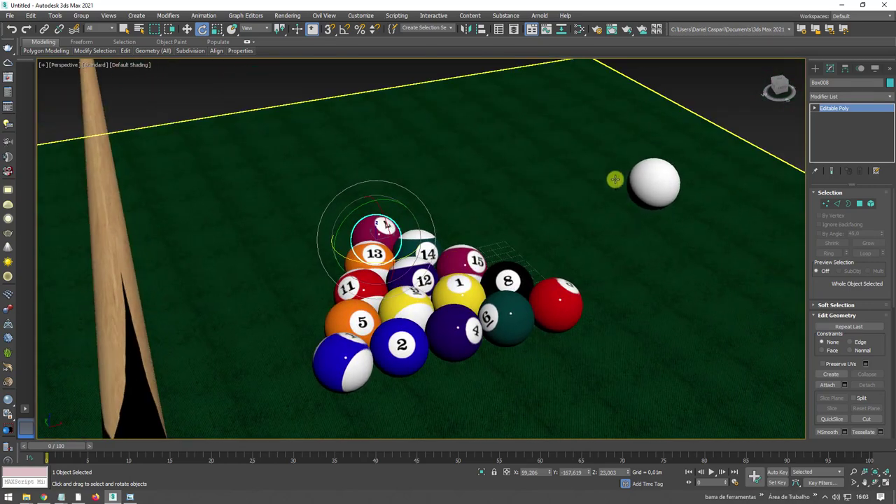
click(654, 178)
alt+middle_drag(672, 203, 652, 233)
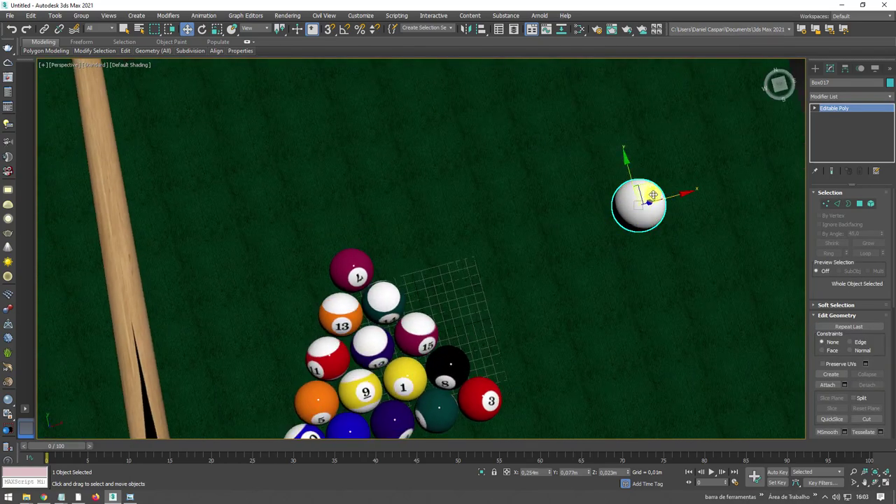
- Orbit to a low side view, zoom in on the butt end, and select Cylinder001
drag(643, 198, 472, 197)
alt+middle_drag(489, 264, 504, 253)
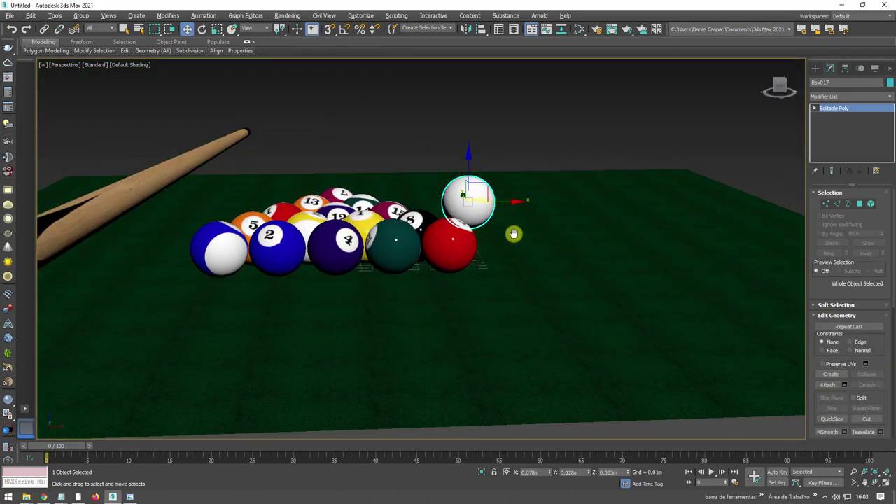
scroll(504, 253, up, 2)
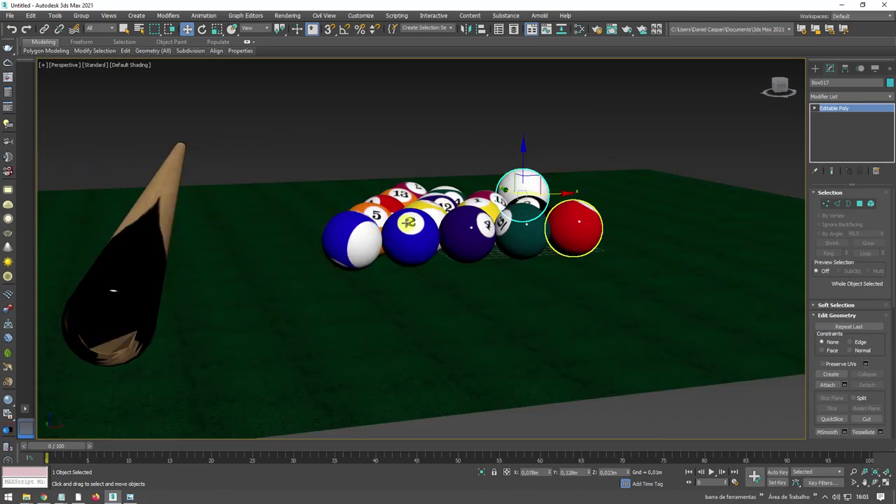
scroll(290, 270, down, 3)
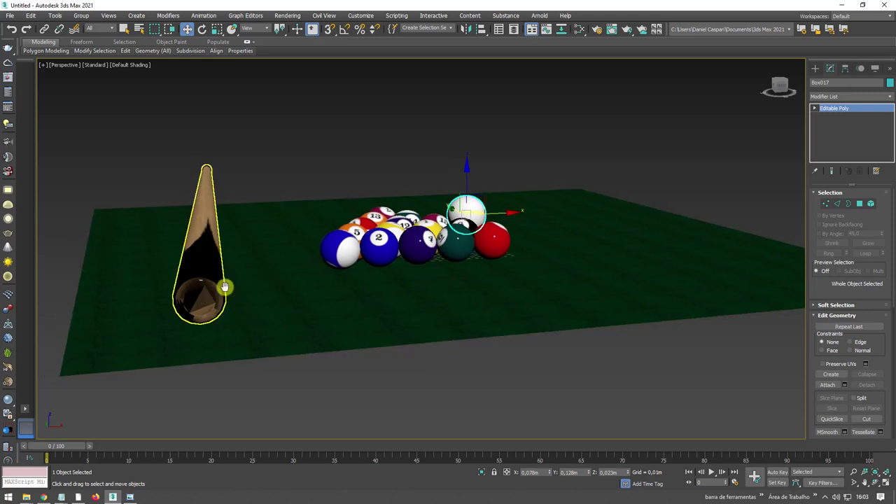
scroll(224, 285, up, 2)
scroll(255, 256, up, 2)
click(304, 241)
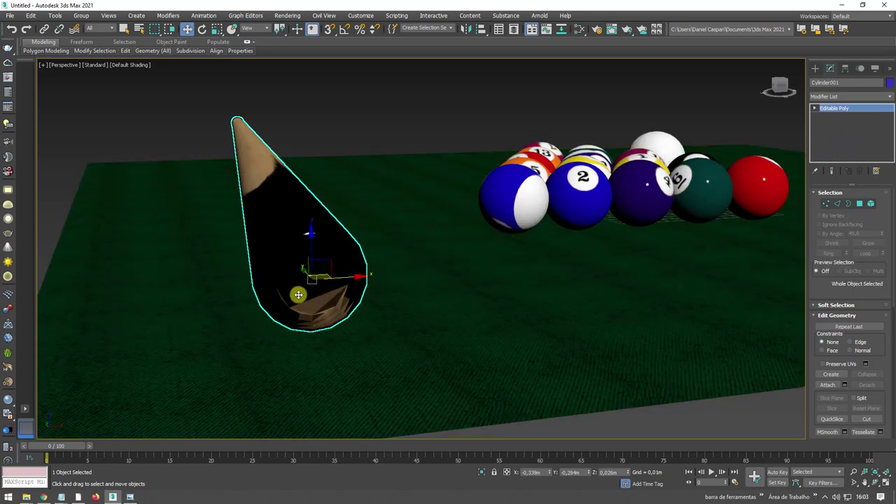
- Add an Unwrap UVW modifier to the cue and open its UV Editor
click(892, 95)
drag(889, 105, 891, 357)
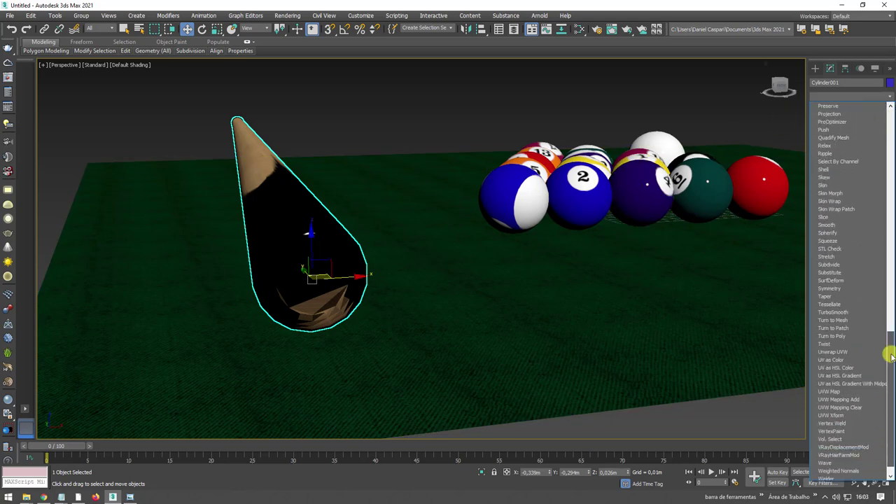
click(833, 350)
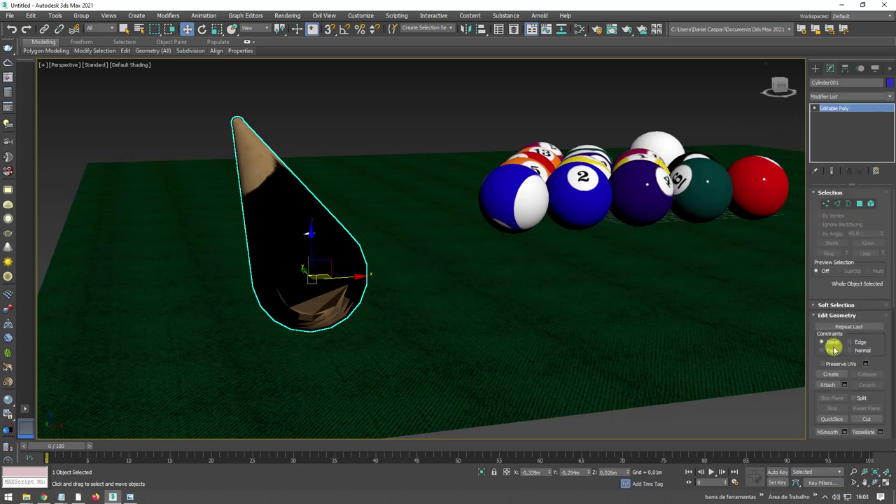
click(847, 204)
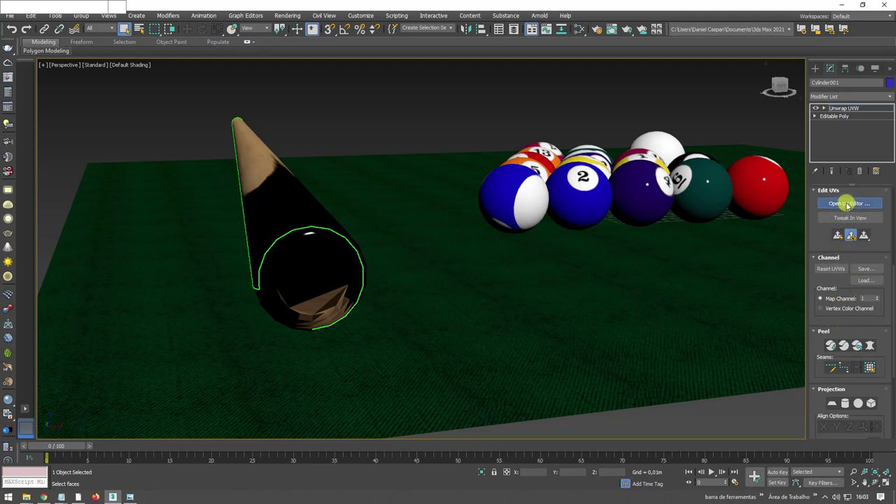
- Select all of the cue's UV vertices, frame the shell, and nudge them
scroll(40, 219, down, 4)
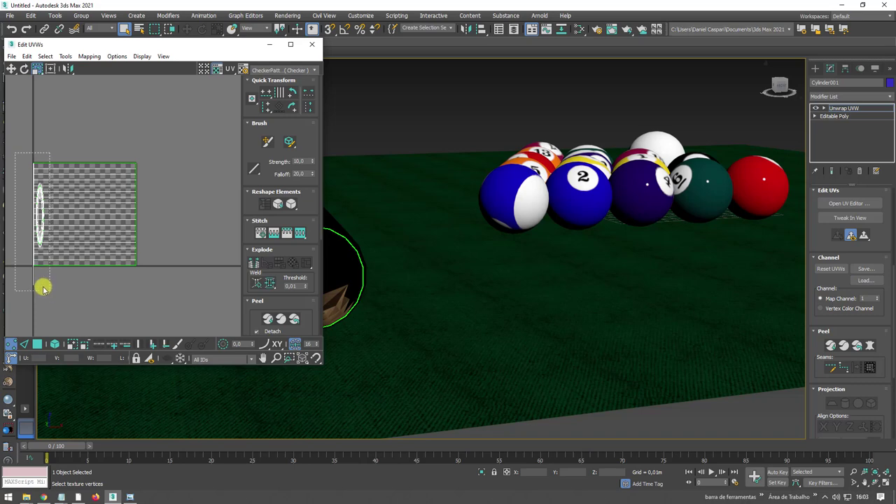
drag(43, 289, 42, 287)
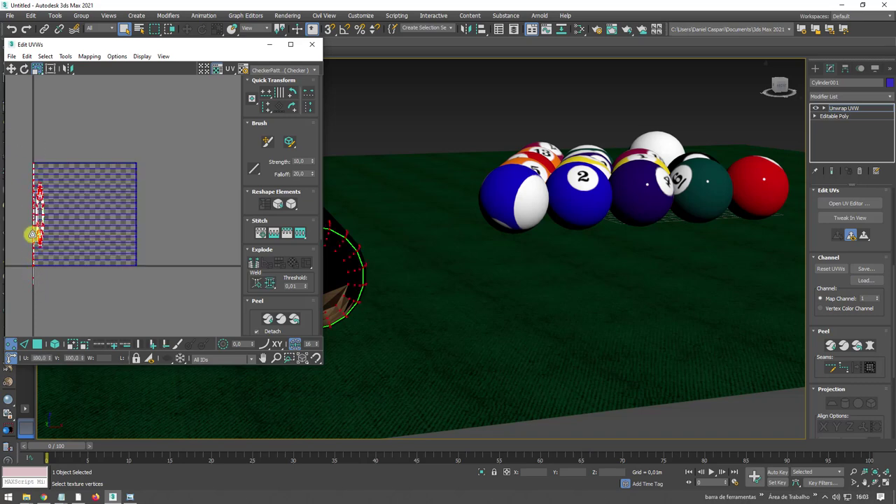
scroll(32, 234, up, 3)
scroll(32, 231, up, 2)
middle_drag(12, 126, 70, 187)
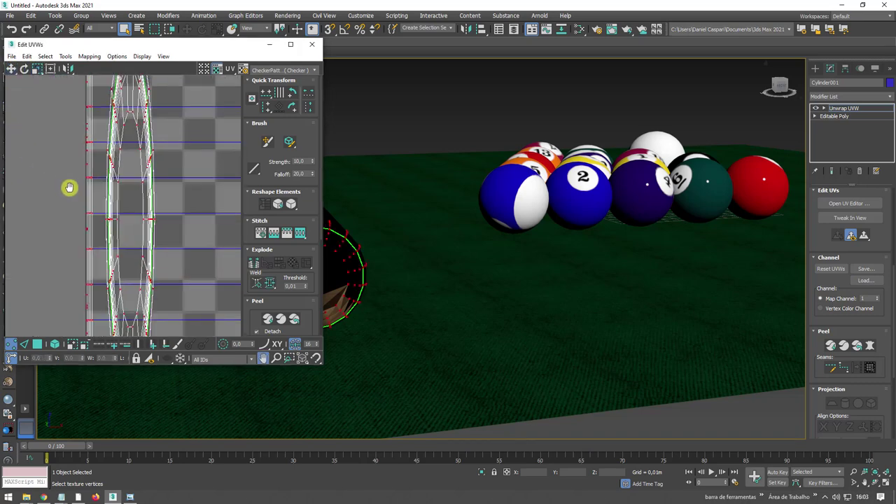
scroll(118, 173, up, 3)
scroll(122, 215, up, 1)
middle_drag(122, 214, 134, 211)
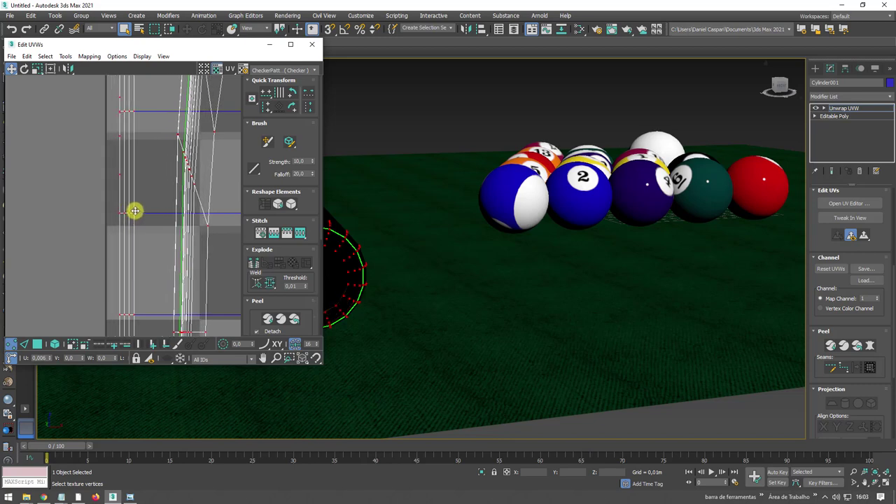
key(z)
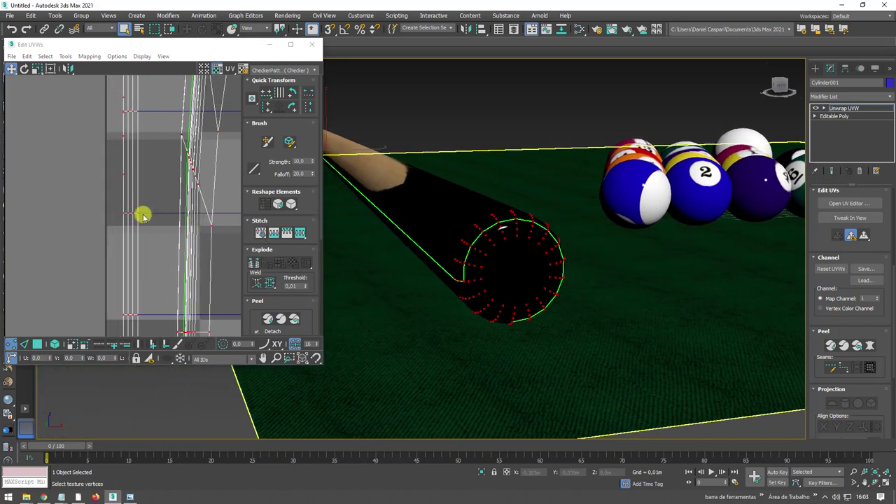
mouse_move(134, 213)
mouse_down()
mouse_move(120, 210)
mouse_move(137, 214)
mouse_up()
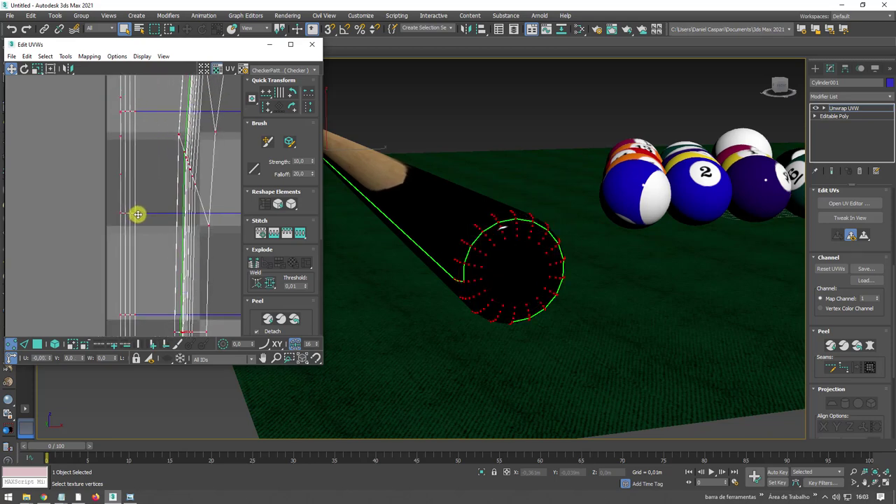
- Collapse the Unwrap UVW into the cue's Editable Poly from the quad menu
scroll(133, 217, down, 3)
scroll(130, 220, down, 2)
scroll(521, 245, down, 3)
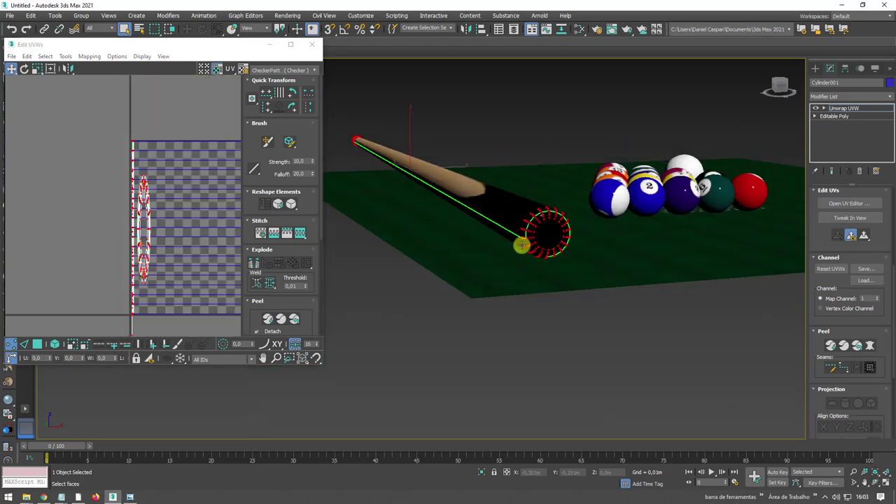
right_click(522, 245)
click(619, 340)
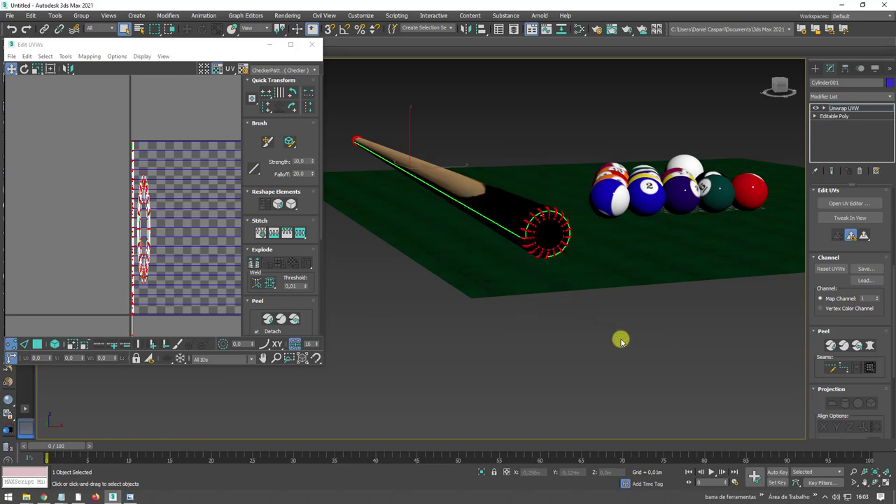
alt+middle_drag(652, 311, 640, 314)
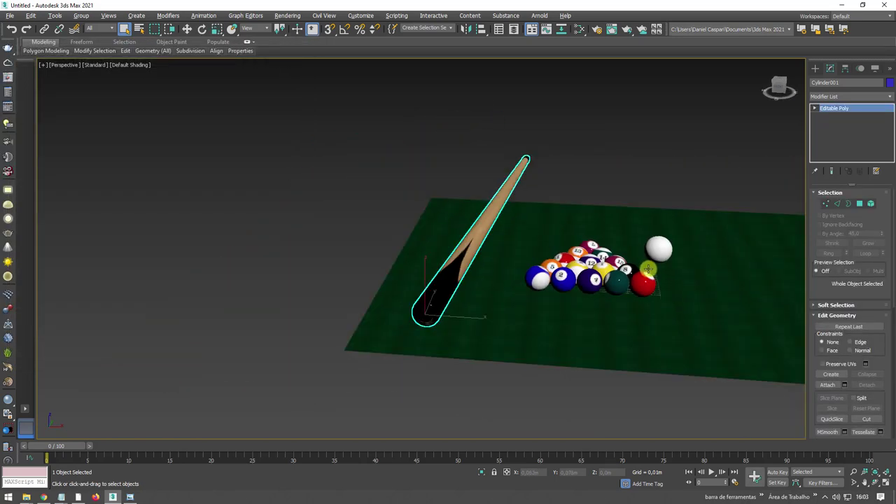
- Rotate the cue slightly about its vertical axis and compare it with the reference photo
mouse_move(649, 269)
alt+middle_down()
mouse_move(506, 356)
mouse_move(486, 290)
alt+middle_up()
key(e)
drag(458, 342, 384, 340)
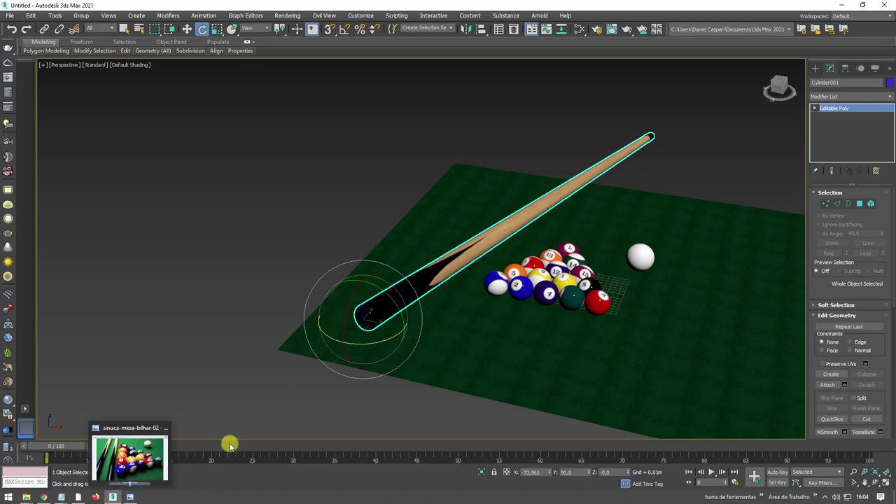
click(126, 492)
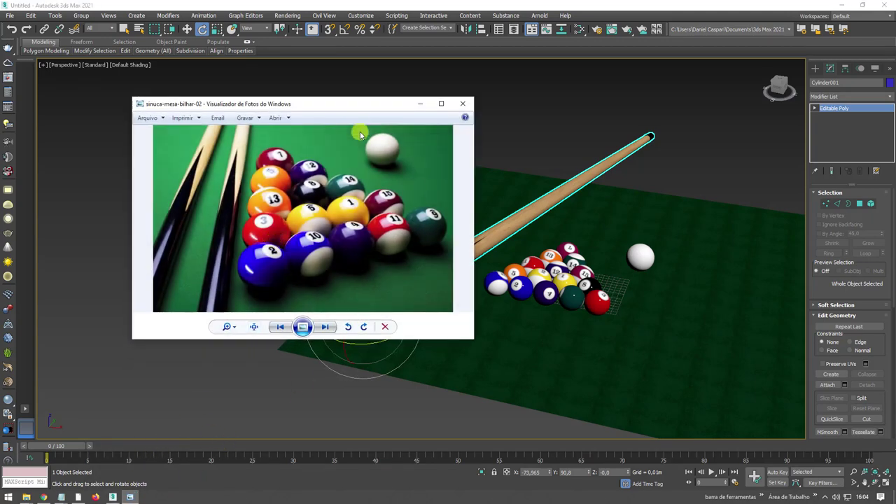
drag(360, 134, 244, 112)
scroll(455, 322, up, 3)
scroll(476, 334, up, 2)
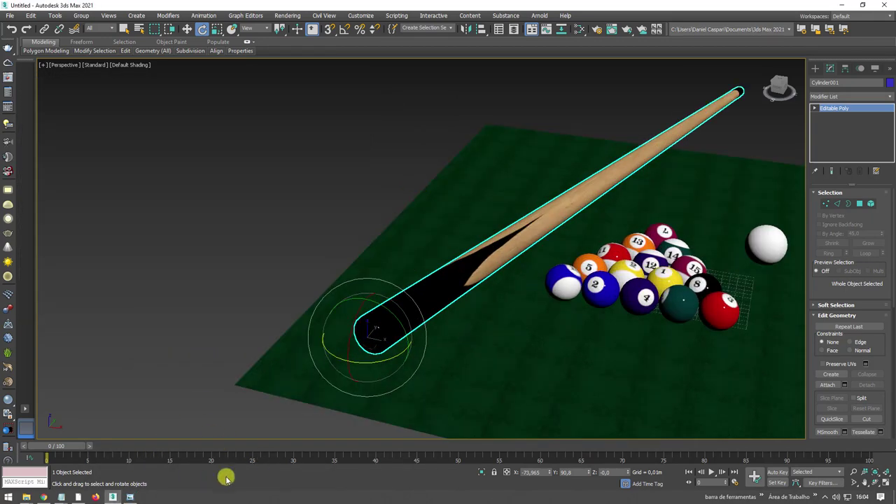
click(131, 497)
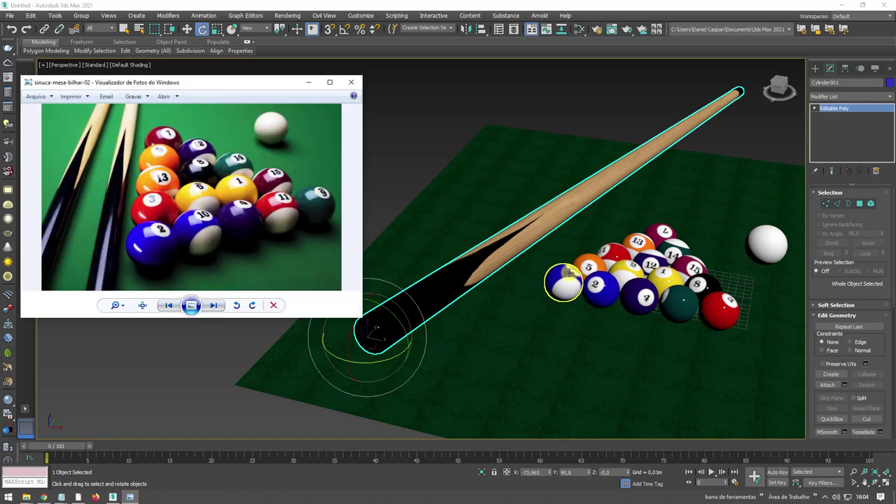
- Using Local coordinates, non-uniformly scale the cue thinner to 62 percent width
click(217, 29)
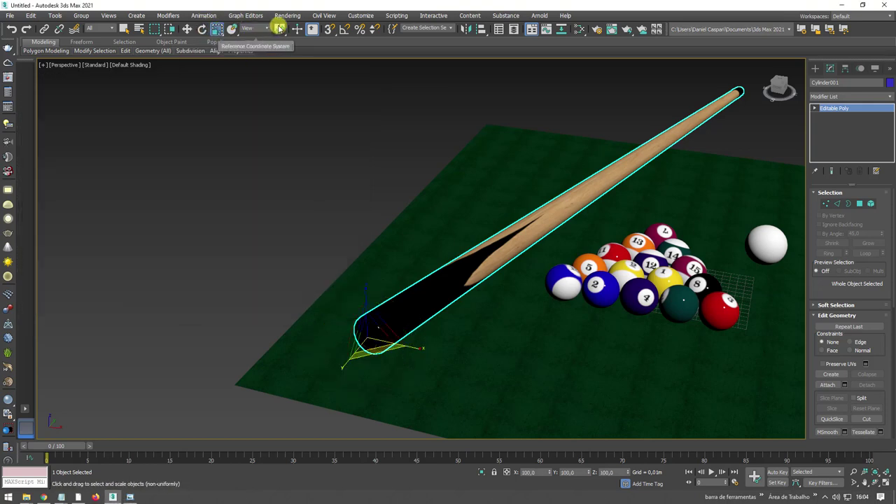
drag(280, 30, 282, 53)
click(480, 196)
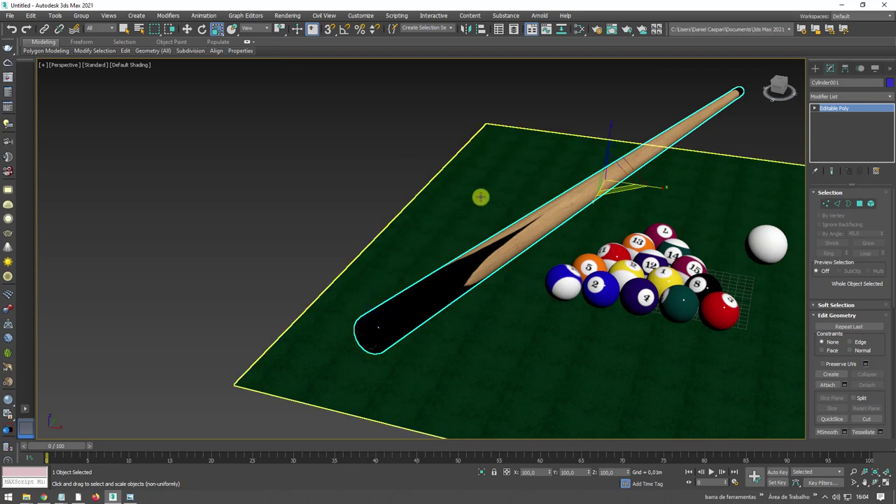
alt+middle_drag(480, 196, 353, 105)
click(266, 29)
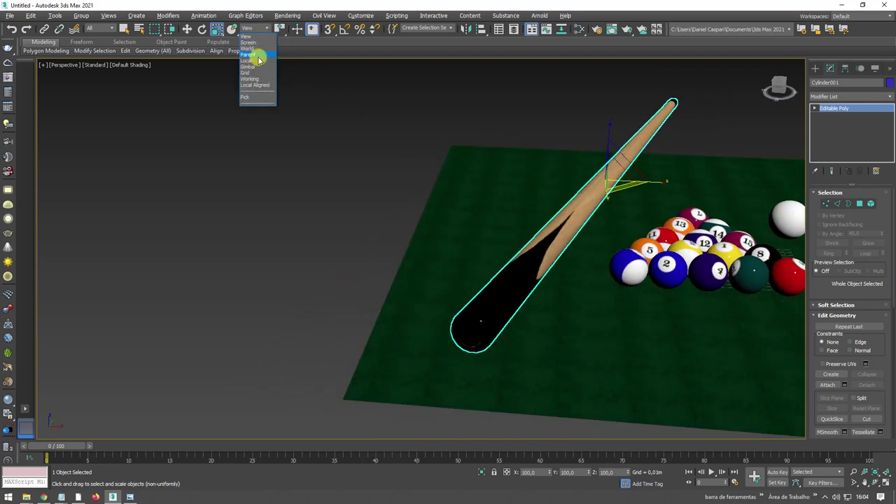
click(255, 66)
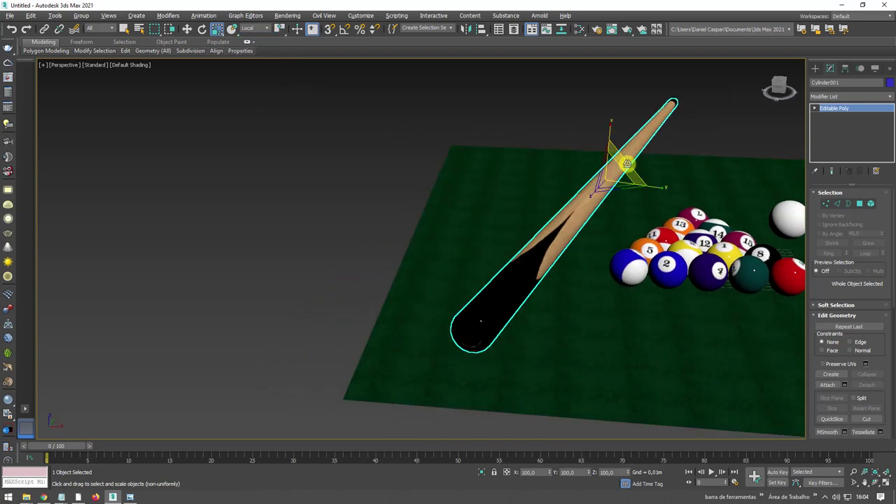
drag(628, 163, 606, 175)
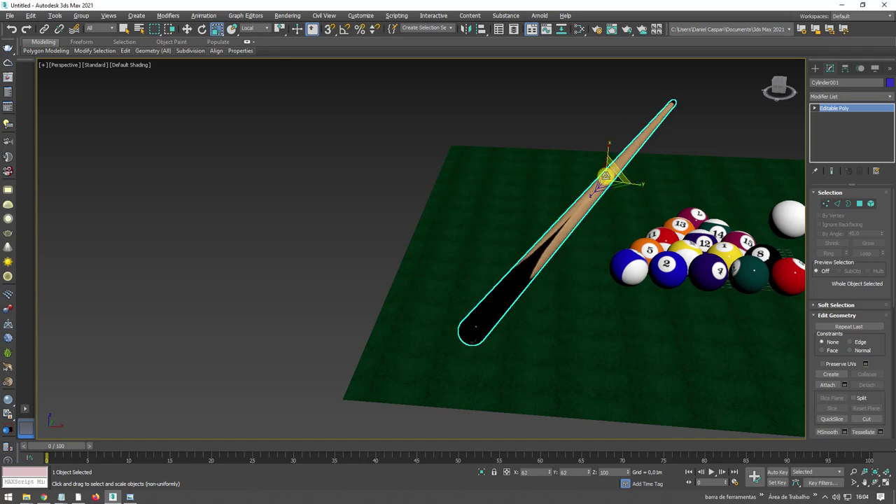
alt+middle_drag(606, 175, 624, 230)
- Nudge the cue along the table and recheck the reference photo
key(w)
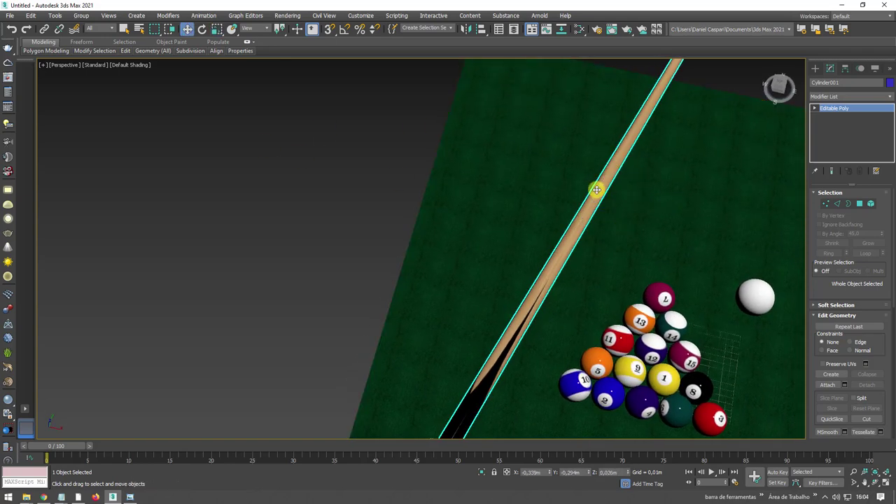
scroll(581, 231, down, 5)
scroll(546, 256, up, 3)
drag(546, 256, 562, 269)
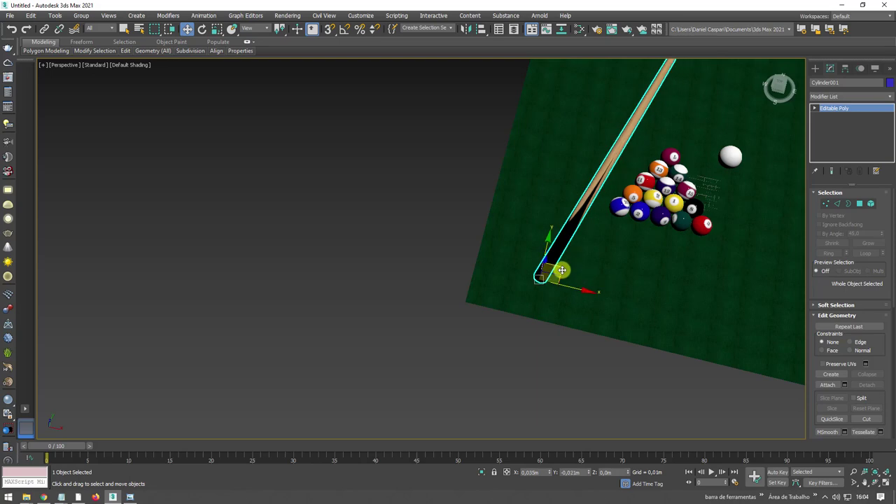
mouse_move(562, 269)
alt+middle_down()
mouse_move(588, 202)
mouse_move(645, 200)
alt+middle_up()
scroll(288, 442, up, 3)
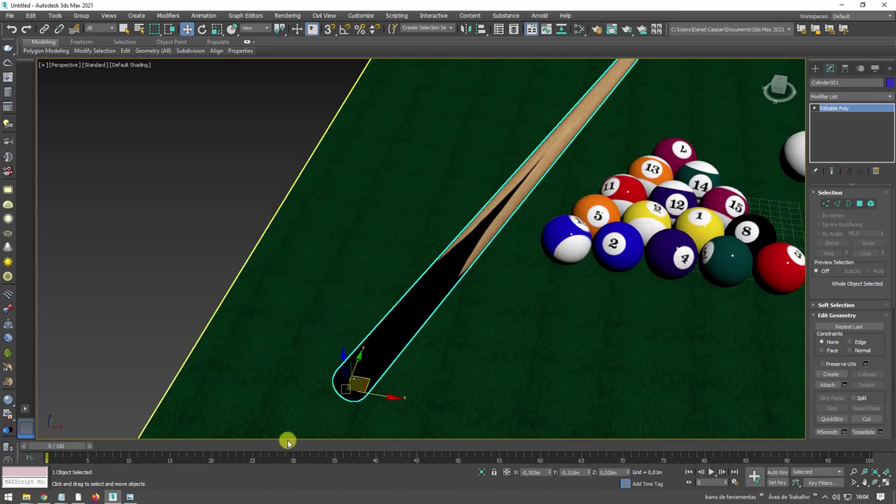
click(130, 497)
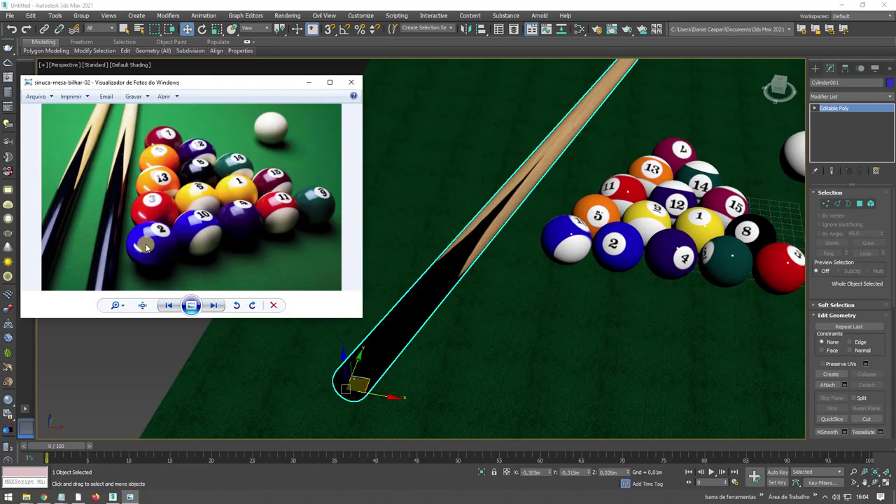
mouse_move(452, 369)
alt+middle_down()
mouse_move(422, 380)
mouse_move(554, 354)
alt+middle_up()
- Turn the cue to point at the rack and slide it left along the table
key(e)
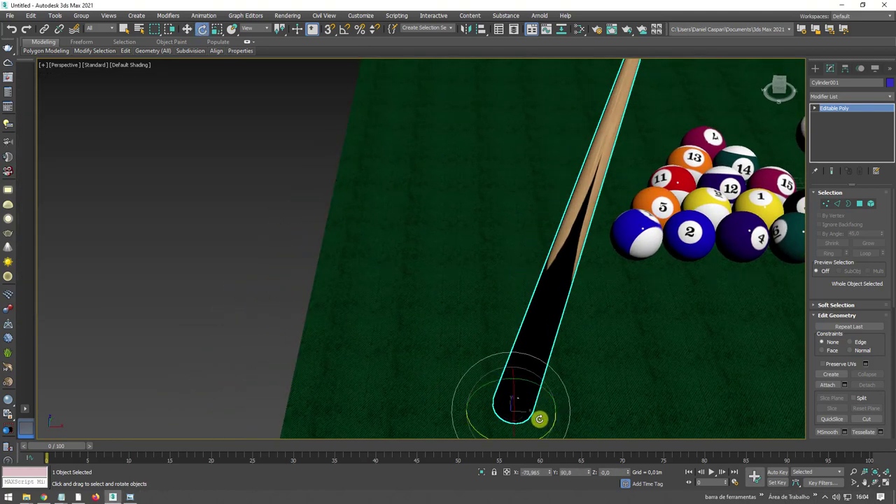
drag(550, 433, 536, 432)
key(w)
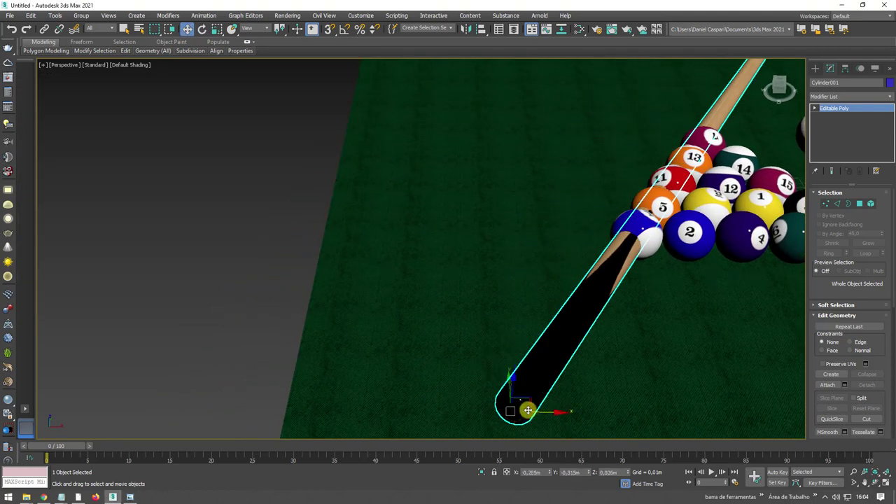
mouse_move(524, 398)
alt+middle_down()
mouse_move(530, 414)
mouse_move(482, 318)
mouse_move(414, 357)
alt+middle_up()
drag(404, 363, 346, 340)
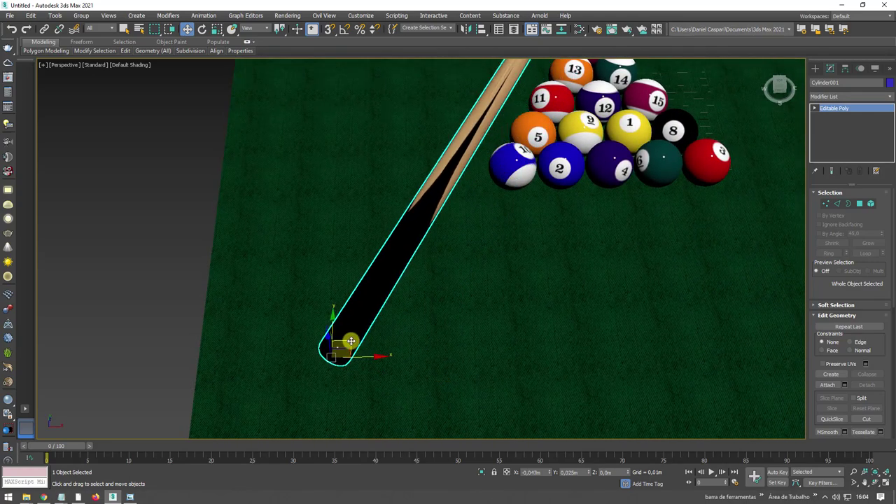
mouse_move(346, 341)
alt+middle_down()
mouse_move(455, 390)
mouse_move(457, 321)
mouse_move(442, 303)
alt+middle_up()
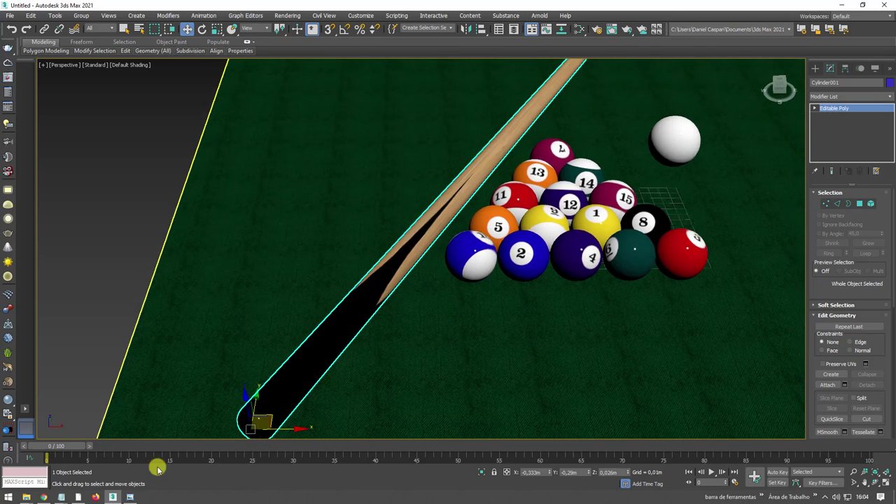
- Compare the cue's placement with the reference photo, then frame the cue tip
click(129, 497)
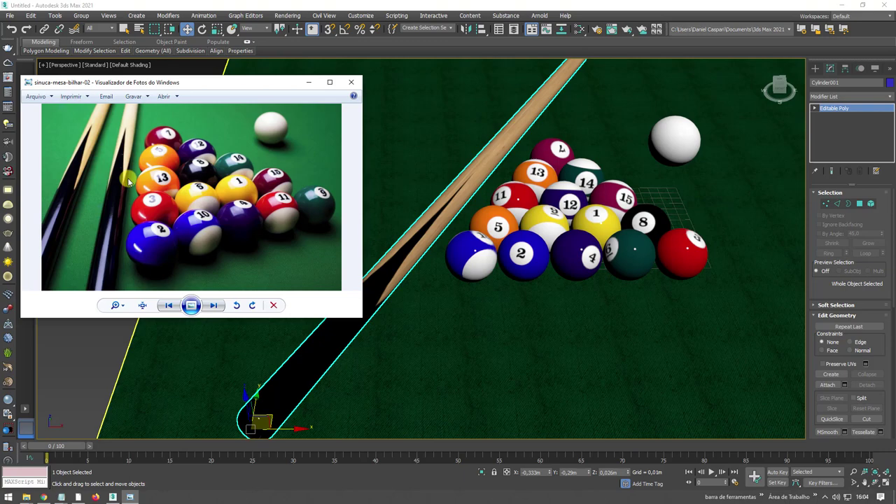
click(312, 83)
scroll(366, 320, down, 2)
scroll(366, 320, up, 2)
scroll(371, 322, up, 1)
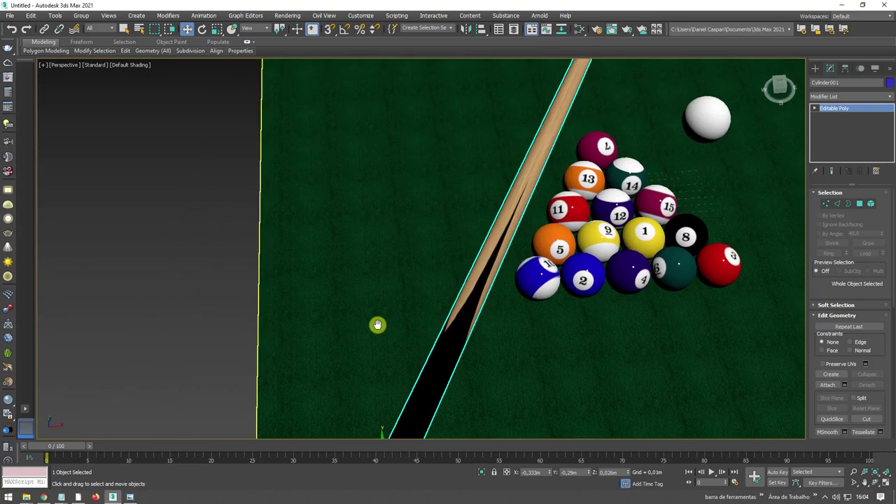
middle_drag(378, 324, 375, 357)
- Clone the cue as Cylinder002 and rotate it about its Local axis
shift+drag(356, 339, 369, 306)
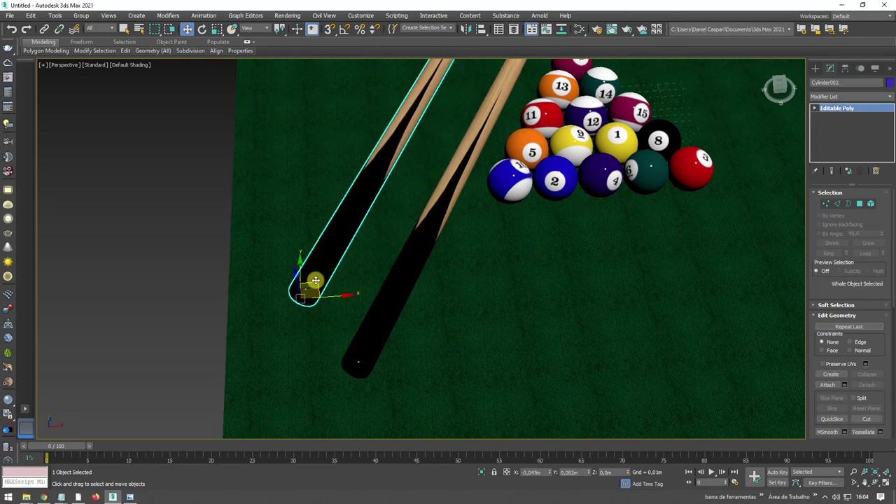
click(452, 292)
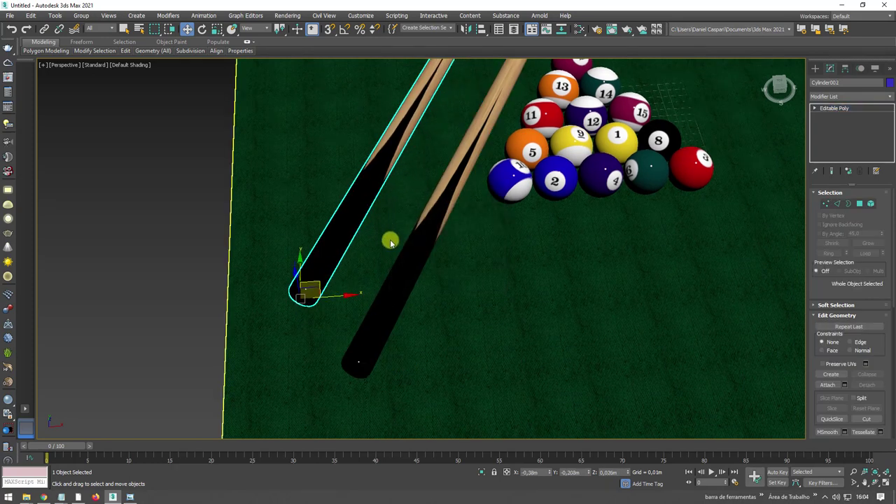
key(e)
click(264, 28)
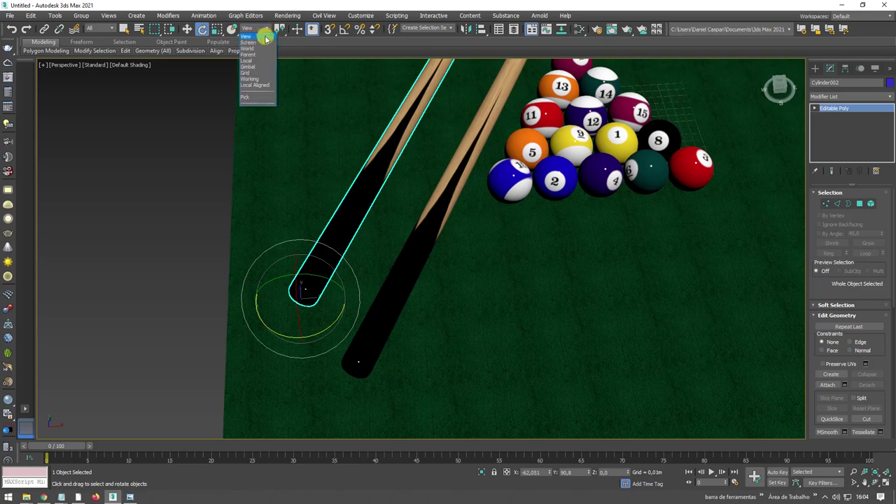
click(256, 62)
mouse_move(360, 188)
alt+middle_down()
mouse_move(401, 222)
mouse_move(385, 422)
mouse_move(381, 342)
mouse_move(350, 324)
alt+middle_up()
mouse_move(350, 324)
mouse_down()
mouse_move(324, 266)
mouse_move(360, 344)
mouse_move(305, 249)
mouse_move(311, 260)
mouse_up()
- In View coordinates, swing Cylinder002's tip right and slide it beside the first cue
alt+middle_drag(450, 254, 443, 255)
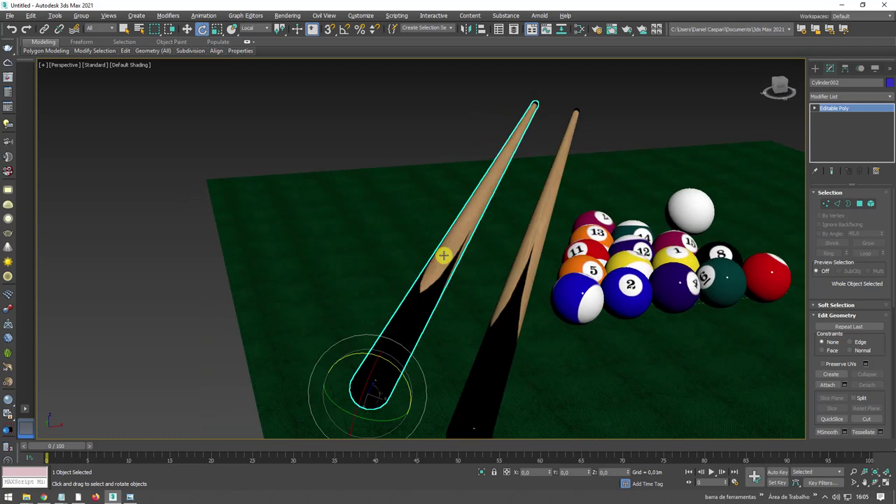
click(256, 28)
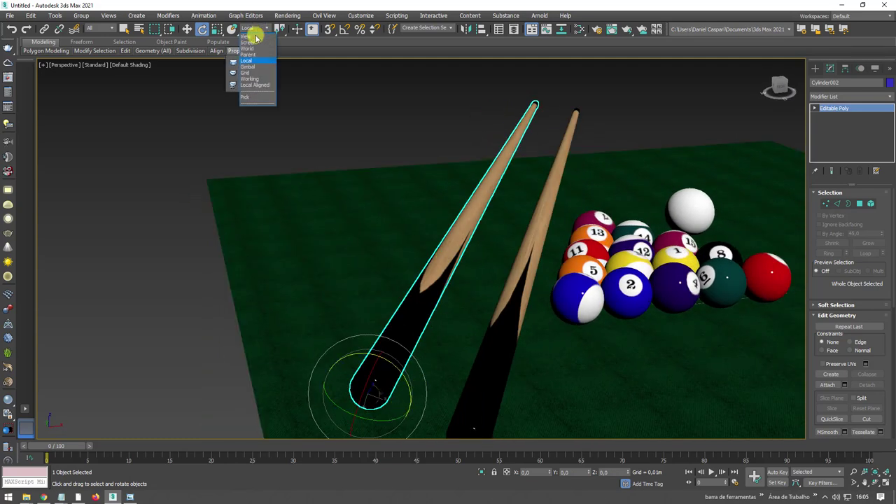
click(246, 36)
drag(412, 398, 399, 406)
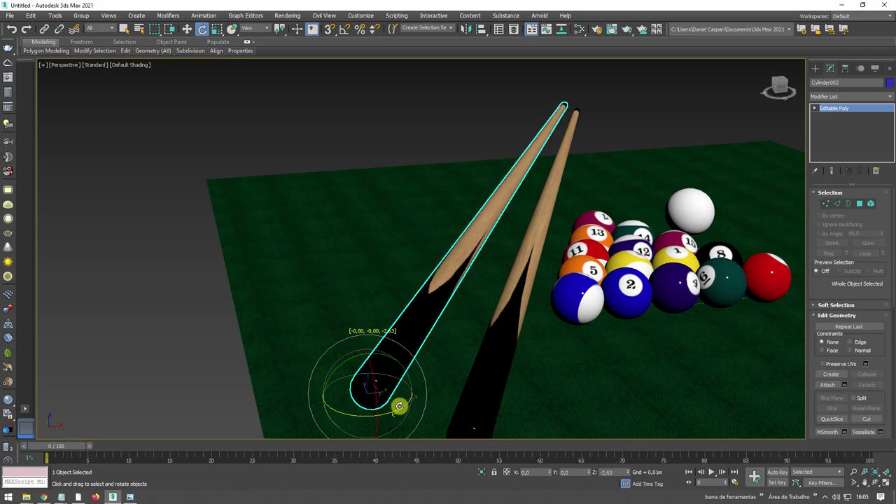
drag(400, 406, 397, 350)
key(w)
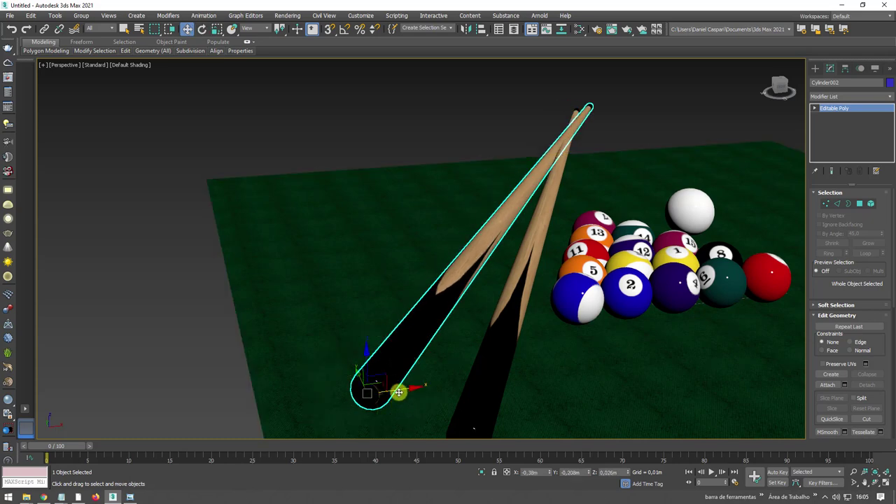
mouse_move(378, 383)
mouse_down()
mouse_move(344, 372)
mouse_move(356, 353)
mouse_move(359, 362)
mouse_move(425, 367)
mouse_move(428, 394)
mouse_up()
- Fine-tune Cylinder002's placement and orbit out to view the whole table
key(e)
key(w)
key(e)
key(w)
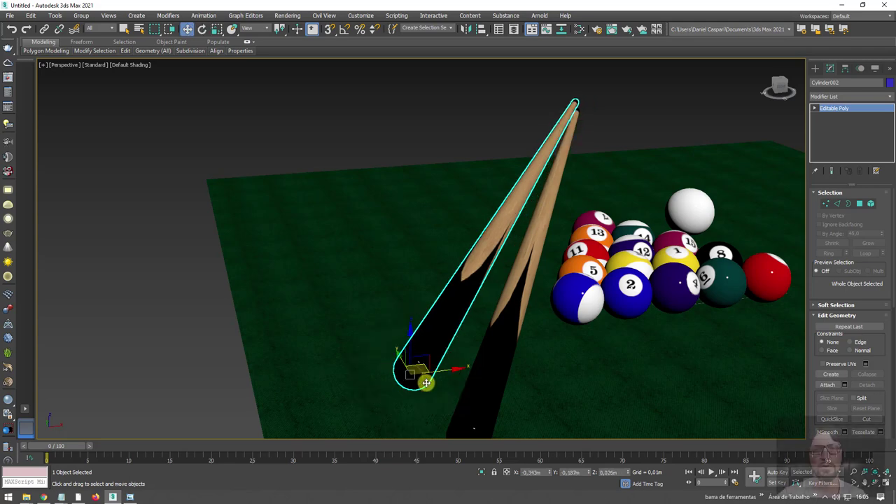
scroll(423, 368, down, 5)
alt+middle_drag(424, 368, 441, 280)
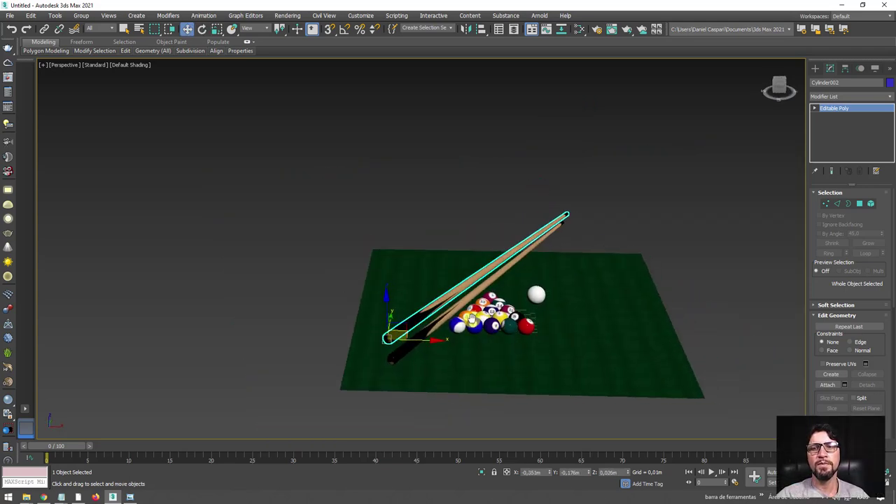
scroll(446, 244, up, 5)
scroll(446, 243, down, 5)
alt+middle_drag(480, 304, 420, 217)
scroll(420, 217, up, 2)
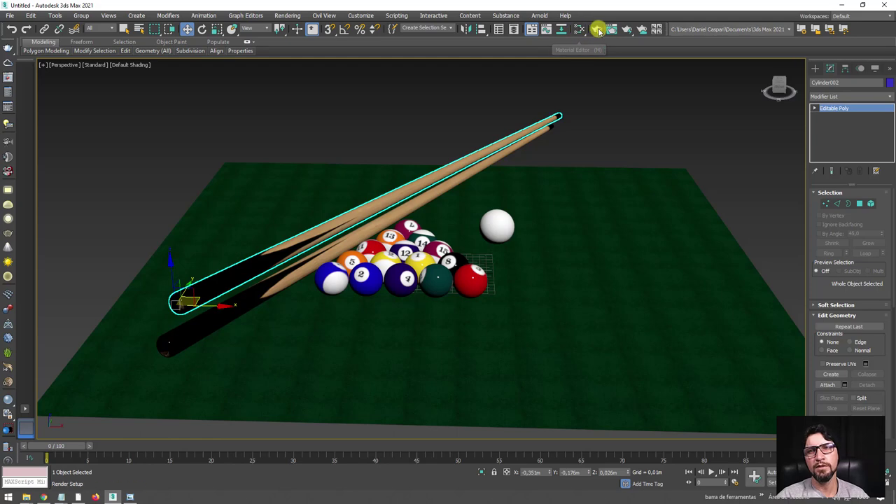
- Switch the renderer from Arnold to V-Ray Next, update 3.2, dismissing the Substance prompt, and move Render Setup aside
key(F10)
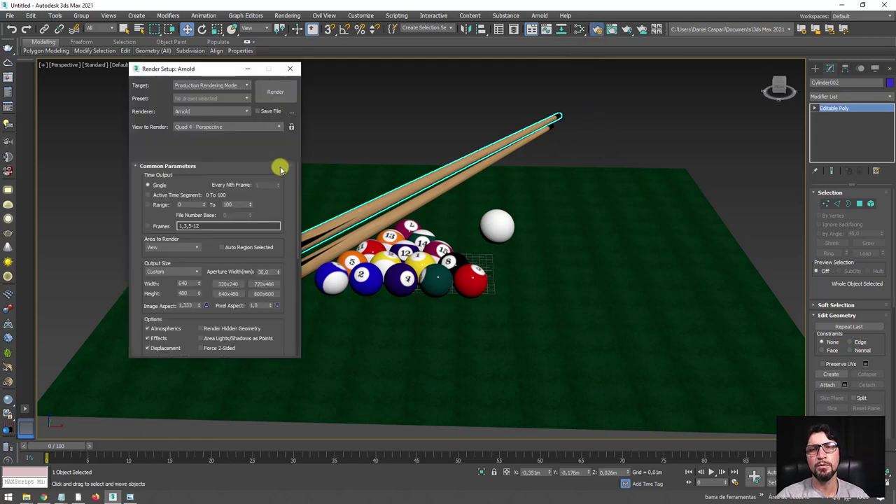
click(195, 112)
click(207, 154)
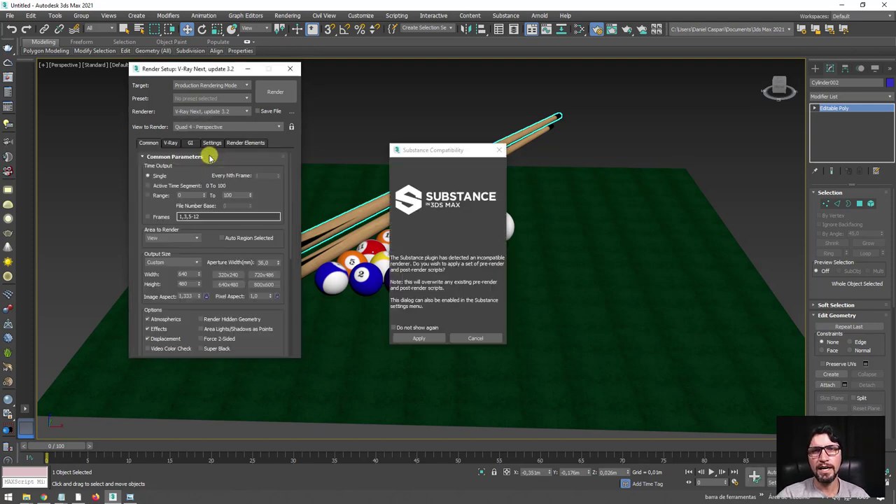
click(497, 147)
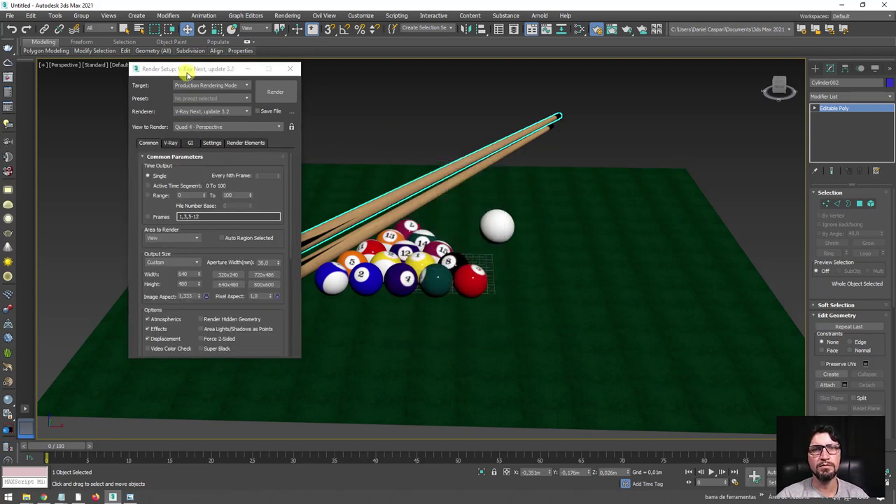
drag(186, 70, 226, 116)
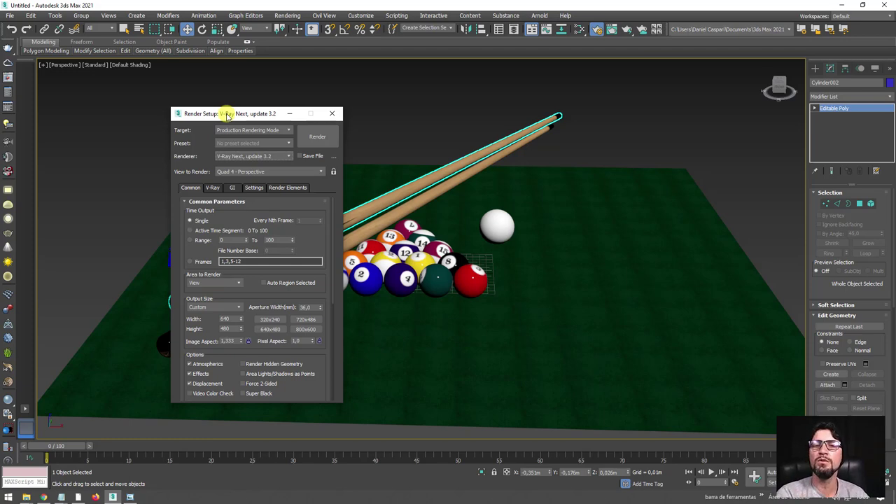
drag(277, 117, 161, 98)
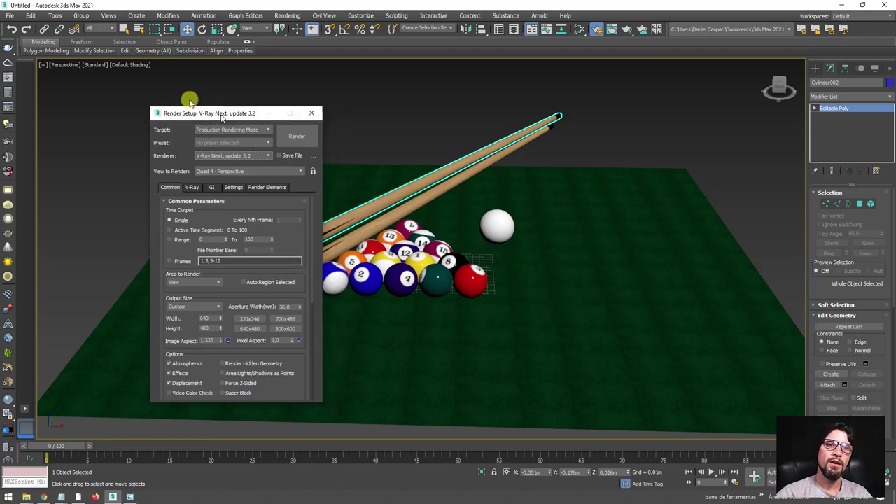
mouse_move(359, 185)
alt+middle_down()
mouse_move(374, 160)
mouse_move(280, 144)
alt+middle_up()
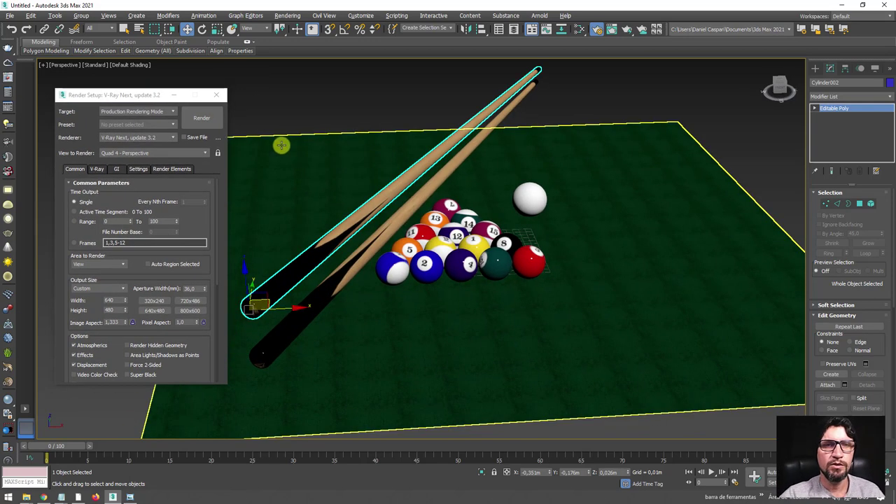
- In the Slate Material Editor, clear the old nodes and place a VRayMtl node, Material #45, in View1
click(579, 28)
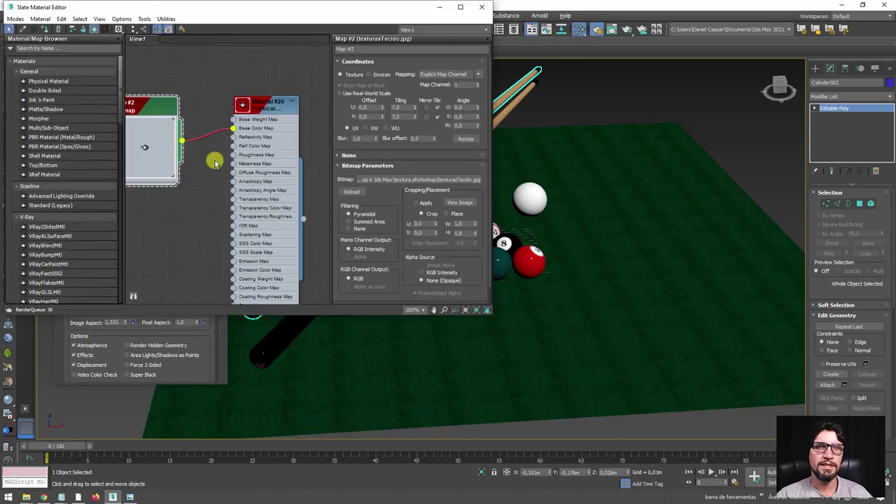
scroll(214, 151, down, 2)
scroll(231, 137, down, 2)
key(Delete)
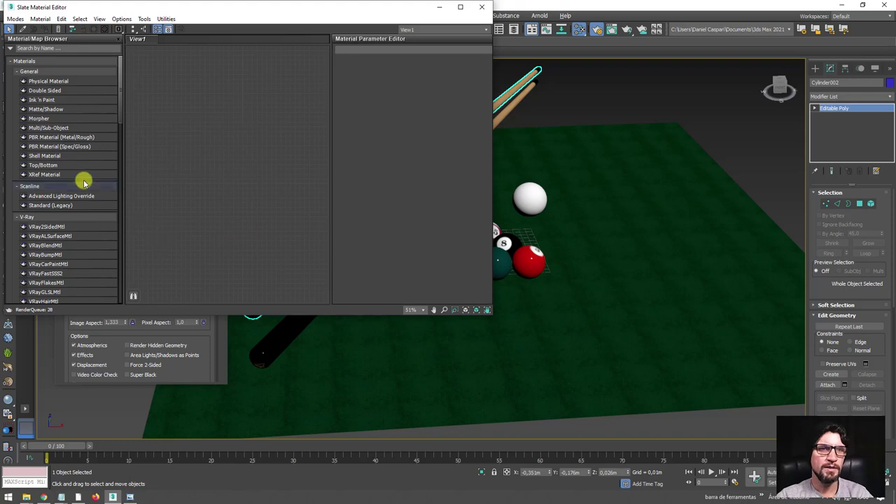
scroll(120, 126, down, 1)
scroll(124, 175, down, 5)
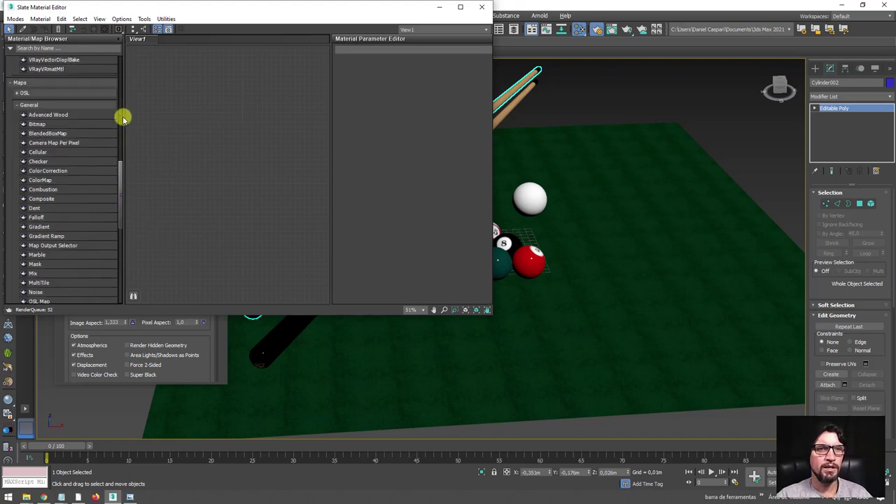
scroll(119, 175, up, 5)
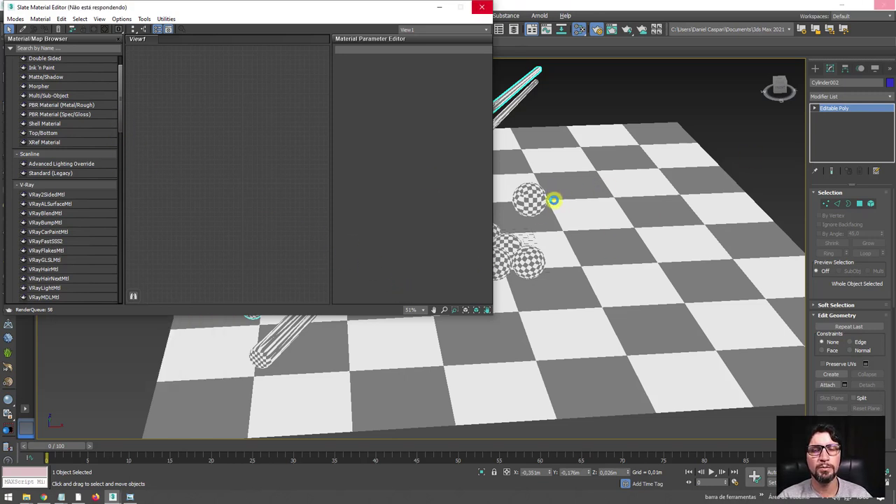
scroll(118, 166, down, 3)
scroll(118, 156, down, 2)
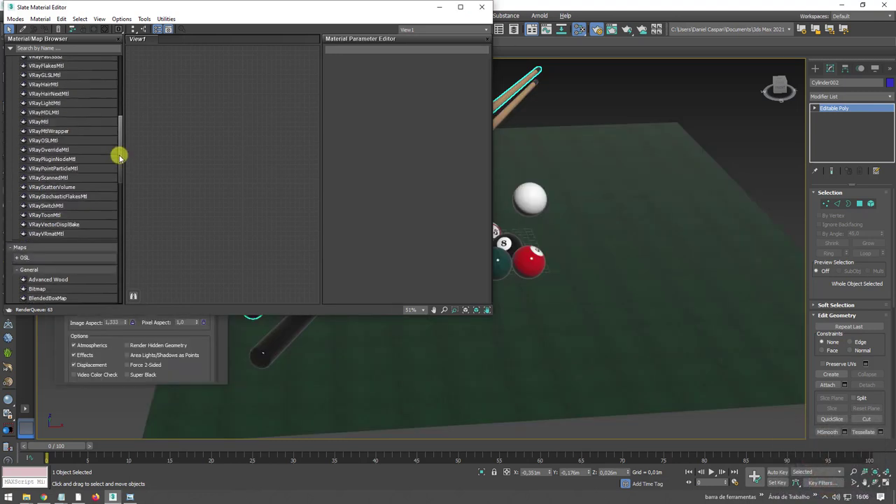
mouse_move(119, 151)
mouse_down()
mouse_move(120, 74)
mouse_move(120, 110)
mouse_up()
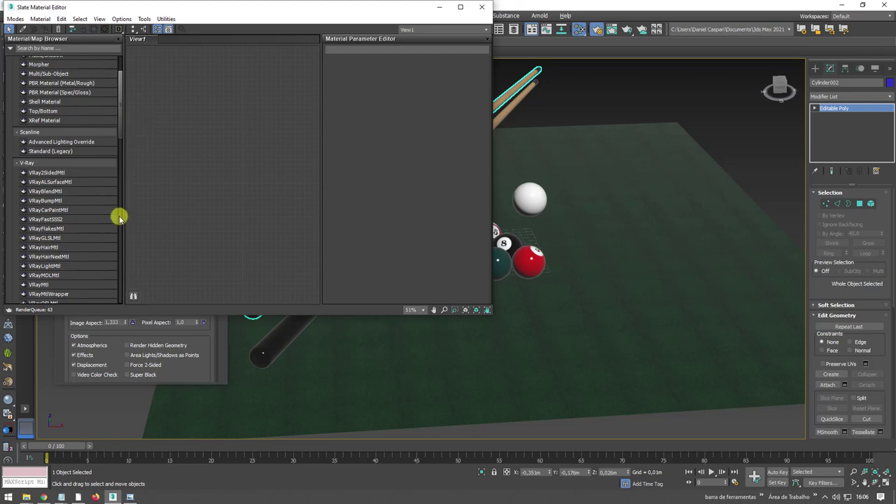
click(56, 284)
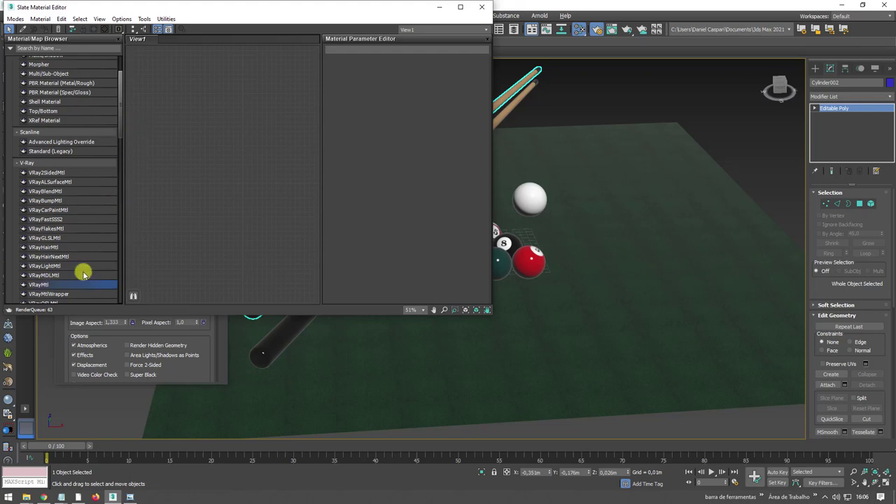
click(231, 108)
- Select the white cue ball and assign VRayMtl Material #45 to it
scroll(230, 105, up, 1)
scroll(229, 104, up, 2)
scroll(229, 104, up, 2)
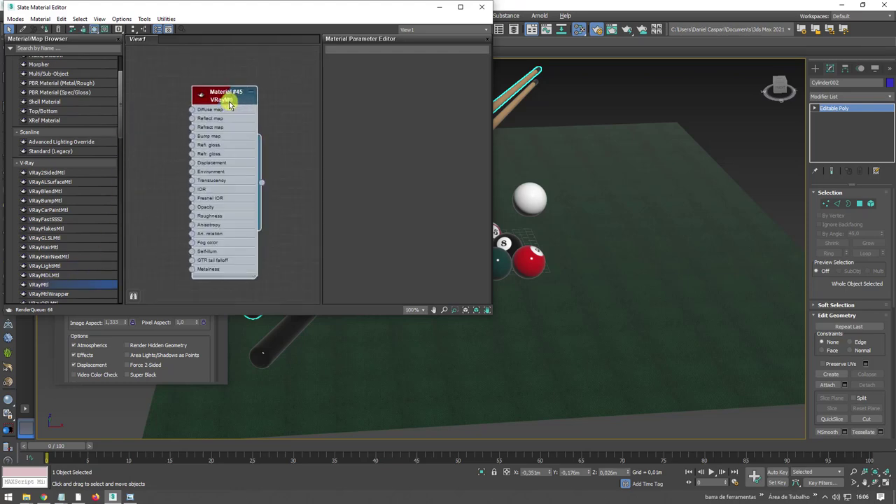
scroll(229, 104, down, 1)
click(249, 95)
click(654, 222)
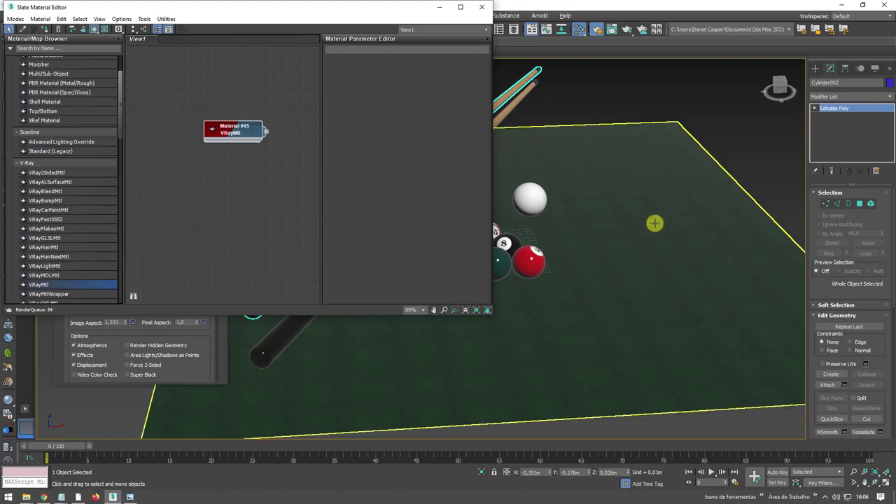
alt+middle_drag(574, 250, 580, 223)
scroll(580, 223, up, 5)
click(574, 226)
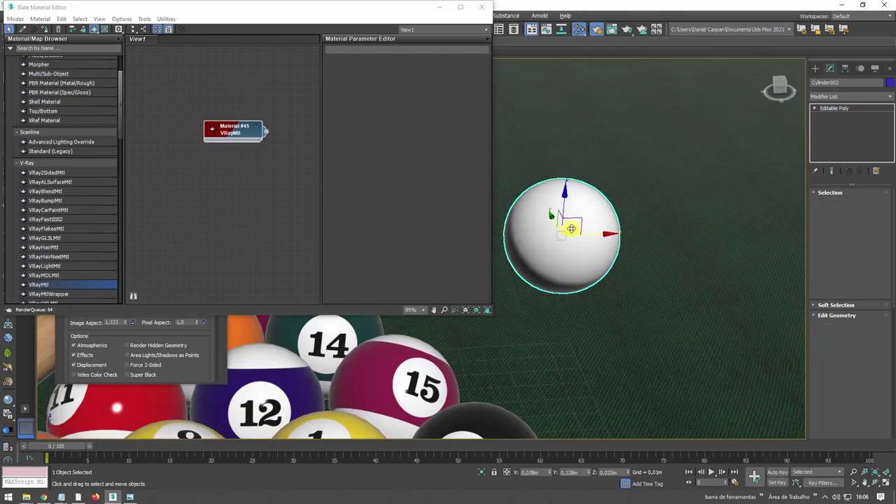
right_click(234, 133)
click(275, 143)
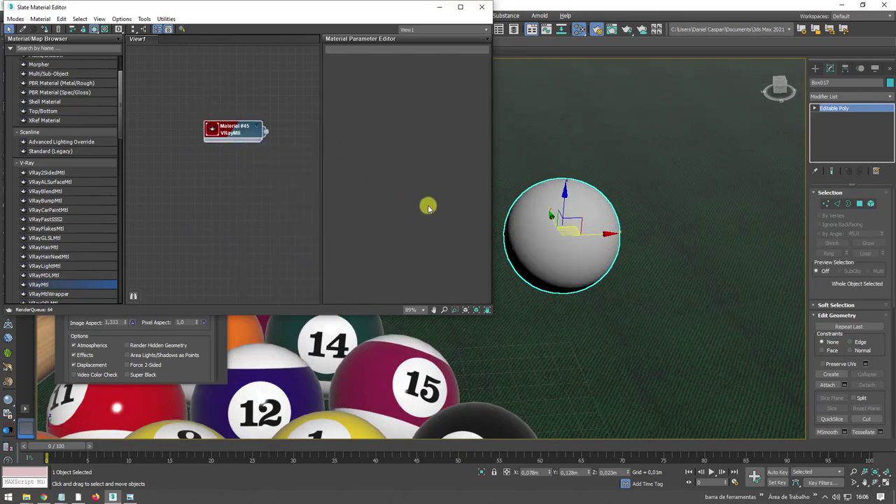
- Bring in an existing scene material's map and wire it into Material #45's Diffuse slot
double_click(226, 132)
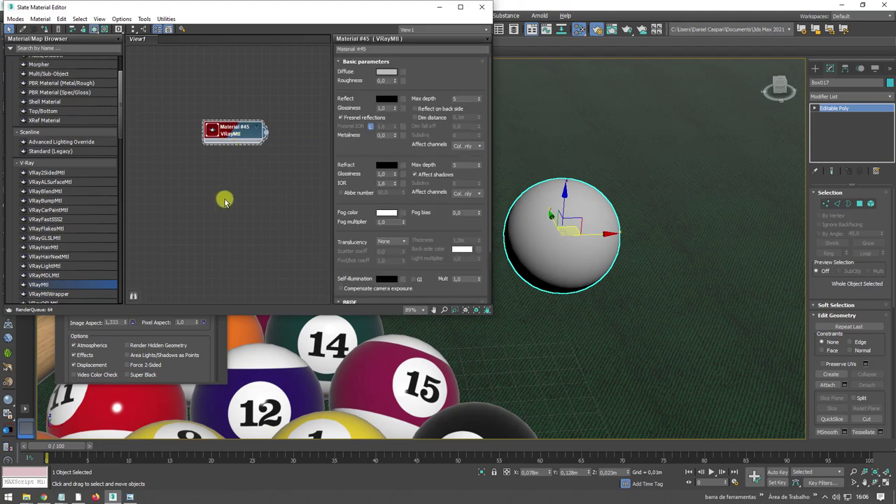
scroll(222, 210, down, 3)
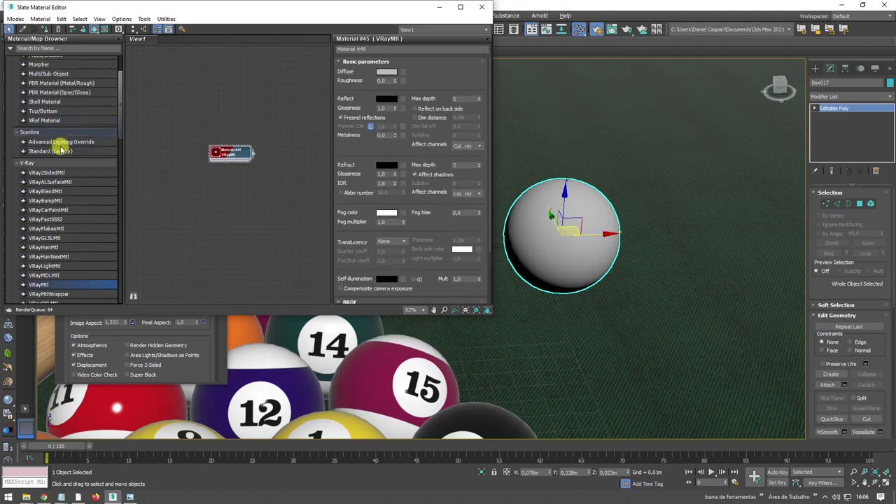
scroll(383, 329, down, 5)
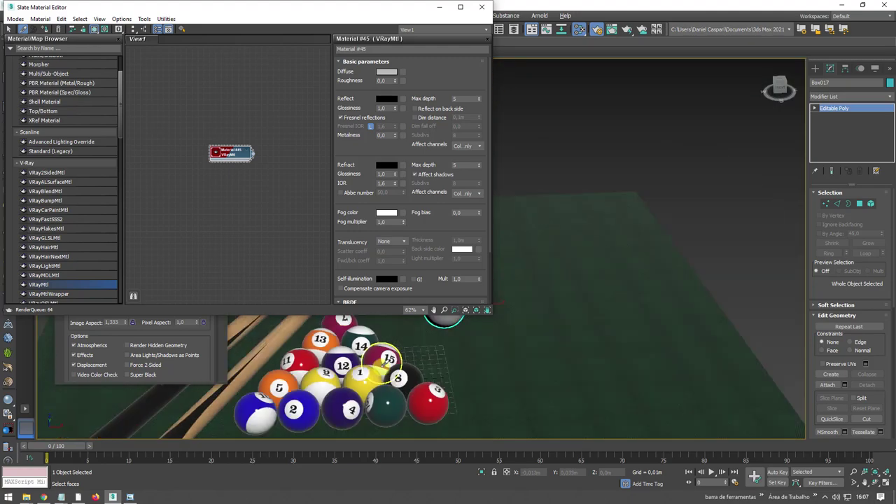
click(448, 381)
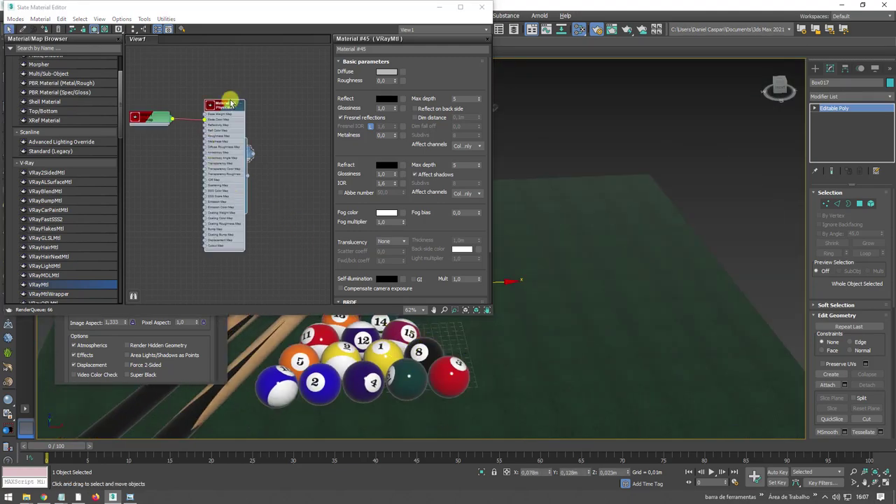
key(h)
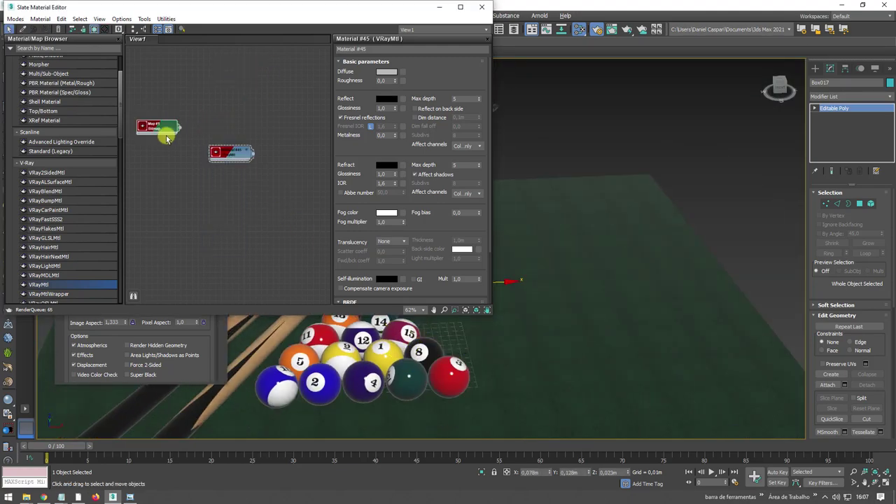
drag(166, 139, 224, 157)
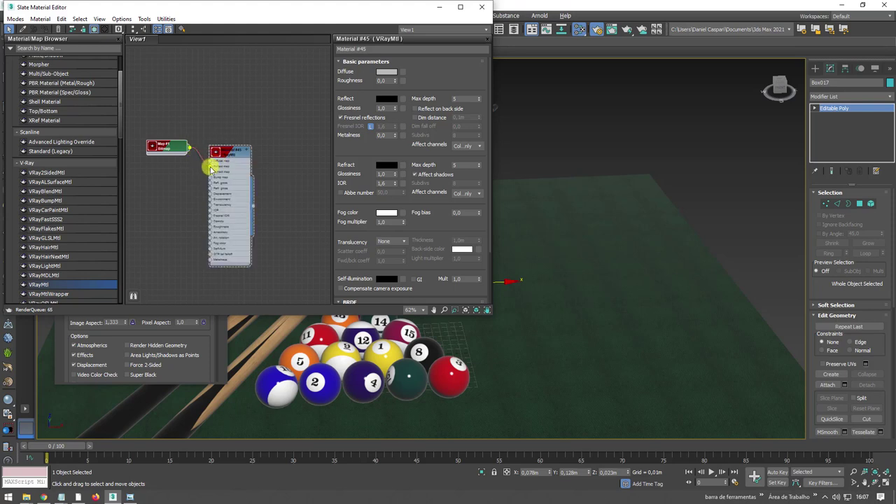
drag(223, 161, 250, 172)
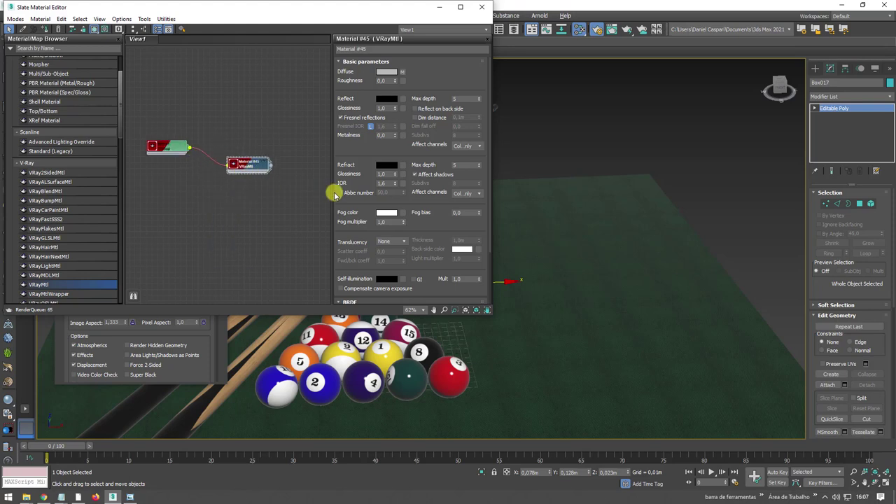
- Orbit and zoom the viewport in close on the white cue ball
mouse_move(507, 282)
alt+middle_down()
mouse_move(622, 287)
mouse_move(623, 344)
alt+middle_up()
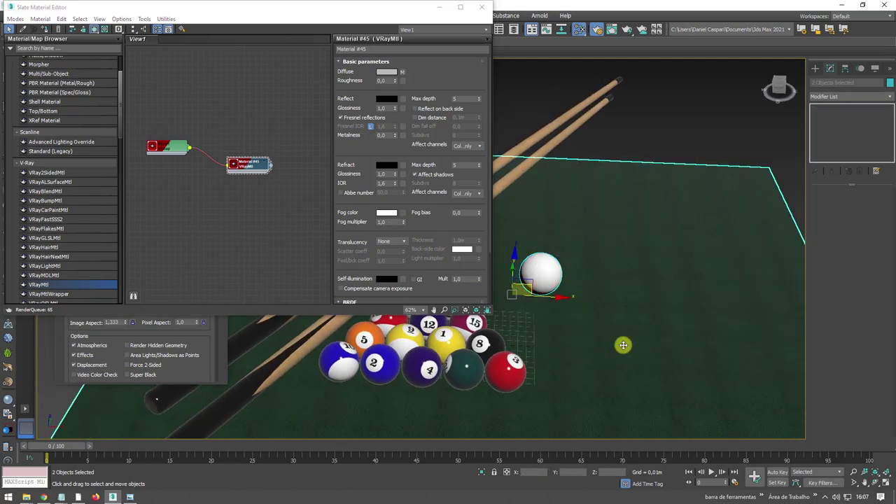
scroll(497, 354, up, 5)
scroll(521, 385, down, 2)
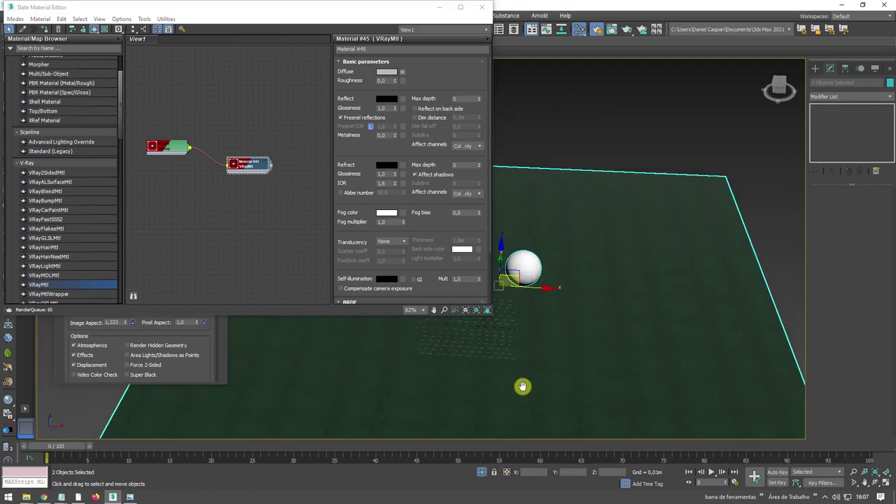
scroll(550, 278, up, 3)
middle_drag(550, 278, 643, 298)
scroll(658, 289, up, 2)
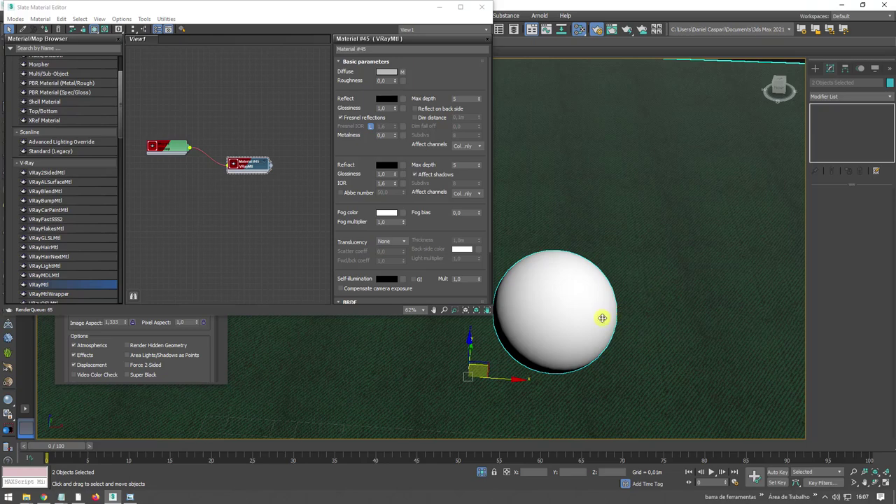
alt+middle_drag(602, 318, 631, 79)
mouse_move(588, 170)
alt+middle_down()
mouse_move(565, 220)
mouse_move(630, 61)
alt+middle_up()
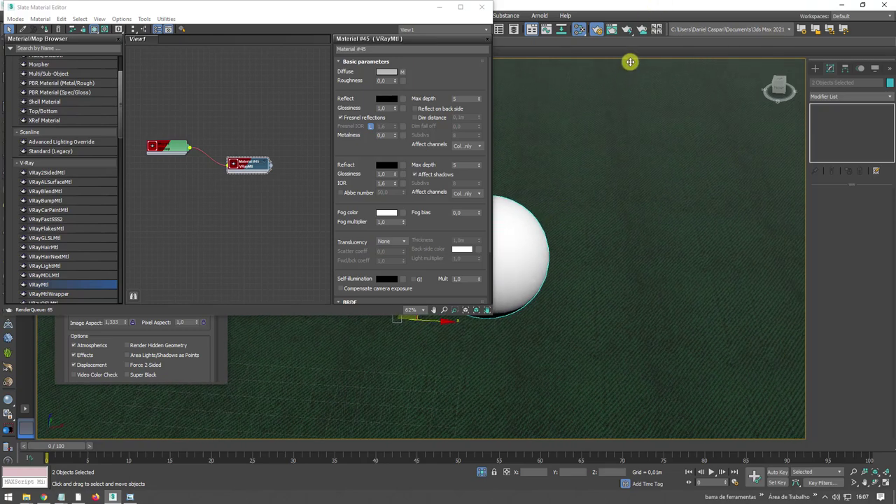
- Render the scene twice with V-Ray, getting an all-black 640x480 frame buffer image
click(625, 30)
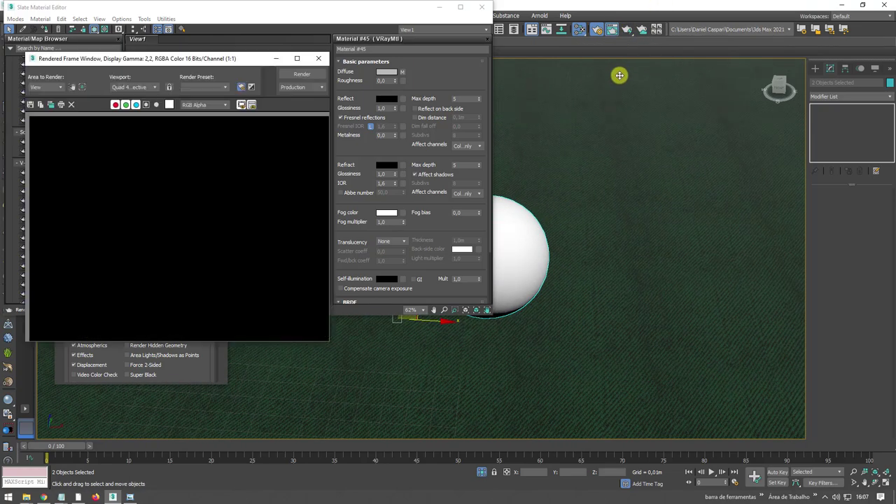
click(319, 59)
click(628, 29)
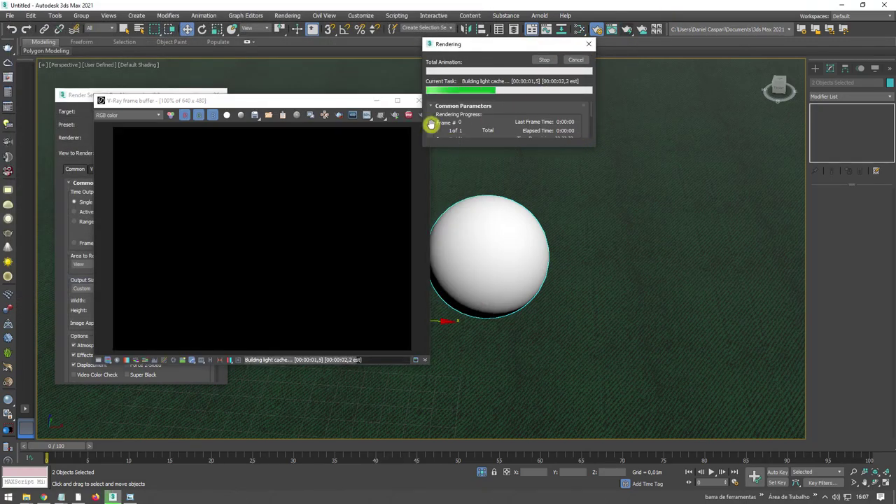
click(575, 60)
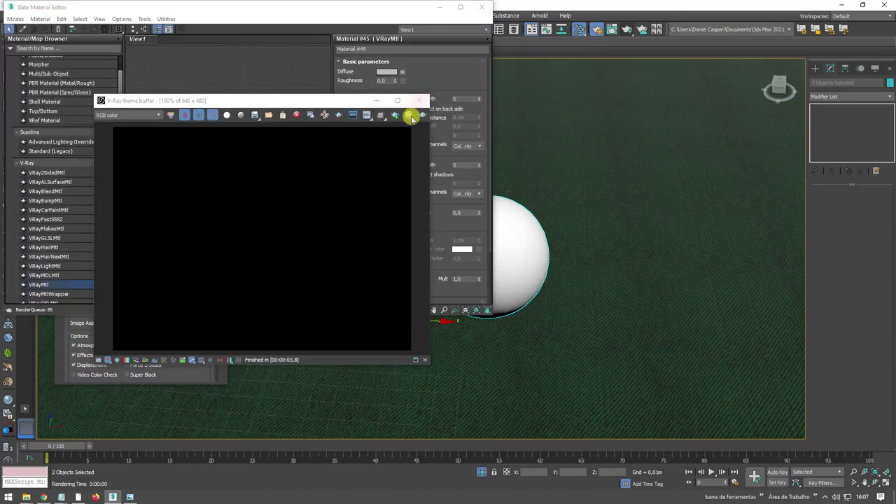
click(395, 117)
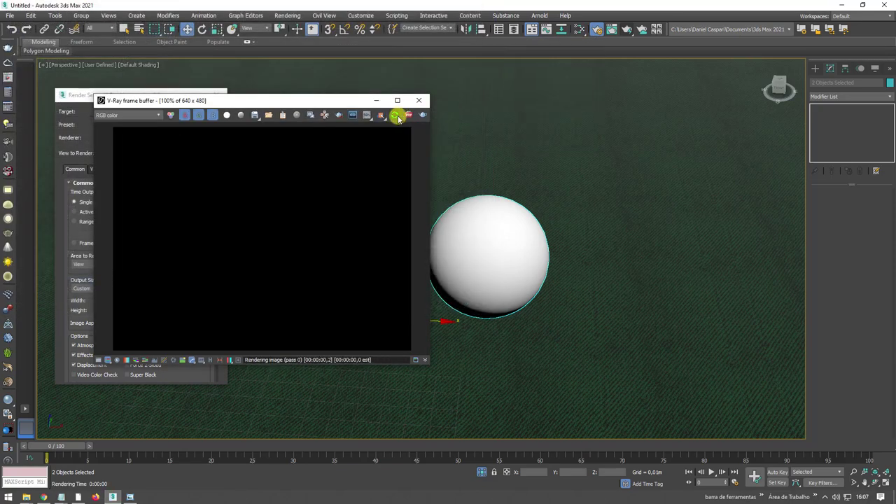
drag(285, 100, 682, 86)
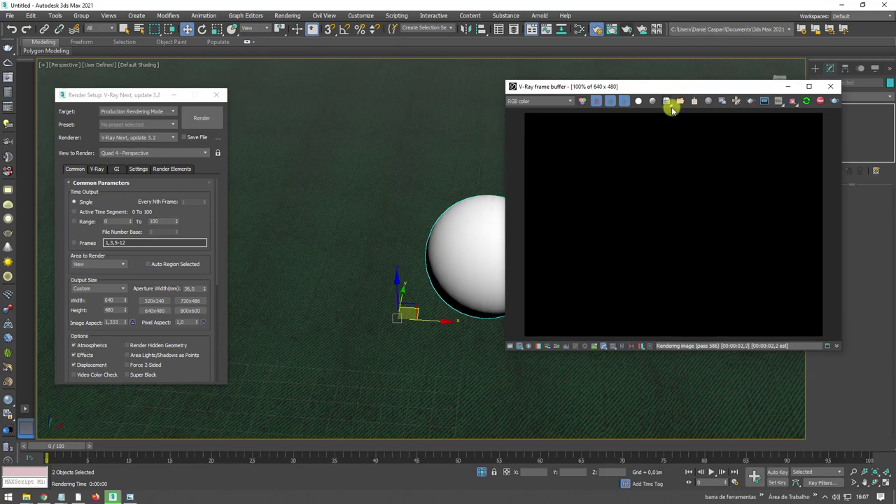
- Set the environment background colour to grey RGB 79, 79, 79
click(287, 17)
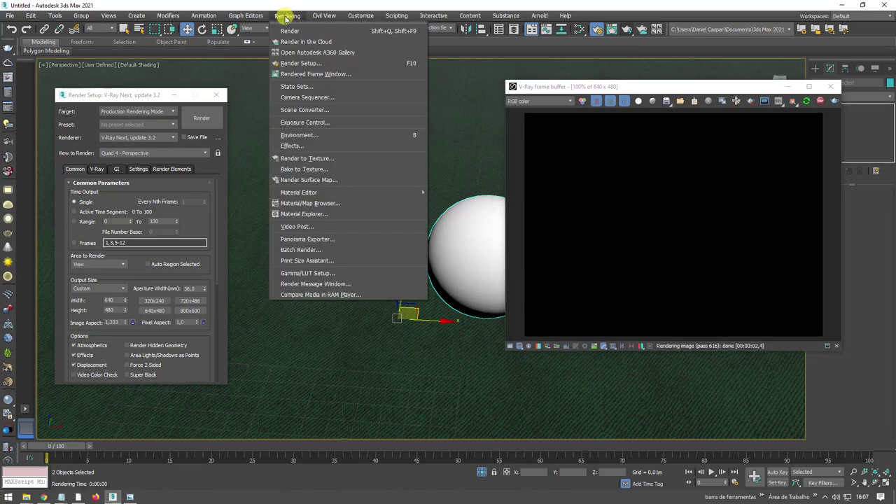
click(299, 134)
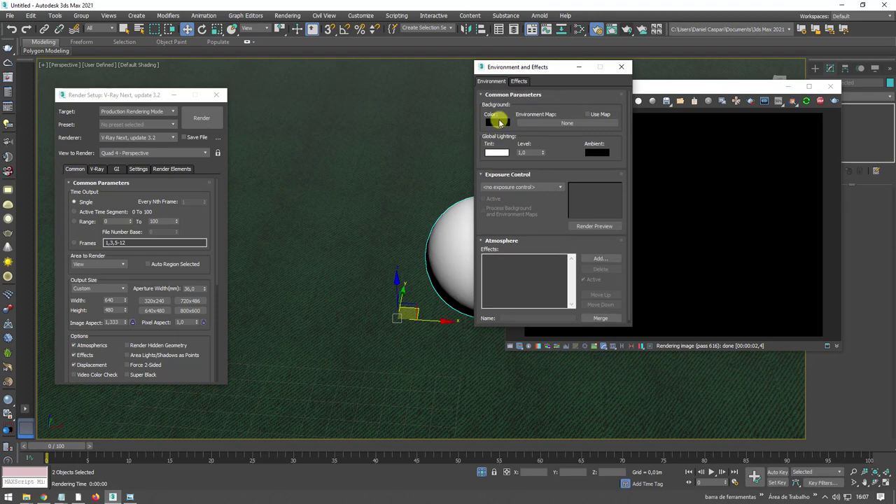
click(497, 125)
drag(530, 71, 456, 78)
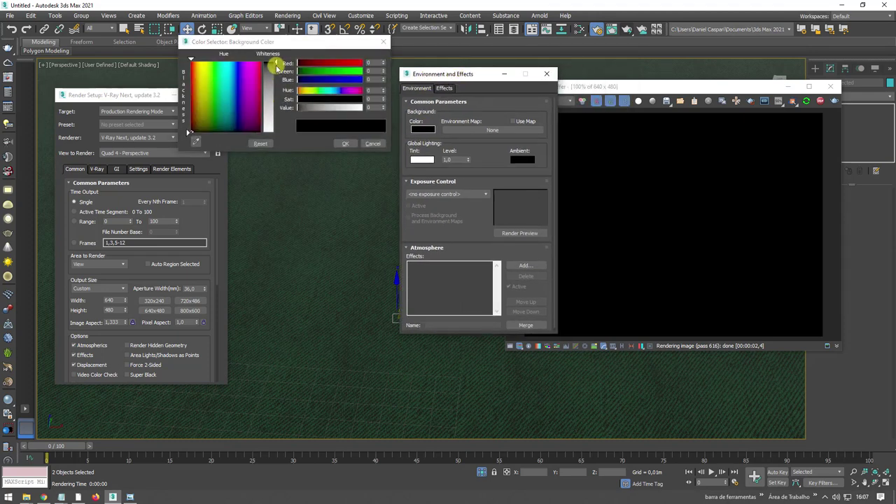
drag(277, 67, 276, 83)
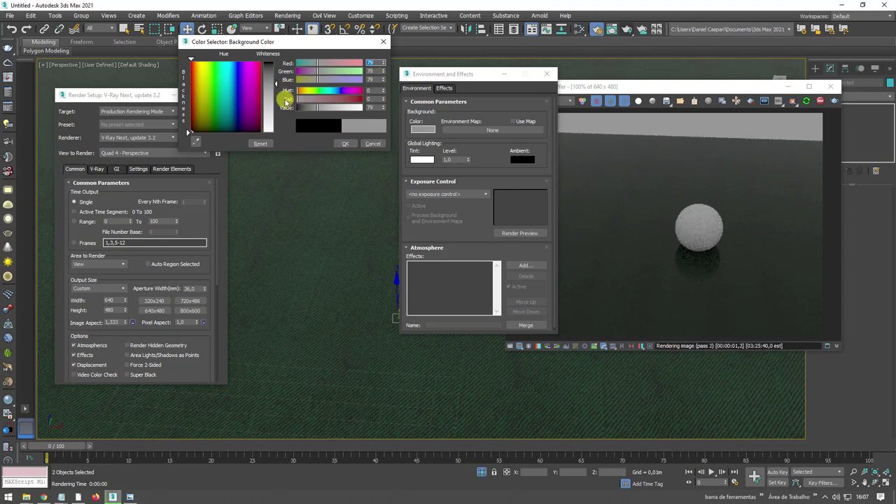
click(346, 143)
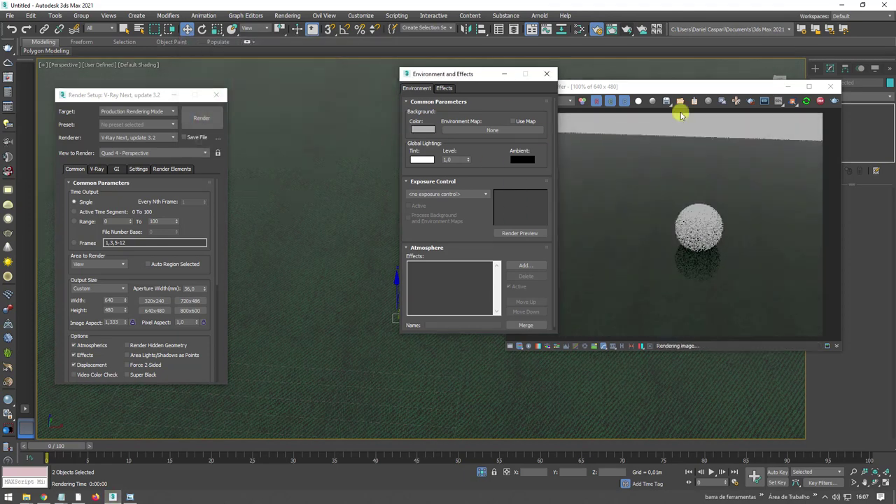
click(548, 76)
- Reposition the frame buffer, reframe the viewport, and close Render Setup
drag(581, 86, 624, 66)
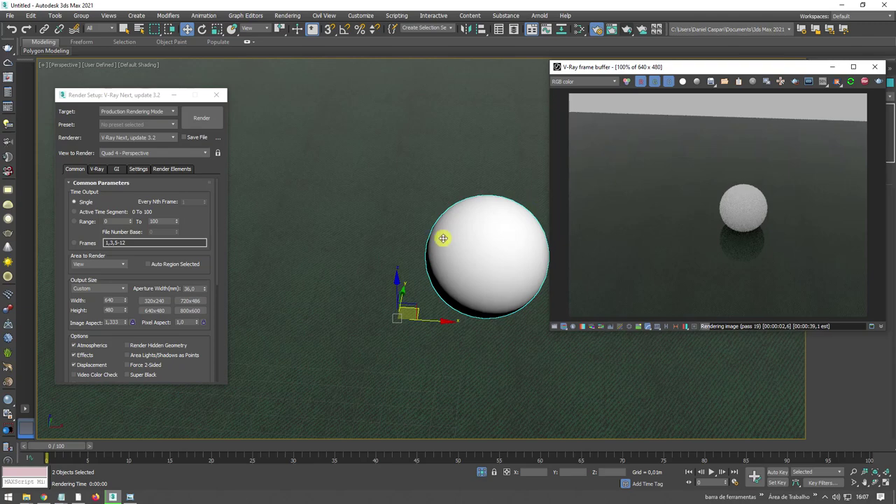
middle_drag(443, 238, 388, 230)
scroll(455, 231, up, 2)
scroll(406, 236, up, 1)
scroll(458, 249, up, 3)
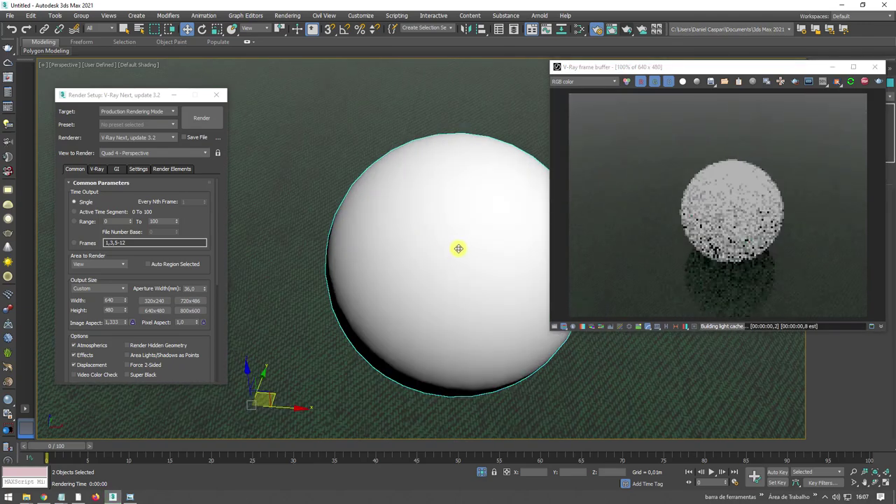
middle_drag(458, 248, 436, 222)
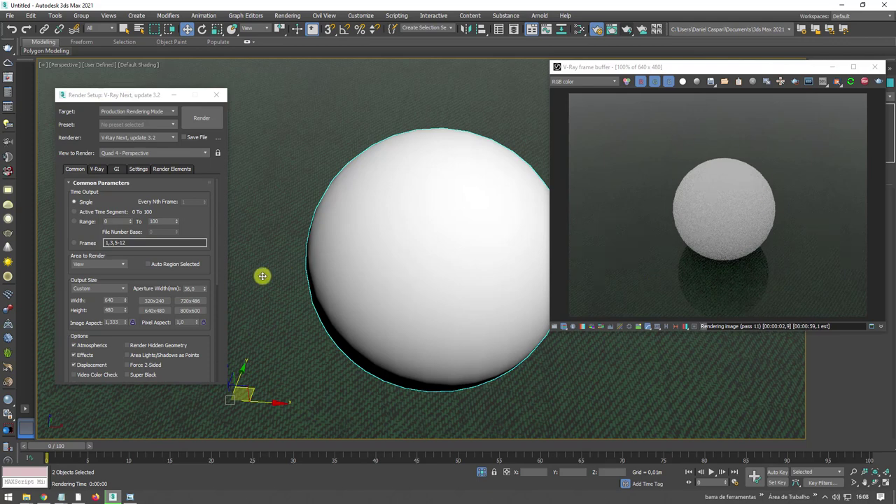
click(212, 96)
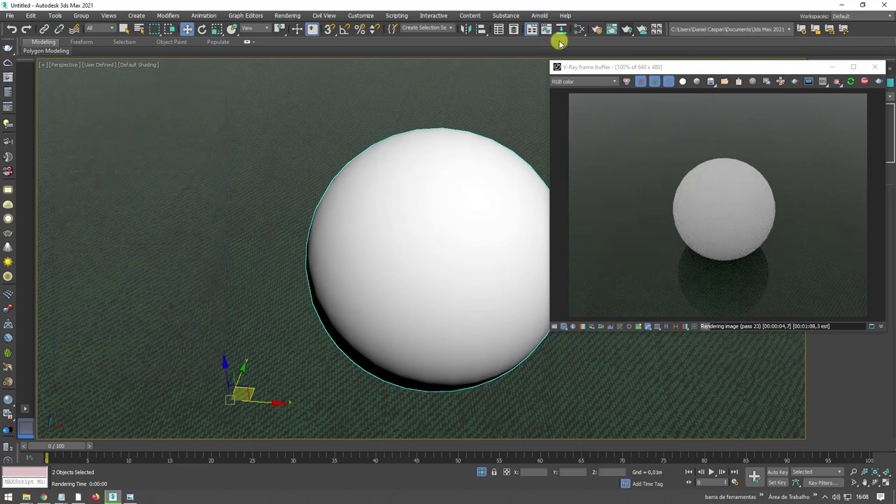
- Raise Material #45's Reflect colour to light grey value 203, then minimize the Slate editor
click(581, 31)
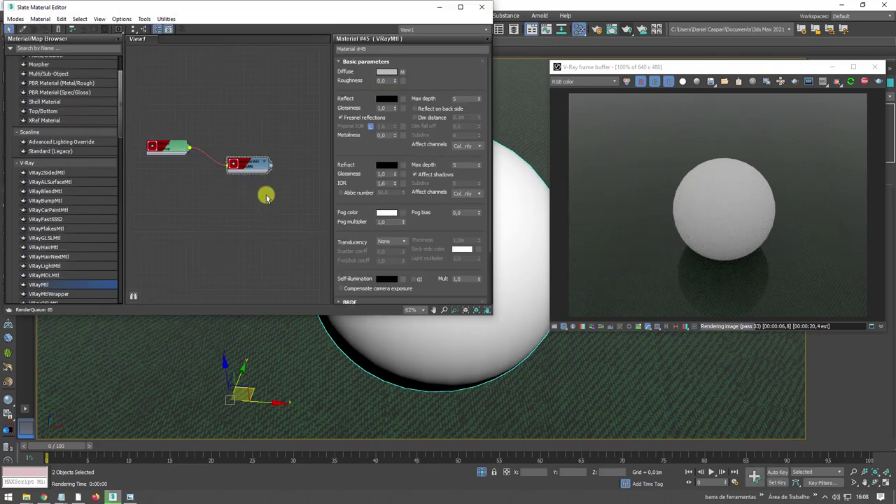
drag(249, 167, 236, 143)
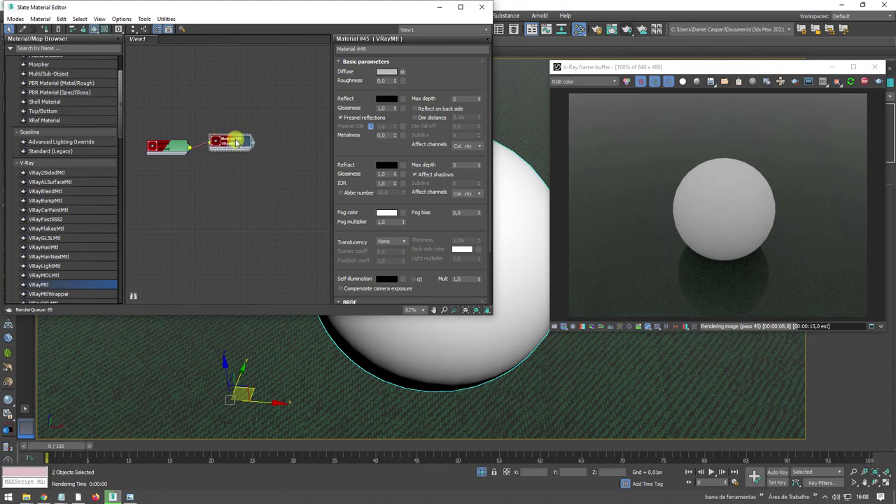
click(386, 99)
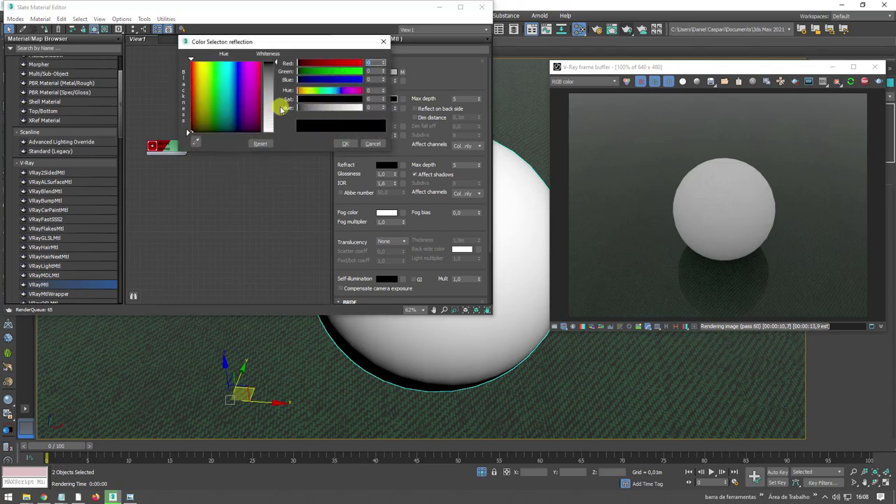
drag(272, 89, 278, 119)
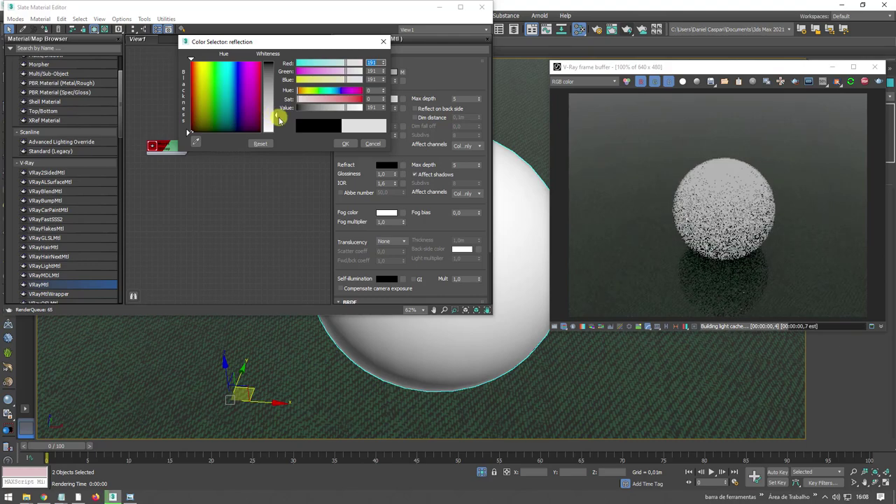
click(343, 144)
drag(744, 73, 715, 98)
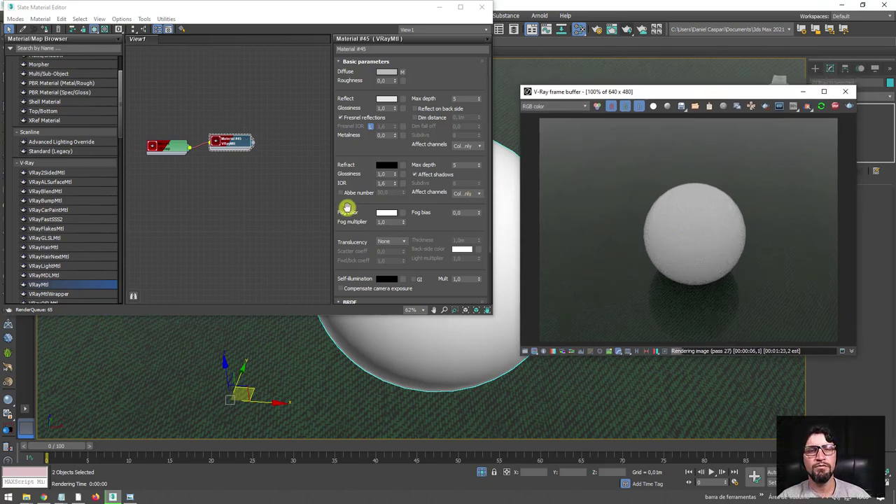
drag(236, 144, 246, 159)
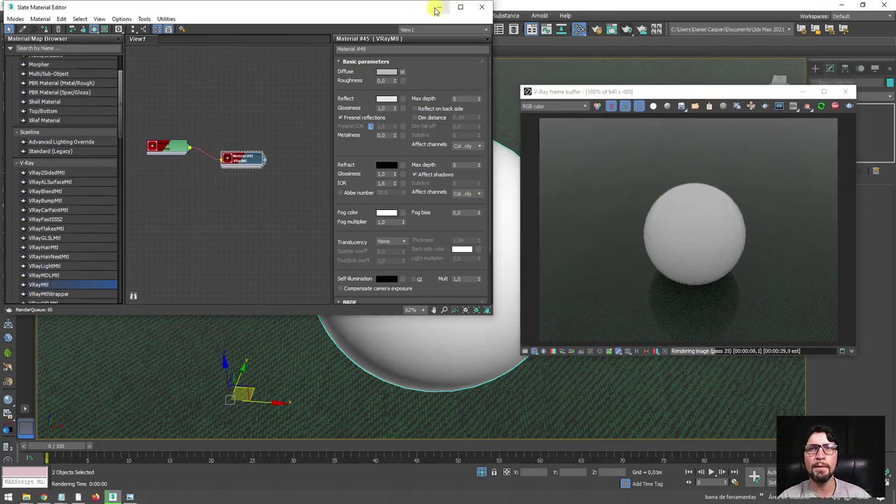
click(437, 8)
mouse_move(26, 497)
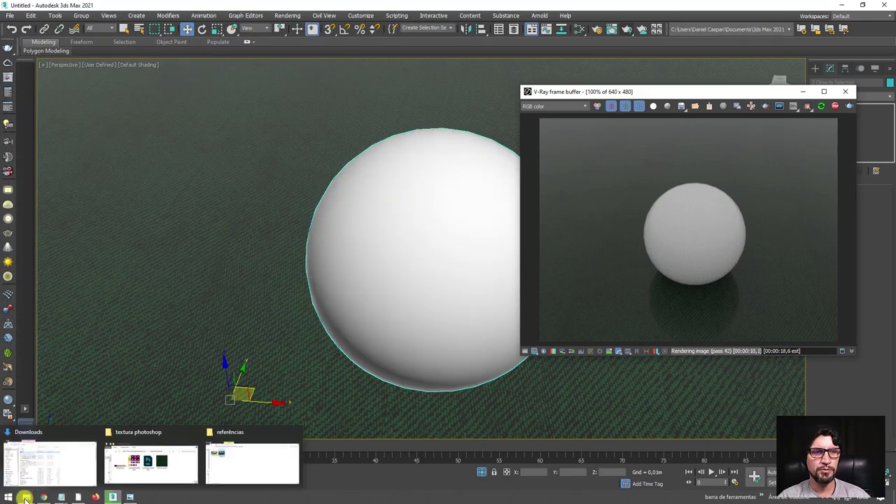
- Browse to Texturas > HDRI > BestSellers 1 and pick the 22_merksem_appartment_living HDR
click(144, 466)
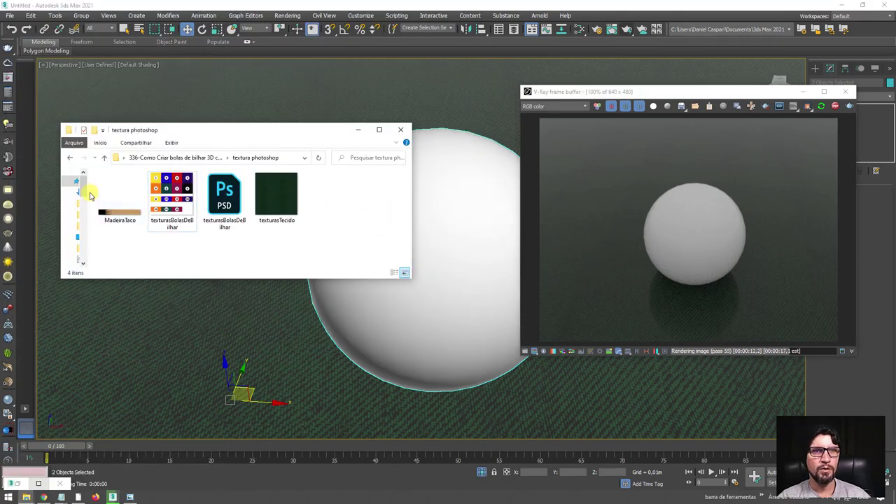
click(79, 208)
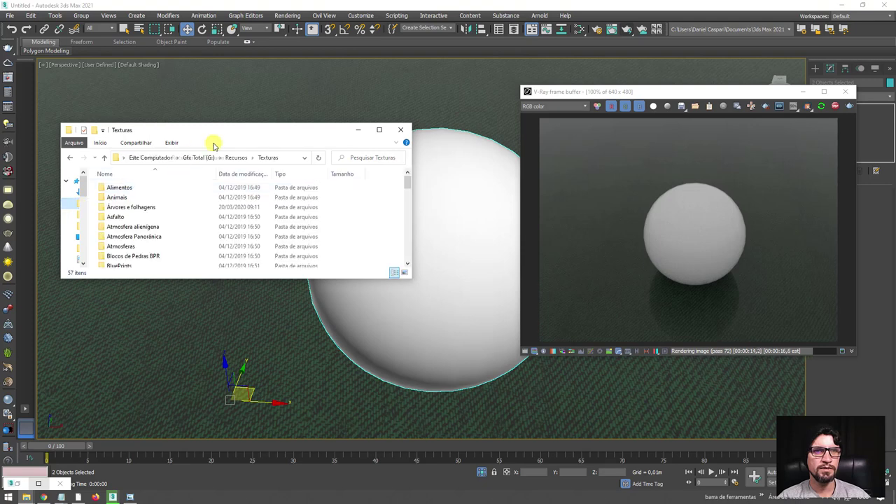
drag(214, 131, 255, 78)
scroll(176, 182, down, 1)
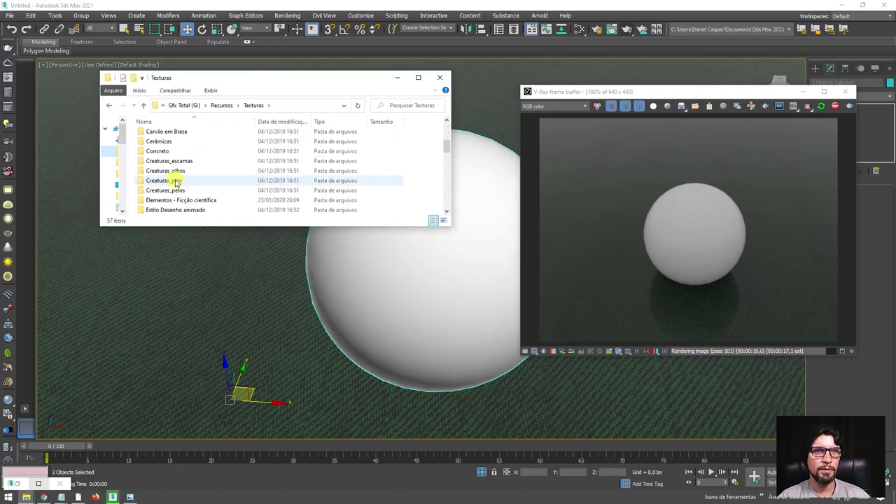
scroll(177, 182, down, 1)
scroll(177, 182, down, 1)
scroll(178, 183, down, 1)
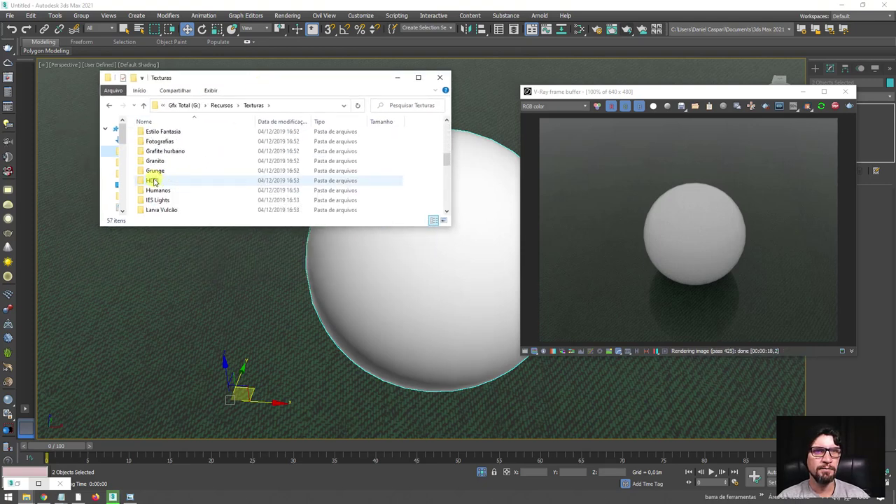
double_click(178, 182)
click(163, 136)
double_click(163, 138)
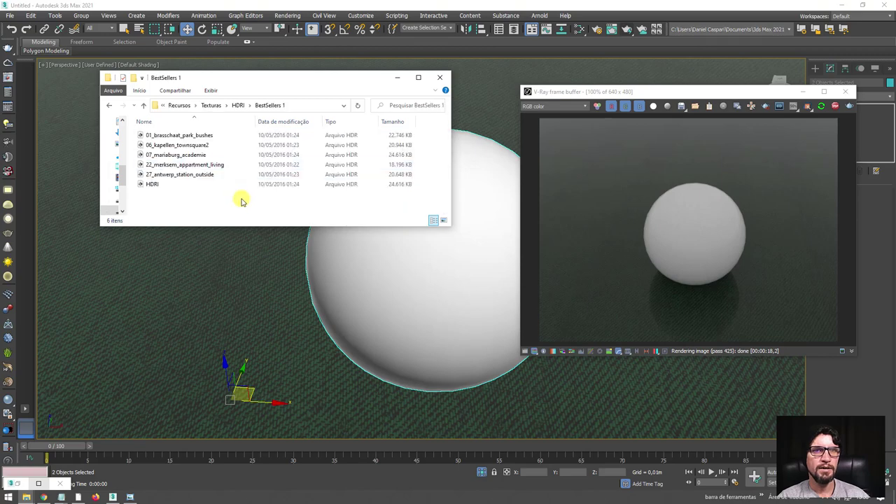
click(172, 166)
mouse_move(25, 497)
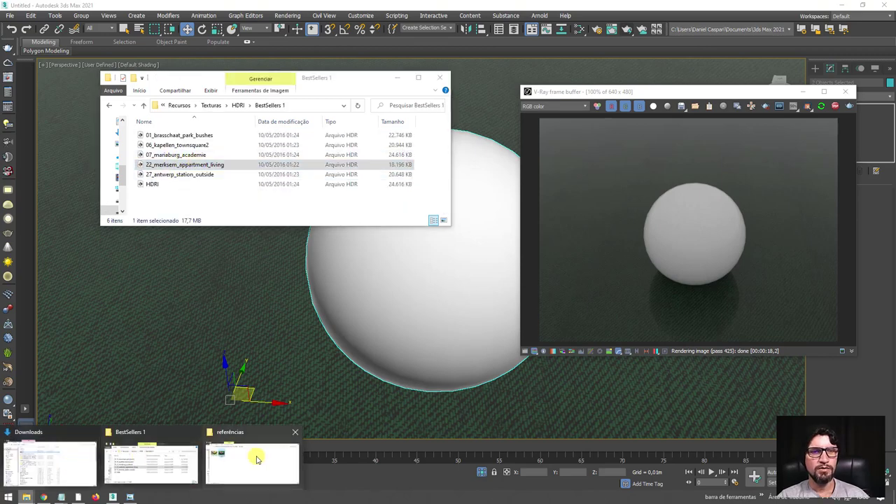
mouse_move(252, 458)
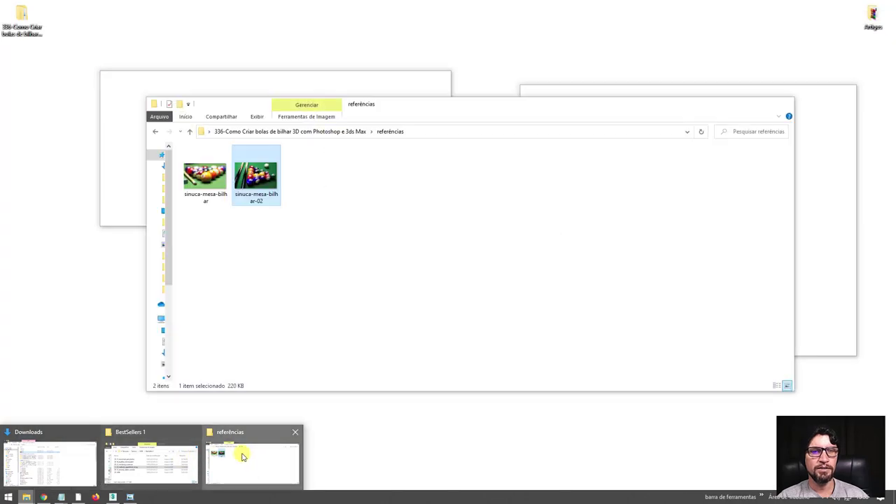
- Paste the HDR file into the project's referências folder
click(242, 456)
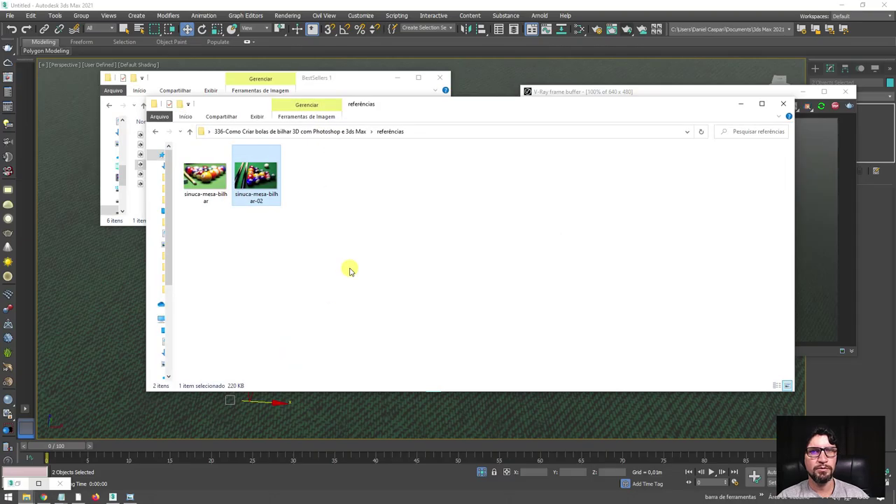
click(346, 132)
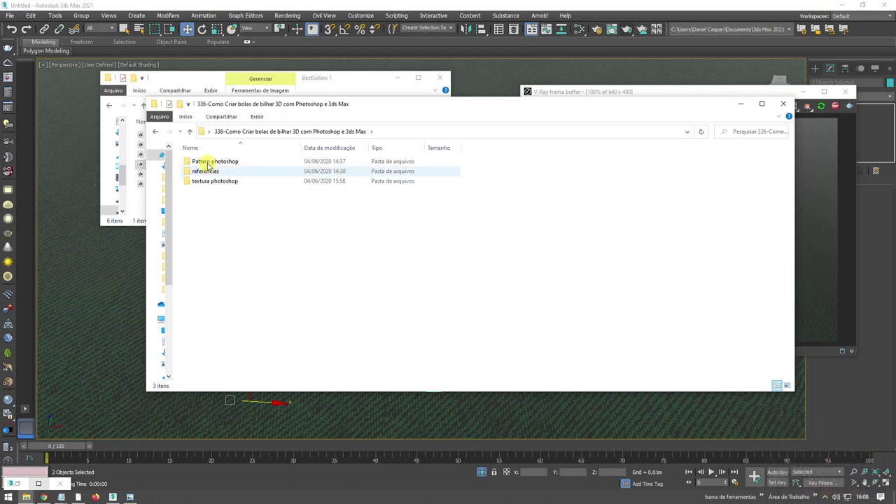
double_click(205, 172)
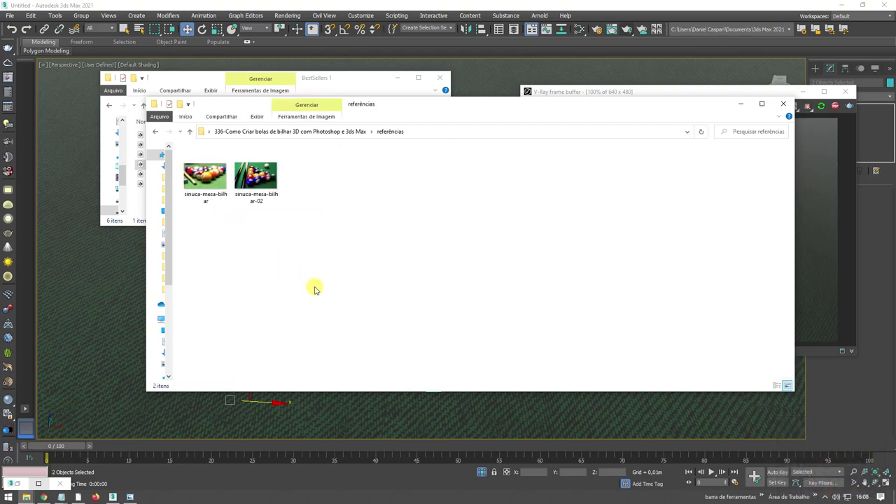
key(ctrl+v)
drag(658, 109, 523, 139)
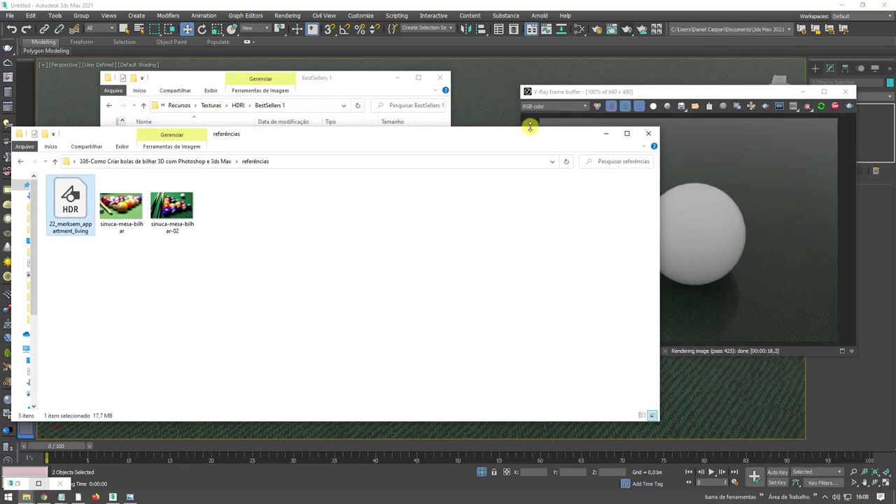
click(580, 30)
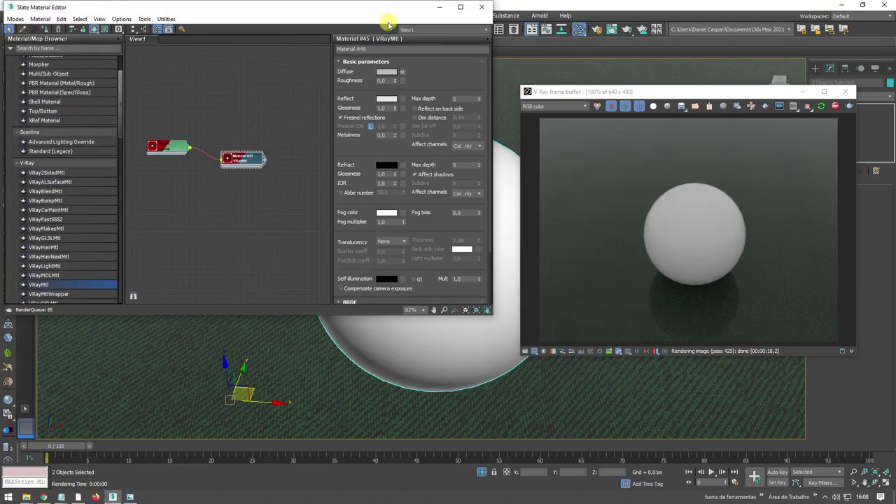
- Drag the 22_merksem_appartment_living HDR into the Slate editor as a Bitmap node
mouse_move(389, 23)
mouse_down()
mouse_move(654, 163)
mouse_move(676, 147)
mouse_up()
mouse_move(26, 497)
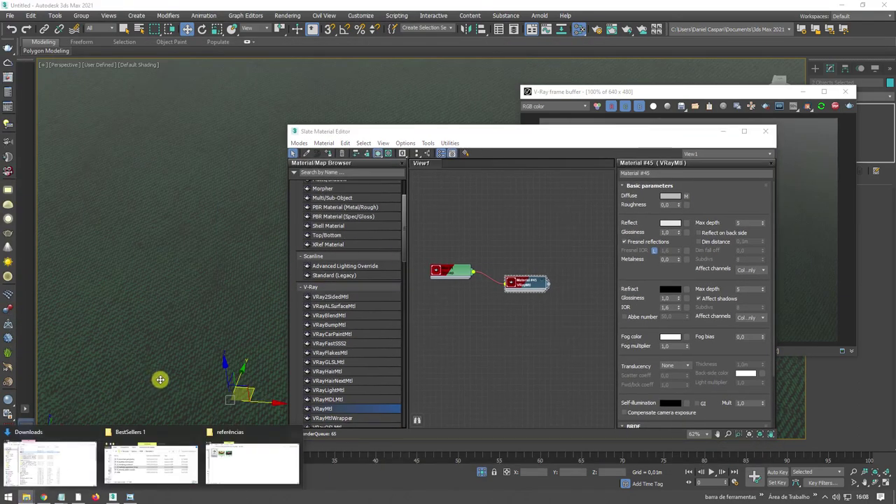
click(226, 459)
mouse_move(354, 133)
mouse_down()
mouse_move(635, 352)
mouse_move(665, 311)
mouse_up()
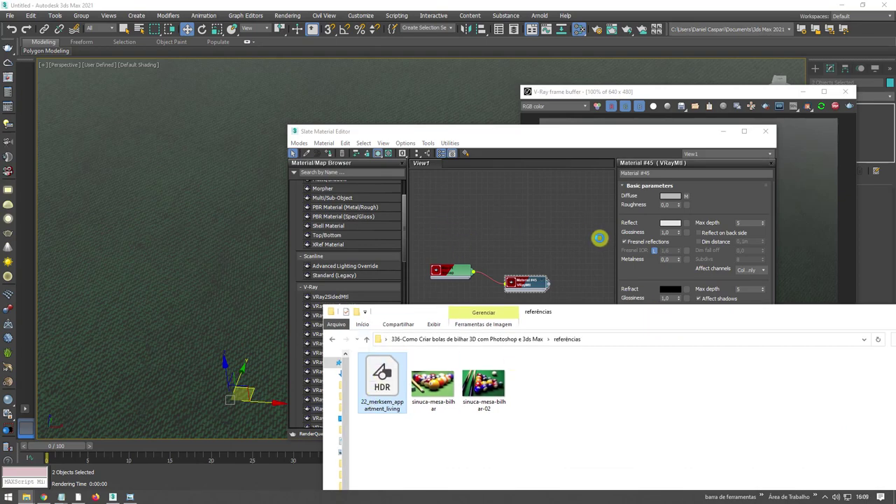
drag(816, 320, 450, 269)
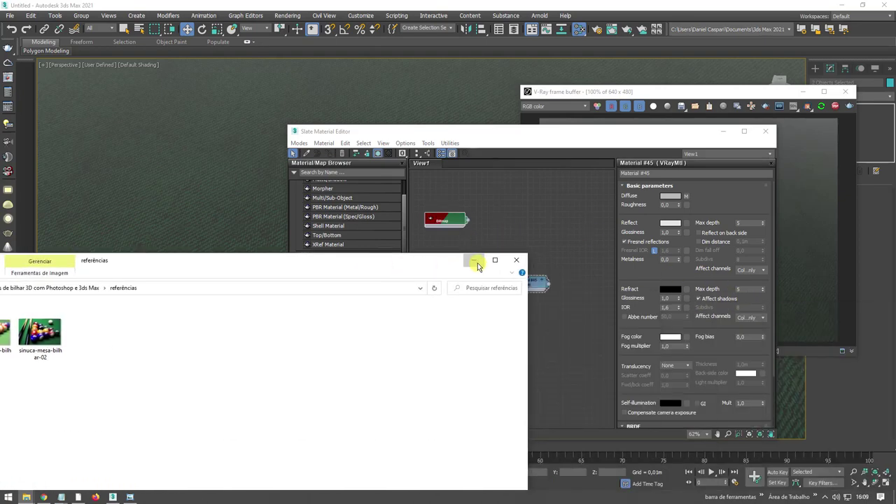
click(476, 263)
drag(437, 131, 193, 93)
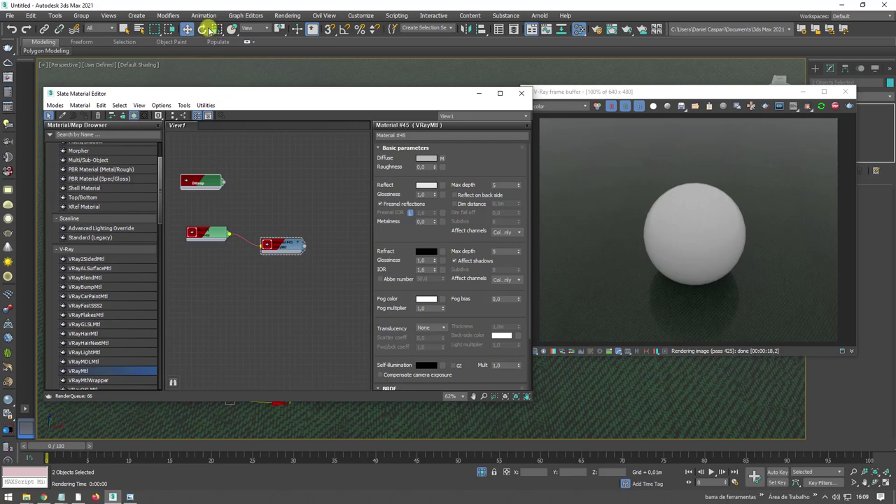
- Wire the HDR bitmap into the Environment Map slot as an Instance
click(287, 15)
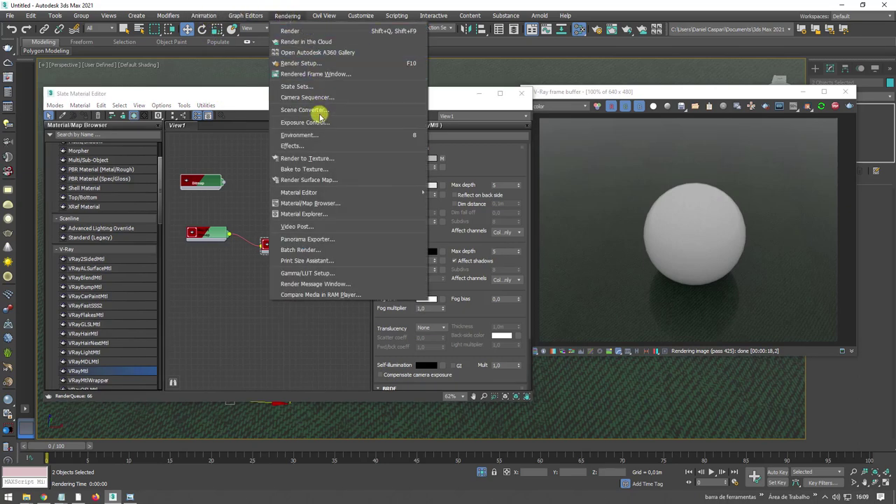
click(315, 133)
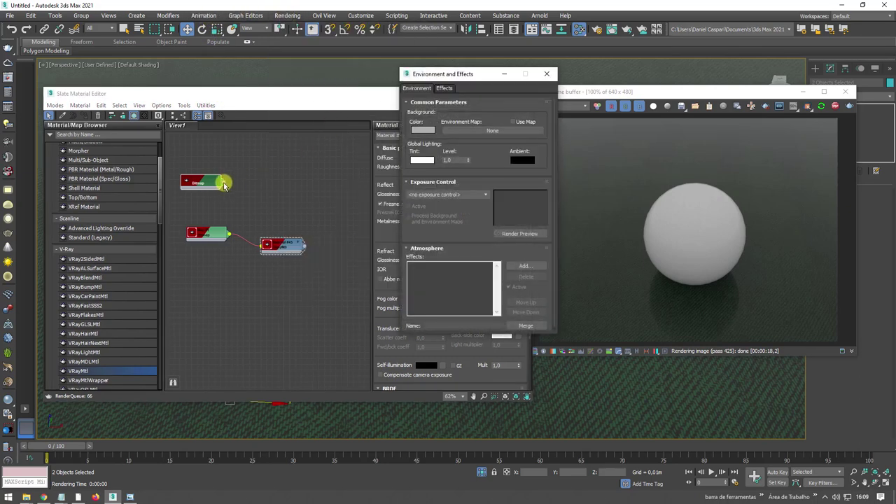
drag(224, 184, 364, 185)
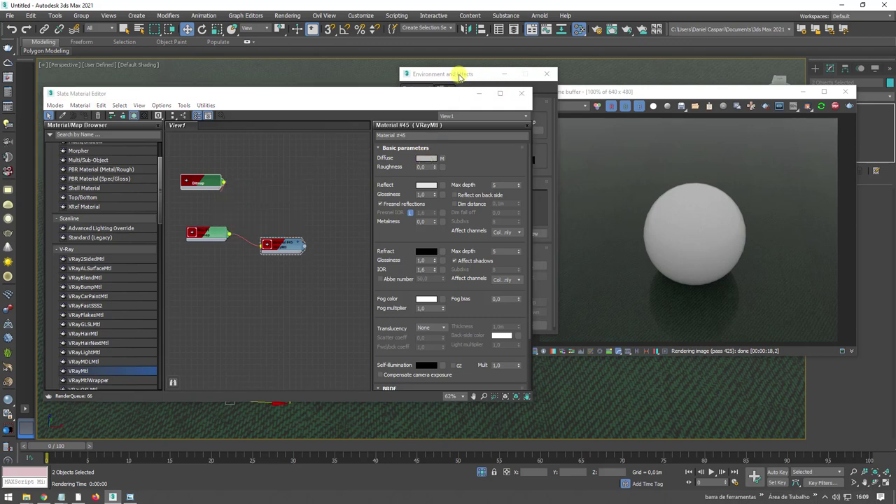
drag(458, 74, 568, 92)
drag(226, 184, 506, 170)
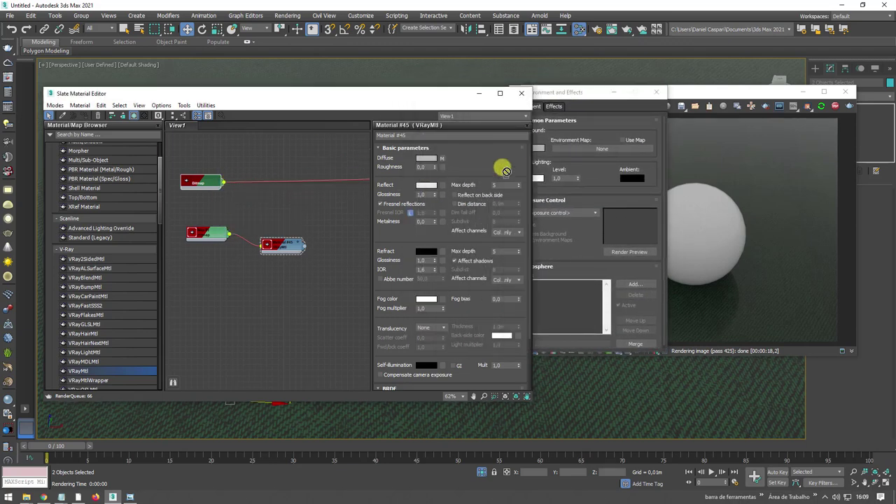
drag(598, 149, 600, 149)
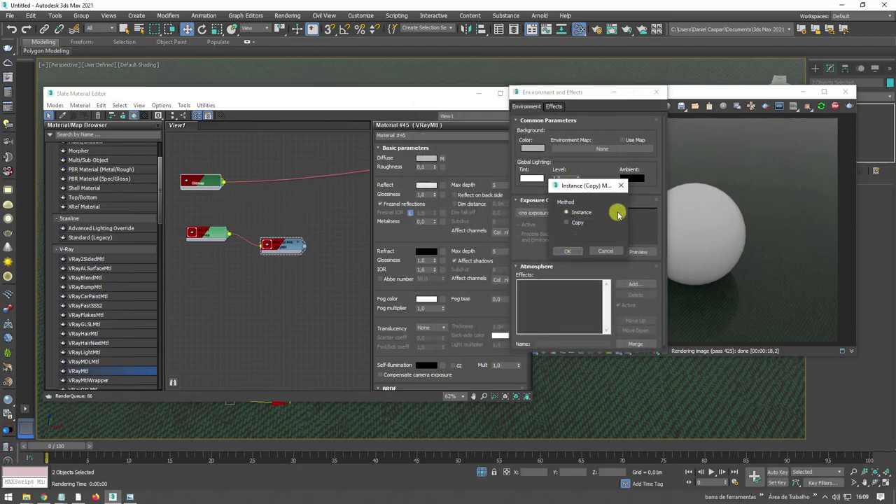
click(572, 251)
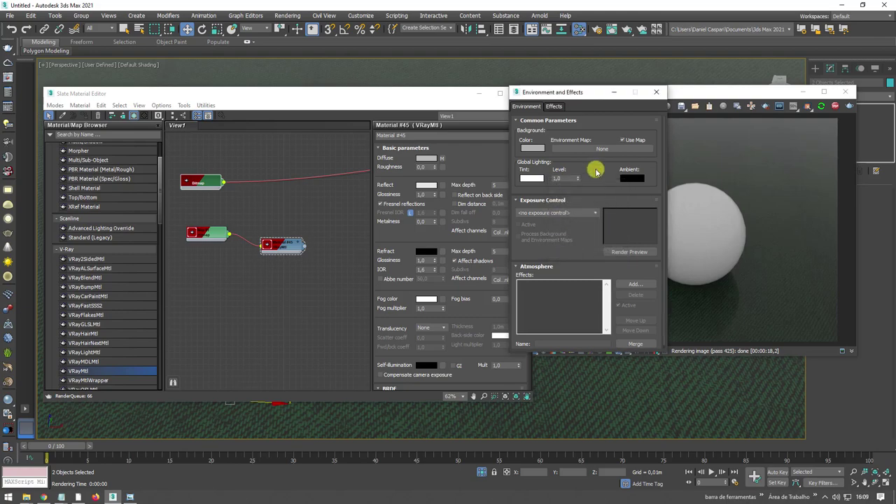
- Close Environment and Effects so the render shows the sphere reflecting the HDR room
drag(574, 93, 456, 92)
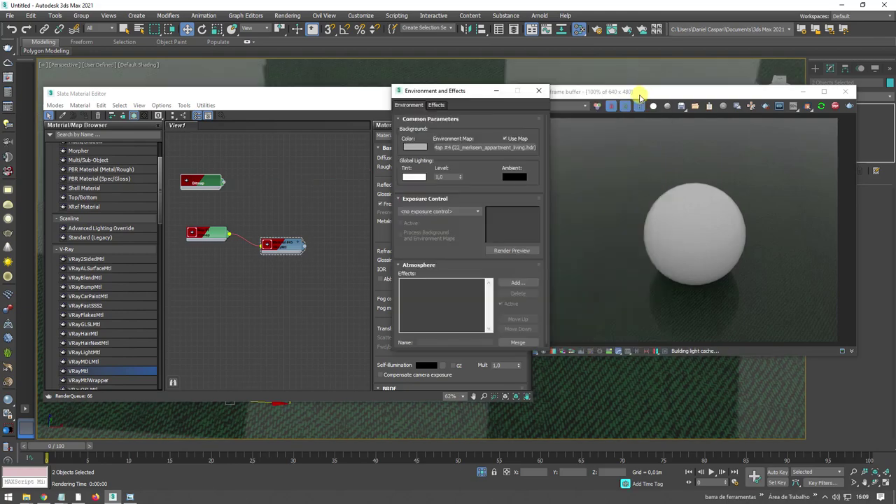
key(shift+q)
click(540, 92)
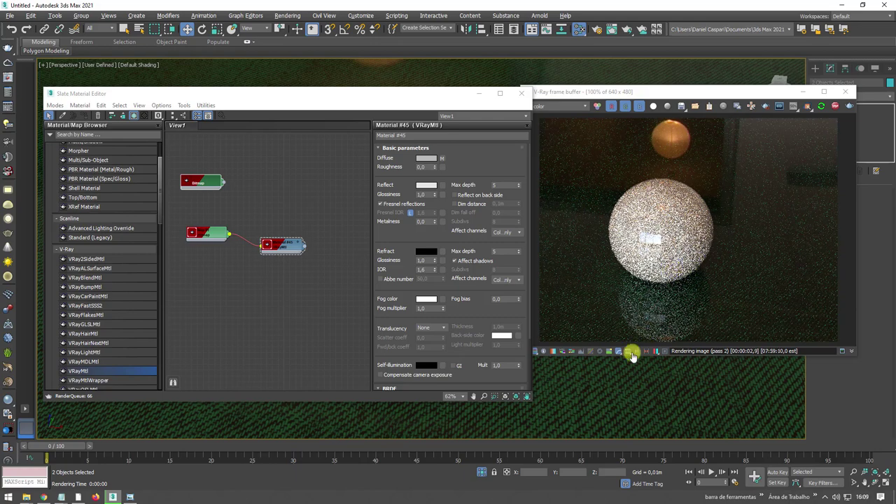
scroll(588, 386, up, 3)
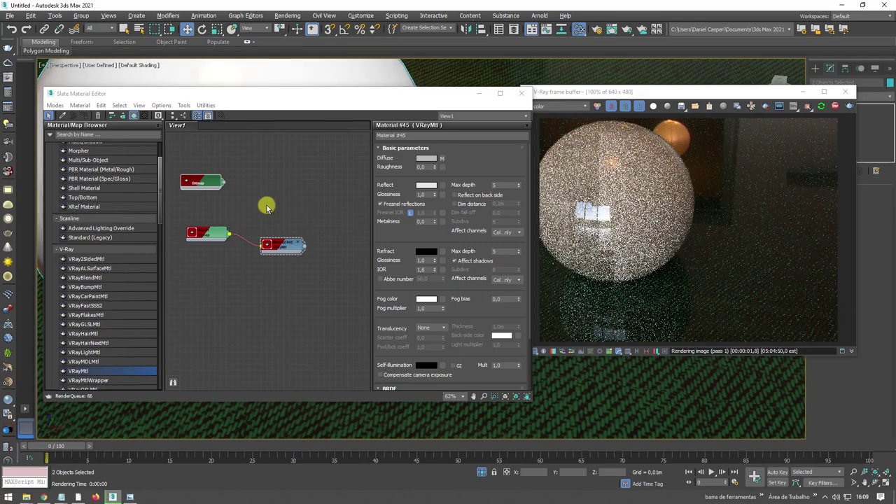
- Darken Material #45's Reflect colour toward grey 128
mouse_move(285, 244)
mouse_down()
mouse_move(280, 228)
mouse_move(303, 222)
mouse_up()
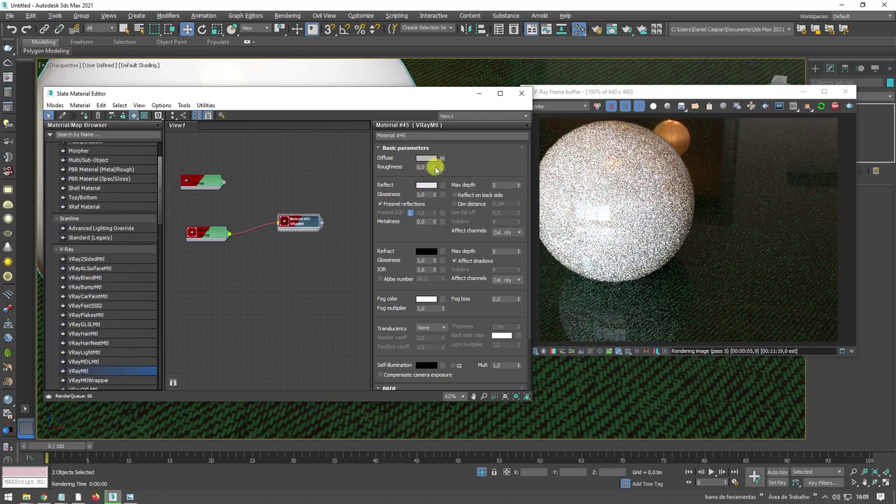
click(428, 185)
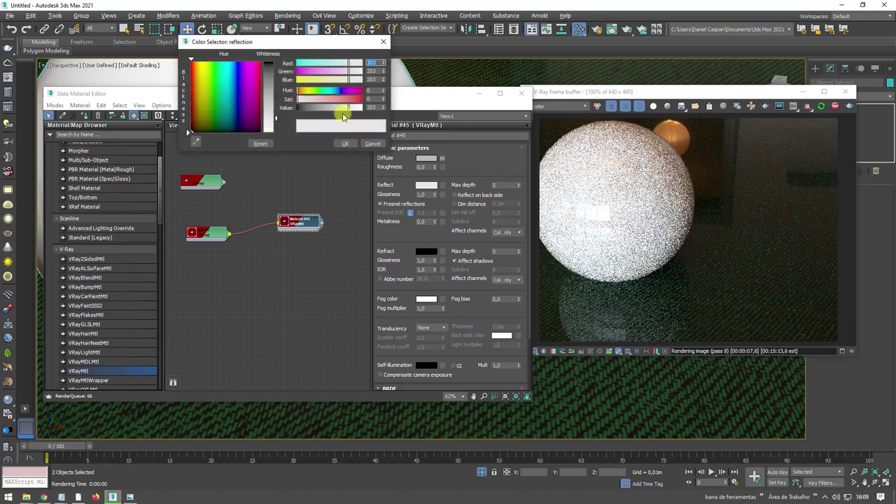
drag(340, 109, 326, 109)
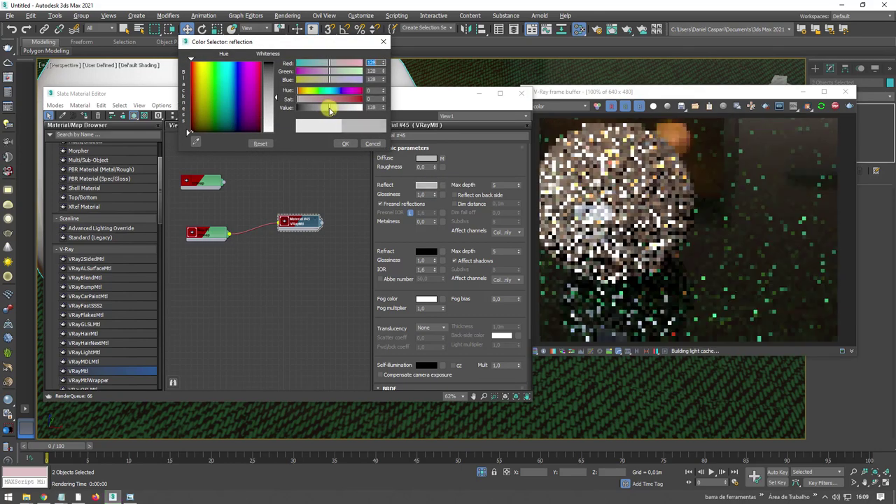
- Keep the mid-grey reflection, set Reflect Glossiness to 0,8, and minimize the V-Ray frame buffer
click(345, 143)
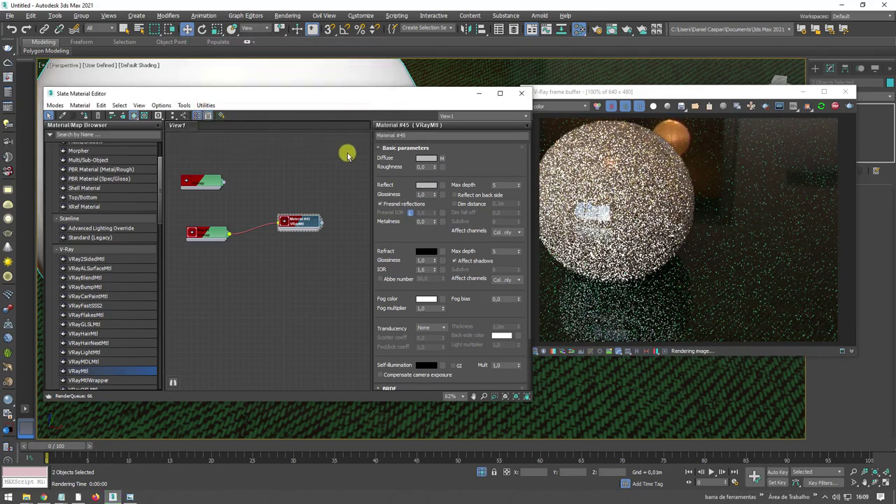
double_click(422, 195)
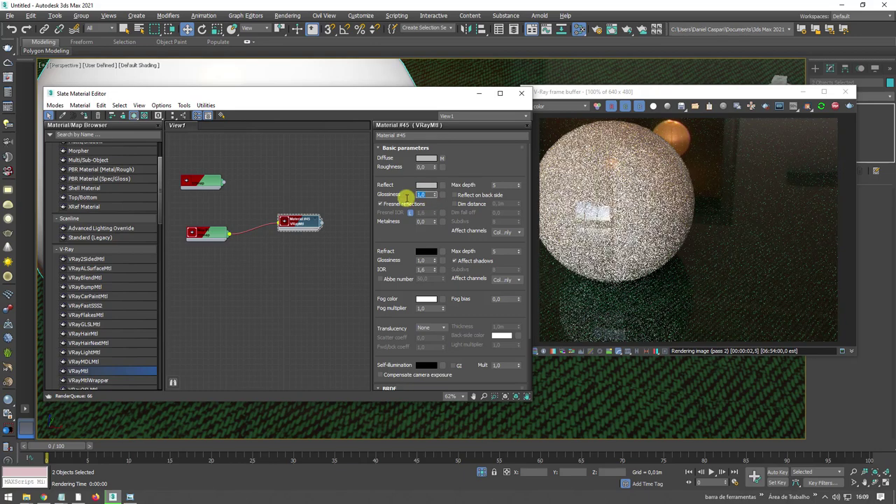
text(0,8)
key(Return)
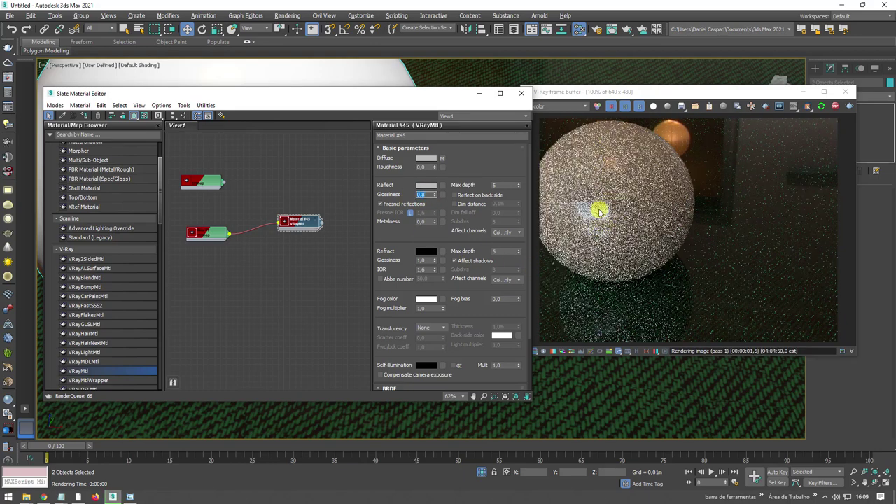
click(754, 106)
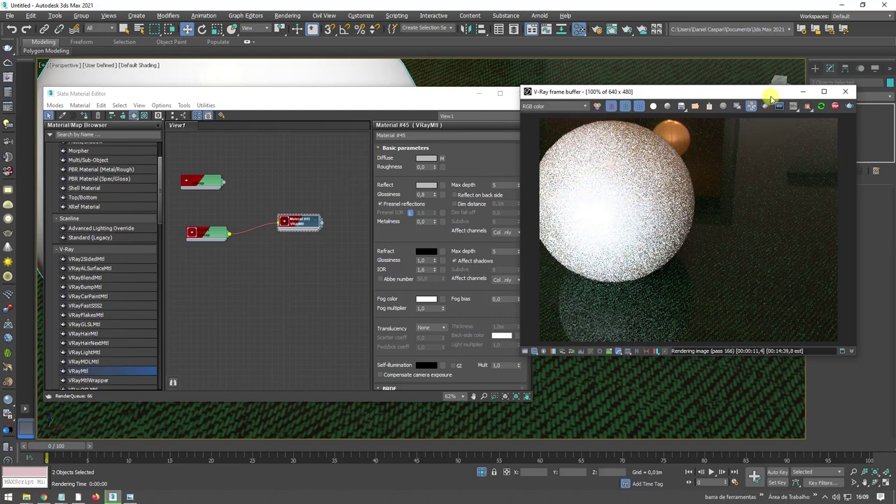
click(805, 92)
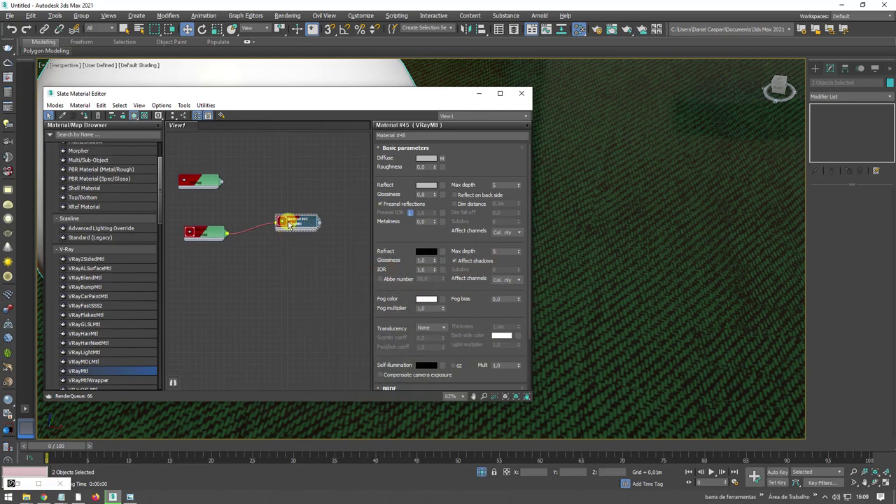
- Close the Slate editor and Unhide All so the cues and balls reappear
scroll(253, 211, down, 1)
scroll(606, 184, down, 5)
scroll(630, 196, down, 3)
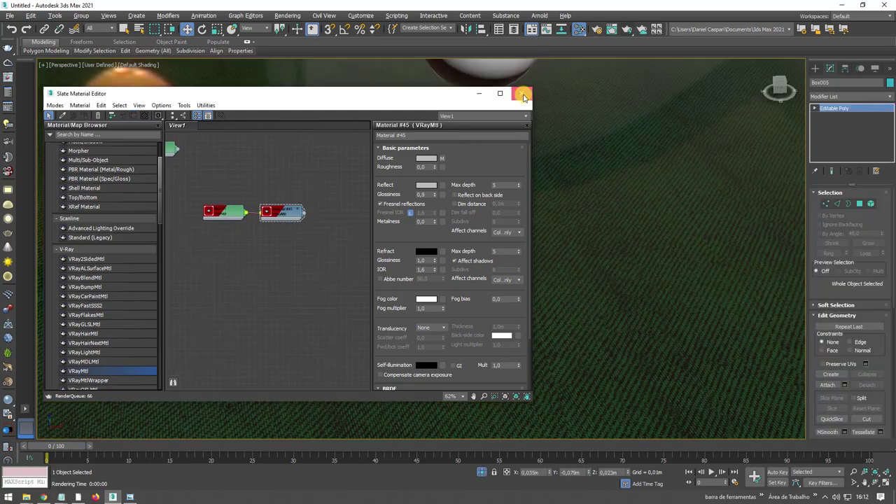
click(520, 94)
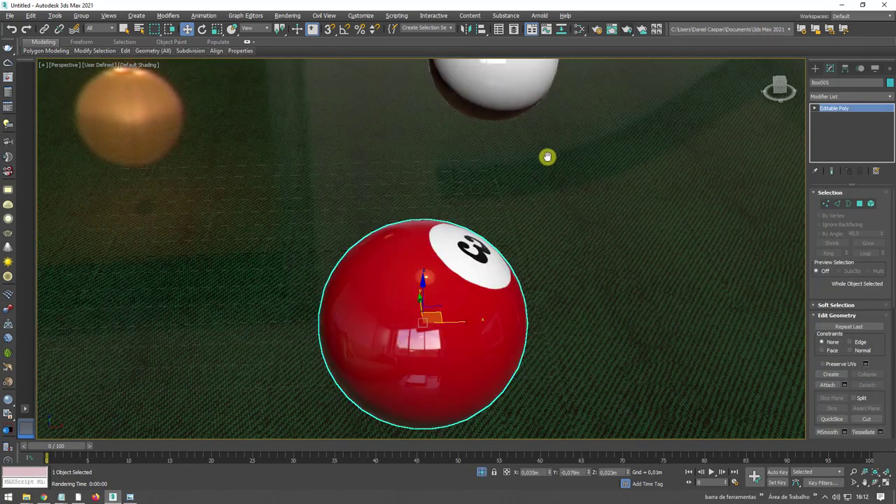
scroll(548, 159, down, 5)
scroll(554, 172, up, 3)
right_click(552, 194)
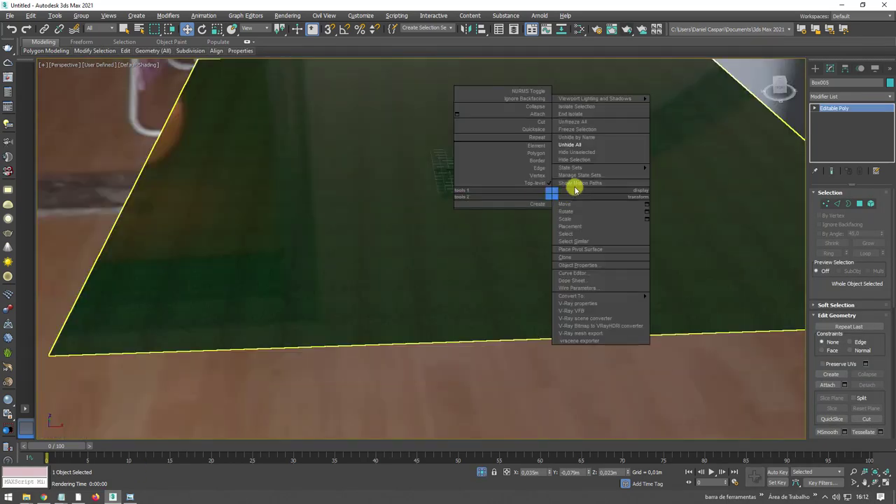
click(579, 145)
alt+middle_drag(578, 148, 535, 236)
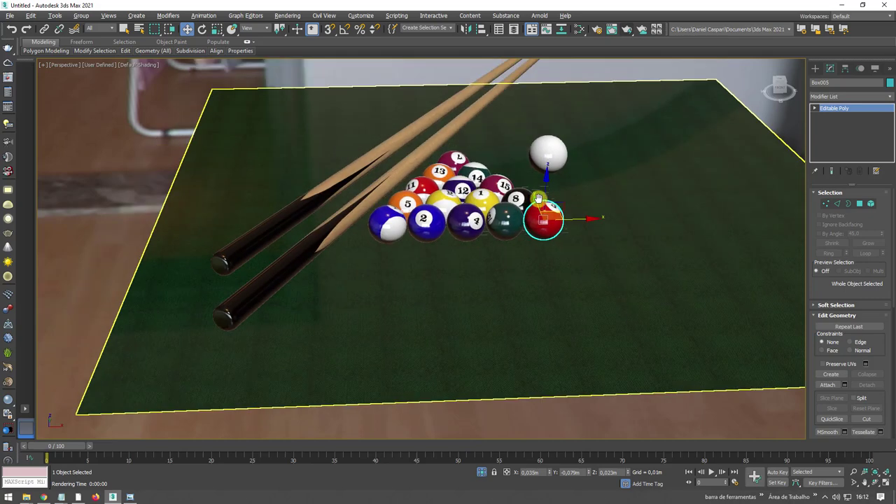
- Ctrl-select the 13 rack balls and bring up the Material Editor
click(543, 222)
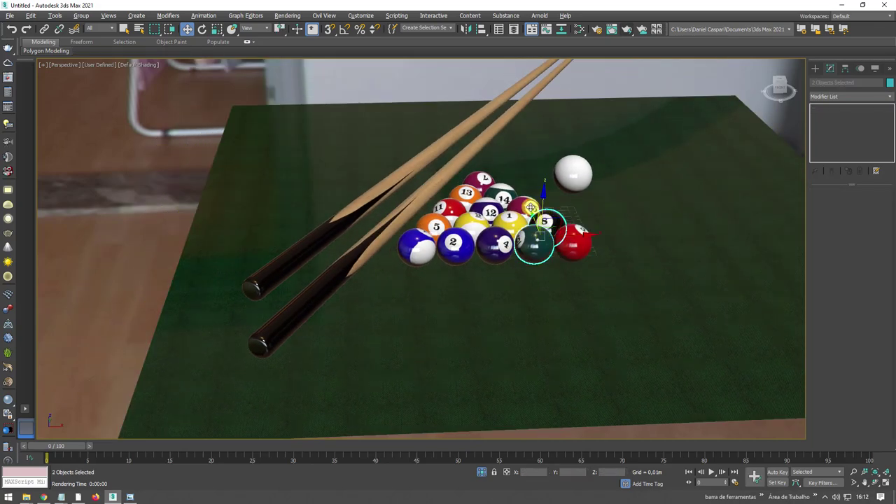
ctrl+click(532, 208)
ctrl+click(534, 245)
ctrl+click(496, 245)
ctrl+click(467, 243)
ctrl+click(512, 224)
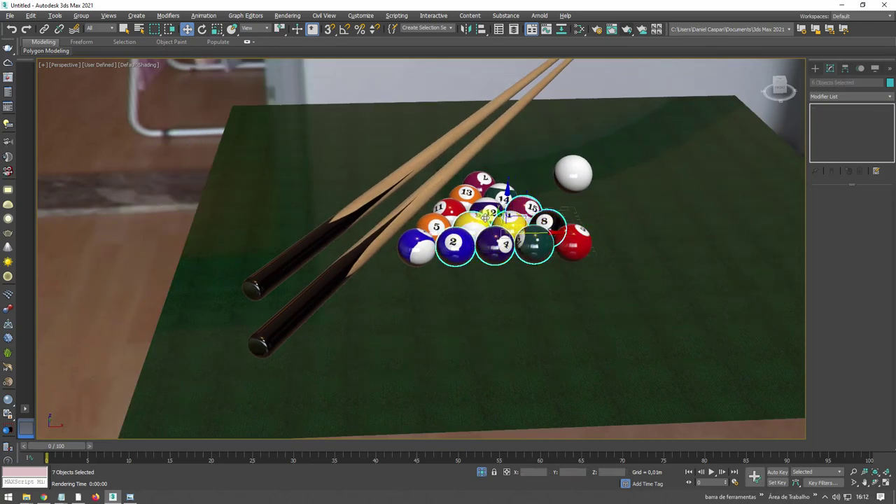
ctrl+click(490, 213)
ctrl+click(502, 196)
ctrl+click(482, 182)
ctrl+click(456, 202)
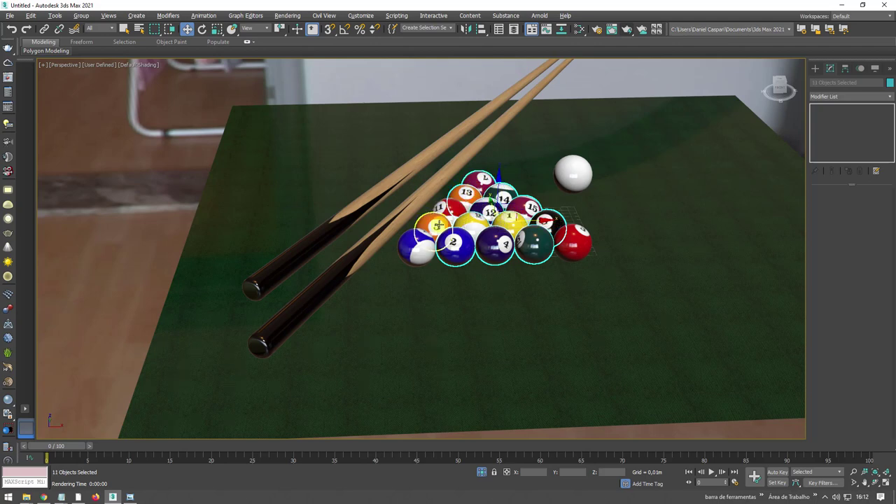
ctrl+click(494, 210)
ctrl+click(417, 249)
click(579, 29)
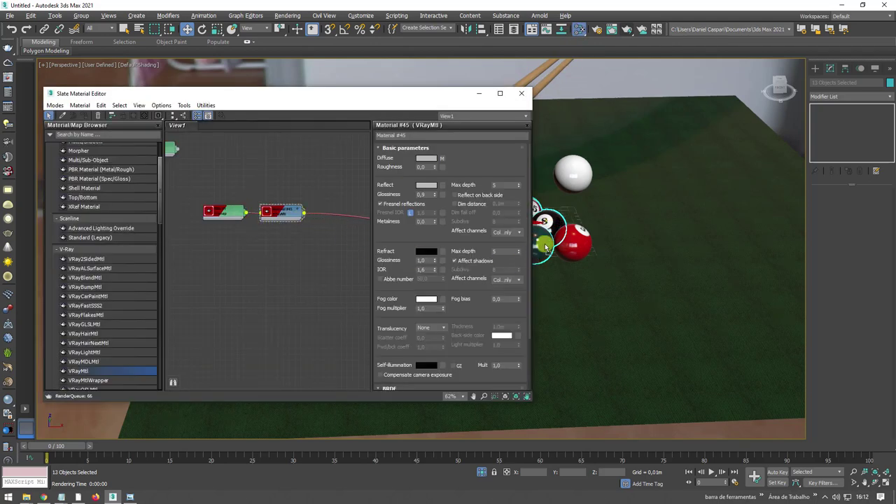
- Assign the ball material, Material #45, to all selected rack balls
drag(547, 246, 546, 246)
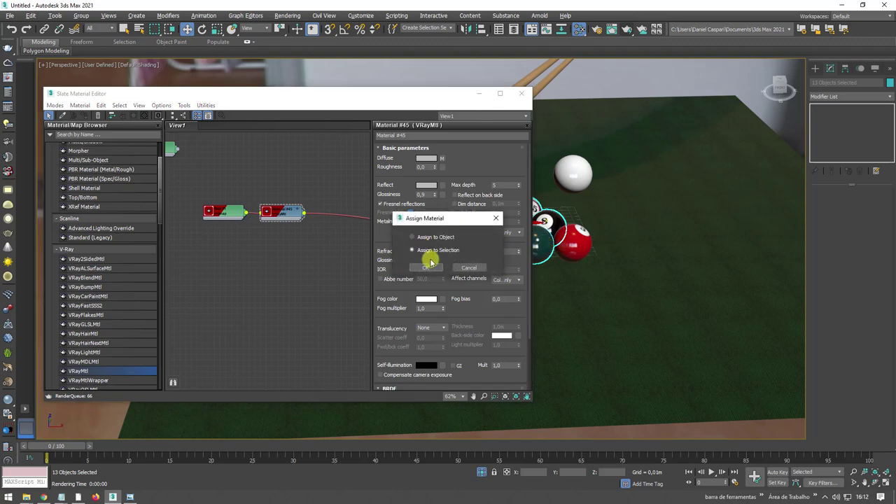
click(429, 266)
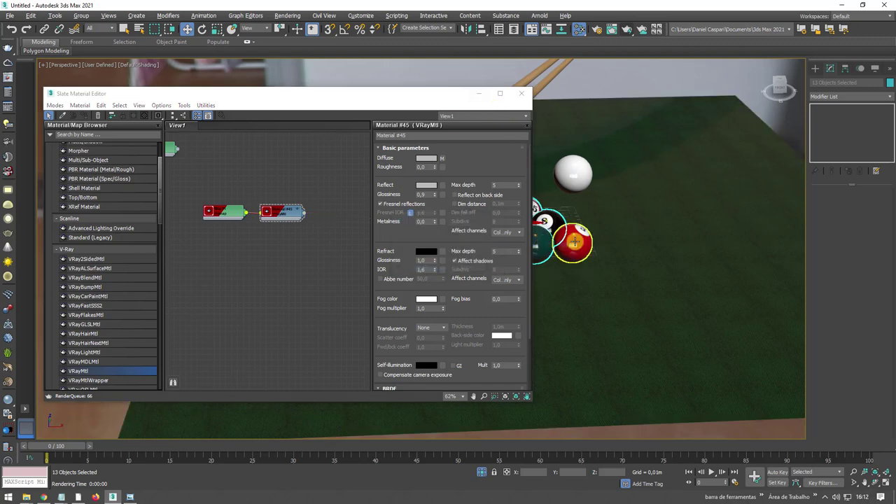
middle_drag(300, 231, 332, 201)
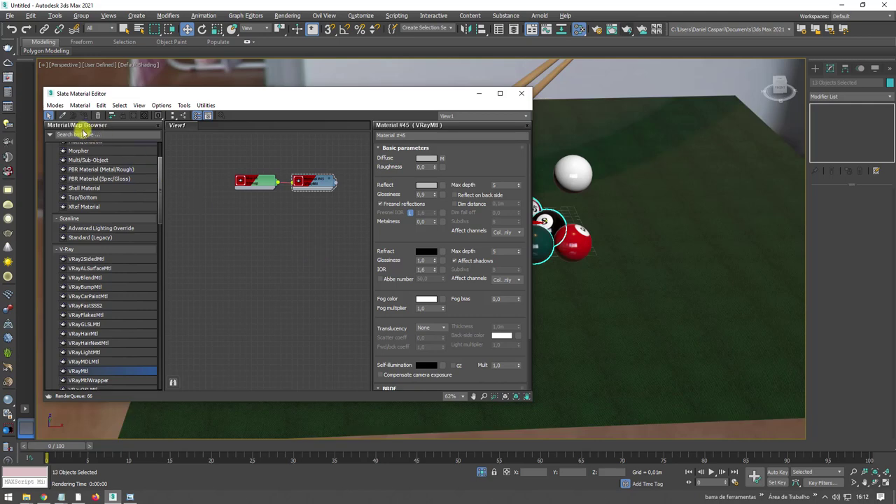
- Eyedrop the table material, delete the old node, and wire new VRayMtl Material #46 to its map
click(62, 116)
click(690, 304)
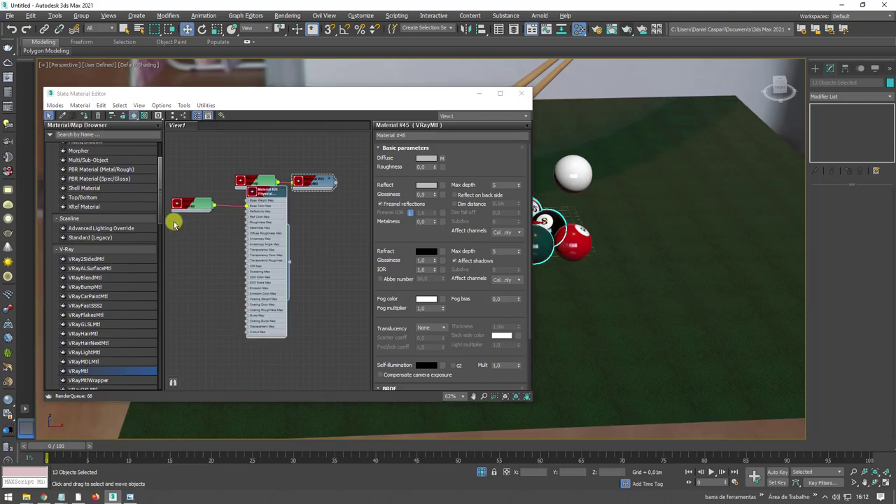
drag(268, 199, 308, 242)
mouse_move(194, 207)
mouse_down()
mouse_move(245, 235)
mouse_move(319, 225)
mouse_up()
key(Delete)
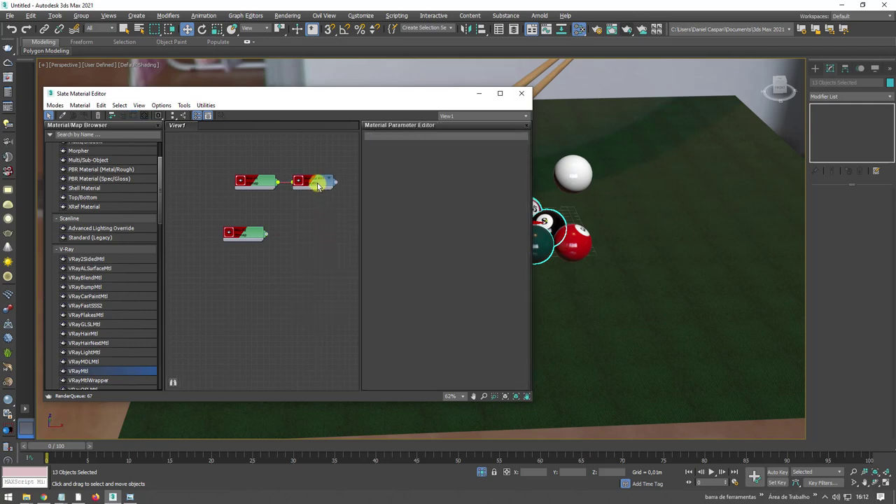
drag(317, 184, 319, 230)
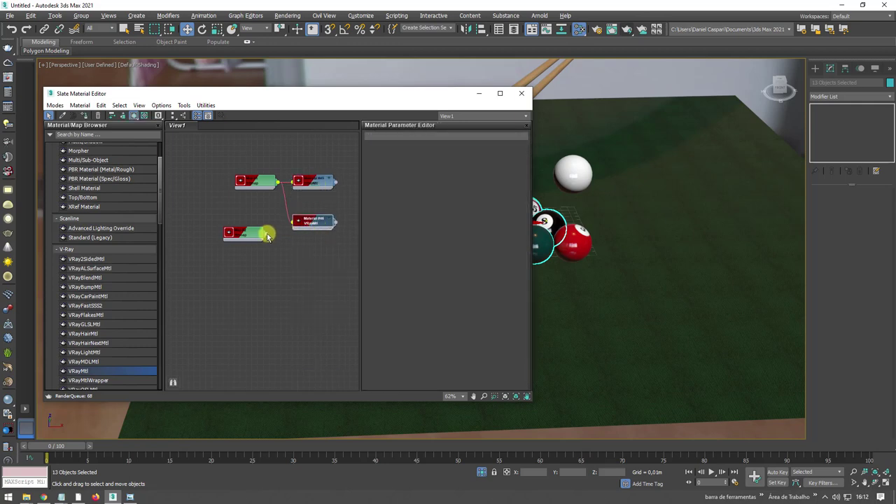
drag(303, 221, 294, 236)
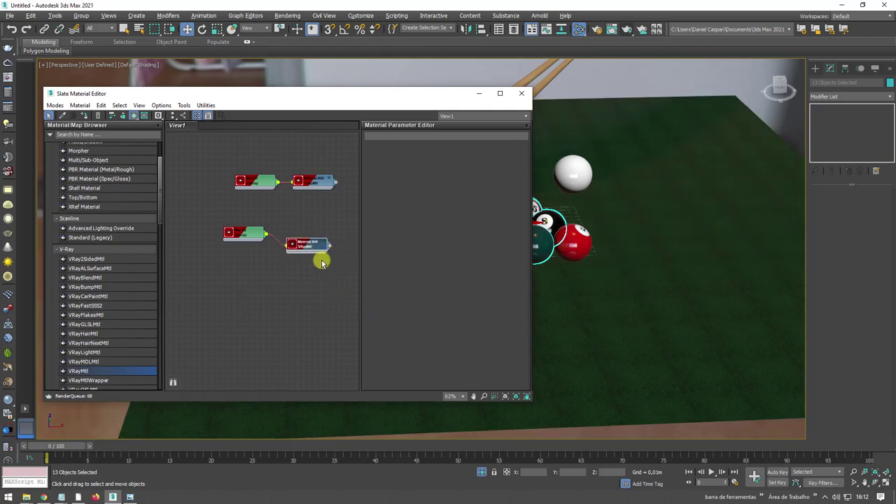
- Set Material #46's reflection colour to black (Value 0)
double_click(301, 248)
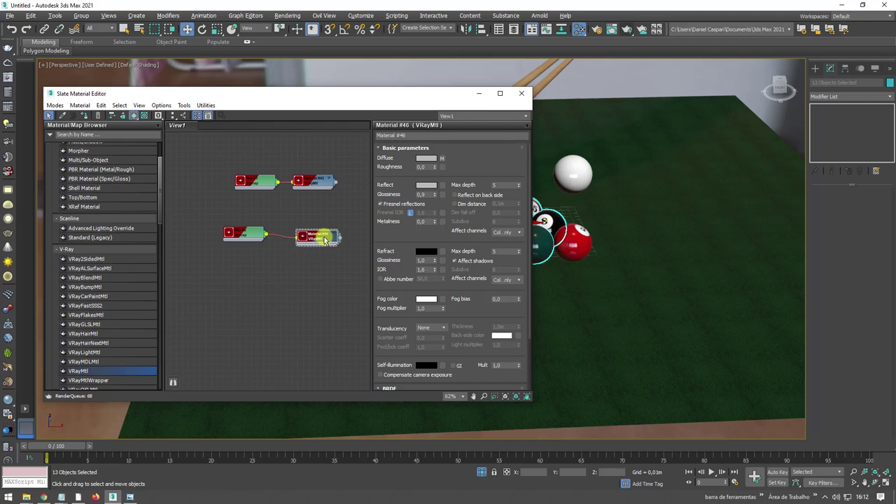
click(427, 185)
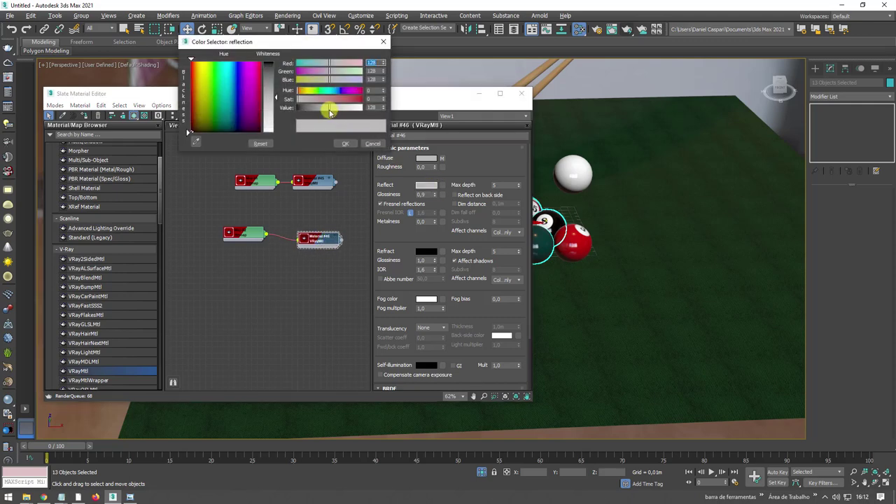
drag(329, 111, 296, 109)
click(345, 143)
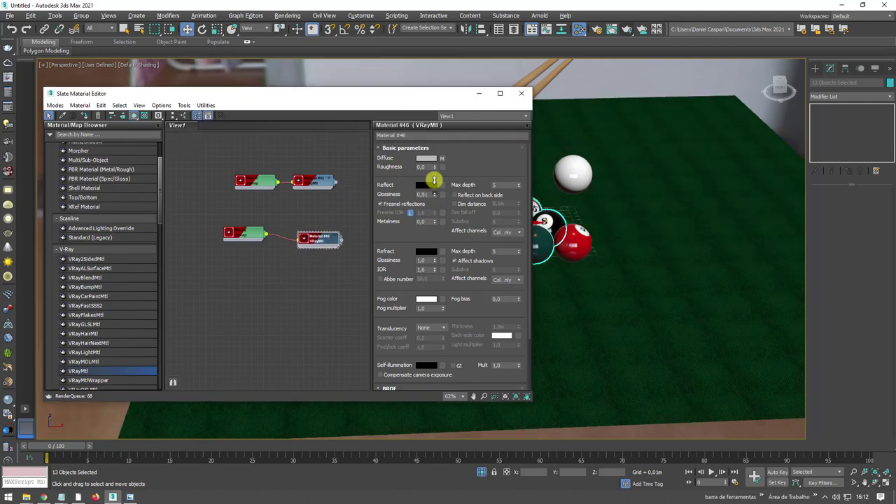
scroll(646, 248, up, 3)
scroll(602, 242, up, 3)
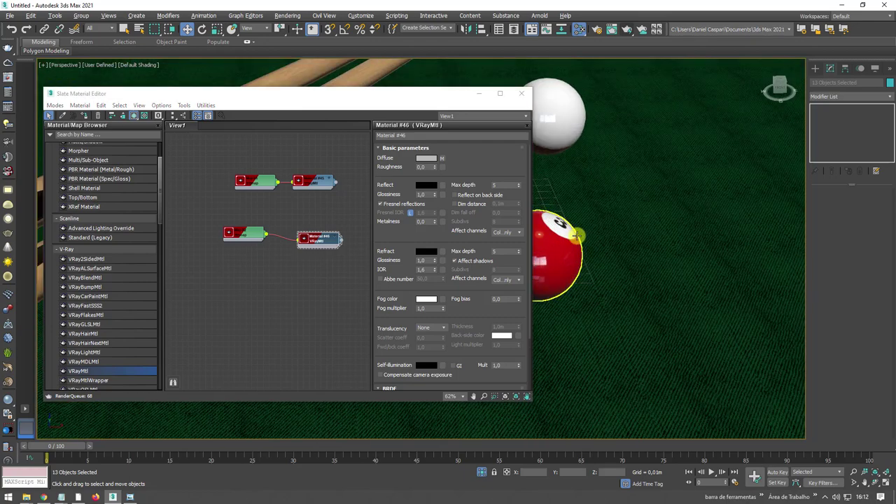
scroll(575, 235, up, 3)
- Render the scene, then orbit closer to the racked balls for another render
click(627, 29)
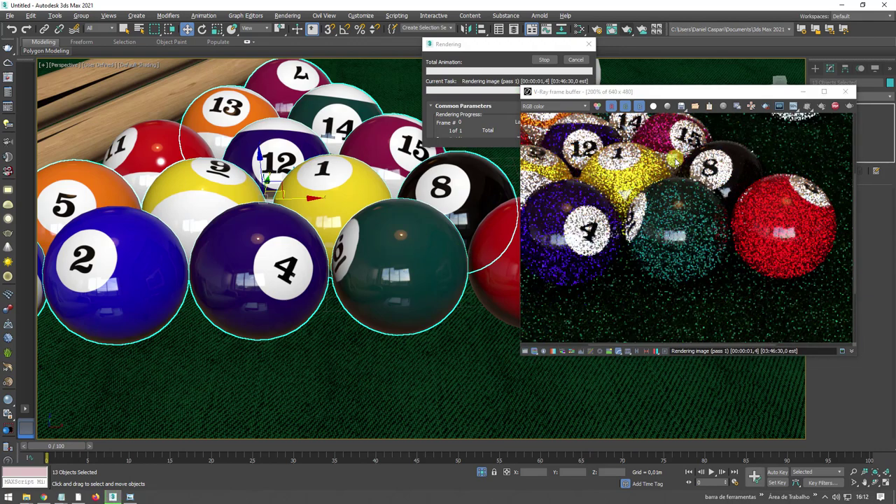
key(m)
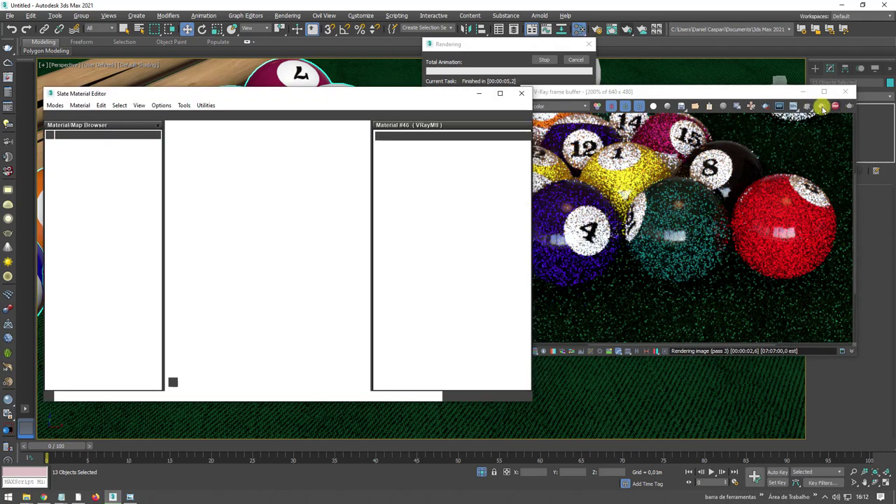
click(820, 106)
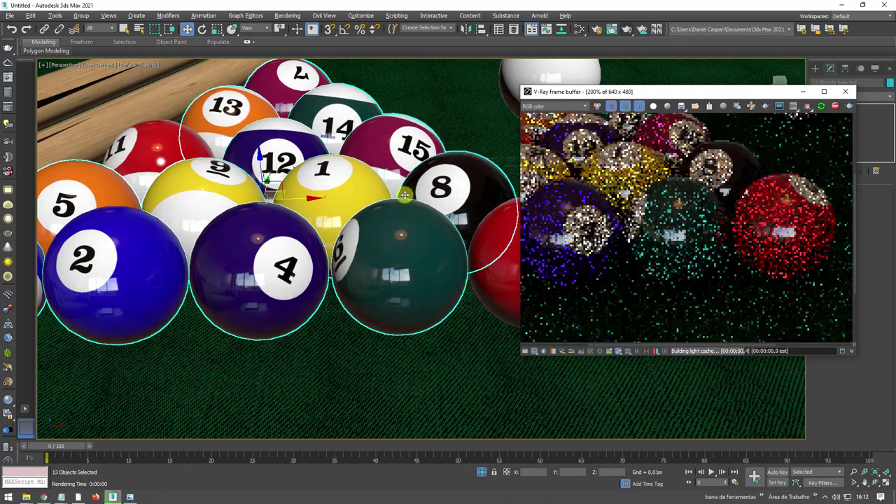
scroll(320, 237, down, 5)
mouse_move(319, 237)
alt+middle_down()
mouse_move(400, 286)
mouse_move(383, 295)
mouse_move(400, 330)
mouse_move(315, 254)
mouse_move(416, 280)
alt+middle_up()
scroll(350, 259, up, 3)
scroll(364, 269, up, 2)
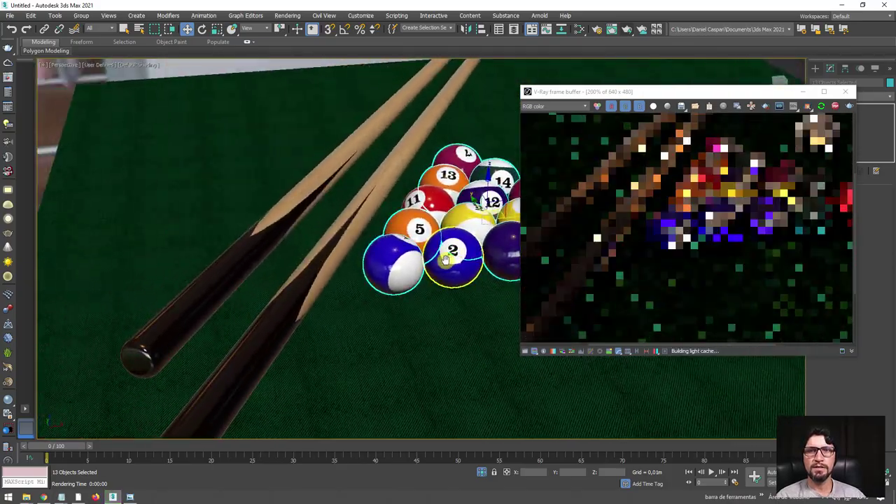
- In the Slate Material Editor, duplicate the VRay material as Material #47
key(m)
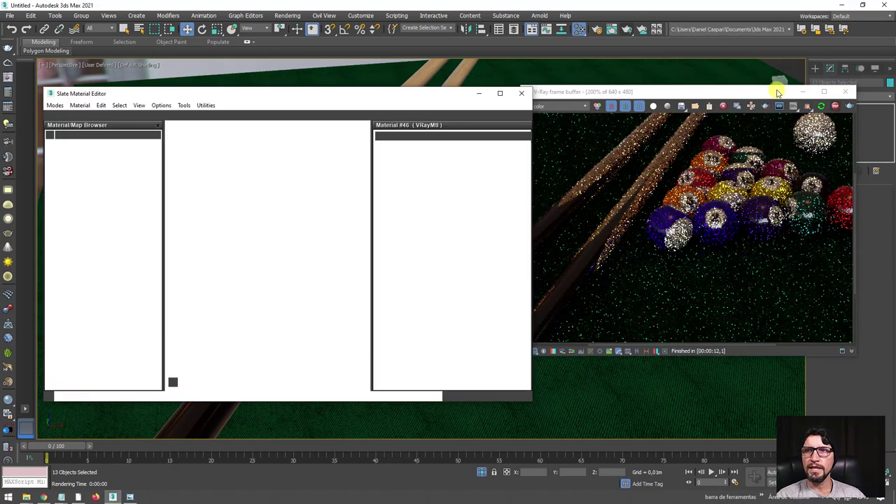
click(533, 93)
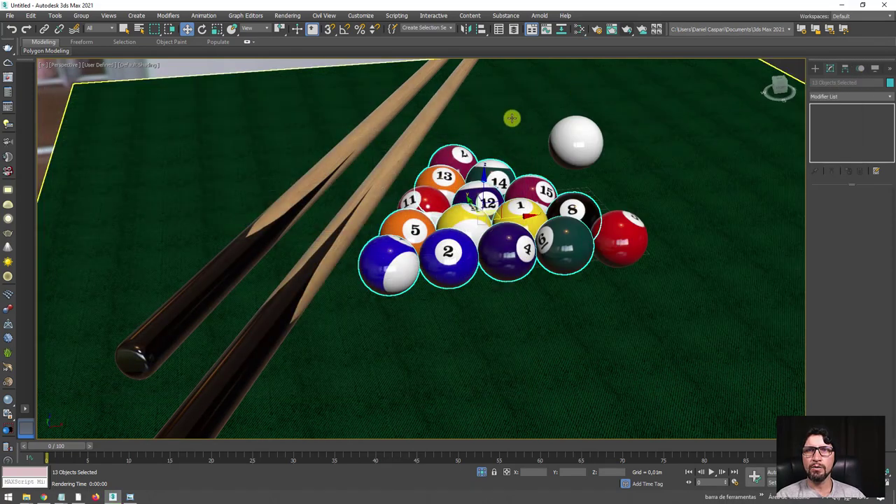
click(578, 28)
drag(334, 100, 393, 71)
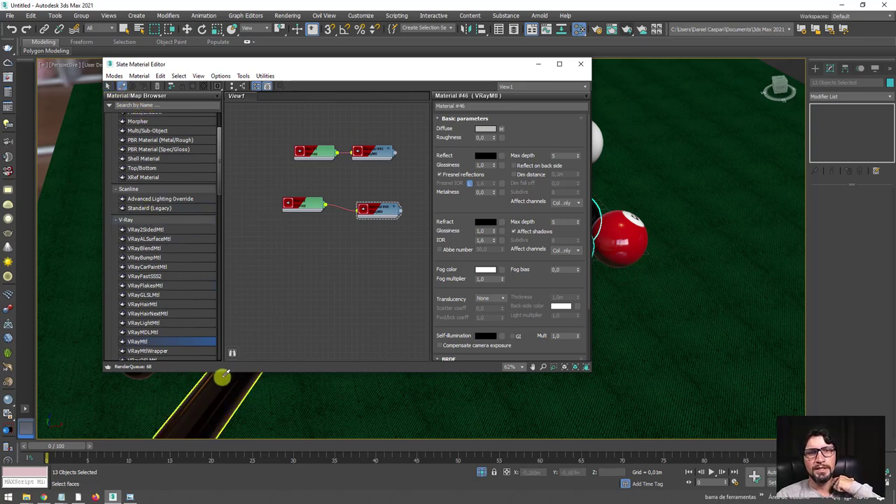
drag(222, 378, 308, 160)
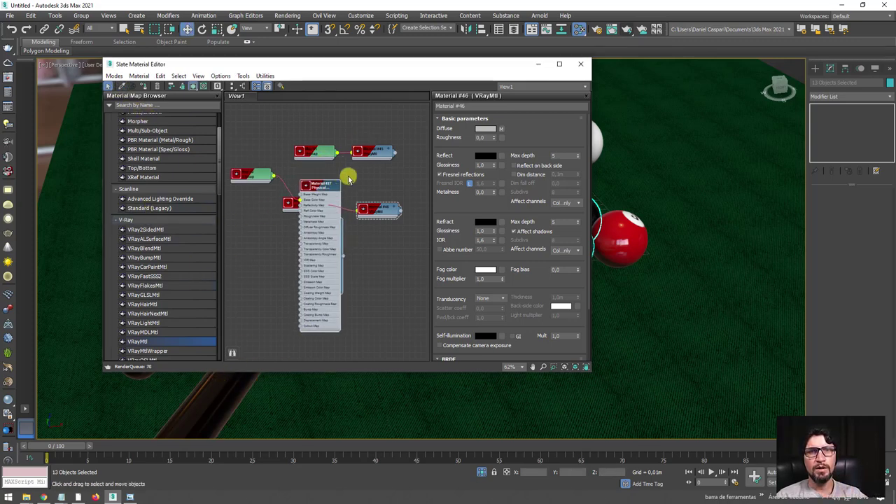
click(261, 181)
drag(261, 180, 306, 267)
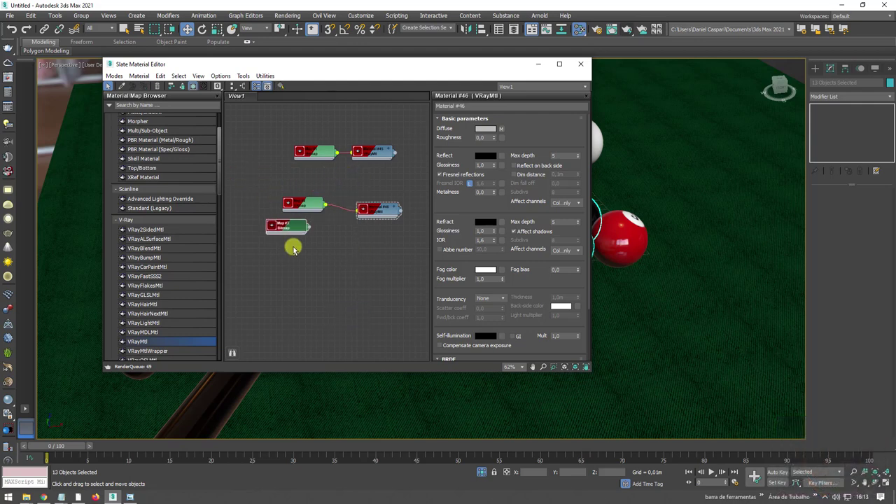
shift+drag(382, 212, 387, 262)
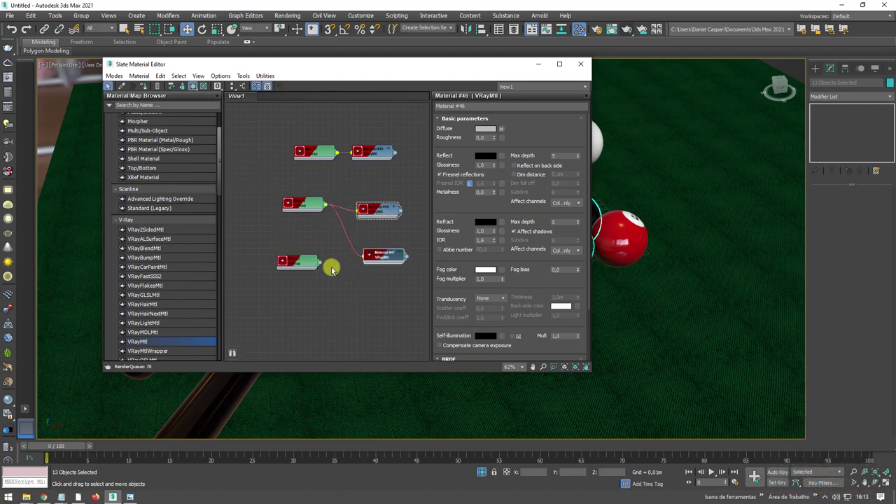
click(367, 263)
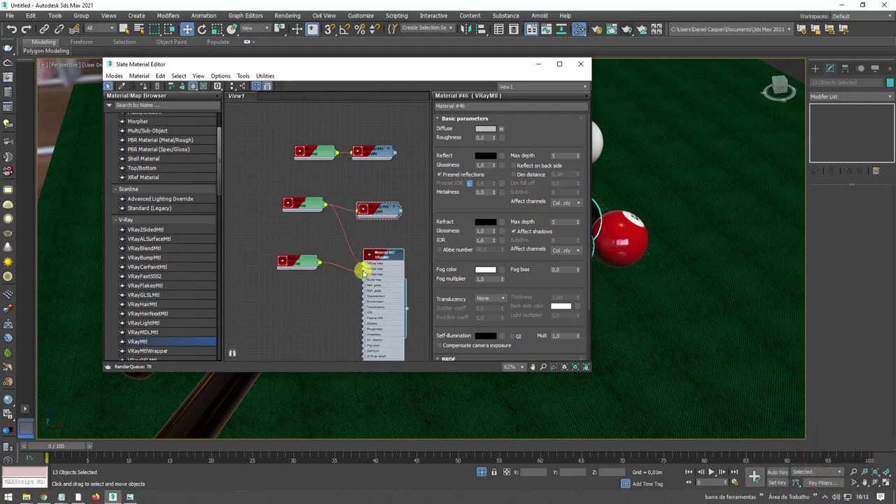
click(364, 267)
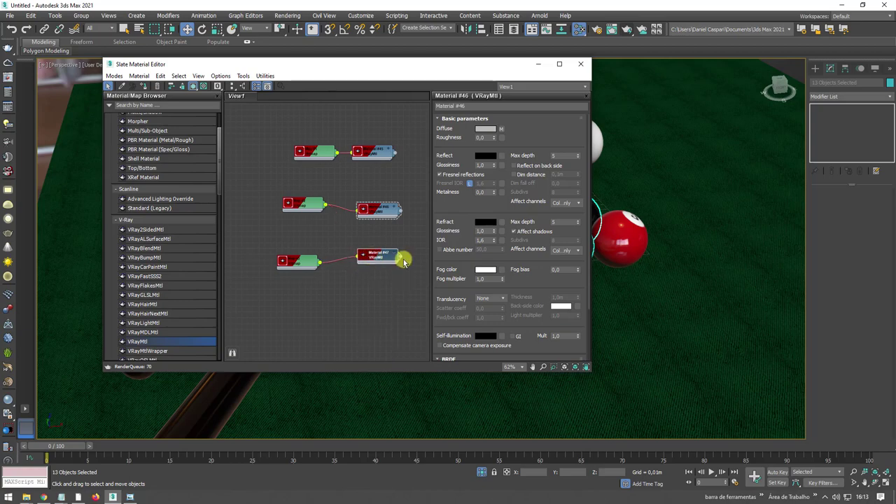
scroll(306, 325, down, 1)
- Assign Material #47 to both cues
click(224, 379)
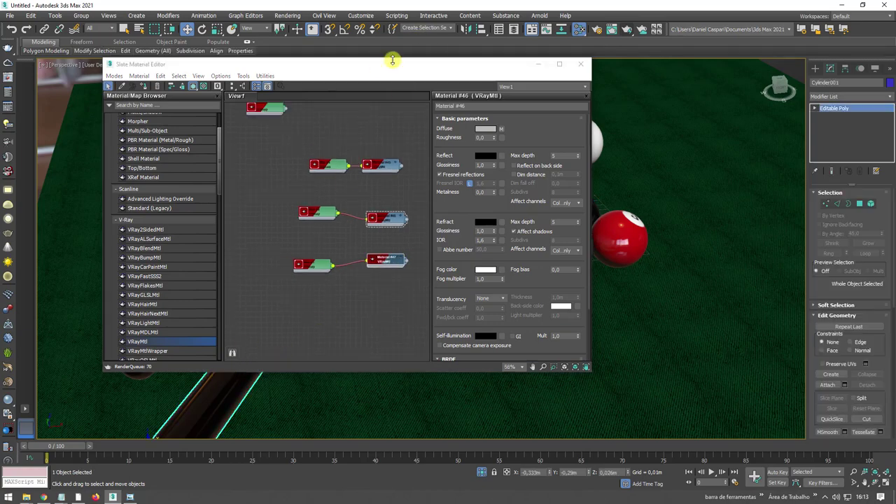
drag(377, 66, 669, 90)
ctrl+click(306, 206)
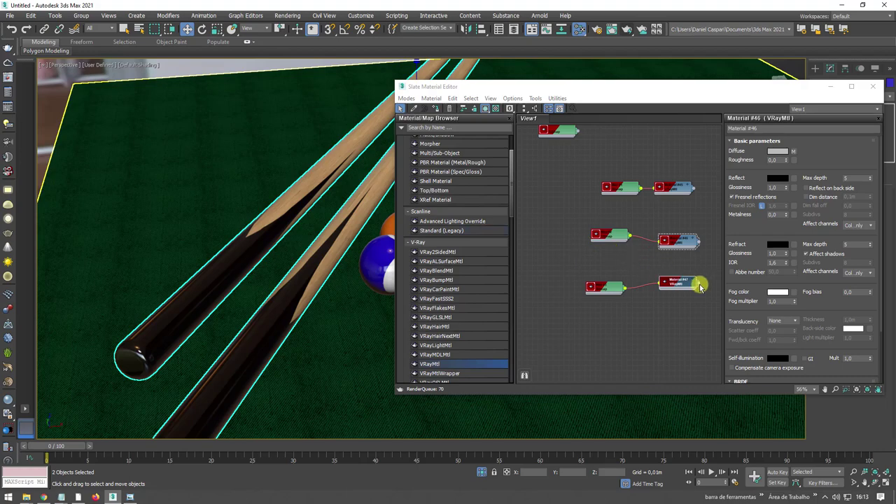
drag(700, 286, 260, 327)
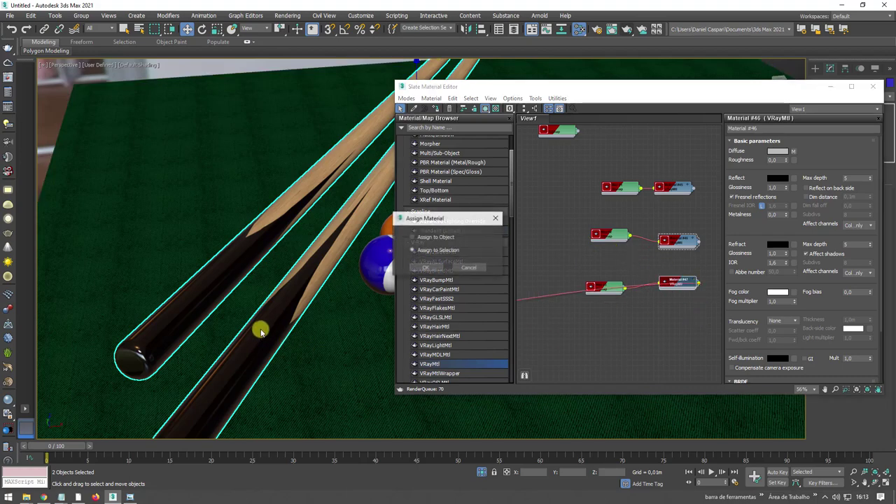
click(428, 267)
drag(760, 88, 492, 86)
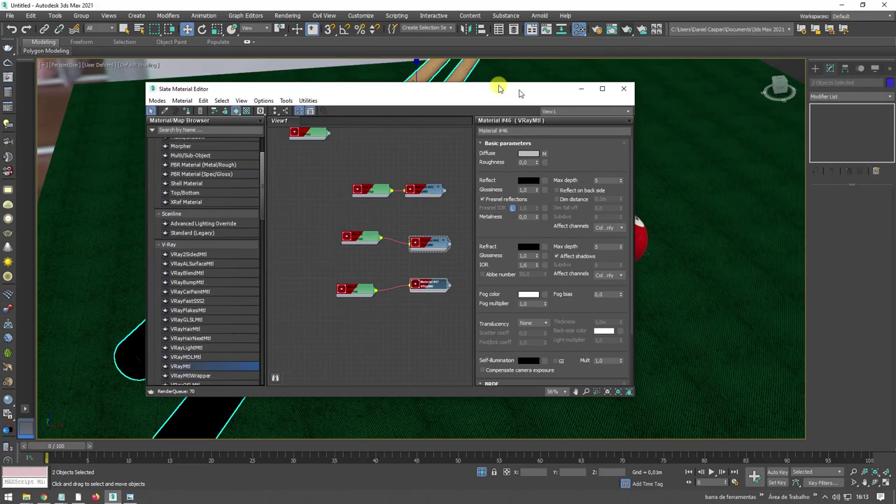
- Give Material #47 a grey 84 reflection and 0.75 glossiness, and close the editor
double_click(422, 284)
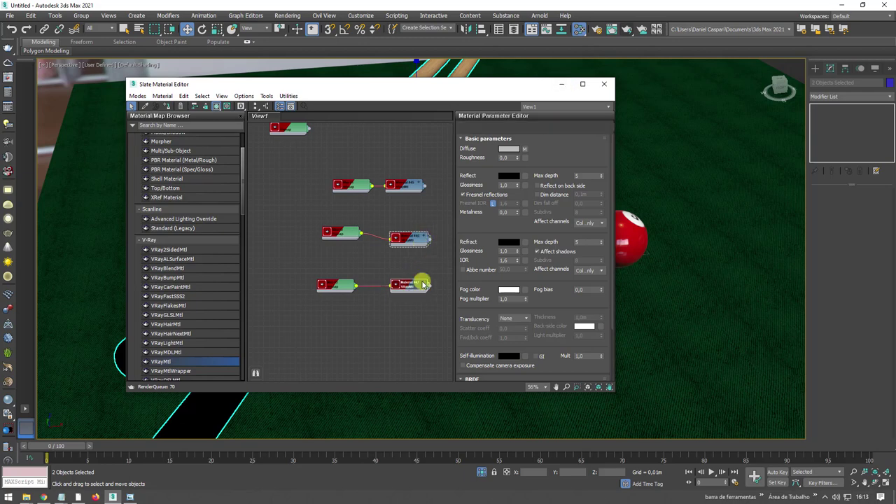
click(509, 176)
drag(276, 71, 278, 105)
click(345, 144)
text(0,75)
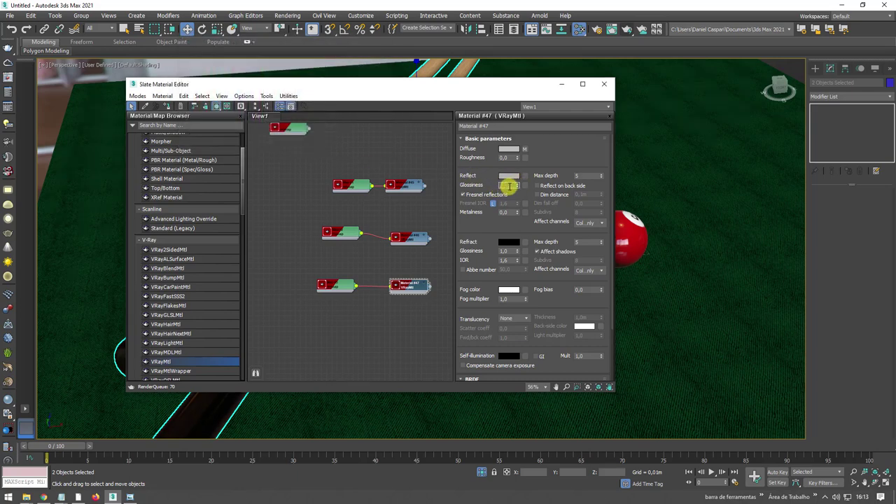
click(604, 84)
- Zoom the perspective viewport in on the pool table
scroll(438, 281, up, 2)
scroll(438, 281, up, 2)
scroll(438, 281, up, 3)
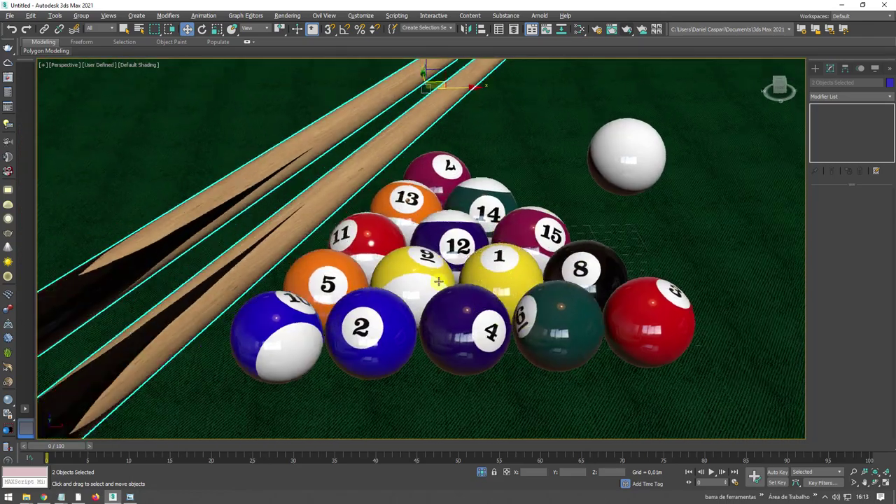
scroll(439, 281, down, 1)
scroll(448, 280, up, 2)
scroll(460, 271, up, 2)
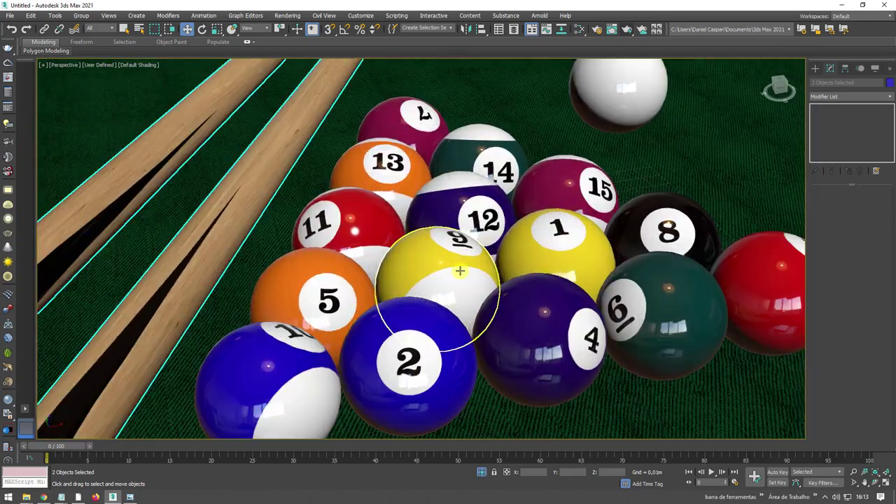
scroll(460, 271, down, 2)
scroll(476, 273, up, 1)
scroll(490, 273, up, 1)
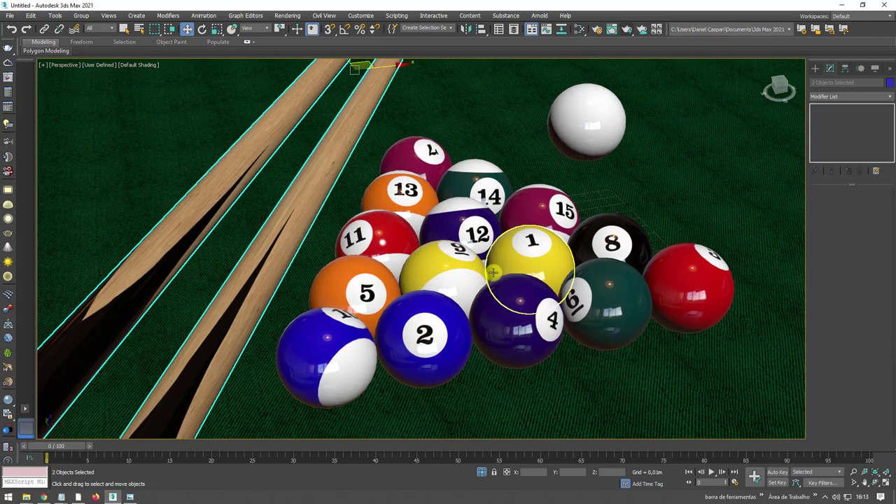
- Turn on safe frames and orbit to a near top-down view of the rack
key(shift+f)
scroll(502, 292, down, 3)
scroll(502, 292, up, 1)
scroll(500, 294, up, 1)
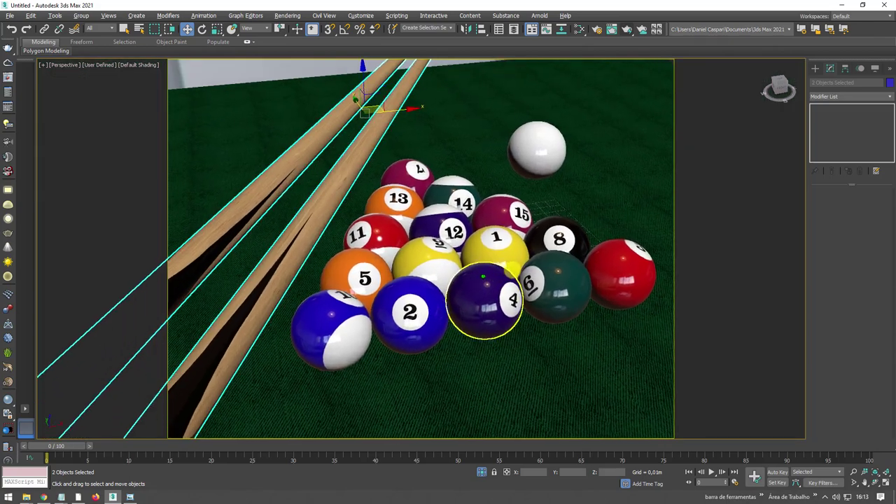
scroll(504, 293, down, 2)
click(504, 324)
mouse_move(504, 324)
alt+middle_down()
mouse_move(515, 239)
mouse_move(476, 176)
alt+middle_up()
scroll(488, 224, up, 3)
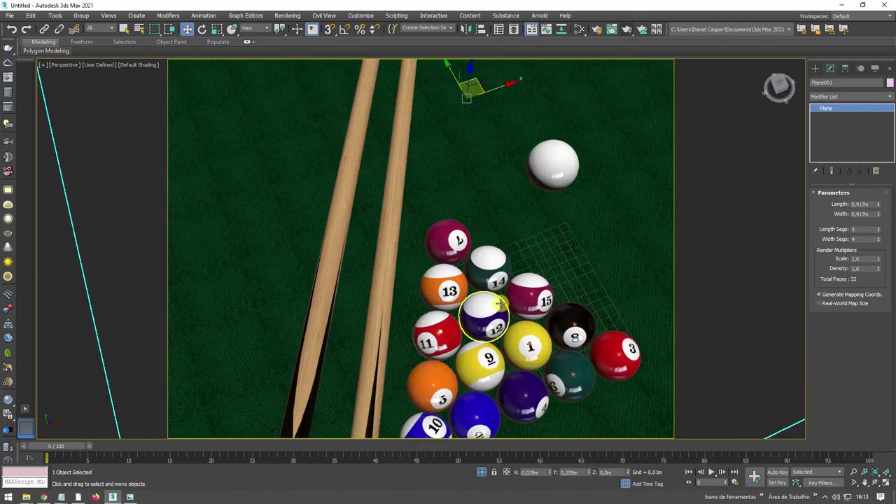
scroll(476, 203, up, 2)
scroll(470, 196, up, 2)
alt+middle_drag(473, 191, 483, 171)
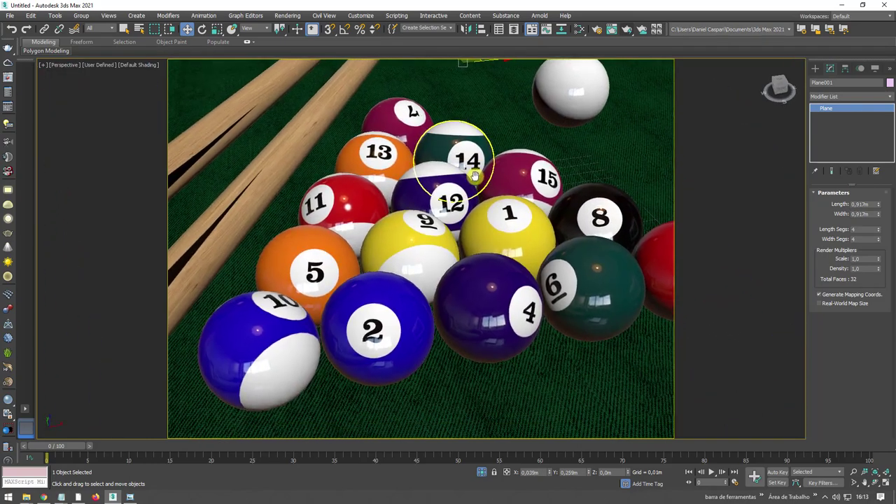
click(625, 29)
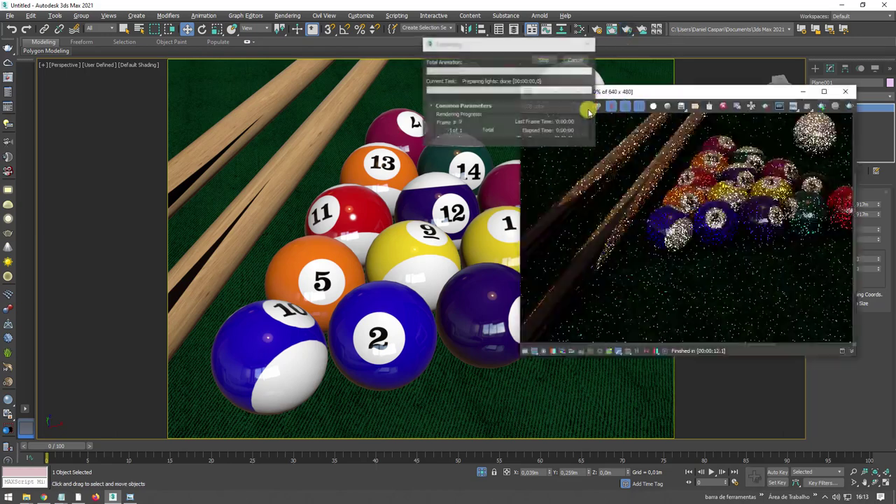
scroll(698, 242, down, 1)
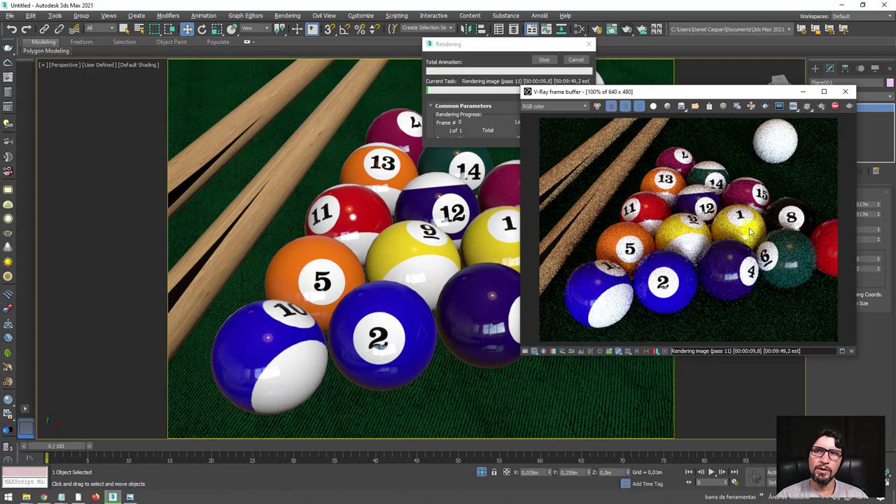
click(838, 107)
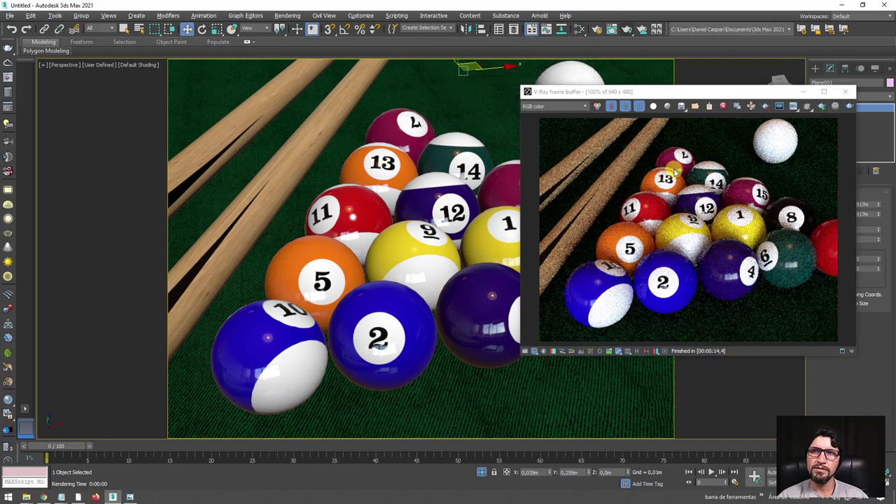
click(845, 92)
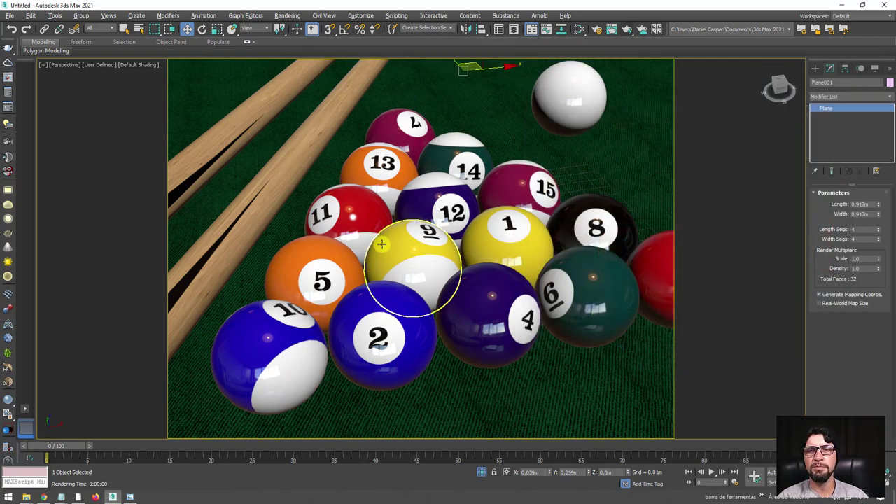
- Choose VRayLight from the VRay category of Create > Lights
scroll(382, 244, down, 5)
scroll(392, 242, down, 5)
scroll(413, 238, up, 8)
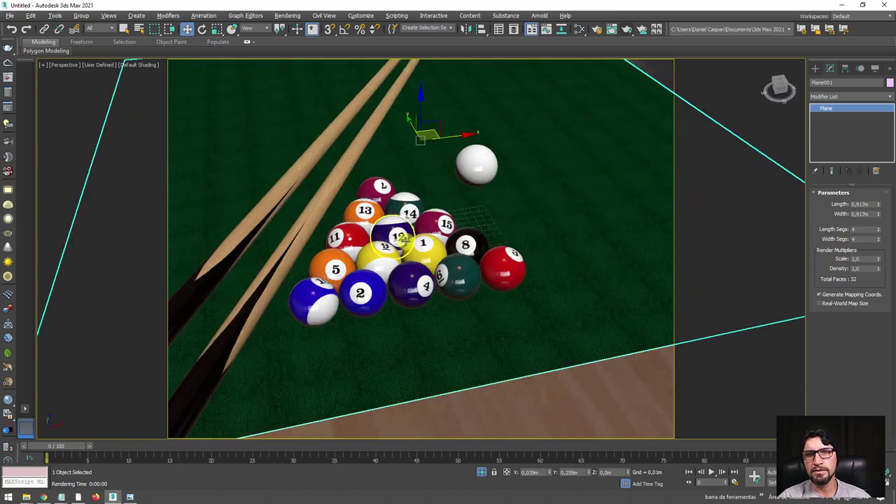
scroll(420, 252, up, 2)
click(815, 68)
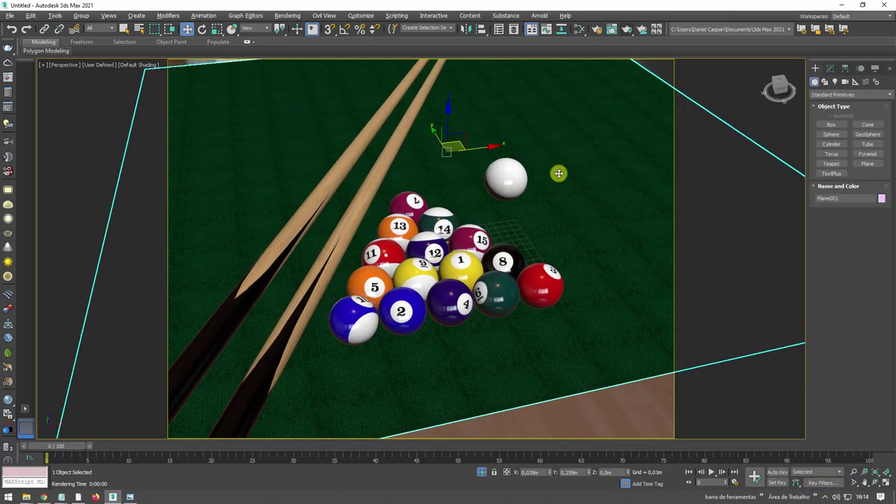
scroll(506, 190, down, 8)
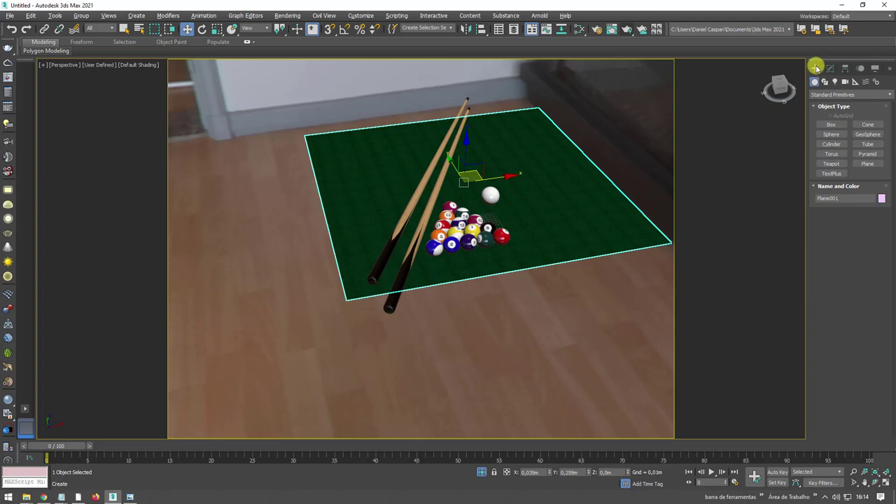
click(834, 83)
click(840, 95)
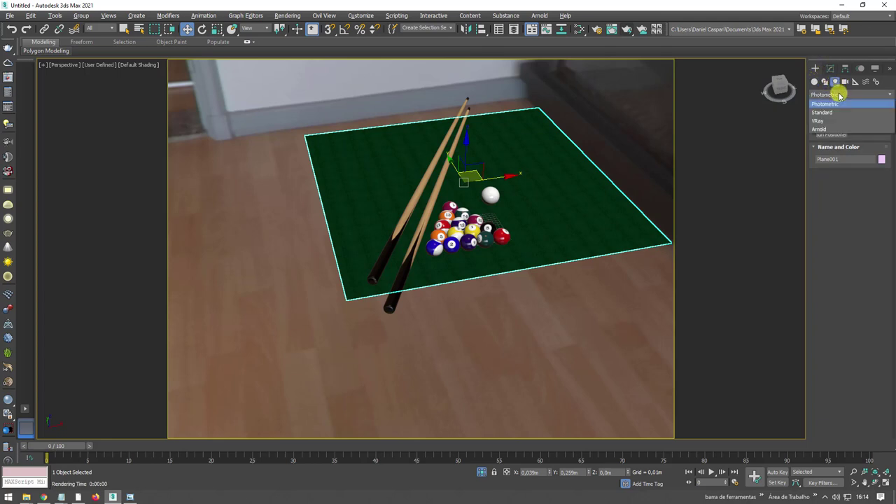
click(831, 120)
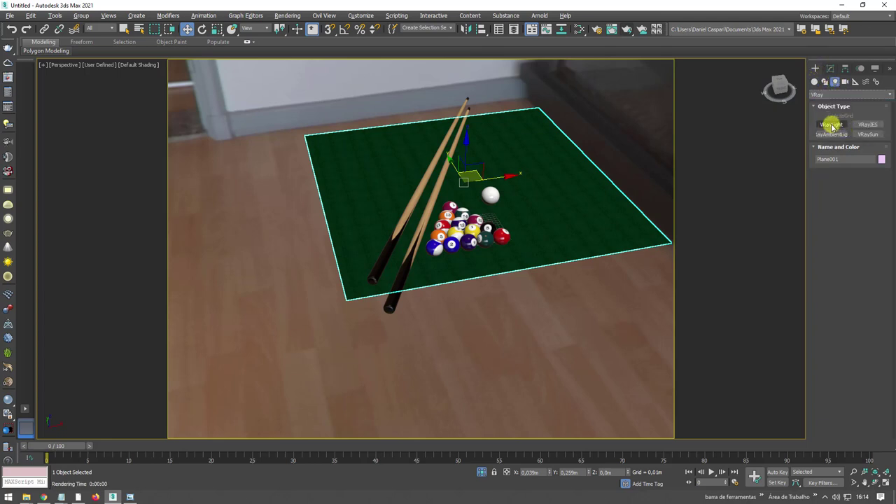
click(831, 124)
- Draw VRayLight001 as a plane light and raise it above the table
alt+middle_drag(552, 158, 490, 189)
drag(480, 181, 667, 276)
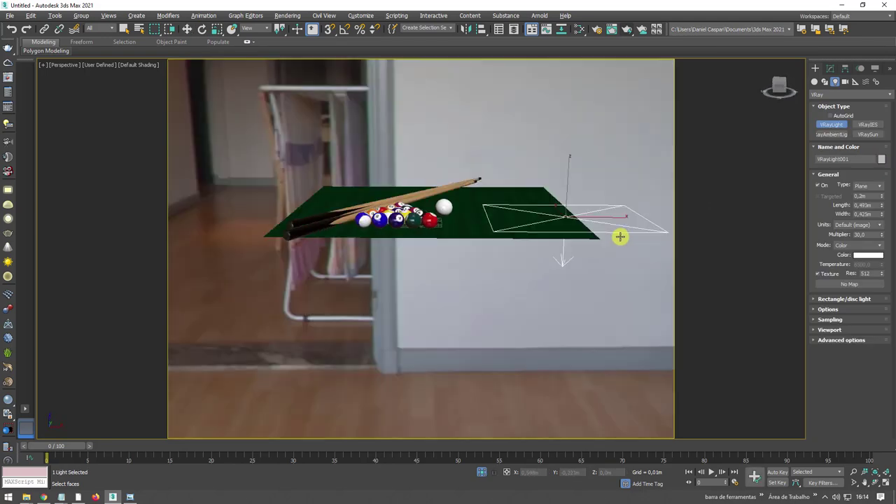
drag(582, 195, 426, 61)
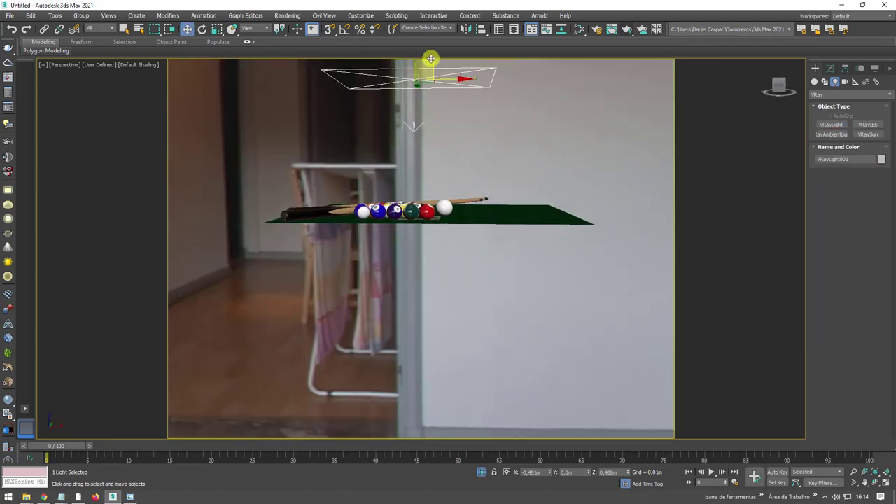
alt+middle_drag(460, 192, 464, 153)
drag(464, 153, 460, 120)
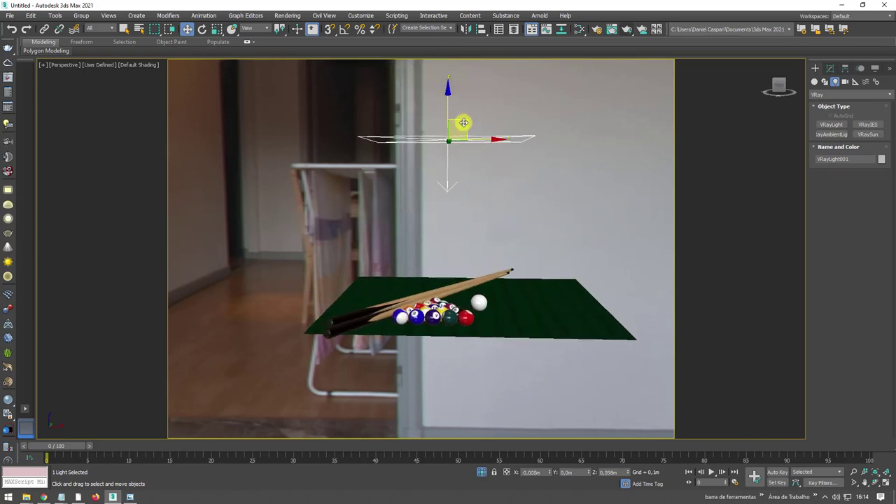
- Orbit over the table and frame the view on the blue striped ball
alt+middle_drag(418, 238, 501, 271)
mouse_move(469, 318)
alt+middle_down()
mouse_move(437, 314)
mouse_move(454, 284)
mouse_move(516, 330)
mouse_move(495, 319)
mouse_move(490, 297)
alt+middle_up()
click(463, 297)
key(z)
scroll(454, 285, down, 3)
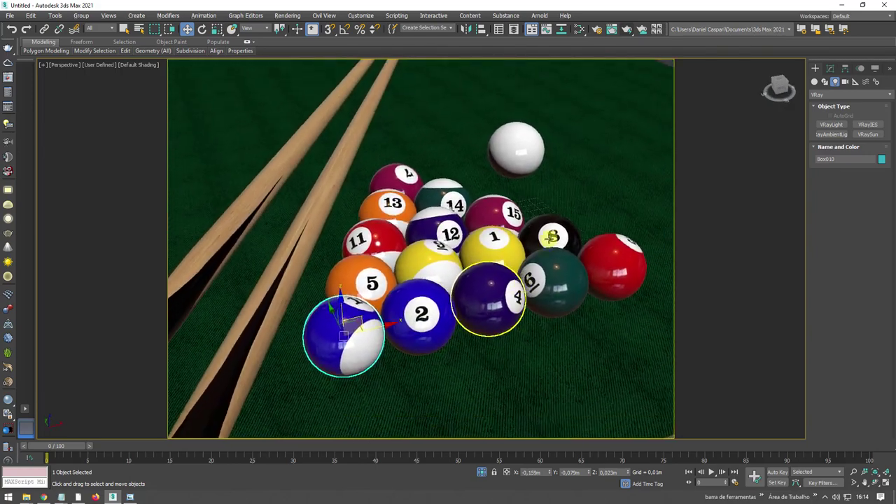
- Enter output width 1024 and height 720 in Render Setup
click(596, 30)
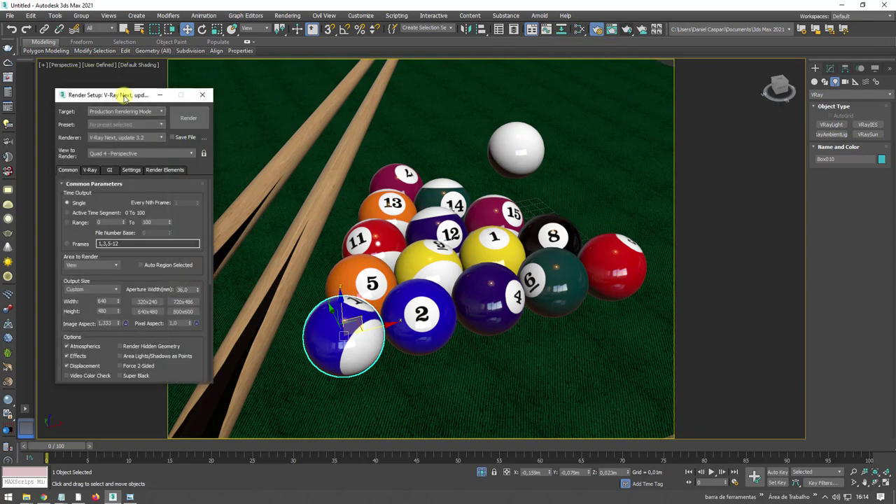
drag(123, 95, 358, 83)
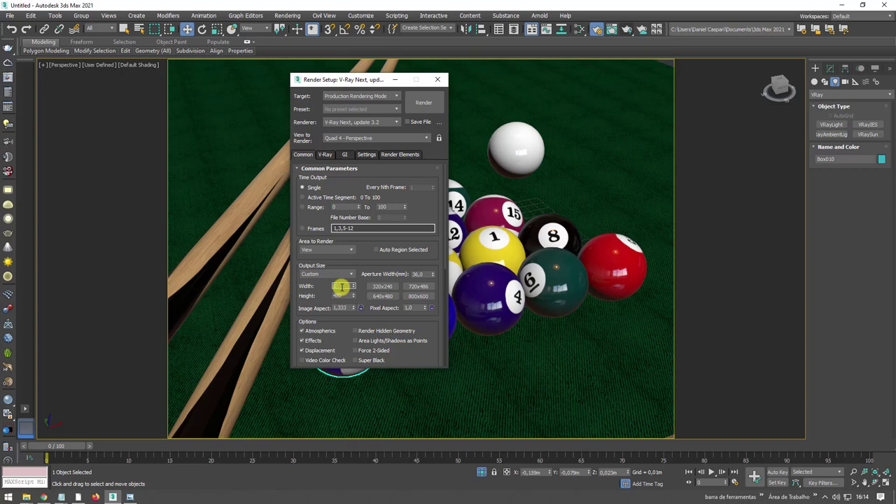
text(1024)
key(Tab)
text(720)
key(Return)
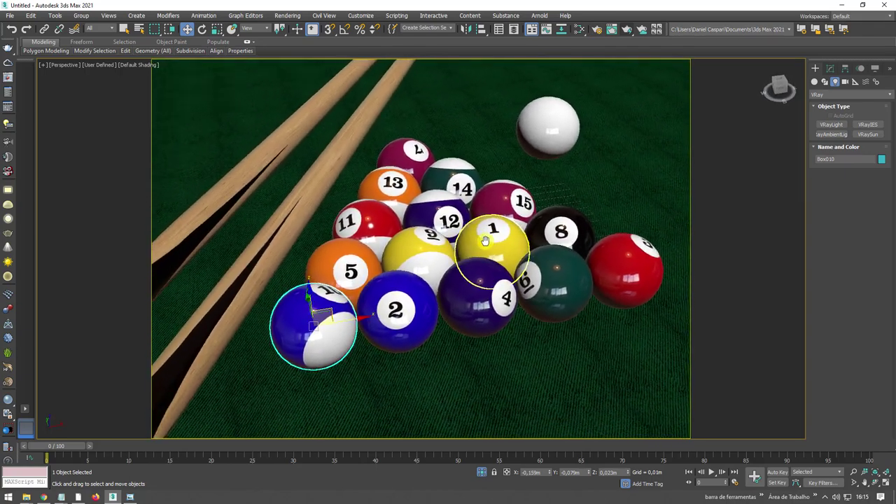
- Pan across the rack, run a test render, then close the frame buffer
middle_drag(456, 251, 508, 254)
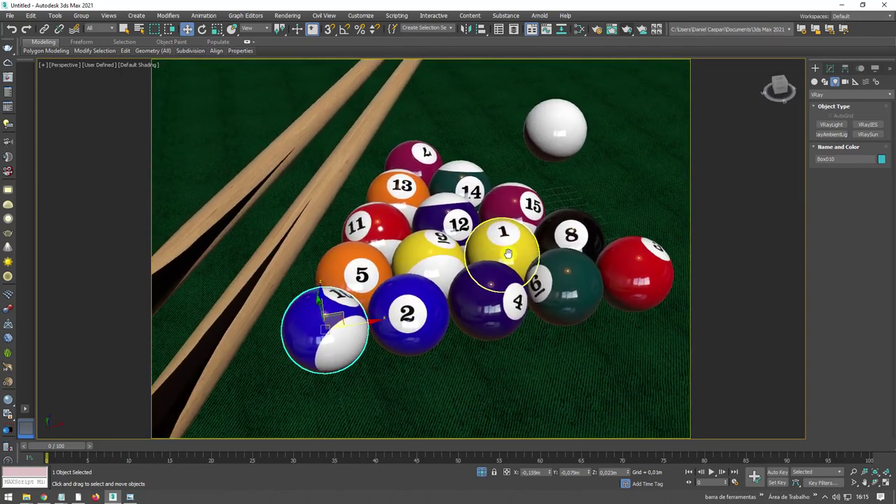
click(629, 29)
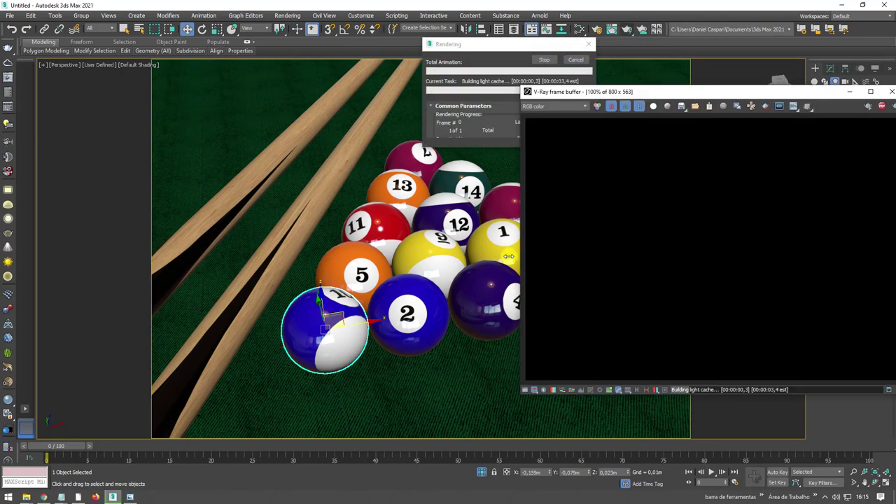
drag(757, 90, 478, 80)
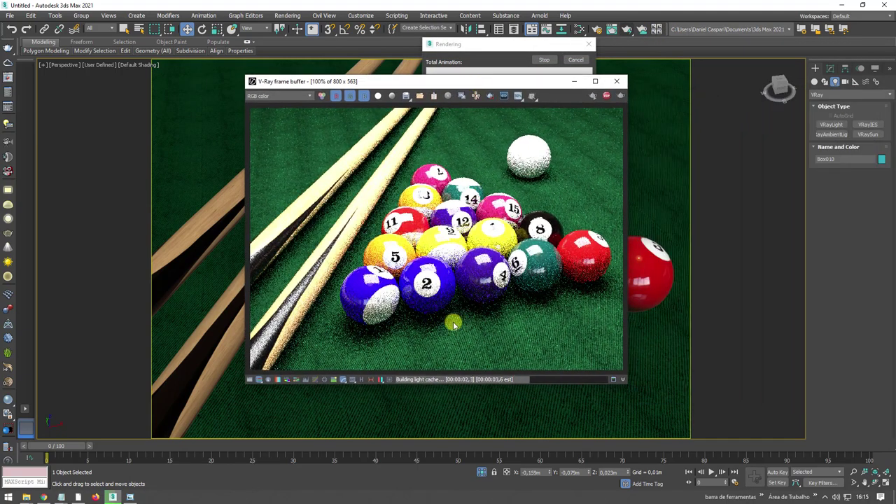
click(618, 80)
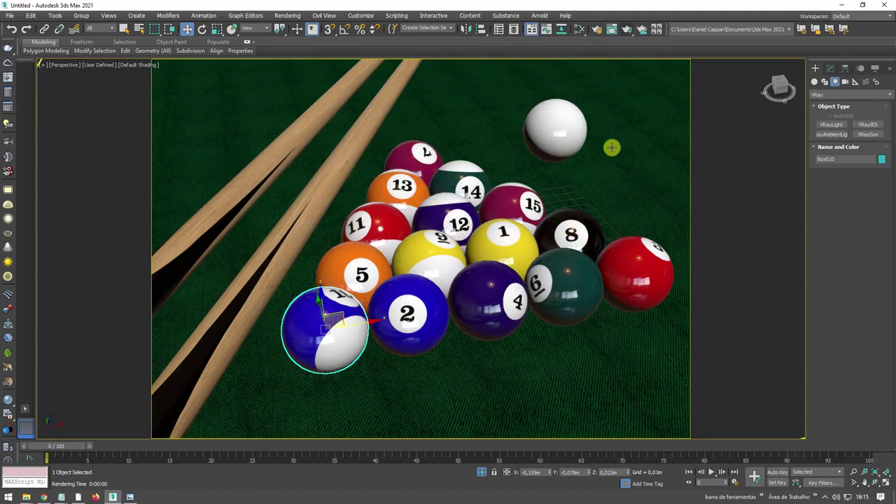
scroll(614, 147, down, 5)
scroll(495, 271, down, 3)
- Set VRayLight001 to multiplier 10 with a warm off-white colour, then re-render
click(508, 197)
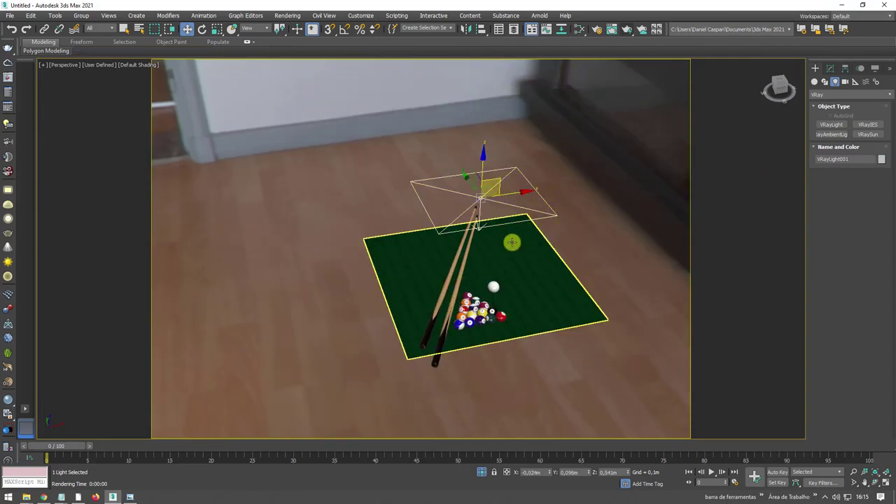
scroll(496, 270, up, 3)
scroll(476, 334, up, 3)
click(829, 68)
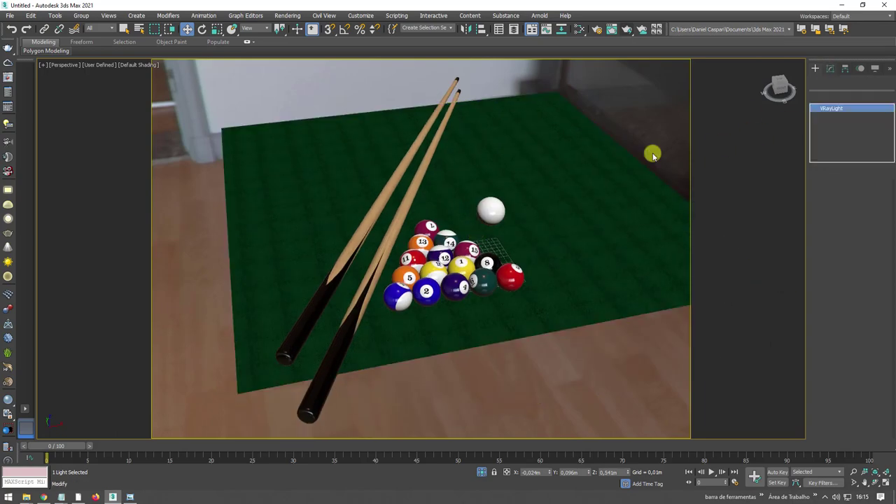
scroll(490, 287, up, 5)
middle_drag(462, 299, 398, 327)
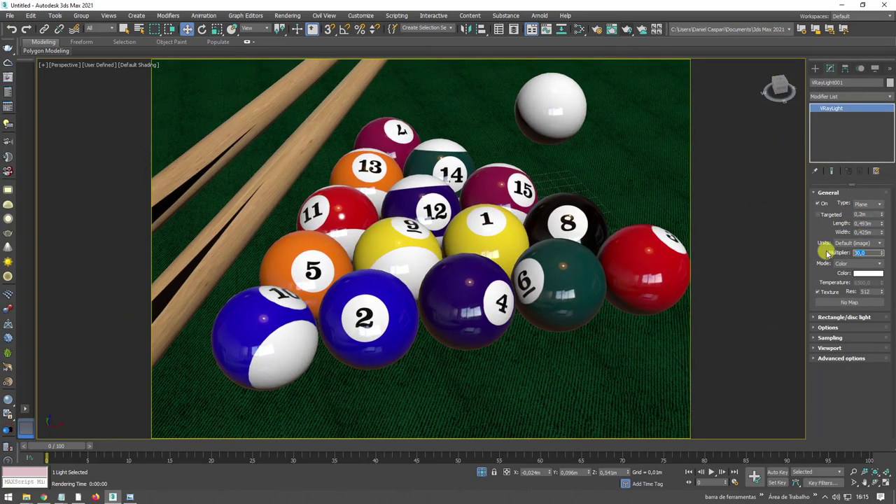
click(868, 274)
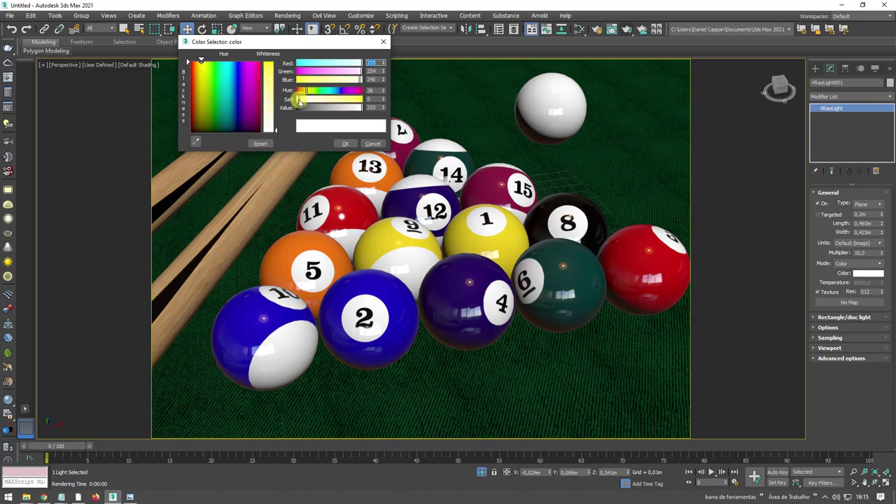
click(343, 142)
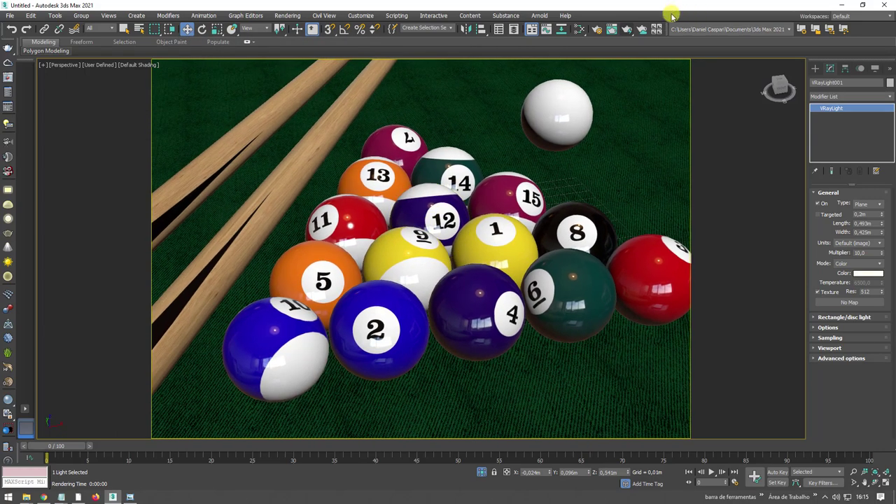
click(627, 29)
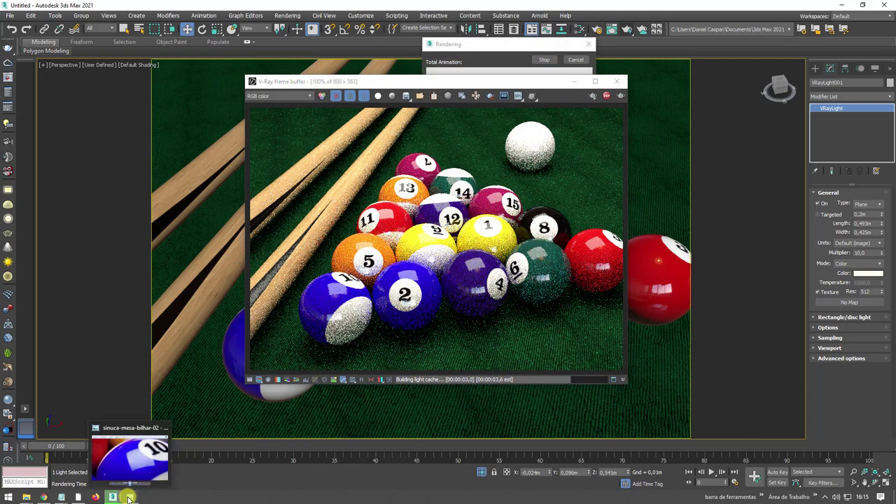
- Compare the render beside the reference billiards photo, then stop and close the frame buffer
click(163, 475)
scroll(278, 247, down, 5)
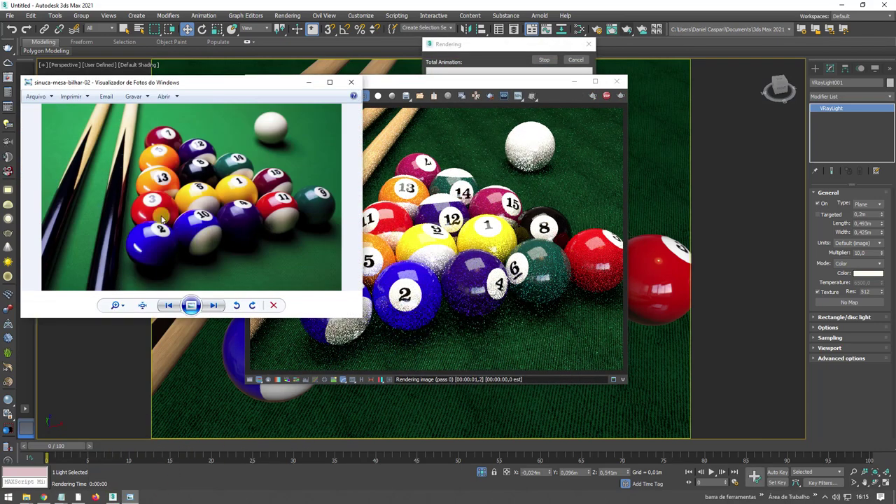
drag(440, 83, 562, 71)
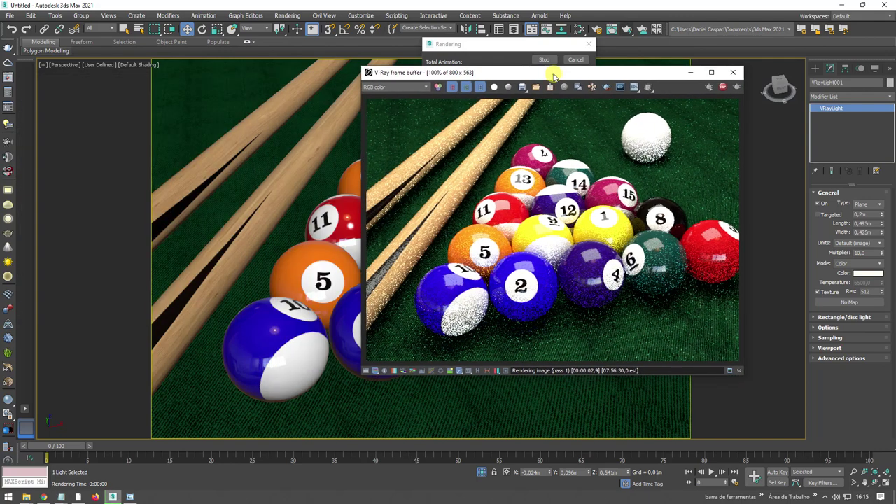
click(129, 496)
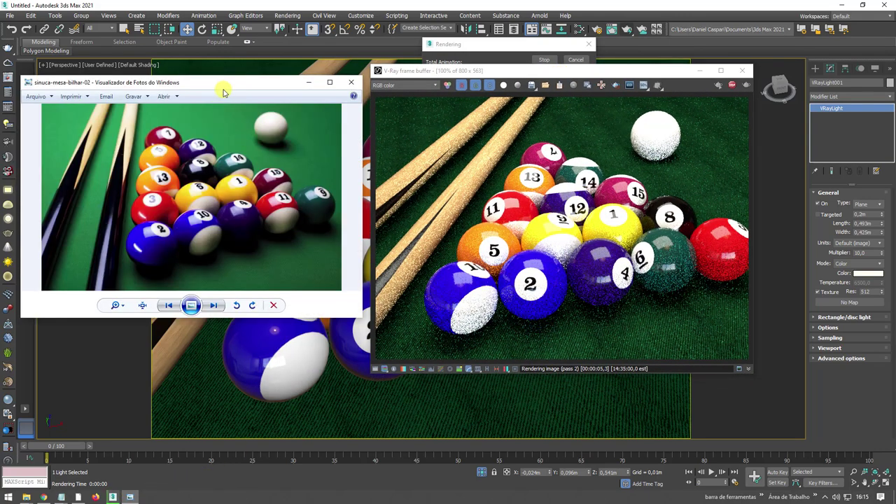
mouse_move(223, 88)
mouse_down()
mouse_move(250, 126)
mouse_move(222, 135)
mouse_up()
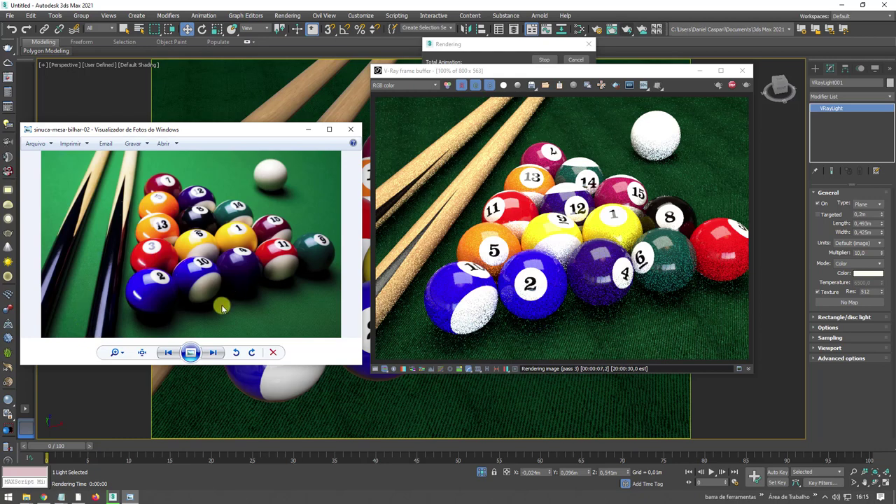
click(733, 87)
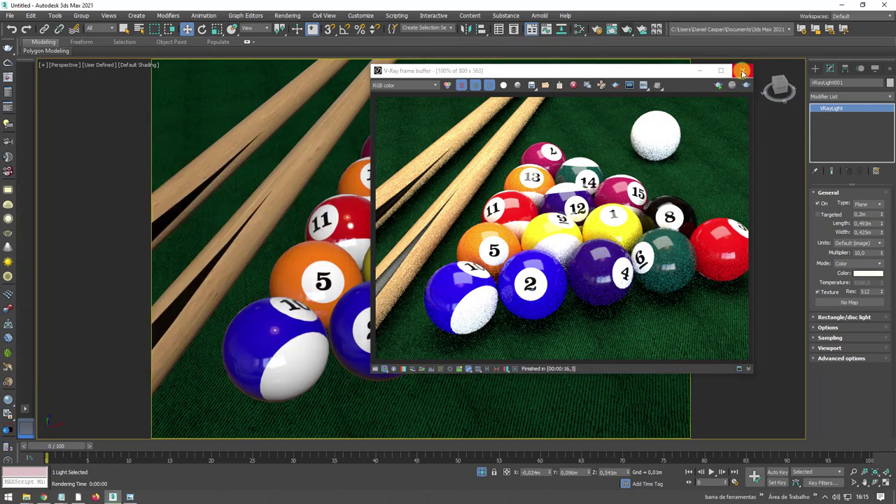
click(740, 73)
scroll(491, 228, down, 10)
- Tilt the plane light toward the balls and move it further up the table
alt+middle_drag(493, 229, 501, 173)
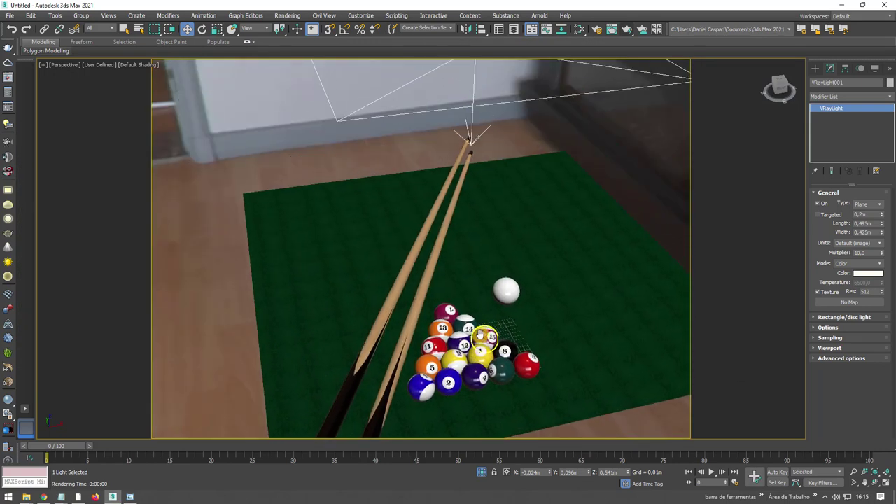
scroll(502, 173, down, 5)
alt+middle_drag(749, 235, 535, 176)
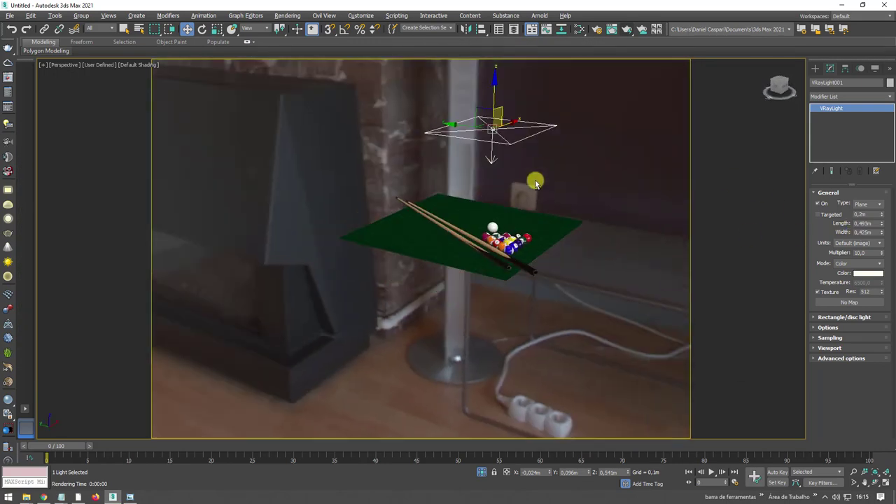
key(e)
mouse_move(526, 104)
mouse_down()
mouse_move(516, 101)
mouse_move(489, 116)
mouse_move(495, 119)
mouse_up()
key(w)
alt+middle_drag(504, 160, 496, 117)
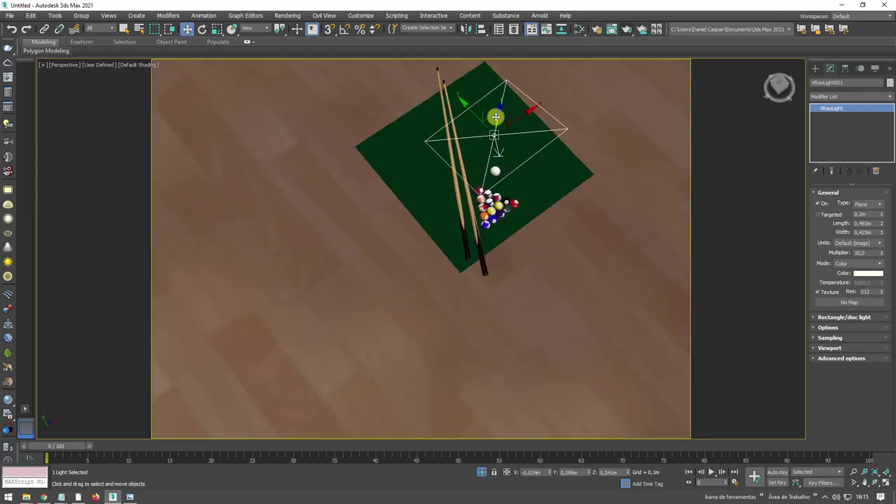
drag(493, 117, 436, 90)
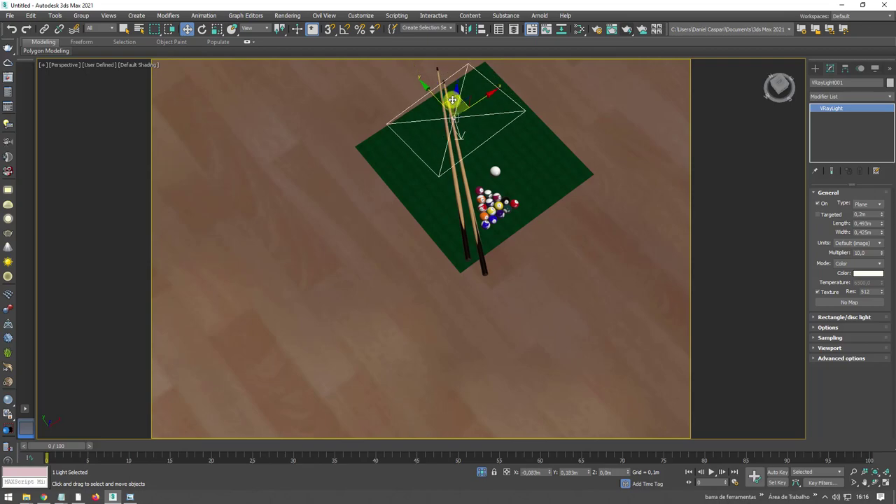
- Orbit to a low front angle on the rack and select the red 3 ball
alt+middle_drag(420, 245, 420, 210)
scroll(515, 278, up, 5)
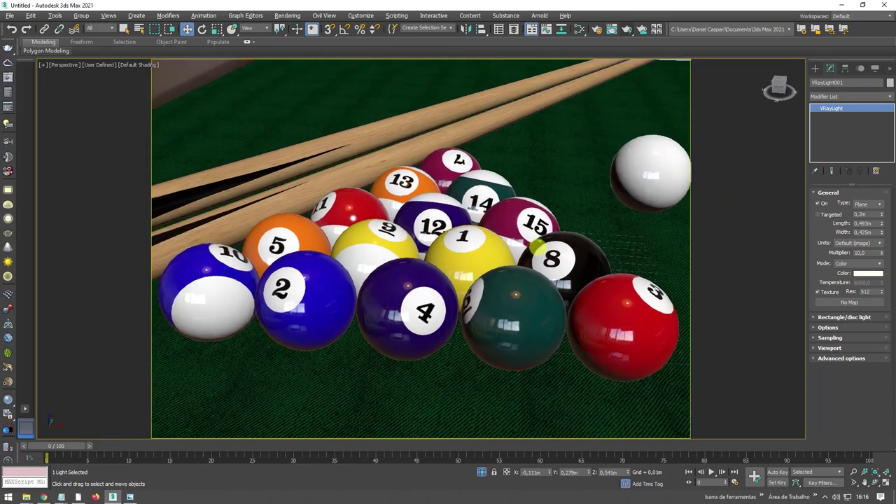
alt+middle_drag(532, 237, 483, 259)
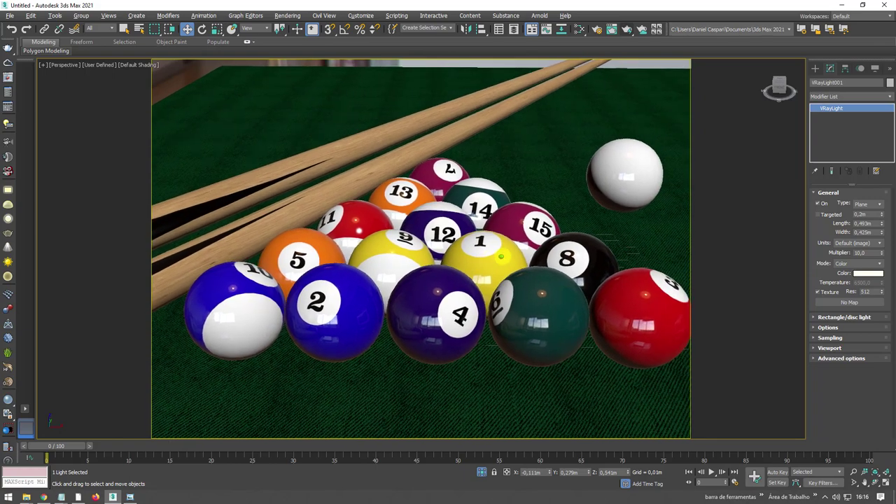
click(639, 306)
- Rotate the 3 and 10 balls so their numbers face up
key(e)
drag(639, 307, 600, 310)
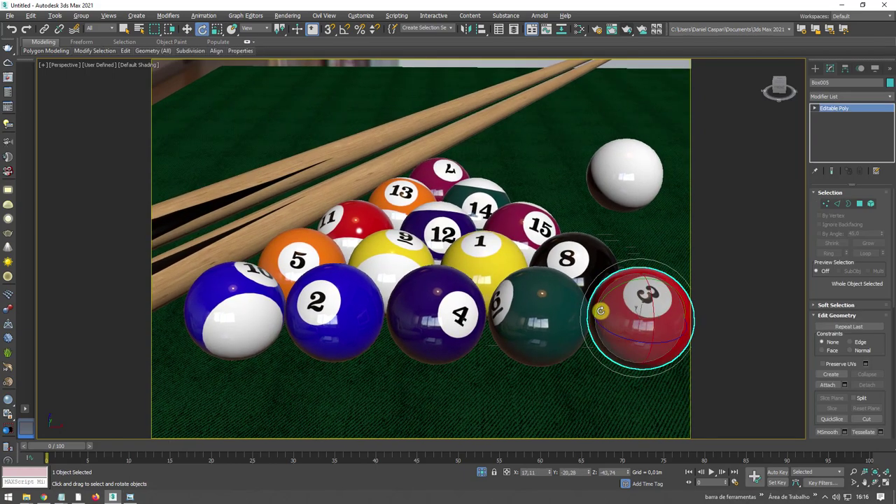
click(234, 319)
drag(234, 319, 234, 298)
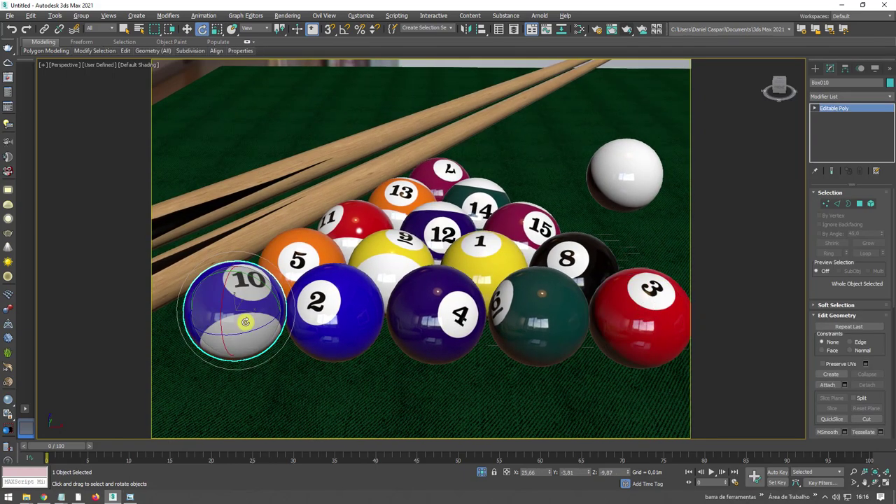
mouse_move(577, 140)
middle_down()
mouse_move(566, 154)
mouse_move(572, 180)
middle_up()
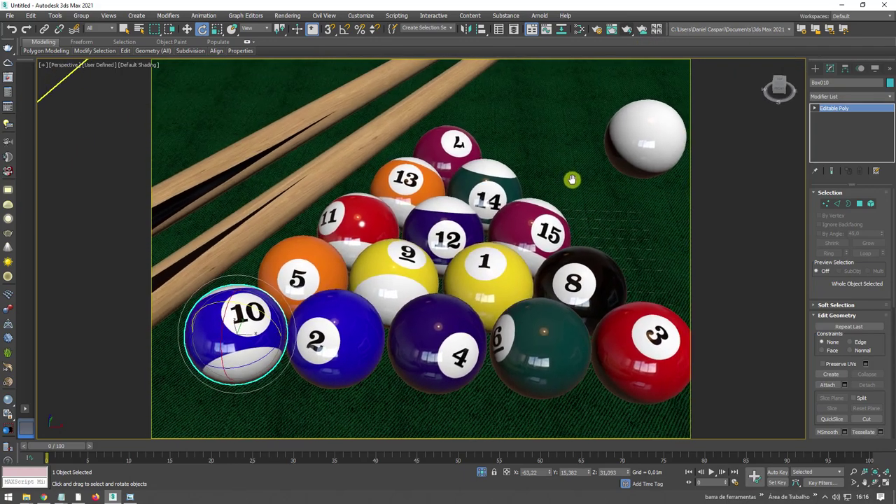
- Re-render, check against the reference photo, then stop and close the frame buffer
click(627, 30)
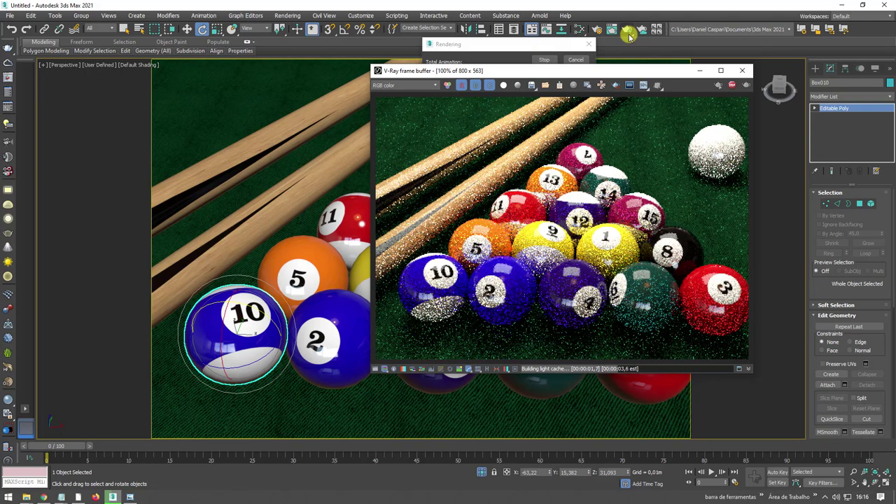
click(129, 497)
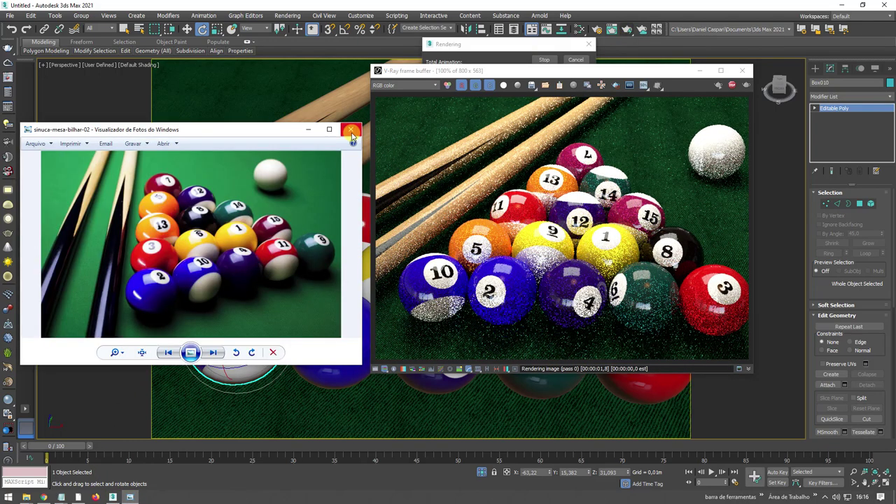
click(350, 129)
click(732, 85)
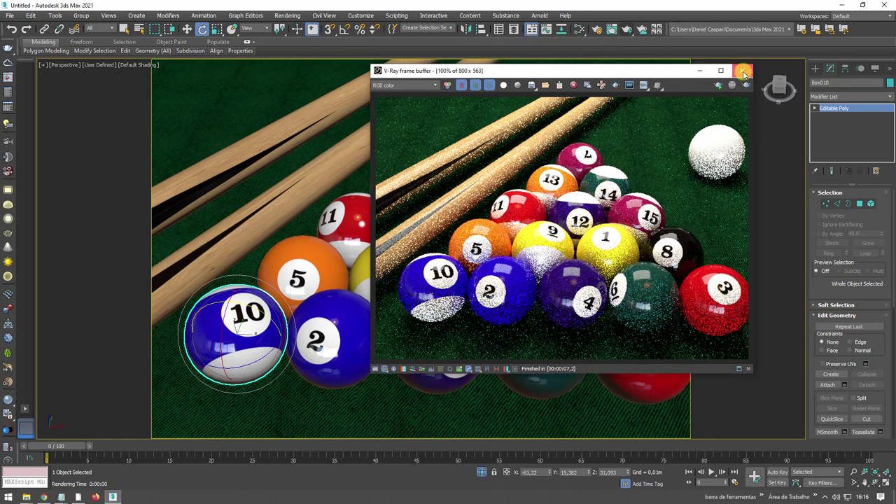
click(742, 70)
mouse_move(533, 280)
alt+middle_down()
mouse_move(471, 298)
mouse_move(510, 296)
alt+middle_up()
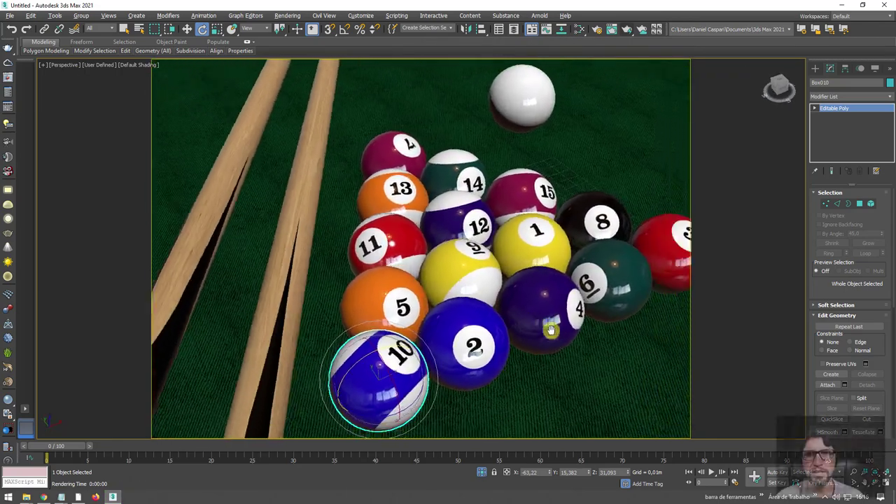
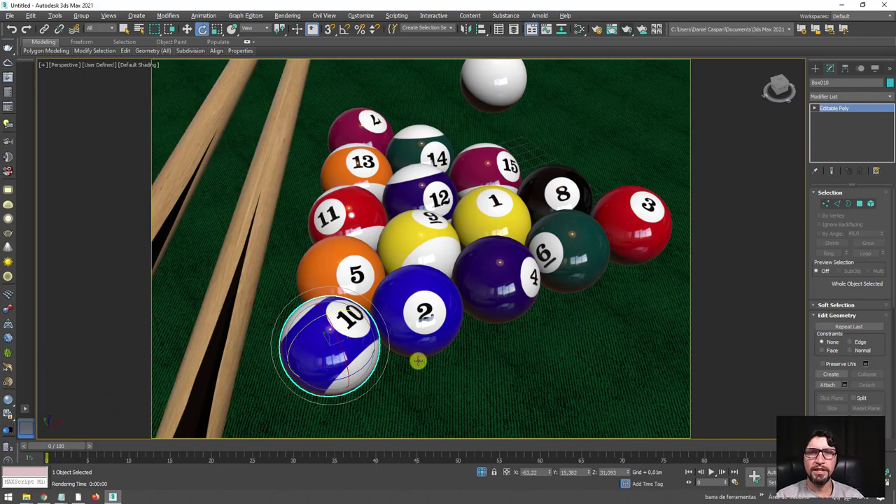
- Move the cue ball up and to the right of the rack, then render the scene
mouse_move(418, 361)
middle_down()
mouse_move(452, 378)
mouse_move(441, 380)
middle_up()
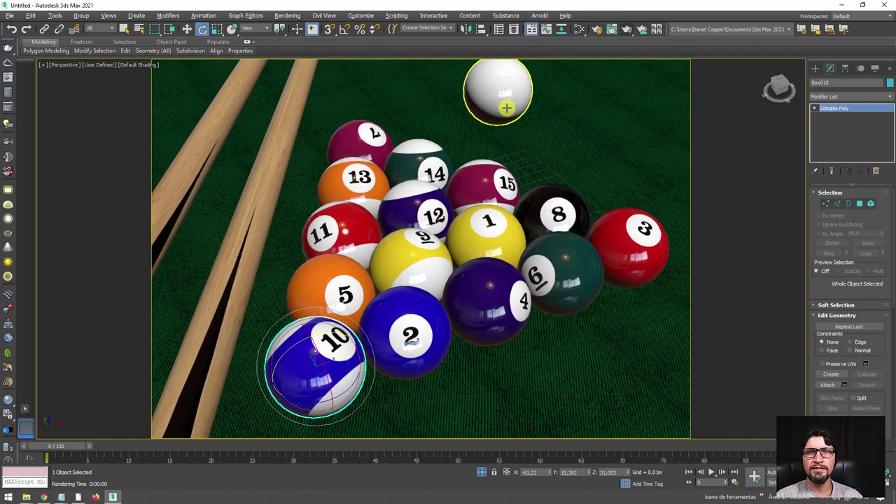
click(506, 108)
key(w)
drag(508, 83, 628, 116)
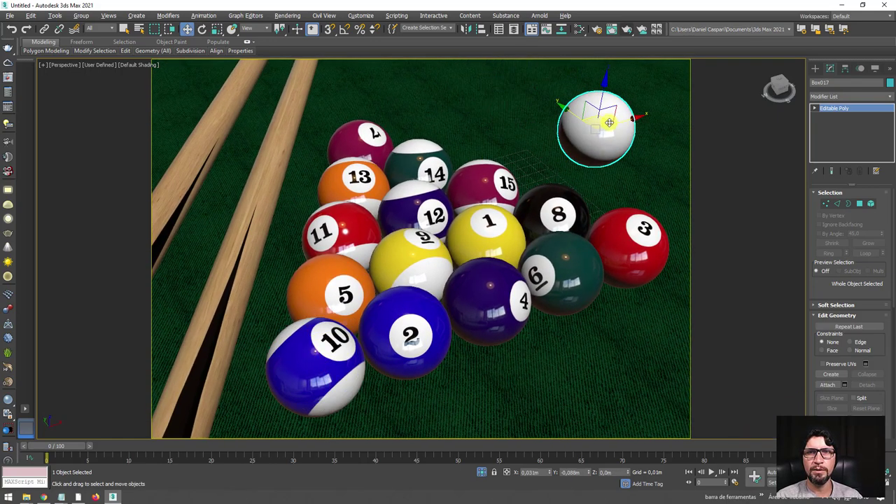
mouse_move(597, 283)
middle_down()
mouse_move(581, 289)
mouse_move(590, 285)
mouse_move(600, 307)
middle_up()
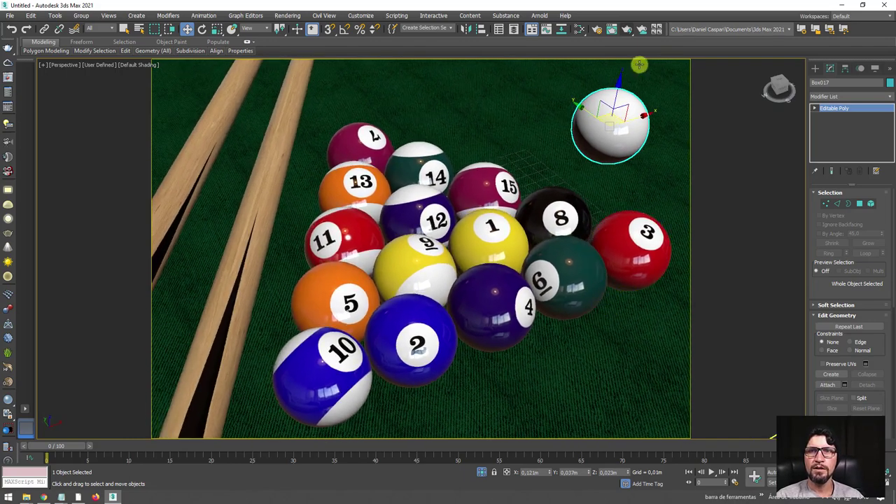
click(628, 29)
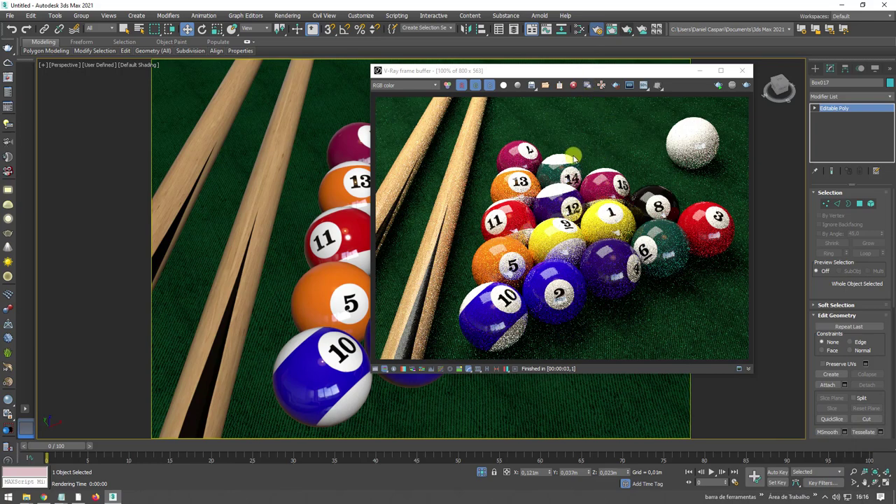
- Set the render output size to 1024×720
key(F10)
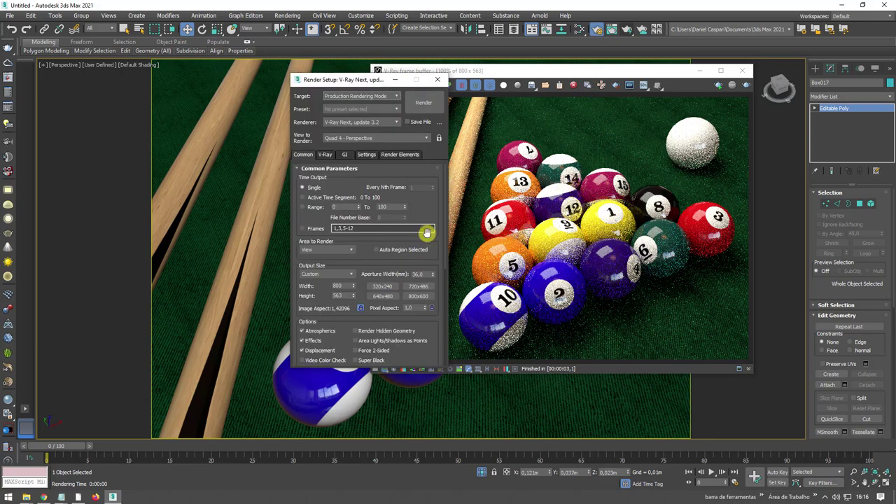
scroll(420, 231, down, 1)
scroll(345, 204, down, 2)
text(1024)
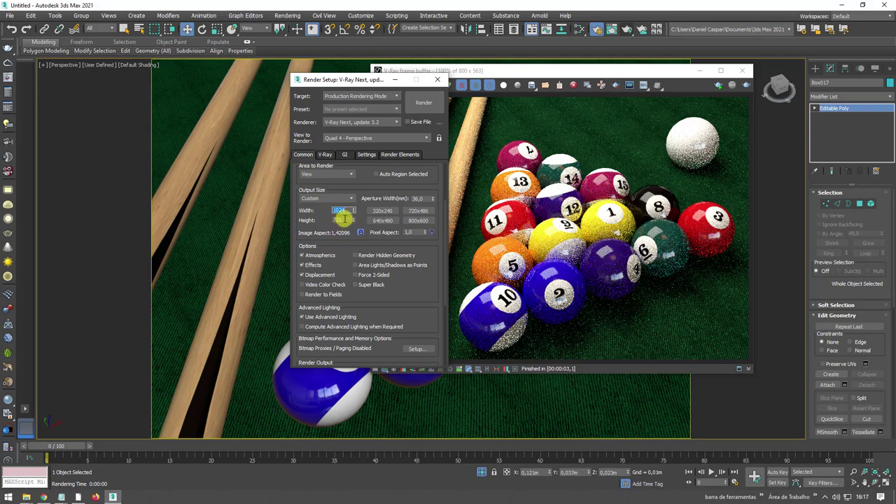
text(720)
key(Return)
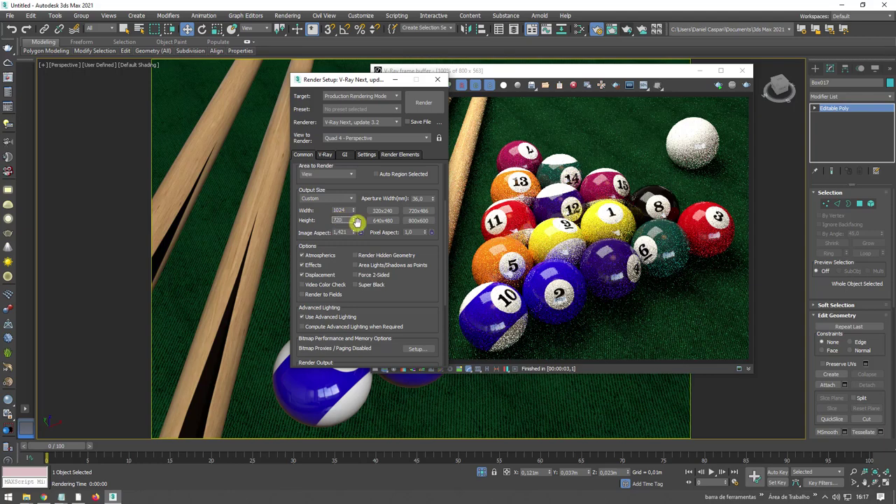
- Switch the V-Ray image sampler to Bucket, keeping VRayLanczosFilter as the image filter
click(326, 155)
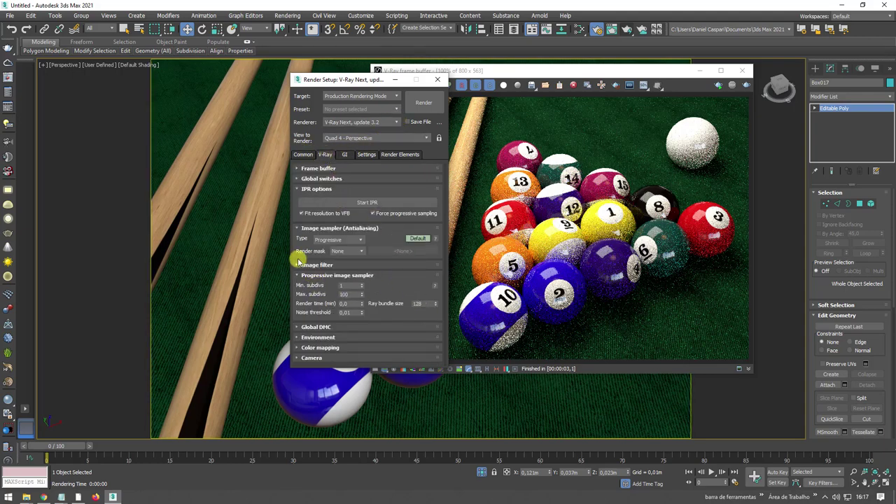
click(301, 227)
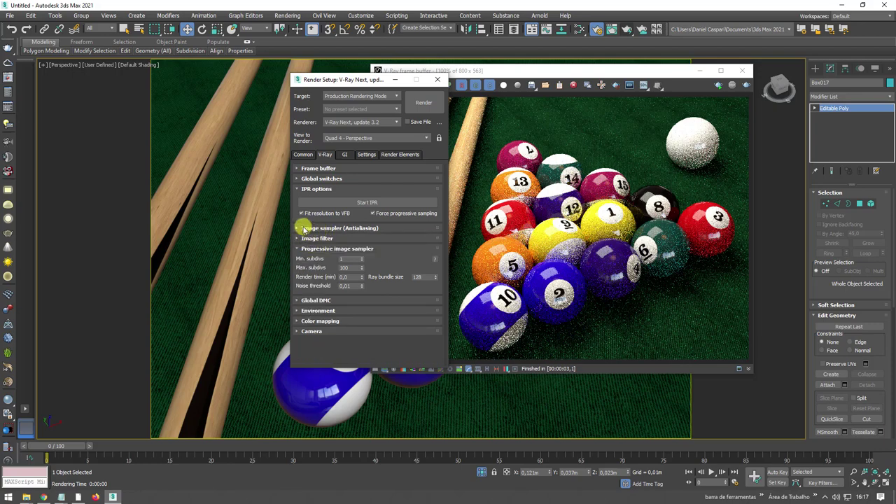
click(305, 229)
click(358, 241)
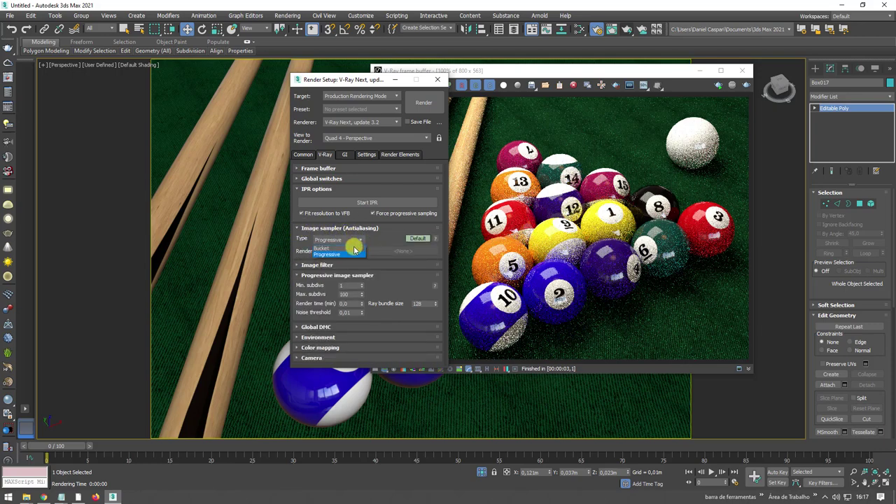
click(326, 249)
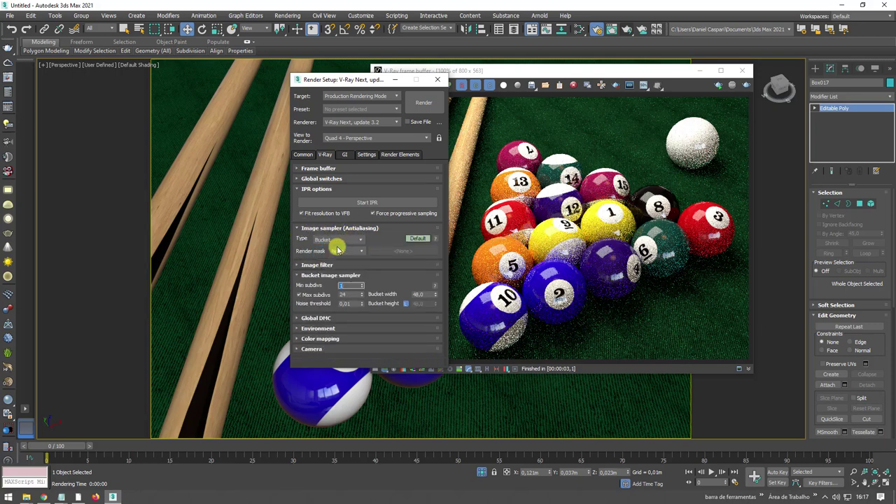
click(299, 266)
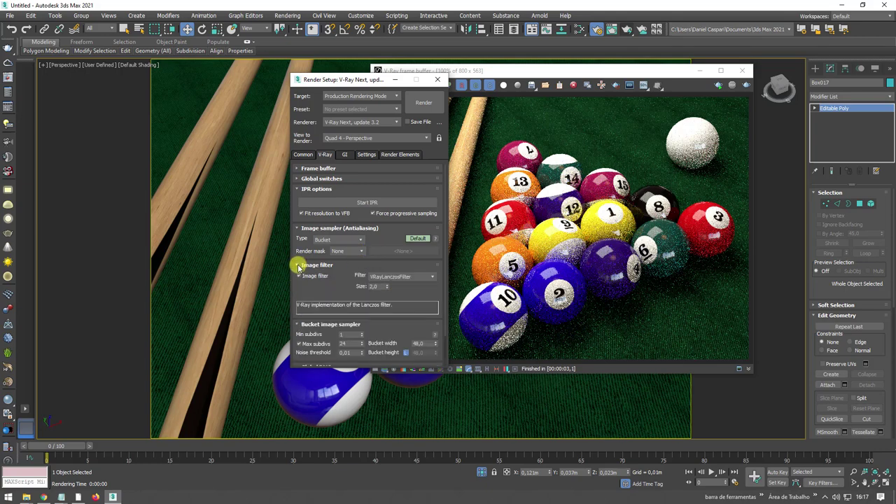
click(428, 277)
click(428, 277)
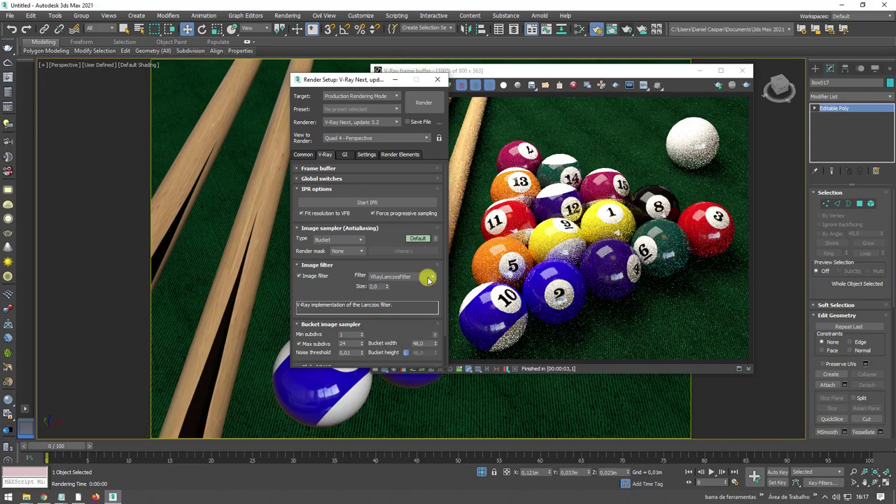
click(428, 278)
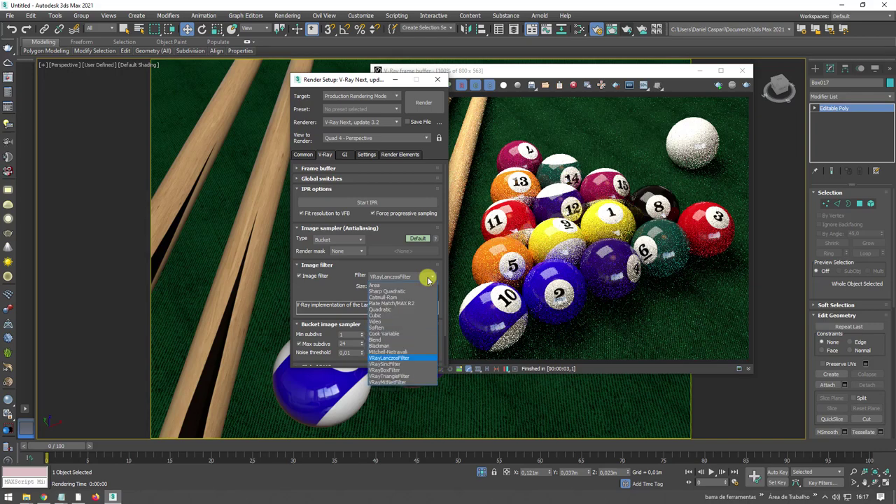
click(405, 359)
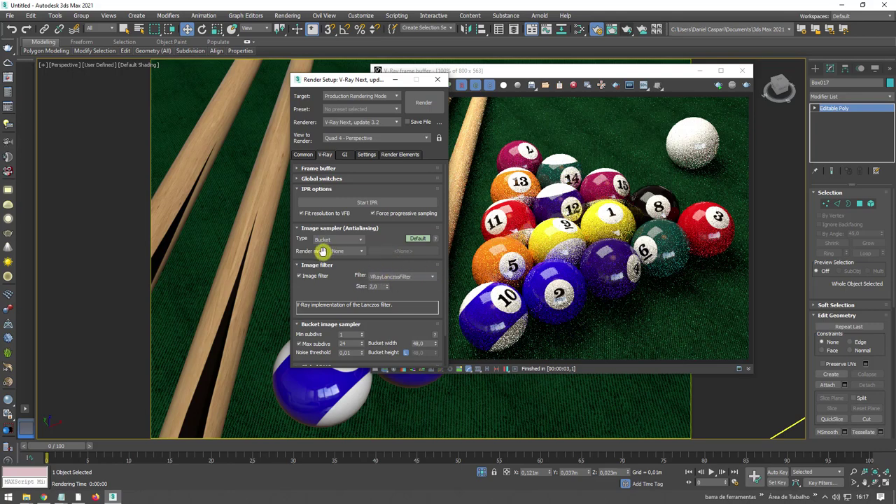
click(306, 266)
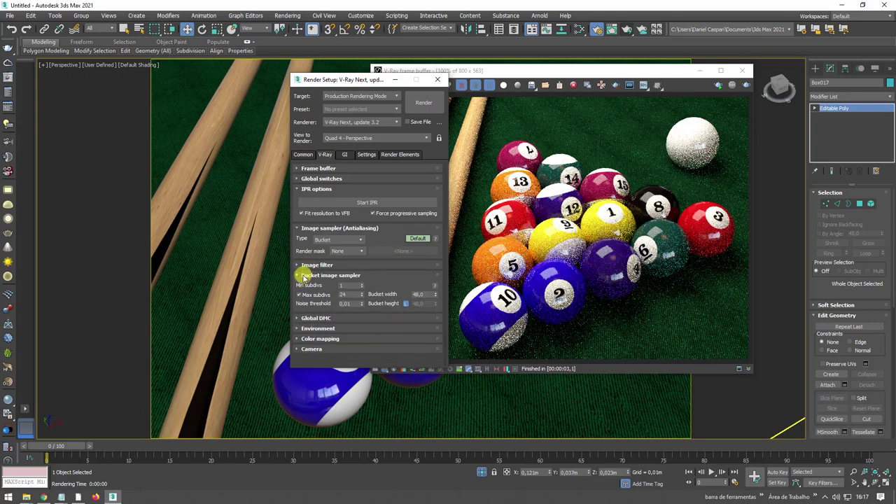
click(305, 276)
- Turn on Use local subdivs in the Global DMC settings and open the Slate Material Editor
click(308, 286)
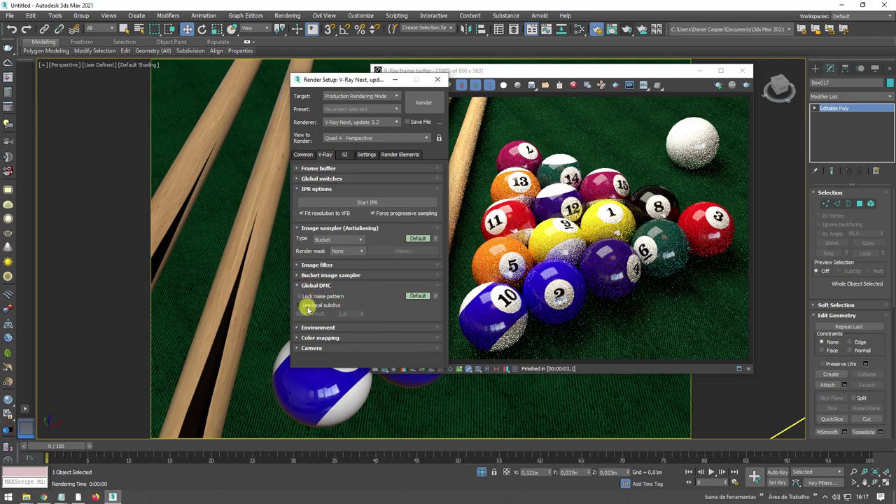
click(301, 306)
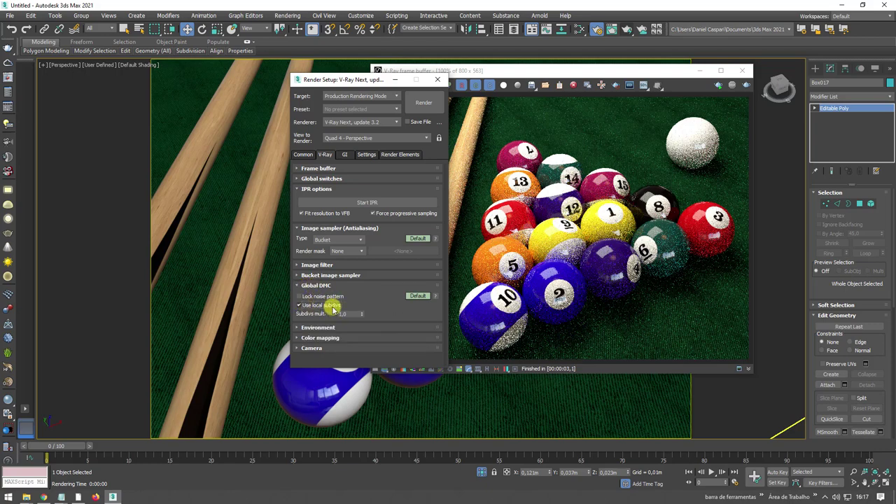
click(350, 313)
text(2)
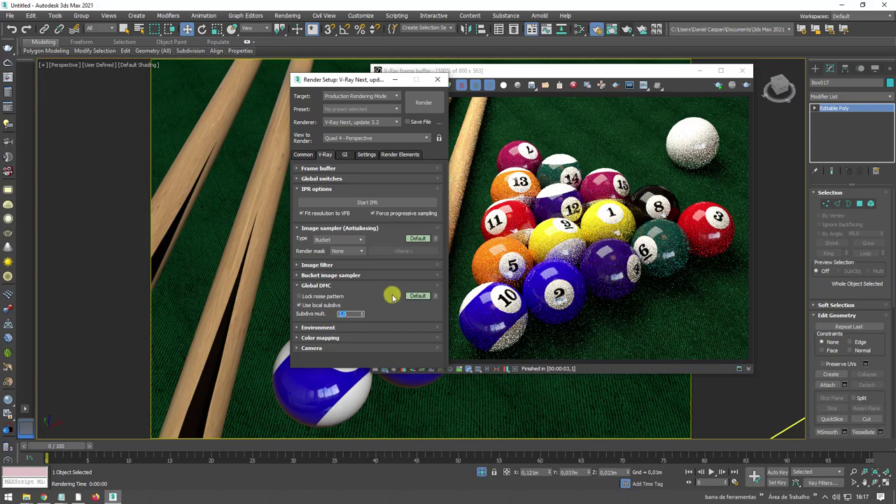
click(581, 30)
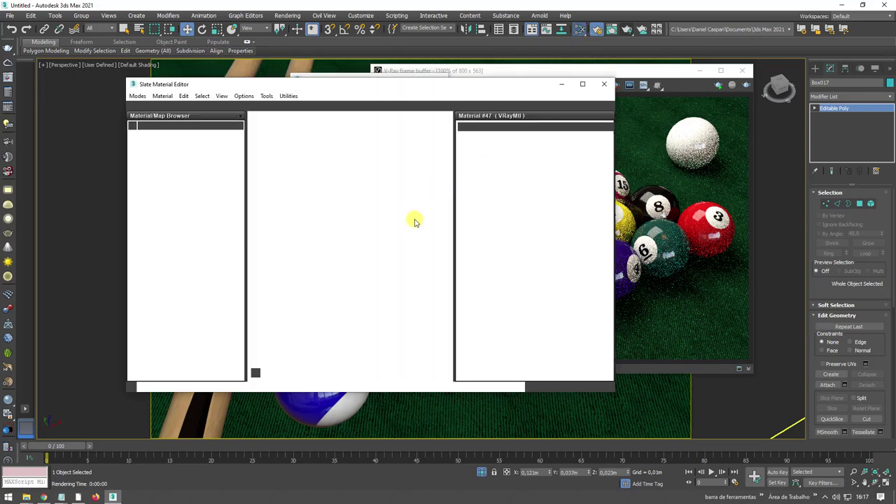
- Inspect Material #45's reflection settings, then close the Slate Material Editor
double_click(410, 190)
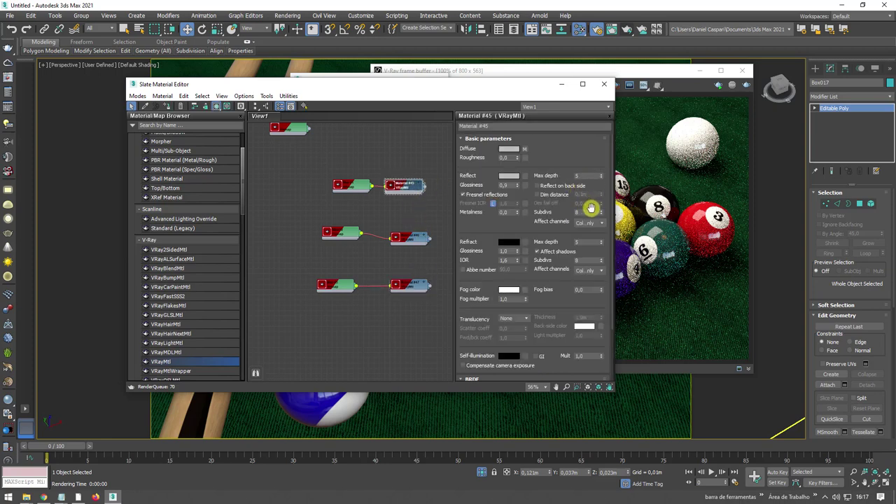
drag(587, 207, 560, 205)
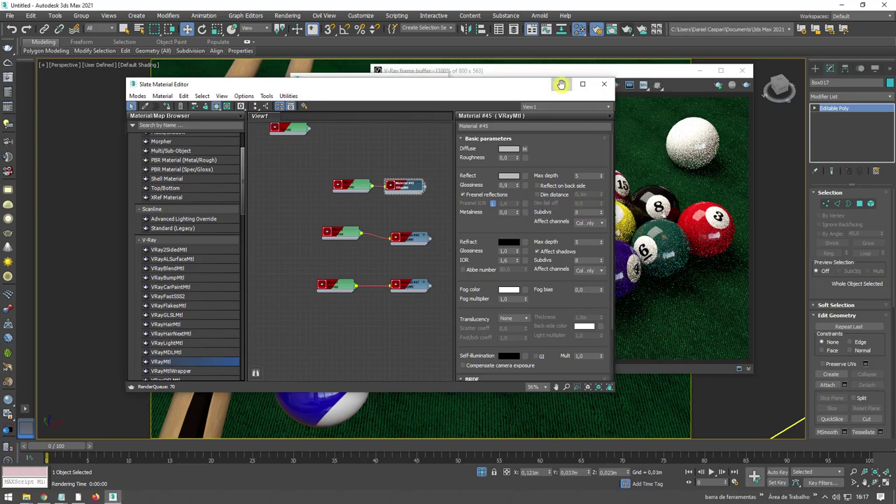
click(560, 84)
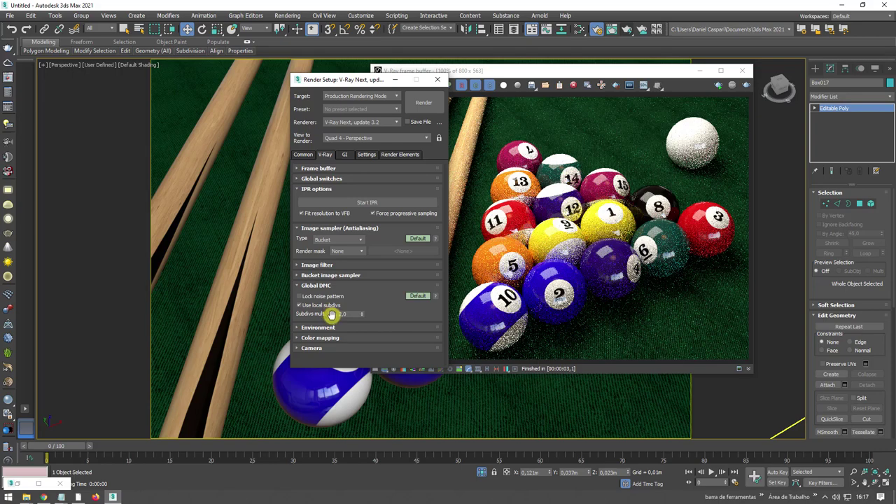
mouse_move(343, 313)
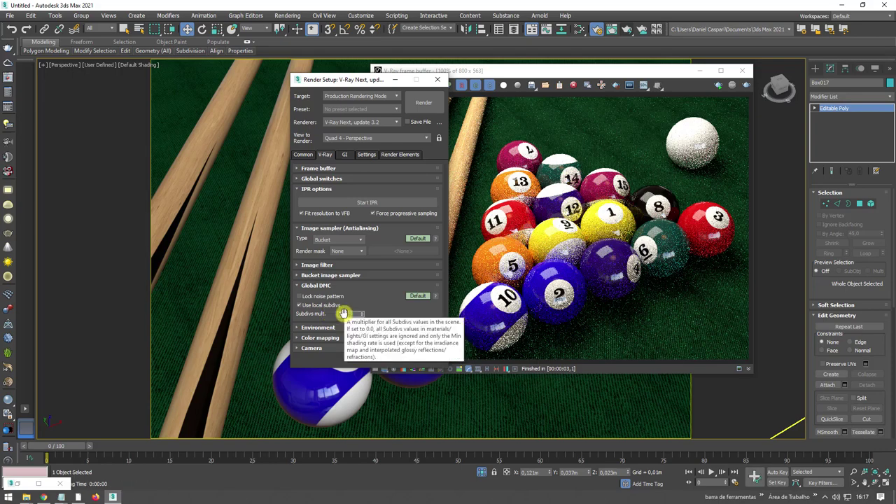
- Set the Global DMC subdivs multiplier to 4.0, keep Brute force GI, and close Render Setup and frame buffer
click(343, 314)
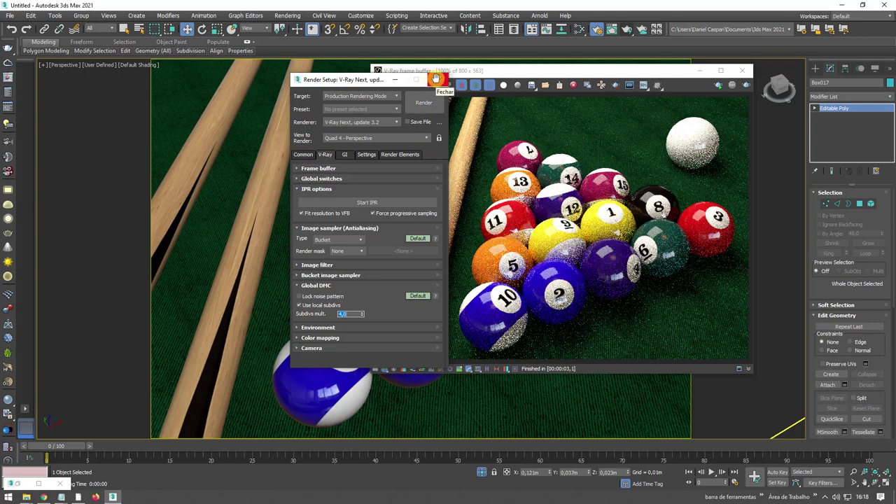
click(305, 327)
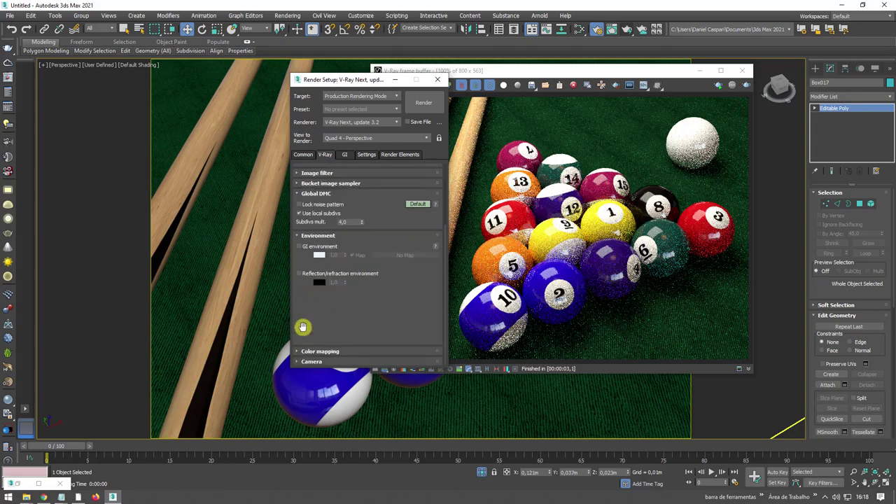
click(297, 236)
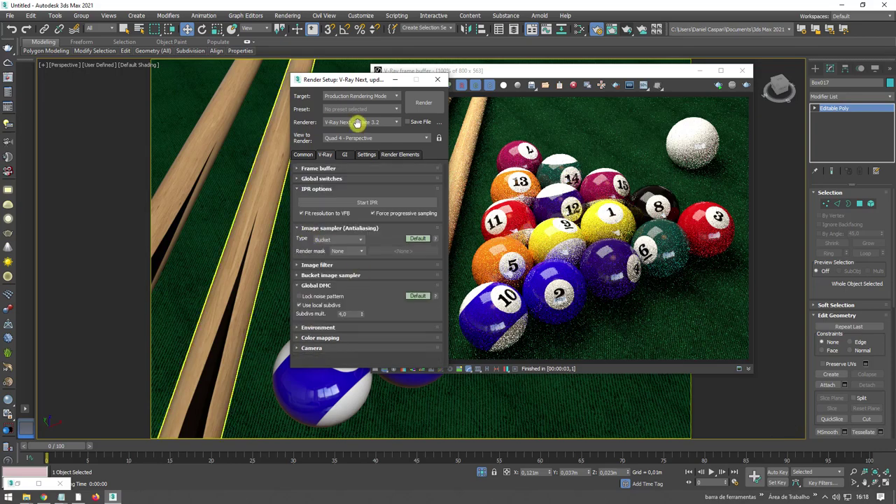
click(343, 154)
click(362, 188)
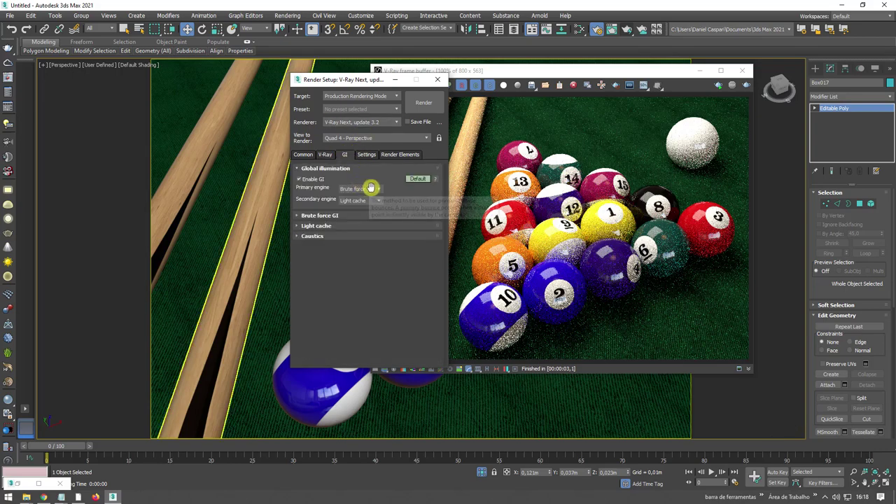
click(365, 208)
click(435, 82)
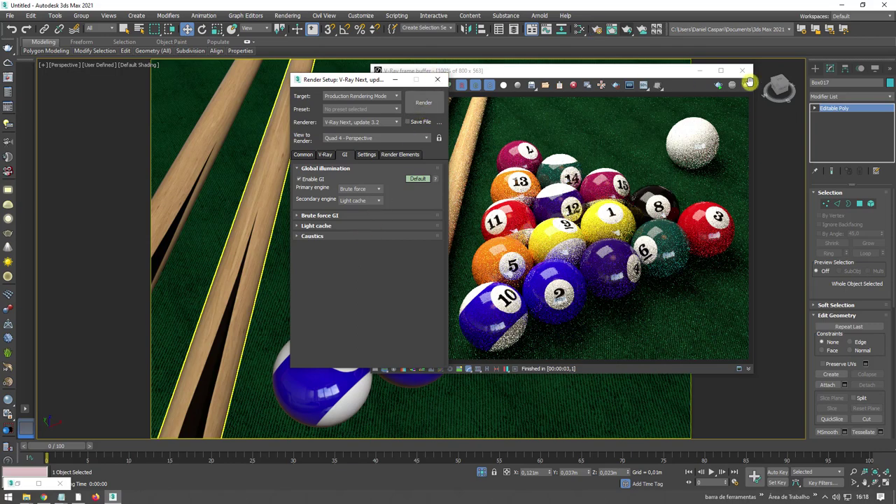
click(743, 72)
- Set the overhead VRayLight001 multiplier to 7.0
scroll(535, 284, down, 5)
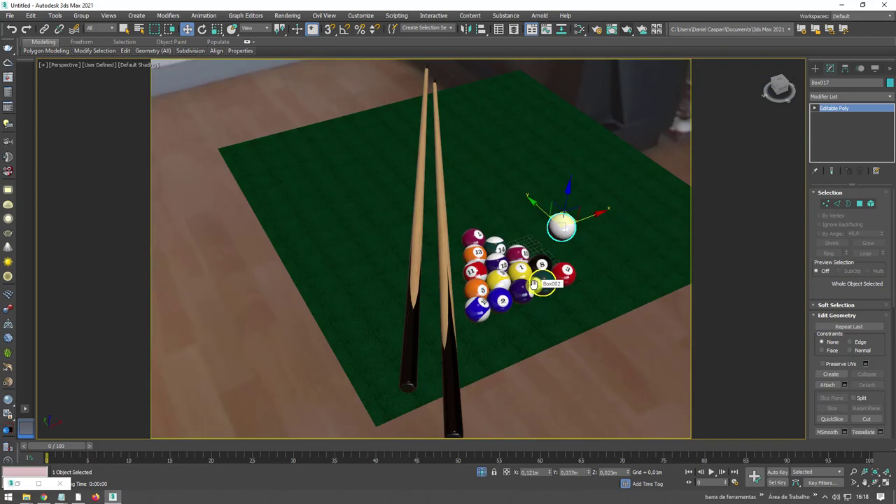
scroll(539, 280, down, 3)
scroll(497, 219, up, 2)
click(487, 220)
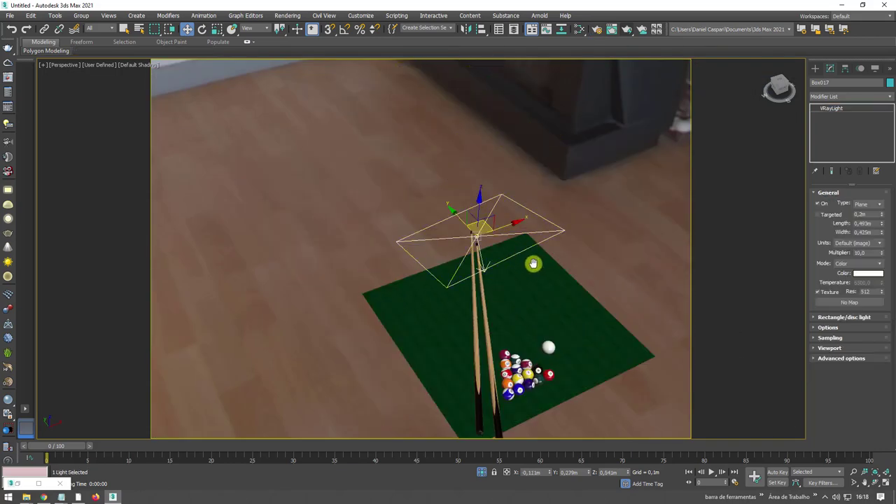
alt+middle_drag(534, 262, 506, 245)
double_click(847, 254)
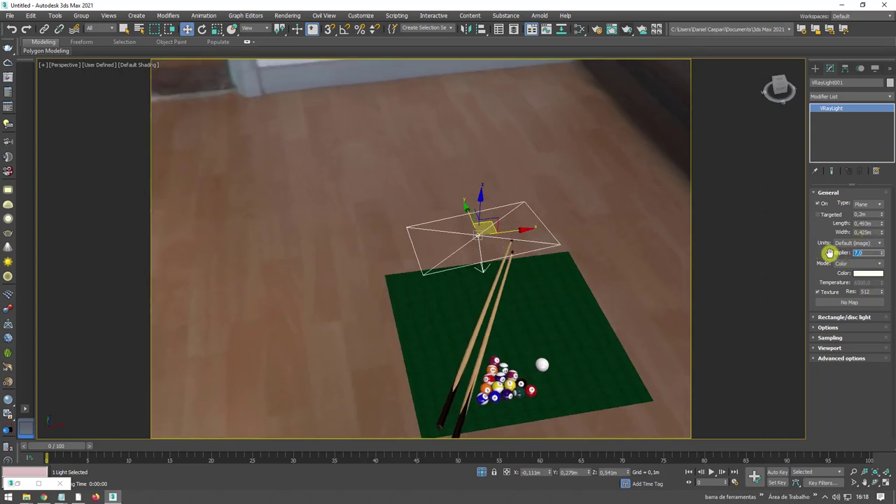
- Clone the overhead light and place the copy beside the table, angled toward it
mouse_move(486, 224)
shift+mouse_down()
mouse_move(639, 227)
mouse_move(637, 186)
mouse_move(676, 179)
shift+mouse_up()
click(446, 288)
key(e)
key(w)
mouse_move(628, 262)
alt+middle_down()
mouse_move(556, 204)
mouse_move(590, 203)
alt+middle_up()
drag(590, 202, 610, 237)
alt+middle_drag(616, 260, 624, 315)
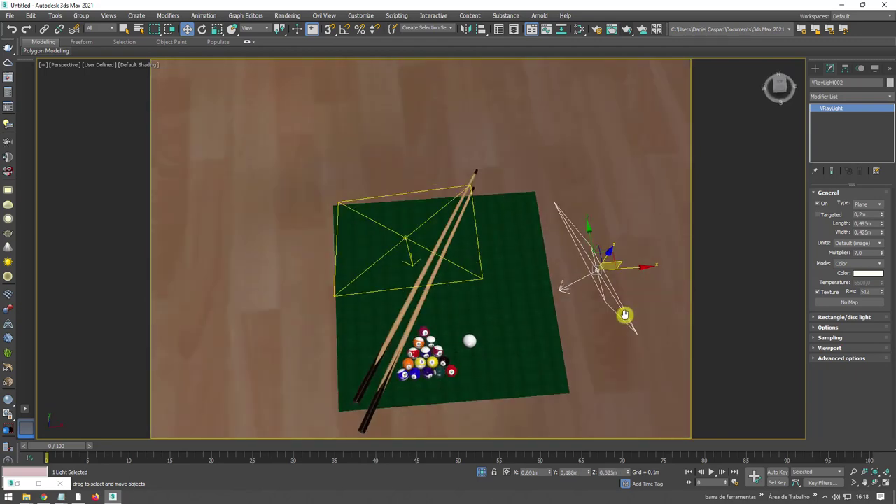
key(e)
drag(602, 305, 584, 313)
- Tint the side light slightly blue and set its multiplier to 5.0
click(868, 273)
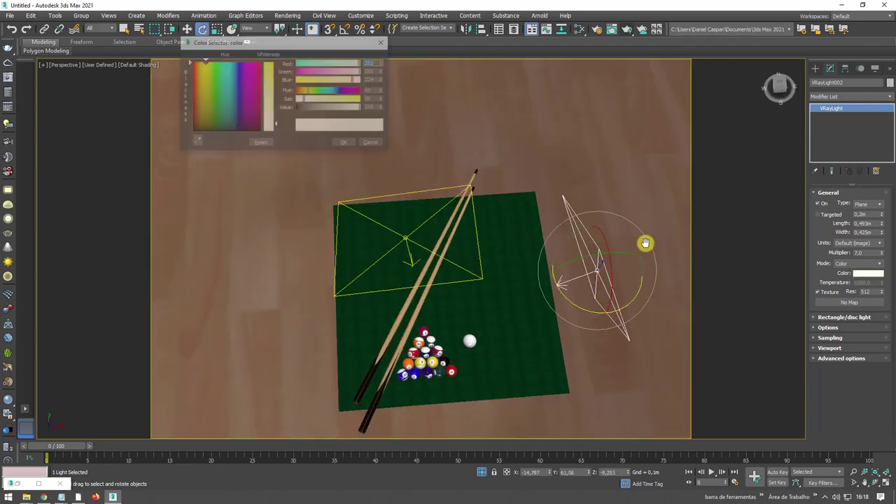
drag(313, 91, 326, 92)
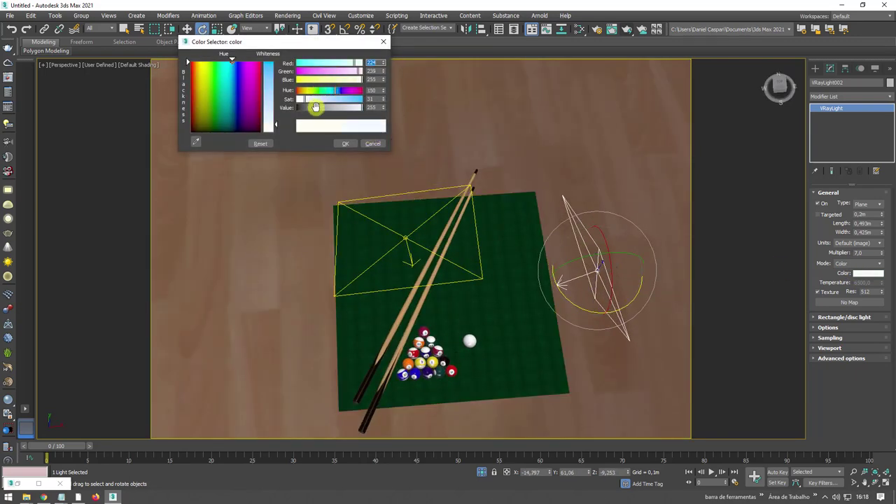
click(345, 143)
double_click(858, 253)
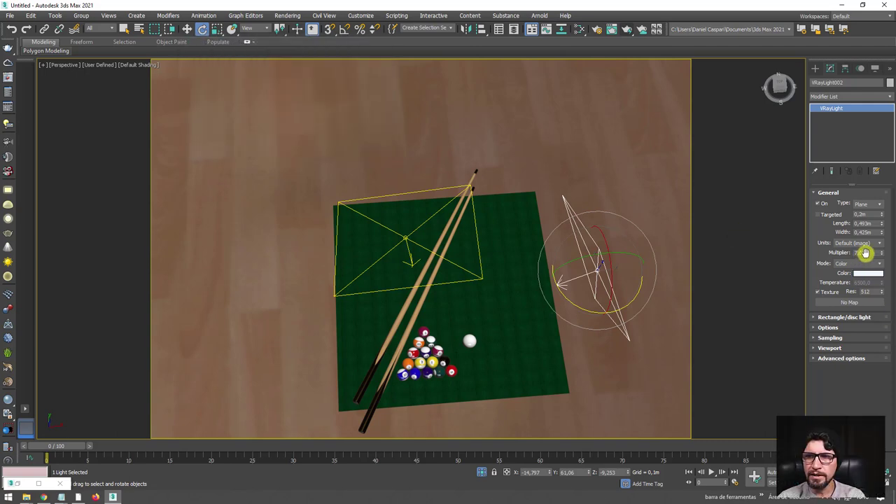
text(5)
key(Return)
- Orbit the view to check both lights and the ball rack
scroll(532, 264, up, 3)
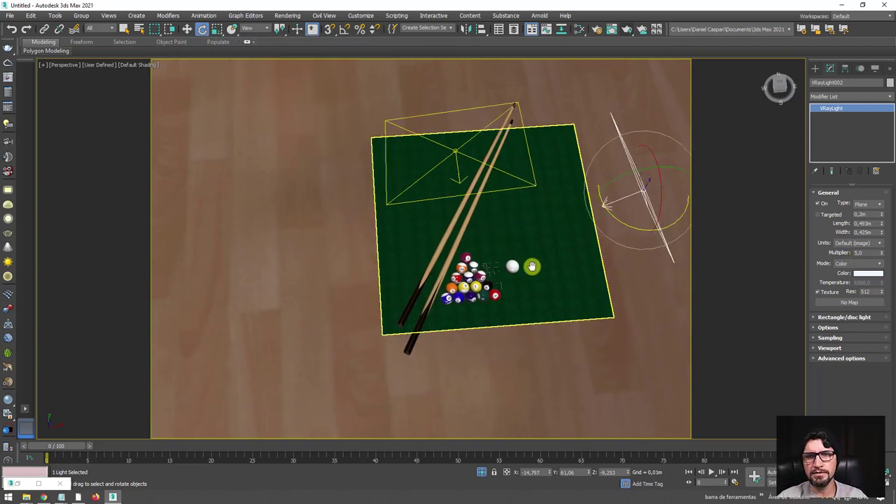
scroll(504, 268, up, 3)
scroll(464, 297, up, 5)
scroll(464, 297, down, 2)
scroll(458, 297, down, 1)
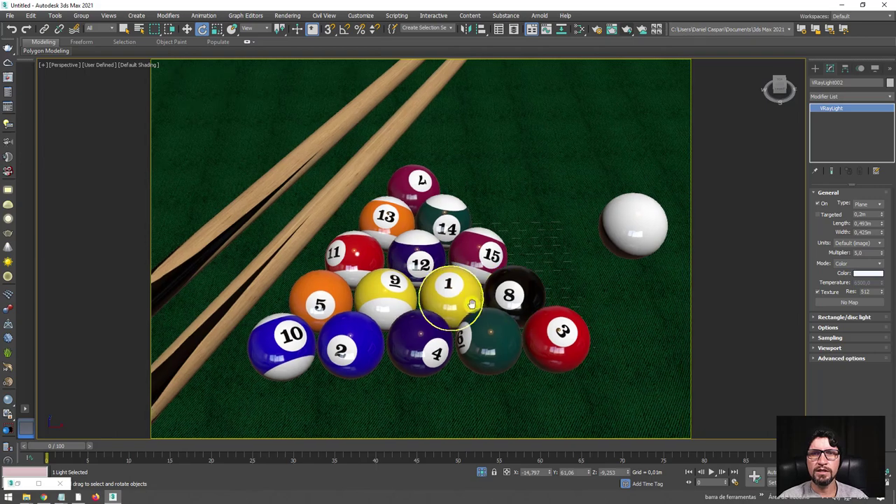
scroll(441, 297, down, 2)
scroll(558, 268, down, 5)
alt+middle_drag(558, 268, 530, 314)
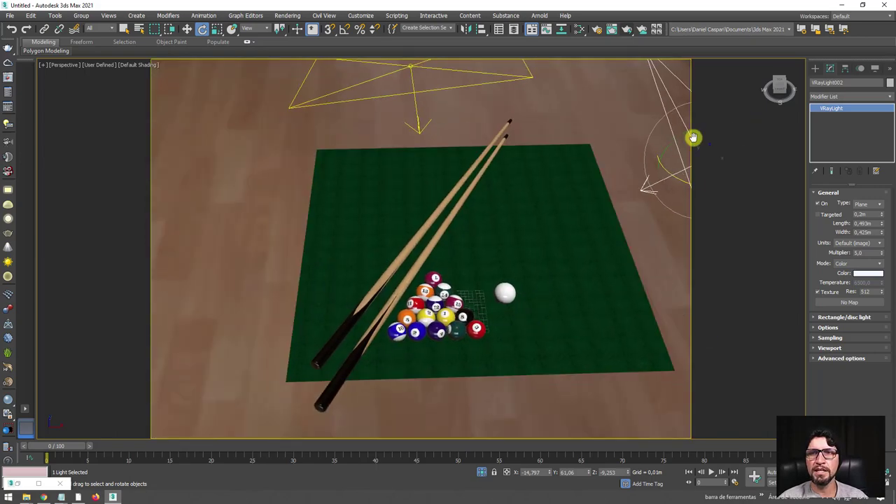
mouse_move(693, 138)
alt+middle_down()
mouse_move(523, 222)
mouse_move(341, 222)
alt+middle_up()
scroll(340, 222, down, 1)
scroll(441, 336, up, 4)
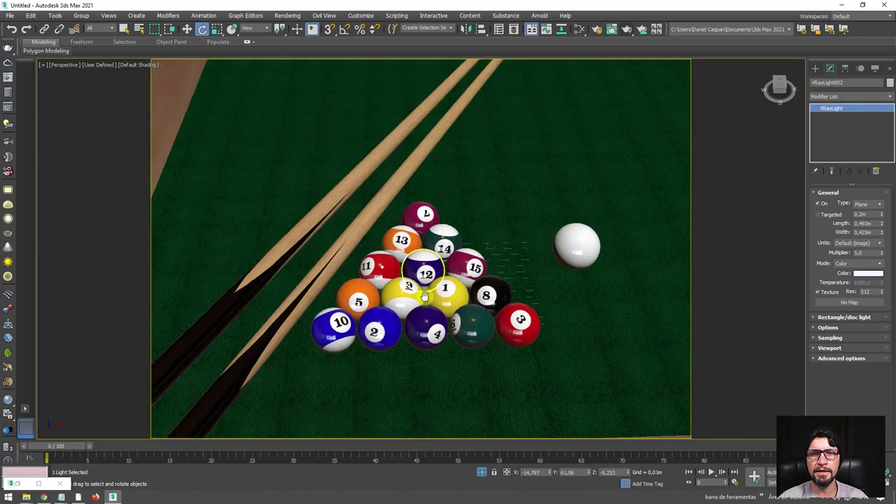
scroll(448, 343, up, 2)
click(451, 346)
mouse_move(452, 347)
alt+middle_down()
mouse_move(444, 344)
mouse_move(511, 320)
mouse_move(506, 340)
mouse_move(508, 314)
mouse_move(537, 290)
mouse_move(628, 60)
alt+middle_up()
- Render the scene, shift the frame buffer image left, and focus refinement on the inspected area
click(626, 25)
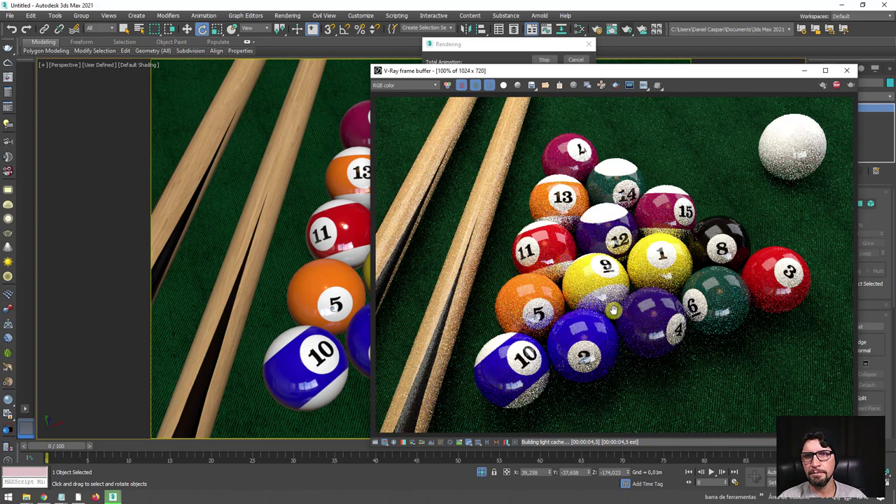
drag(639, 70, 364, 66)
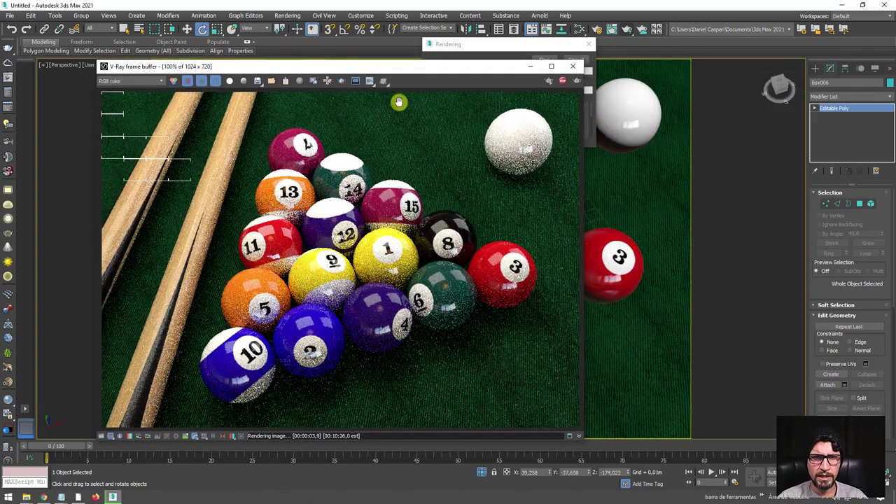
click(327, 81)
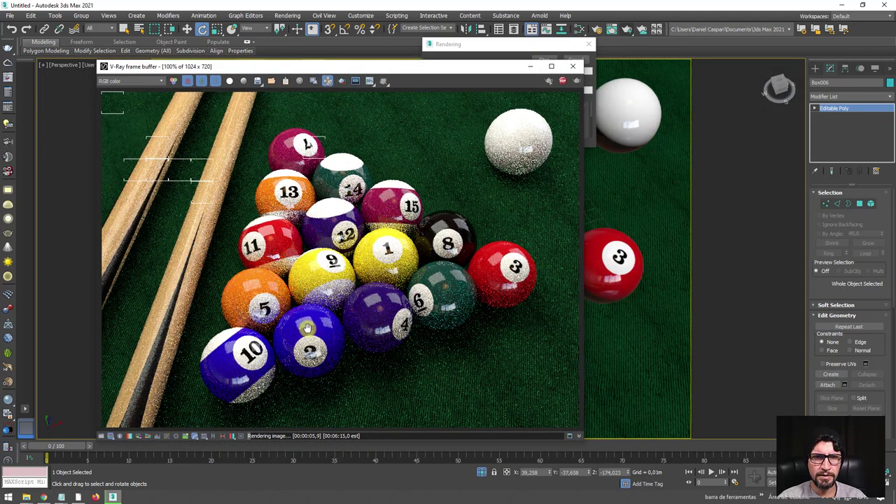
scroll(306, 328, up, 2)
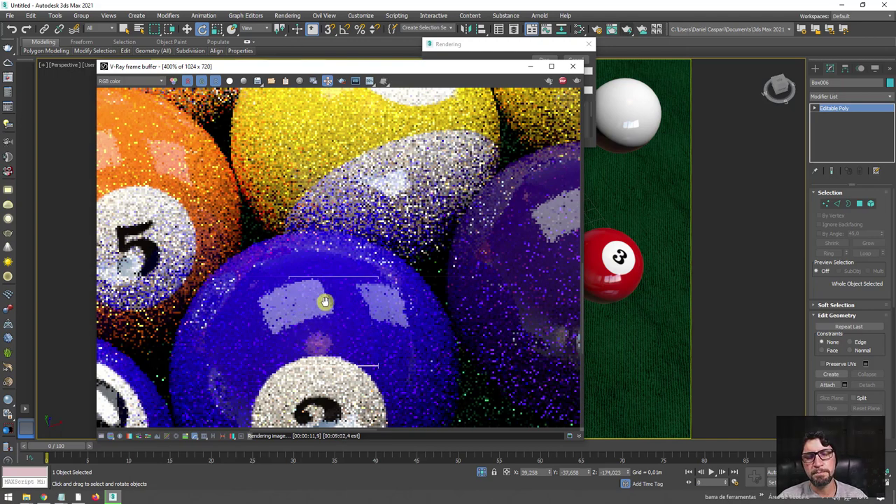
scroll(324, 304, down, 2)
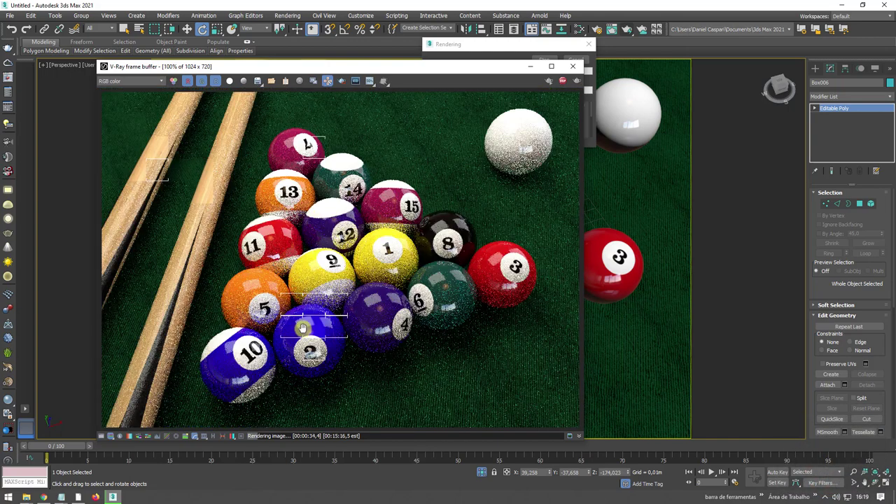
scroll(302, 327, up, 1)
scroll(302, 328, down, 1)
mouse_move(25, 497)
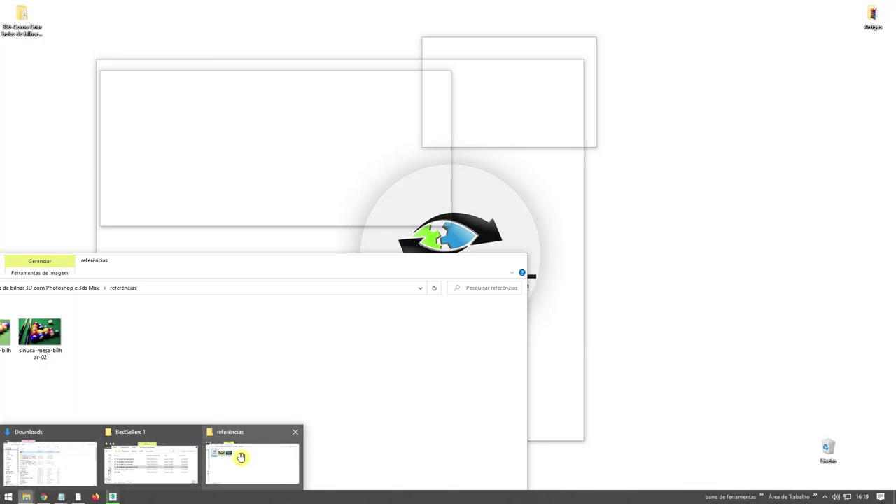
- Open the sinuca-mesa-bilhar-02 reference photo and place it beside the render
click(241, 457)
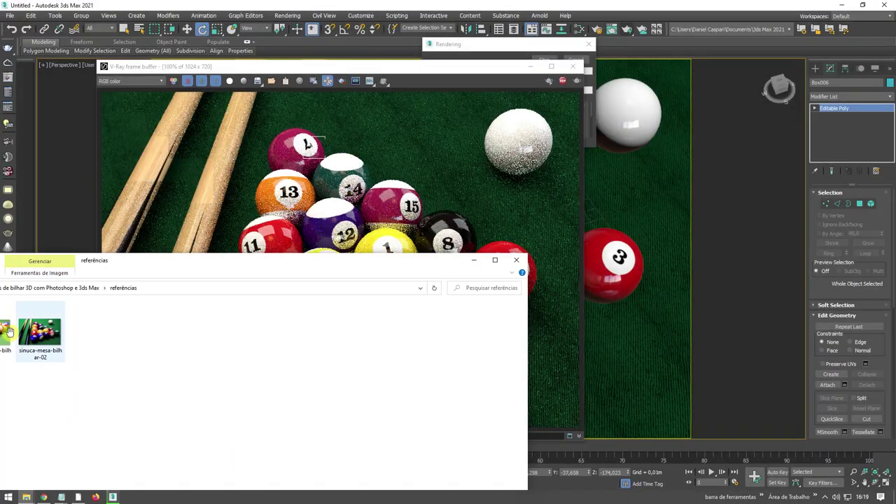
click(40, 332)
key(Return)
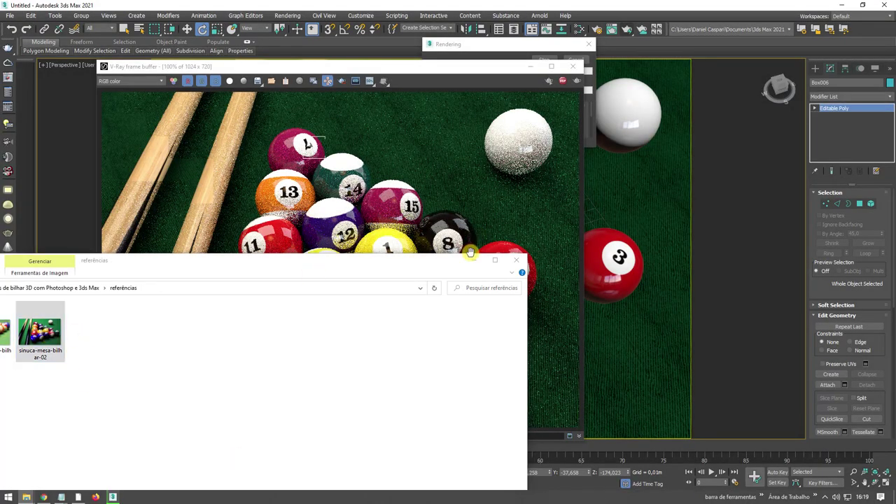
click(473, 260)
mouse_move(235, 130)
mouse_down()
mouse_move(410, 154)
mouse_move(692, 145)
mouse_up()
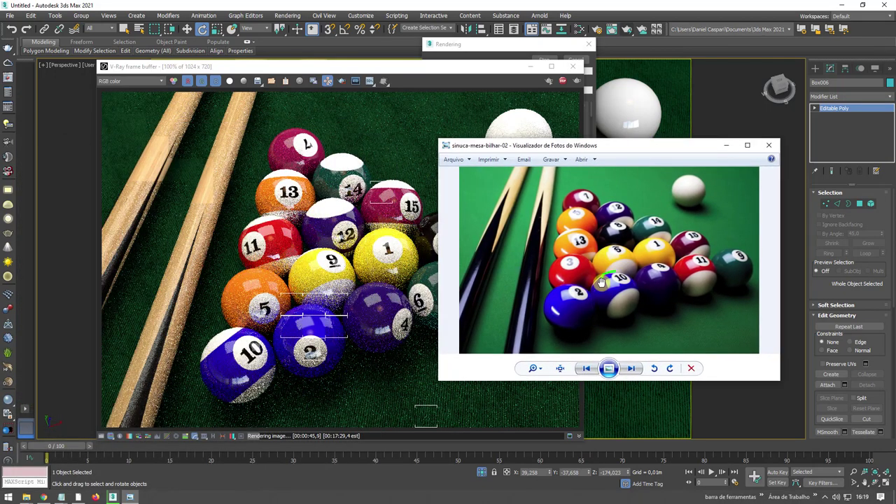
- Compare ball 10 in the reference with ball 2 in the render, then view the earlier darker render
drag(601, 282, 610, 275)
mouse_move(309, 302)
mouse_down()
mouse_move(319, 341)
mouse_move(321, 303)
mouse_up()
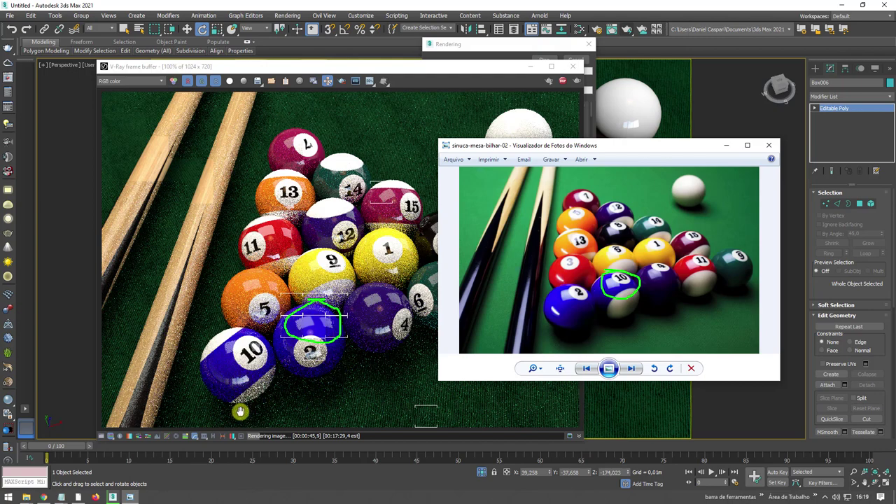
key(Escape)
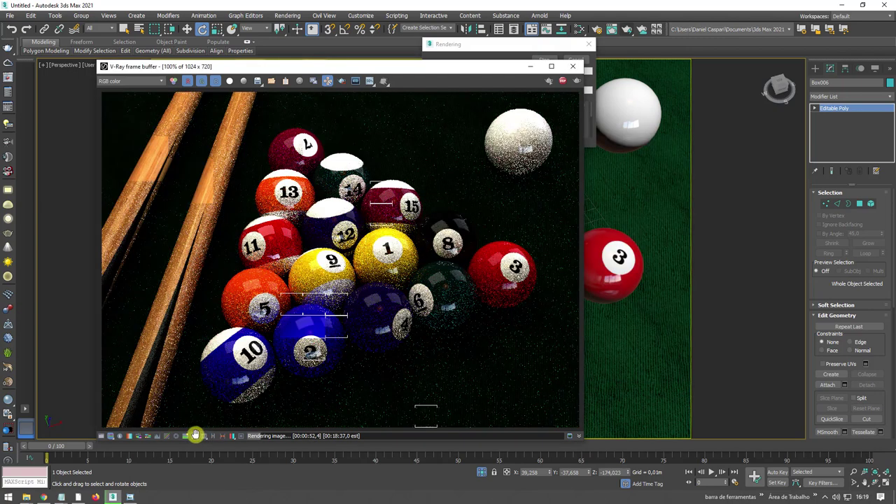
click(197, 435)
- Toggle between the earlier and current renders, ending on the green-felt render
click(195, 435)
click(195, 435)
click(196, 435)
click(195, 435)
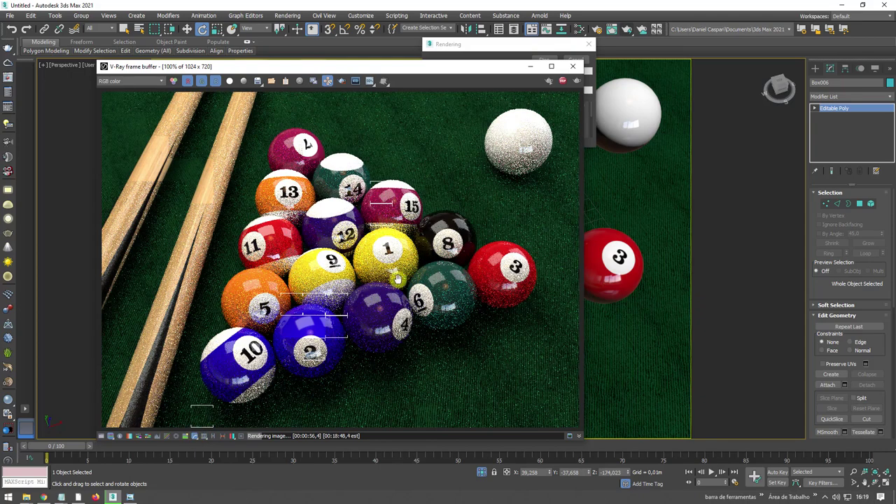
mouse_move(492, 64)
mouse_down()
mouse_move(461, 62)
mouse_move(636, 63)
mouse_up()
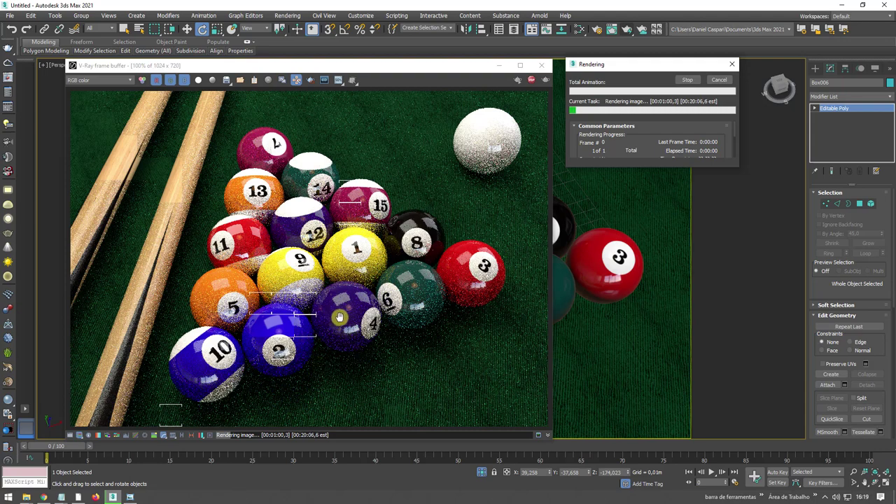
scroll(338, 317, down, 2)
scroll(316, 261, up, 2)
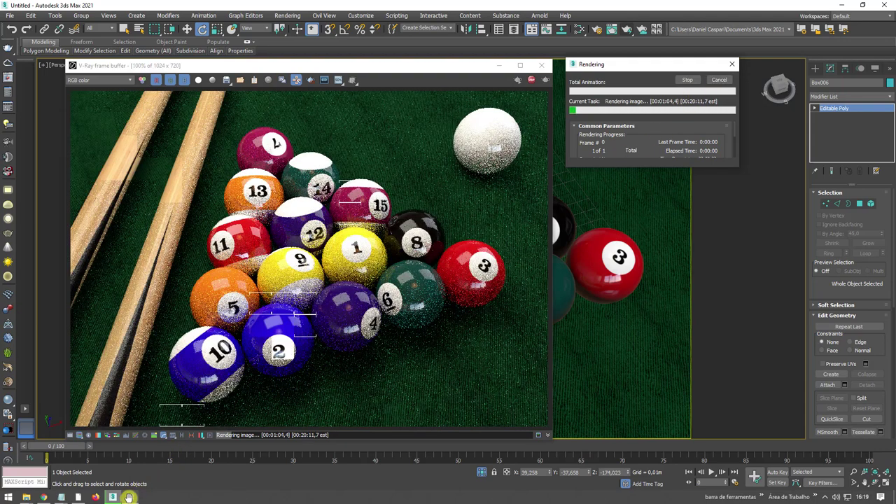
- Check the other billiards reference photo, then close the photo viewer
click(133, 455)
click(587, 368)
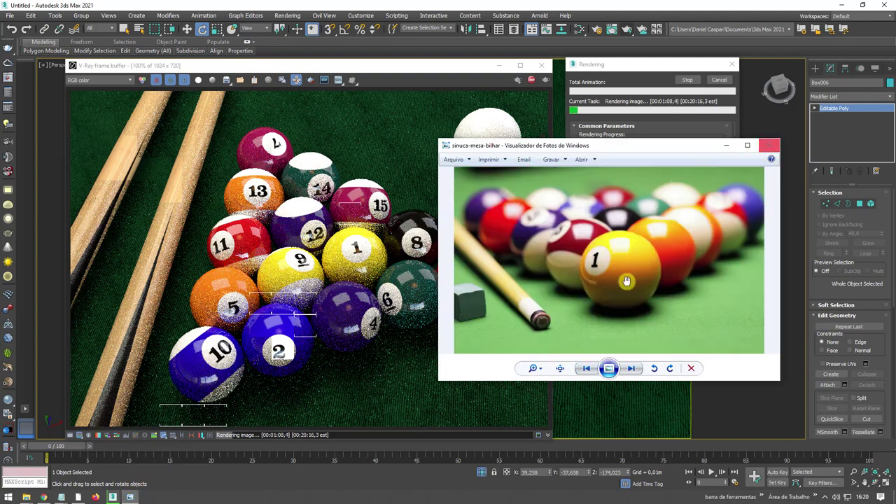
click(770, 145)
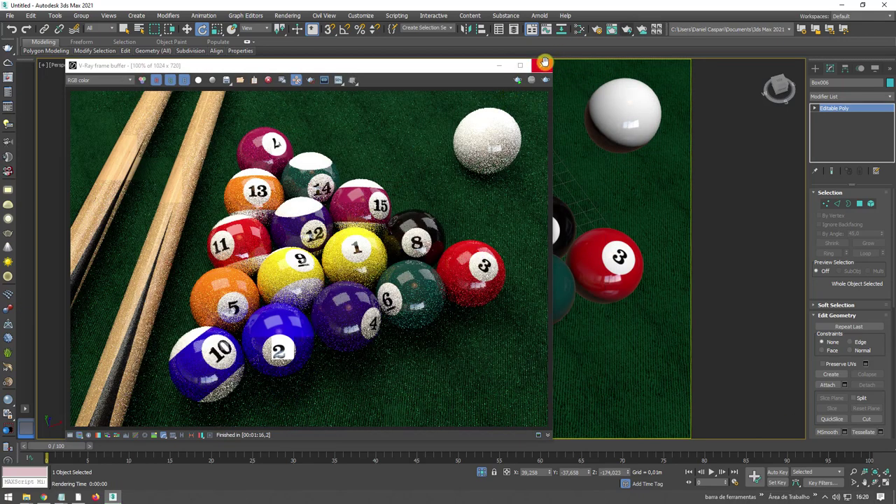
- Close the frame buffer and orbit and zoom the Perspective viewport onto the ball rack
click(539, 65)
scroll(469, 259, down, 5)
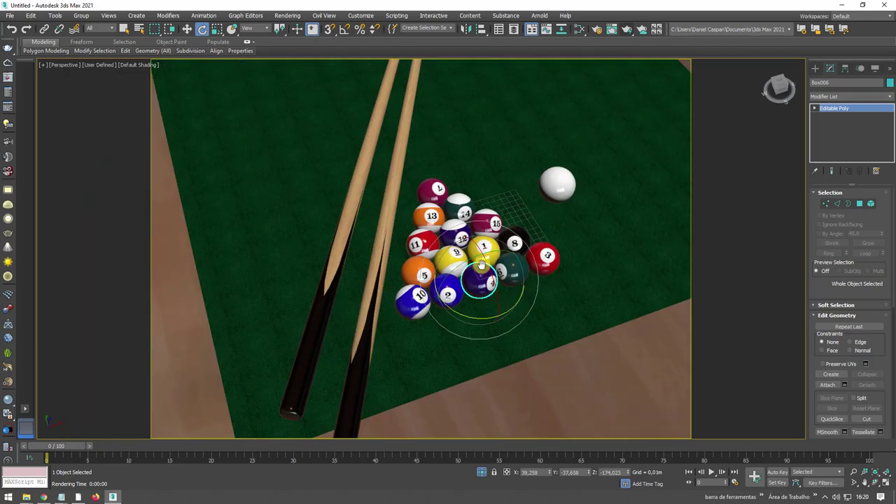
mouse_move(469, 259)
alt+middle_down()
mouse_move(448, 253)
mouse_move(493, 246)
alt+middle_up()
scroll(448, 254, up, 3)
scroll(483, 248, up, 3)
scroll(490, 245, down, 6)
scroll(493, 246, up, 4)
scroll(493, 247, up, 2)
scroll(490, 242, up, 3)
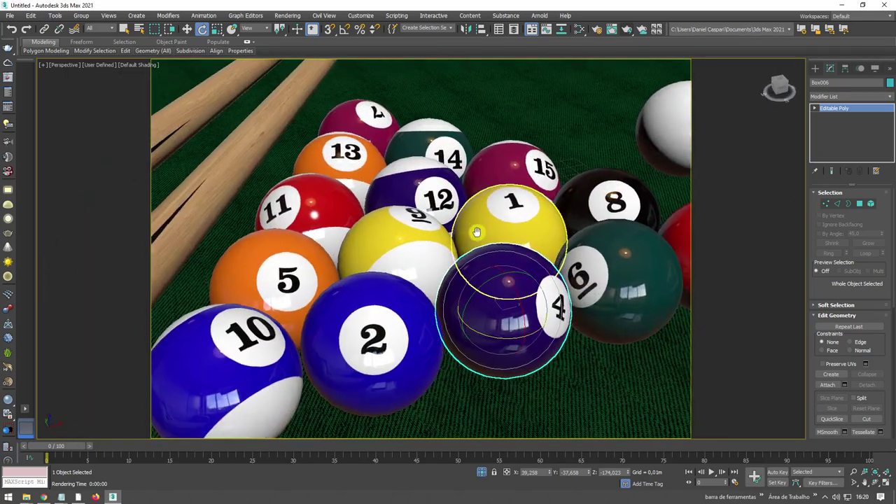
scroll(483, 220, up, 2)
scroll(482, 218, down, 4)
- Lower the view angle on the rack and create PhysCamera001 from the view with Ctrl+C
alt+middle_drag(482, 217, 457, 220)
scroll(464, 225, up, 3)
scroll(464, 224, down, 3)
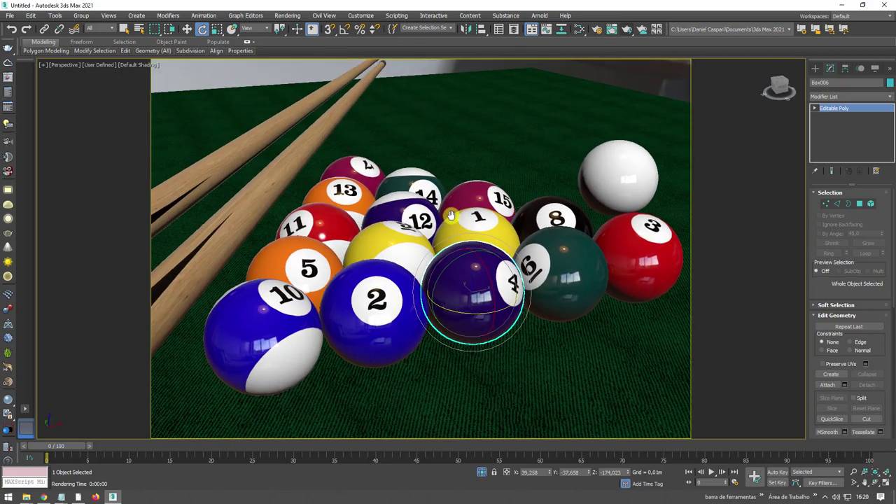
scroll(455, 220, up, 3)
scroll(455, 219, down, 3)
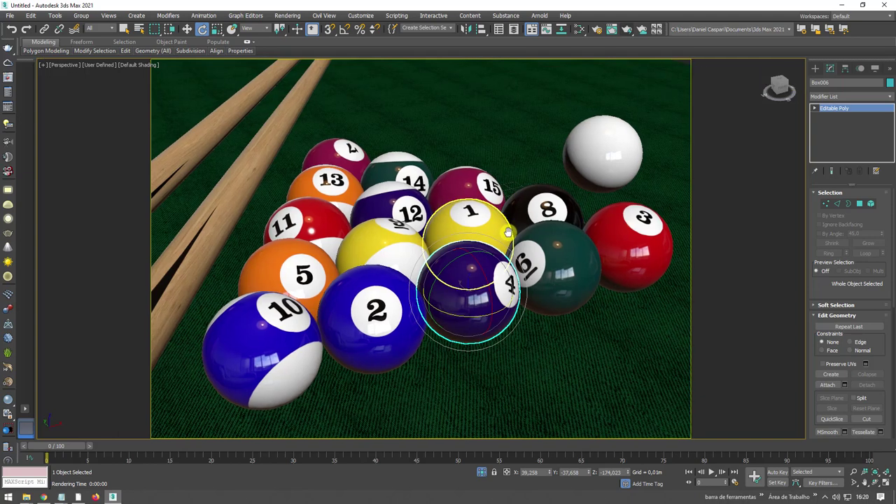
scroll(511, 224, up, 3)
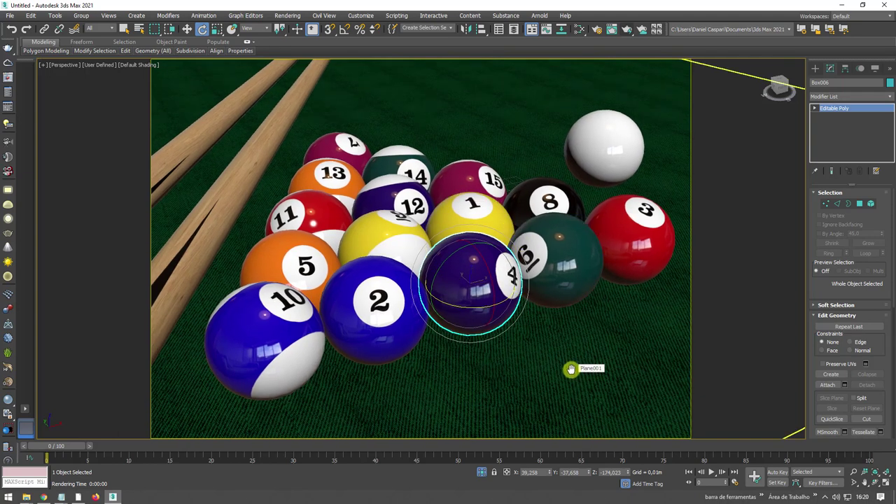
key(ctrl+c)
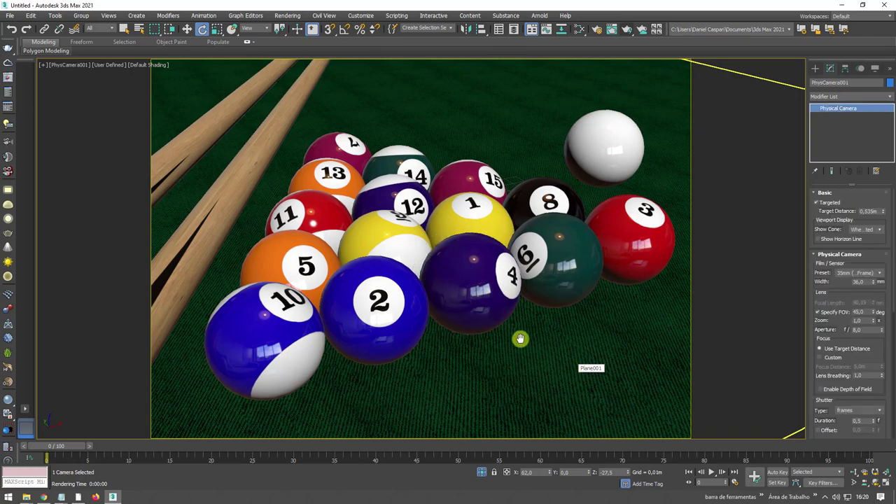
- Switch to a free Perspective view and orbit out to see PhysCamera001 and the table
key(p)
scroll(497, 301, down, 10)
mouse_move(504, 294)
alt+middle_down()
mouse_move(523, 265)
mouse_move(455, 286)
alt+middle_up()
scroll(523, 265, up, 5)
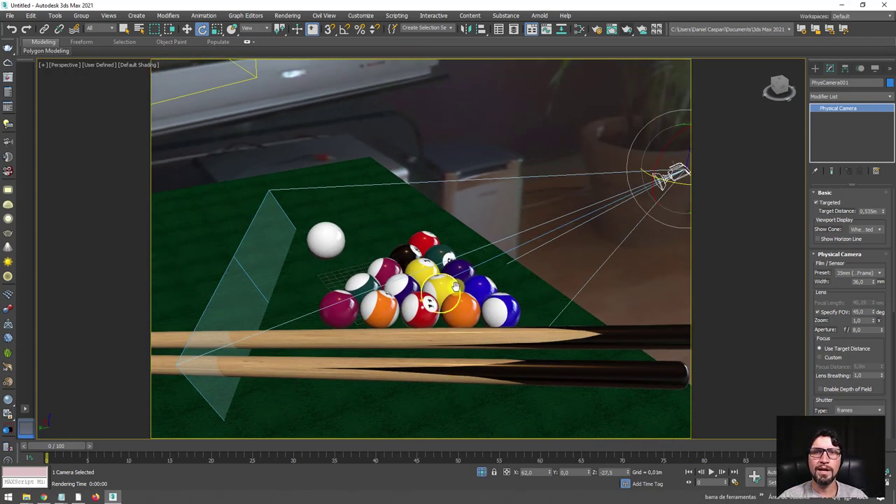
alt+middle_drag(570, 266, 574, 266)
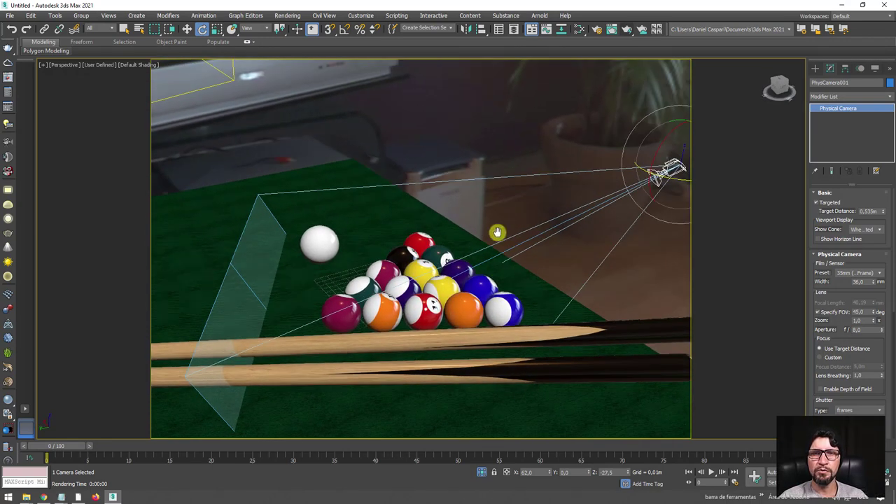
drag(494, 216, 532, 329)
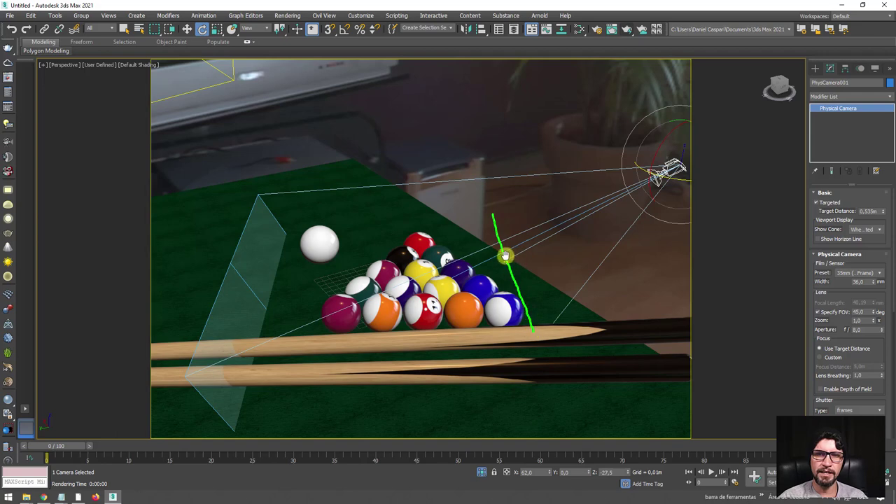
drag(506, 256, 507, 260)
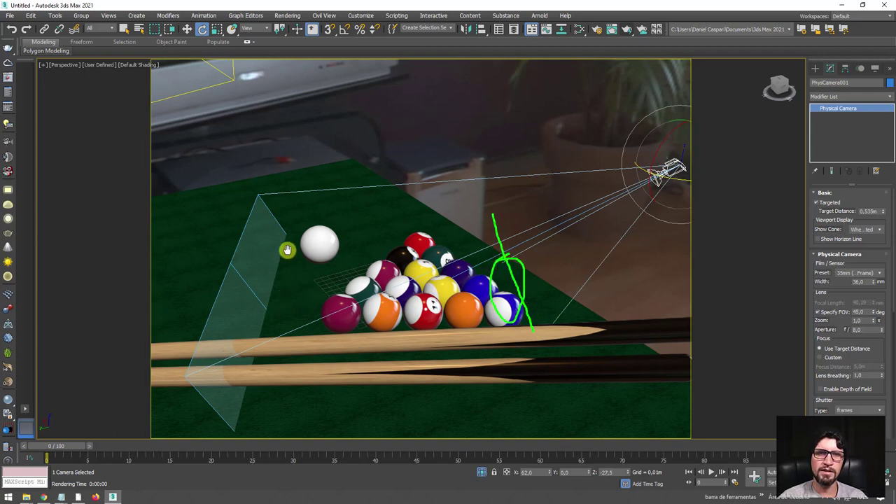
mouse_move(287, 250)
mouse_down()
mouse_move(300, 378)
mouse_move(331, 396)
mouse_up()
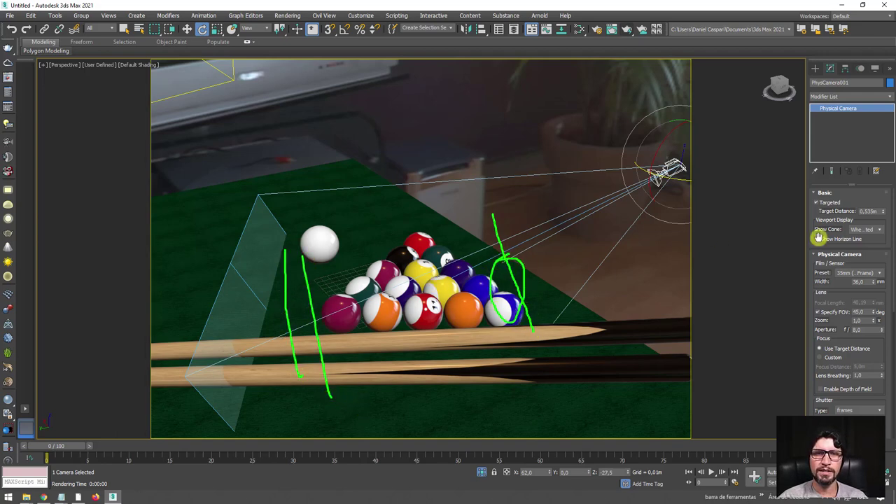
- Drag PhysCamera001's target distance down to about 0.251m
key(Escape)
drag(883, 210, 874, 231)
click(874, 210)
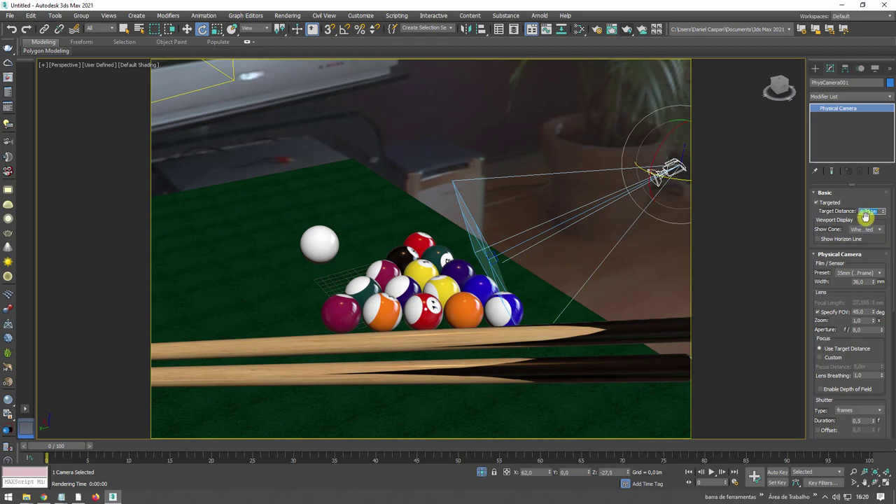
- Add and enable a VRayZDepth render element in Render Setup
click(596, 28)
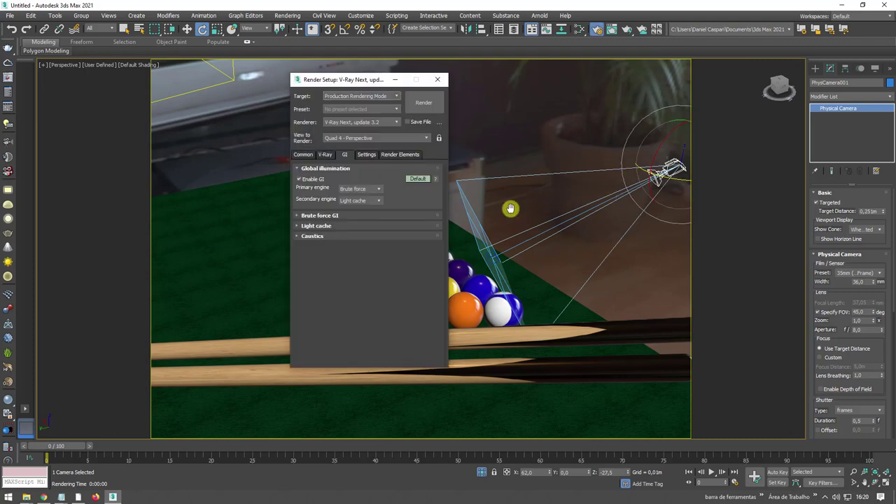
click(399, 154)
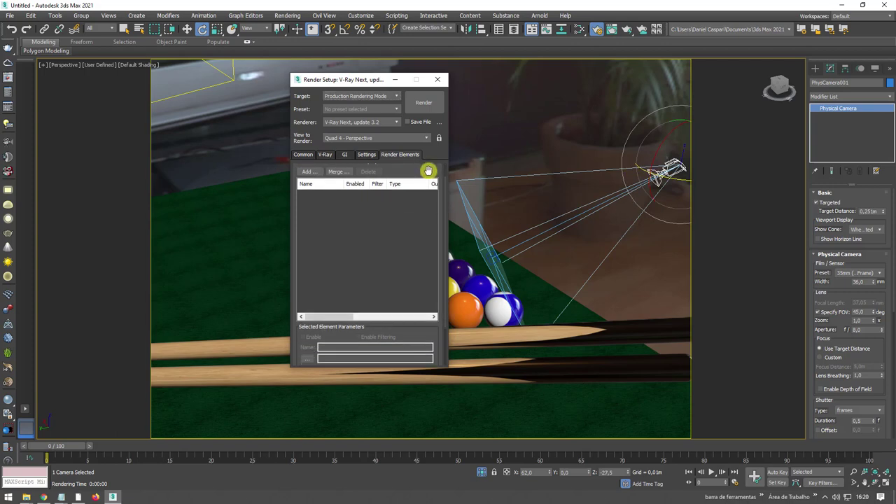
click(309, 190)
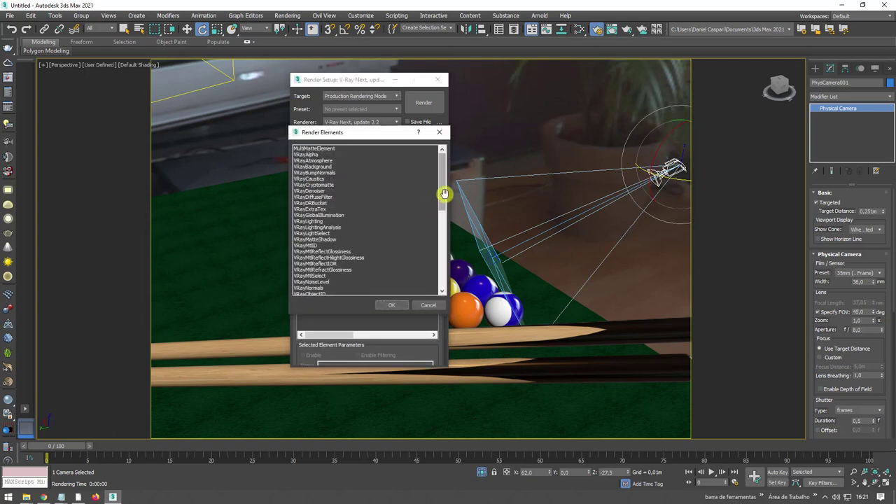
drag(442, 194, 442, 288)
click(311, 276)
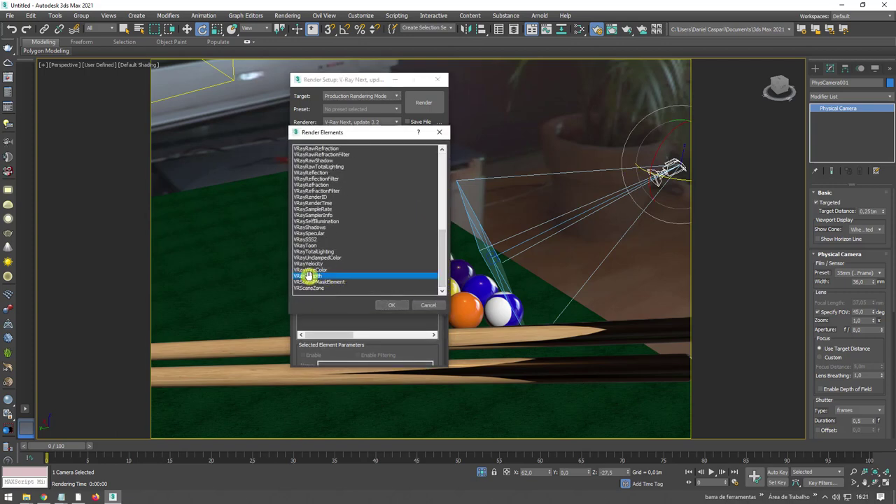
click(390, 305)
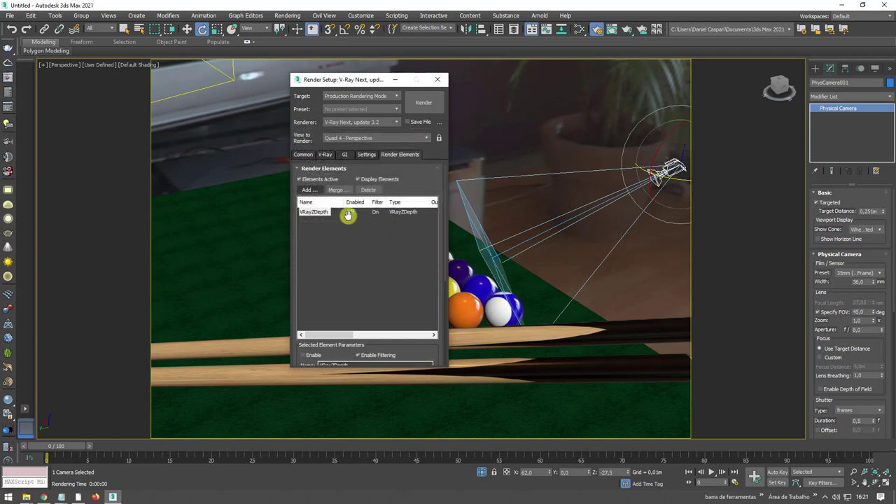
drag(425, 187, 425, 136)
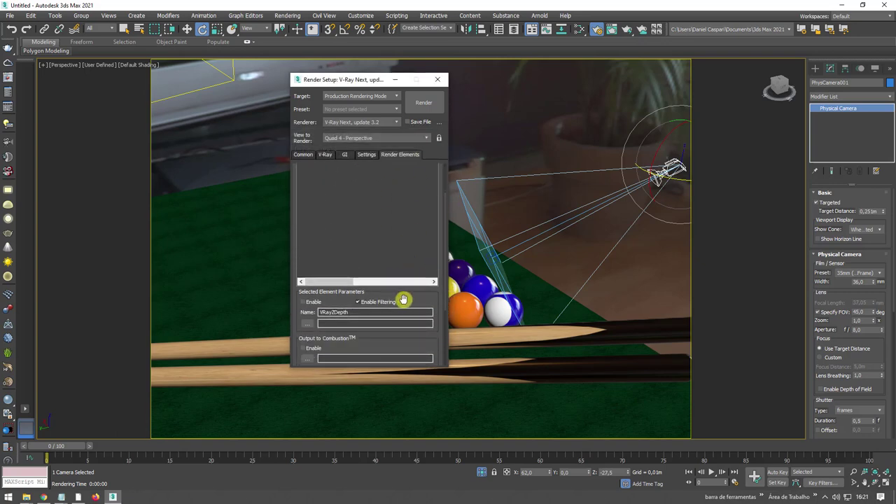
click(308, 284)
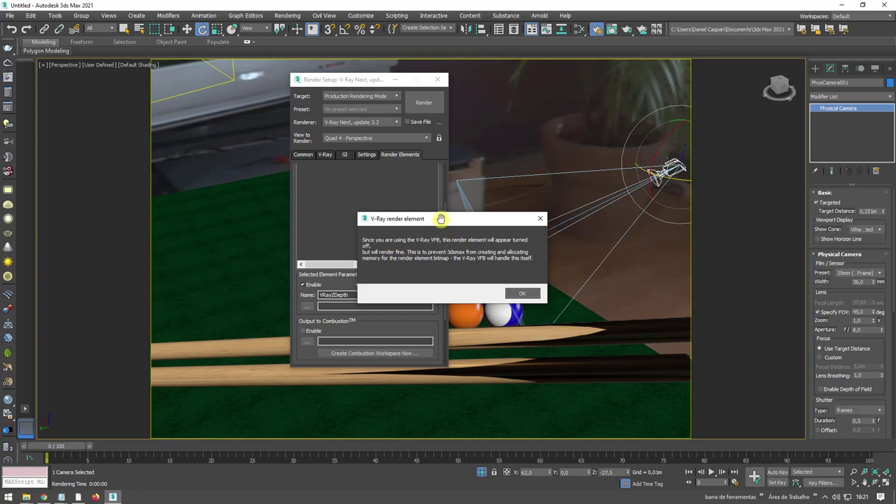
drag(434, 219, 456, 202)
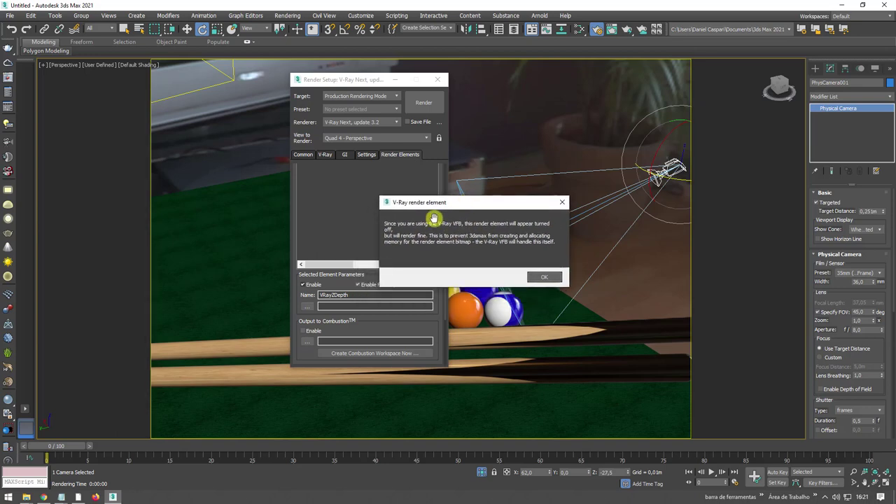
click(540, 276)
- Review the V-Ray renderer, frame buffer and system settings, then return to render elements
click(309, 155)
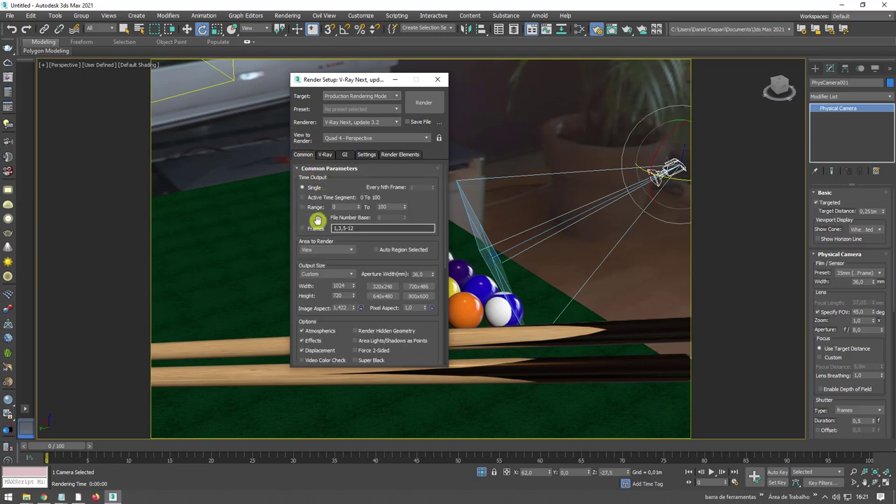
click(324, 154)
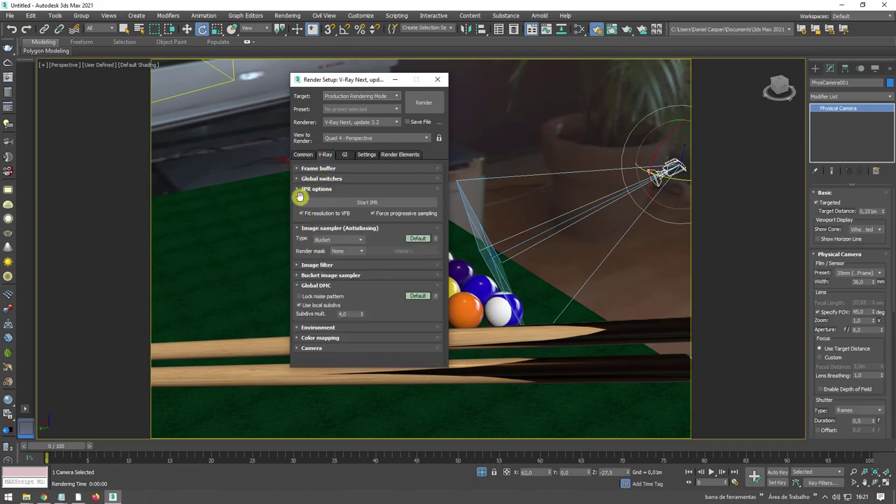
click(299, 168)
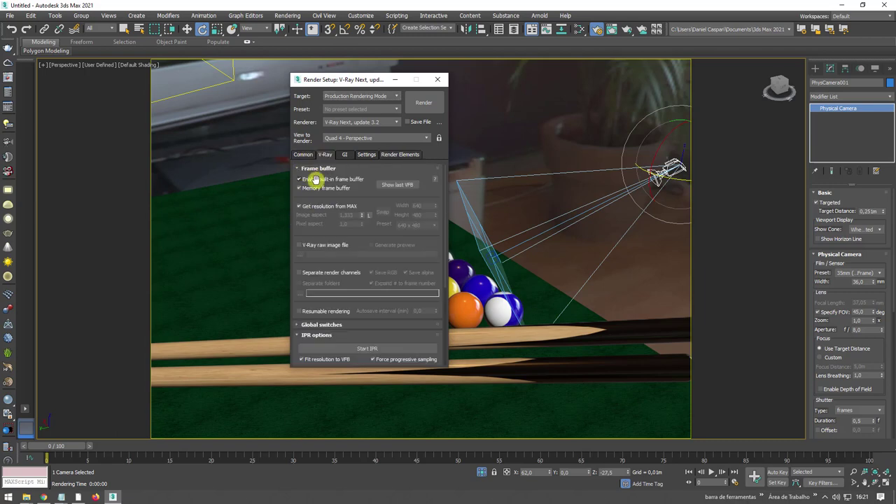
click(369, 154)
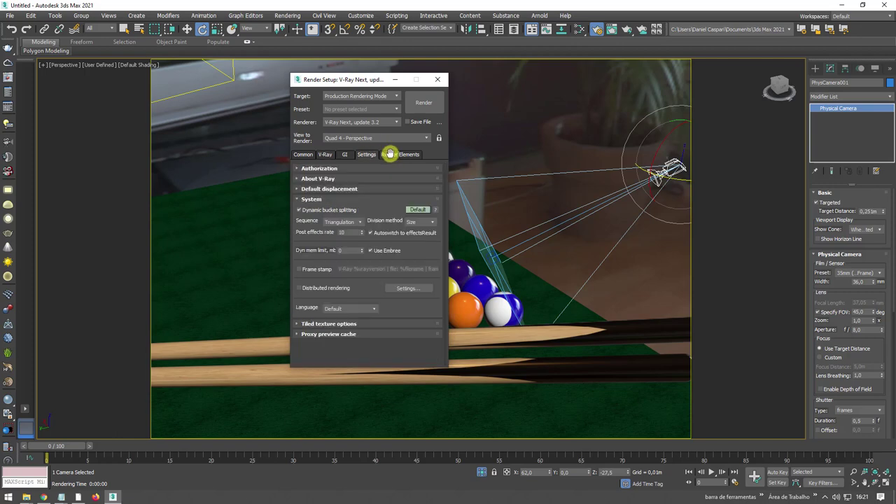
click(394, 154)
mouse_move(393, 279)
mouse_down()
mouse_move(421, 196)
mouse_move(426, 329)
mouse_move(424, 203)
mouse_up()
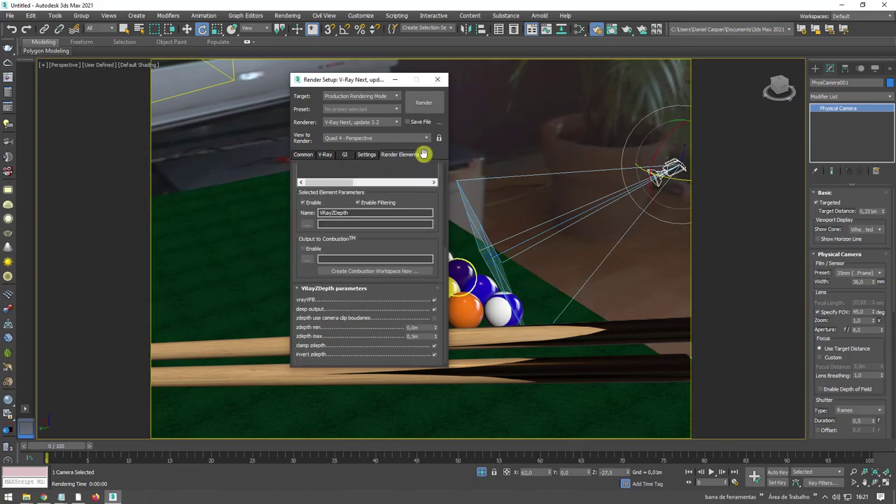
- Edit the zdepth min value and push the camera's target distance farther out
double_click(396, 327)
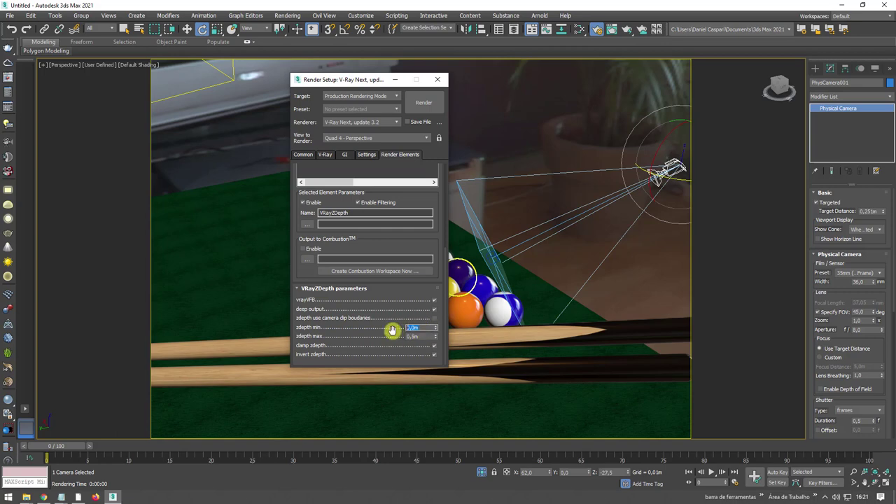
text(3)
key(Return)
double_click(422, 327)
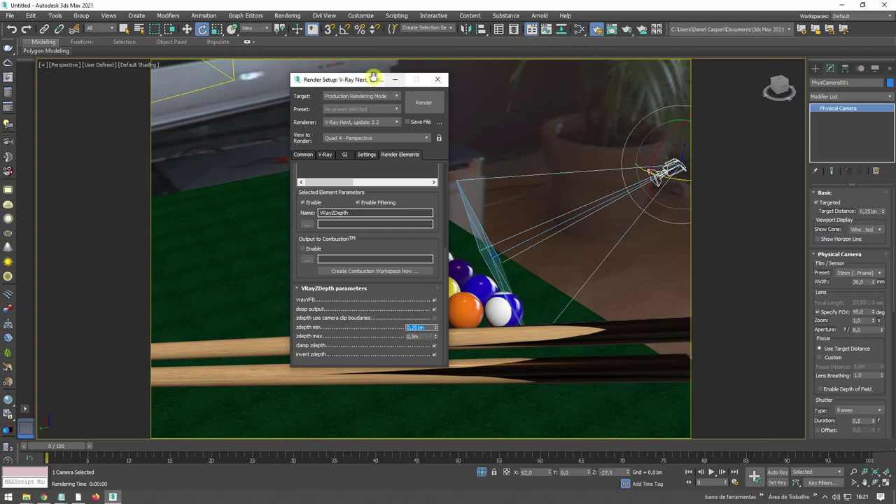
drag(382, 79, 253, 70)
drag(883, 208, 30, 180)
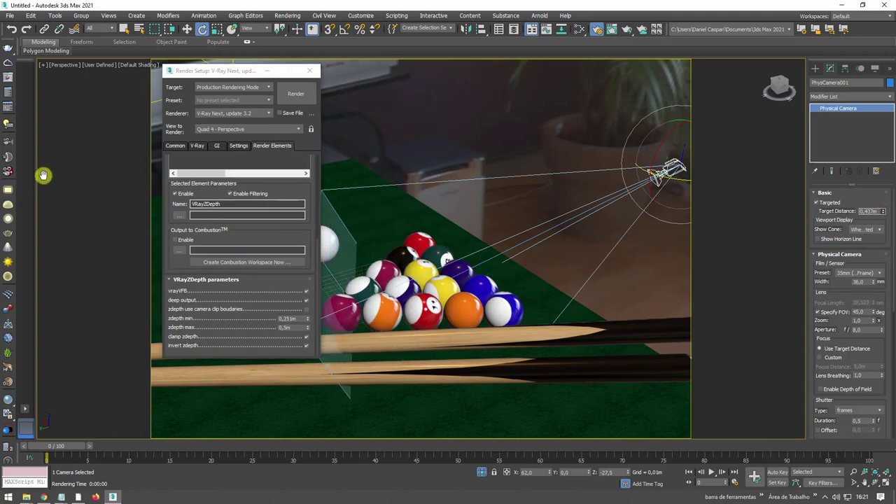
drag(30, 180, 31, 175)
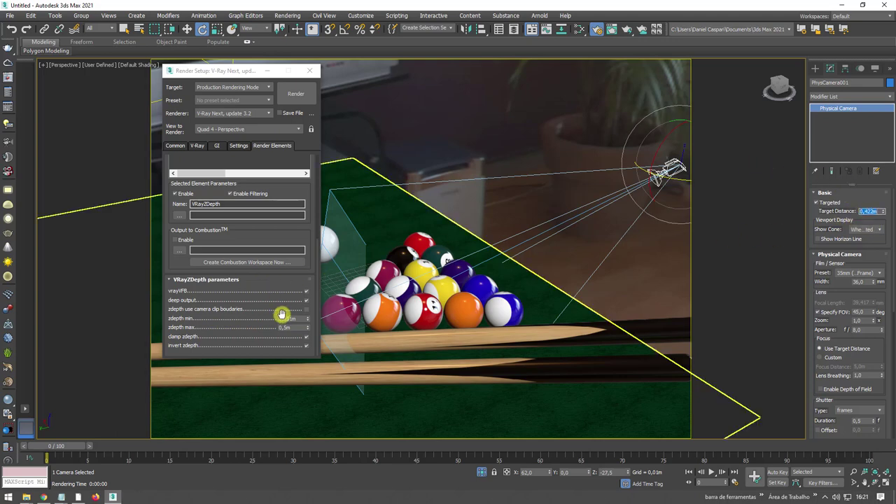
- Dismiss the accidental clone prompt and set VRayZDepth zdepth max to 0,422m
key(ctrl+n)
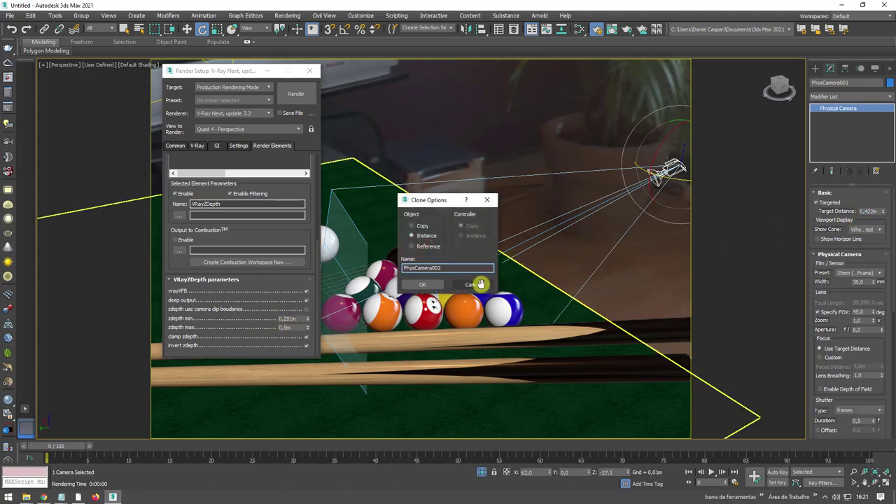
click(477, 280)
double_click(288, 328)
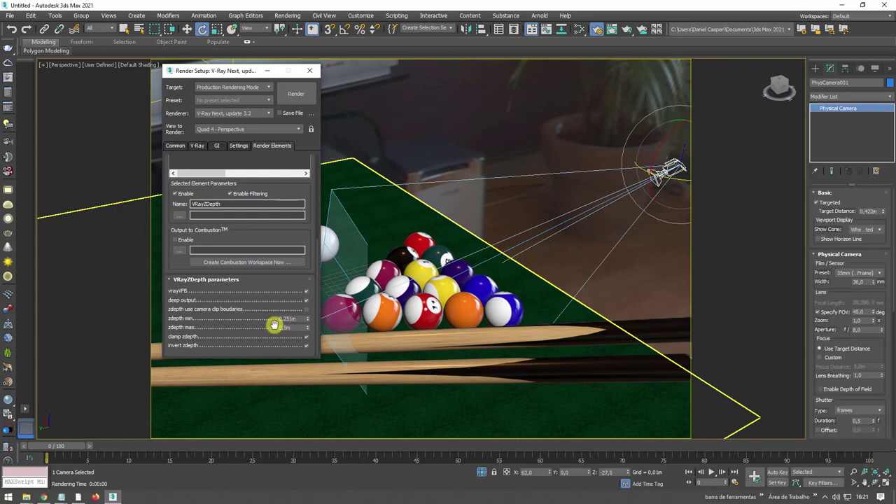
text(0,422)
key(Return)
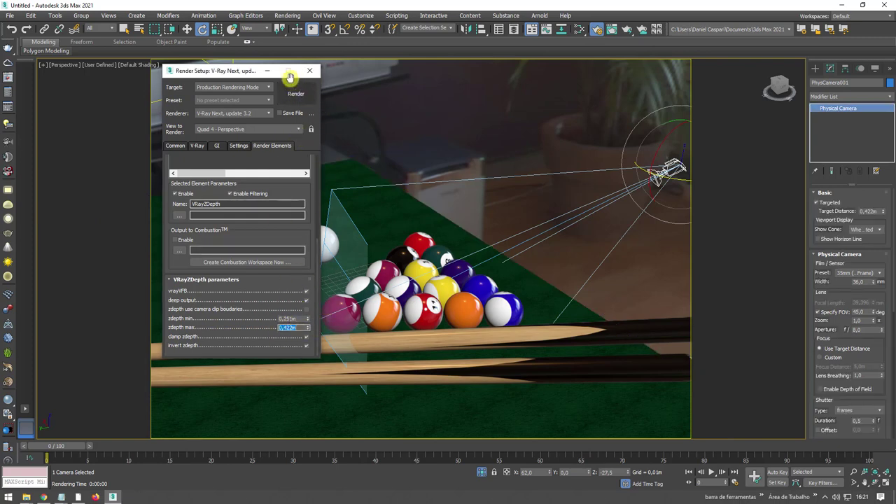
click(309, 70)
- Through PhysCamera001, lock the image aspect at 1,42222 and run a 100×70 test render
key(c)
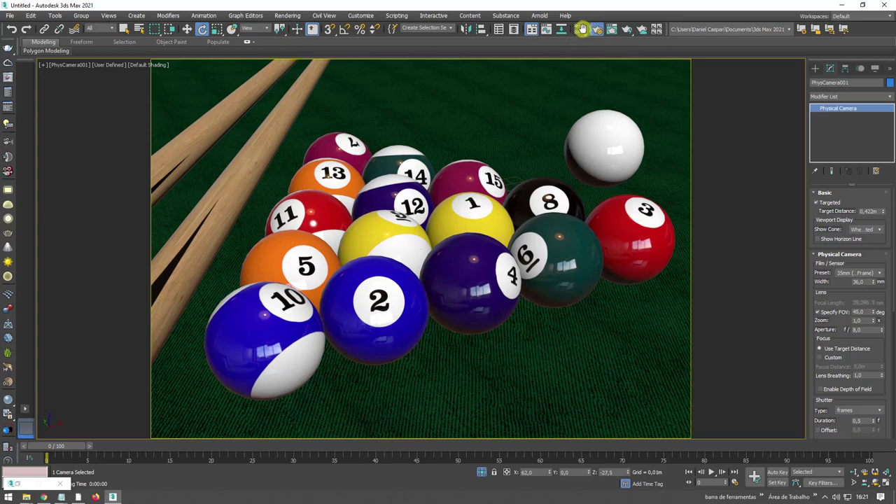
click(596, 29)
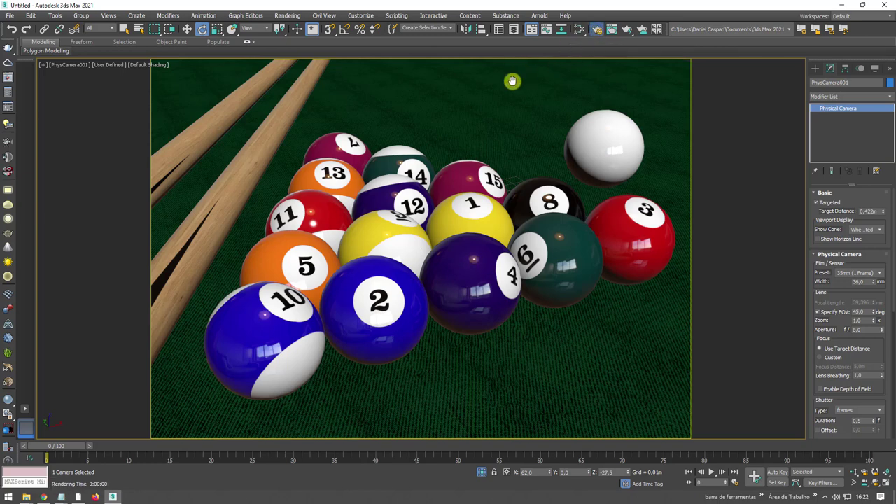
click(597, 28)
click(174, 145)
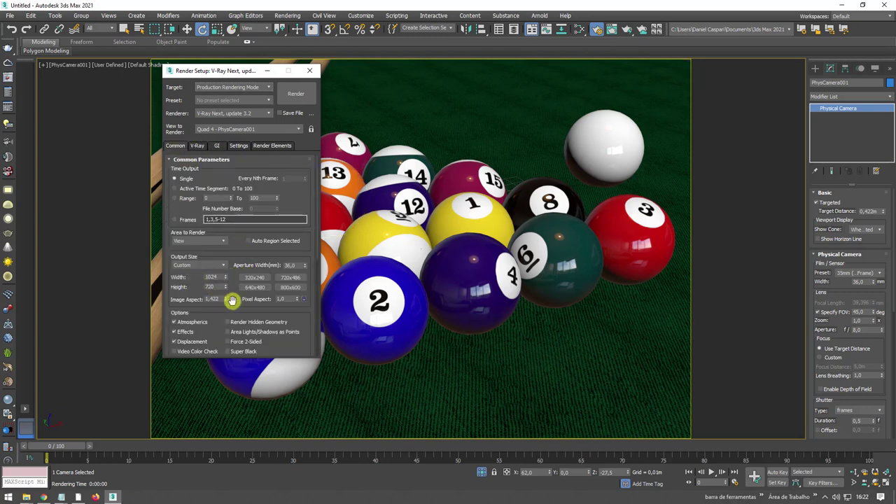
click(231, 300)
text(100)
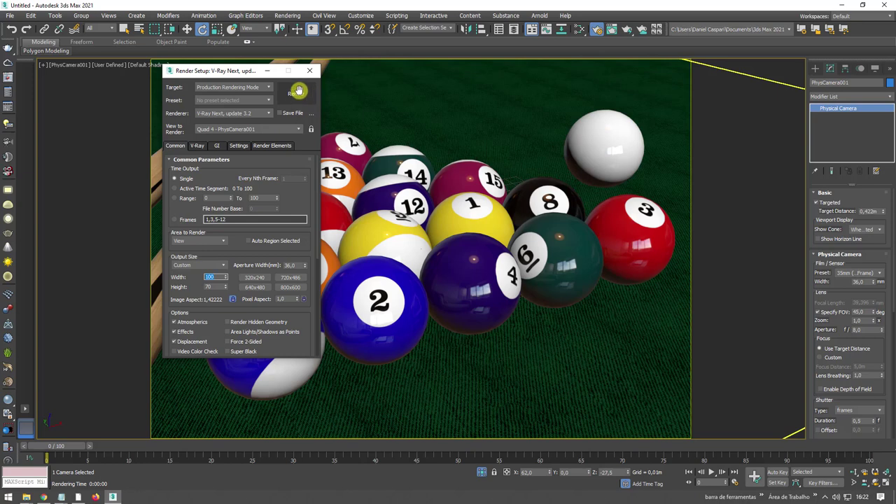
click(298, 91)
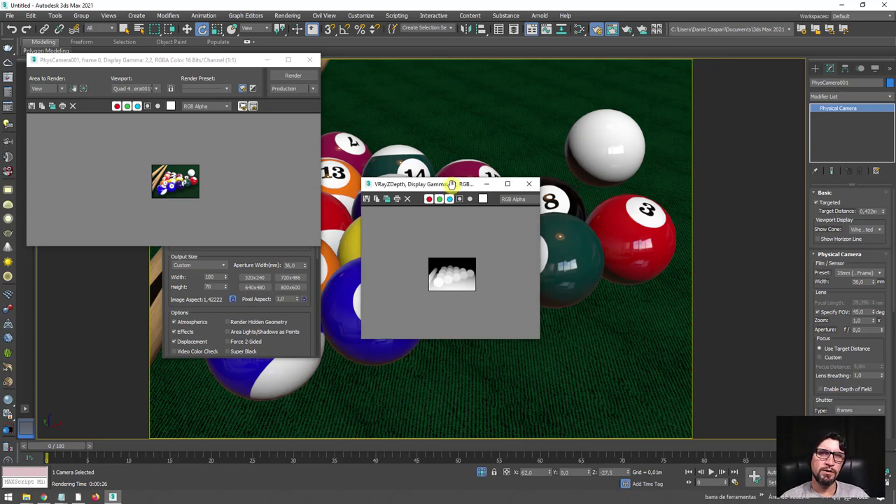
- Move and zoom the VRayZDepth preview to inspect it, then close both test-render windows
drag(448, 183, 425, 109)
scroll(428, 196, up, 5)
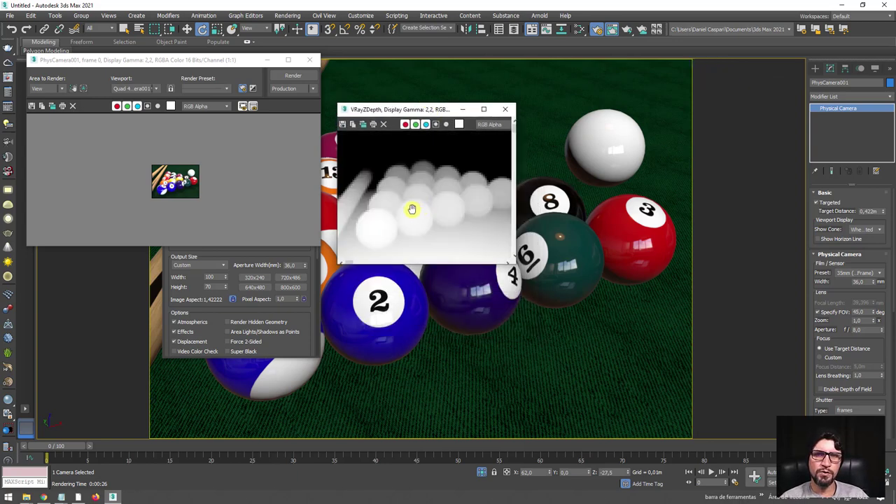
scroll(443, 197, up, 2)
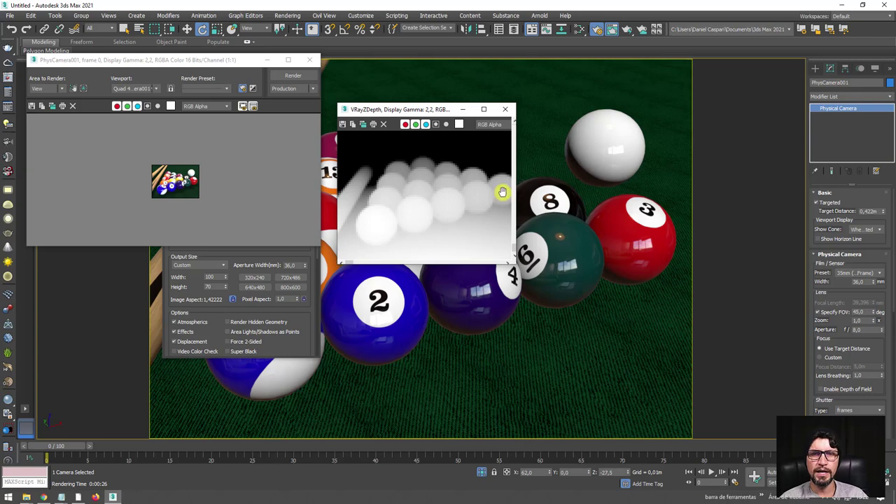
scroll(493, 201, down, 5)
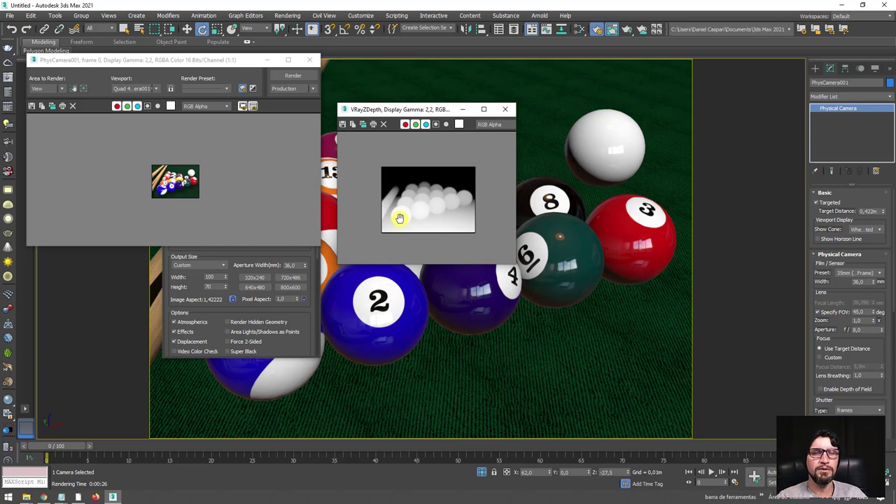
click(501, 108)
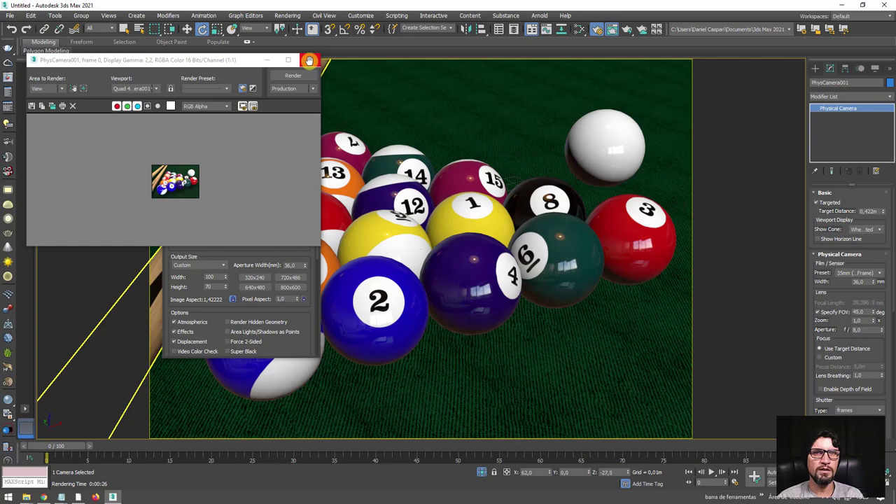
click(308, 60)
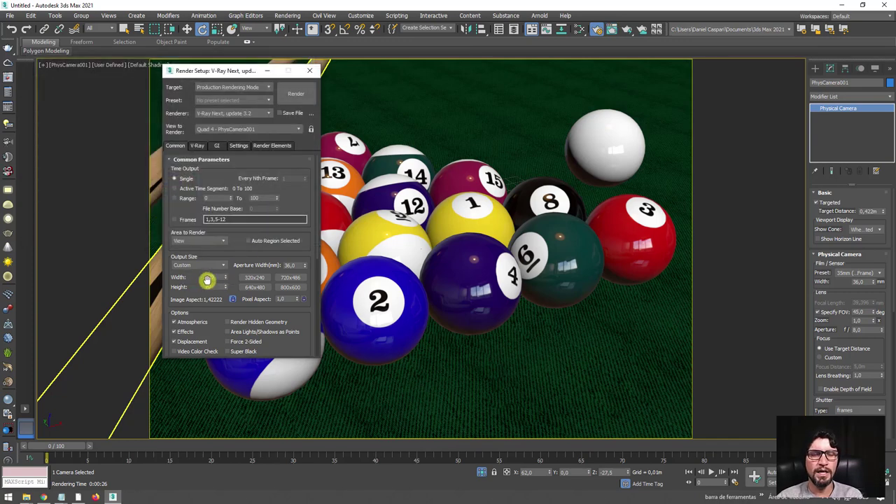
- Set output width back to 1024 and start the full-resolution 1024×720 final render
drag(208, 280, 226, 280)
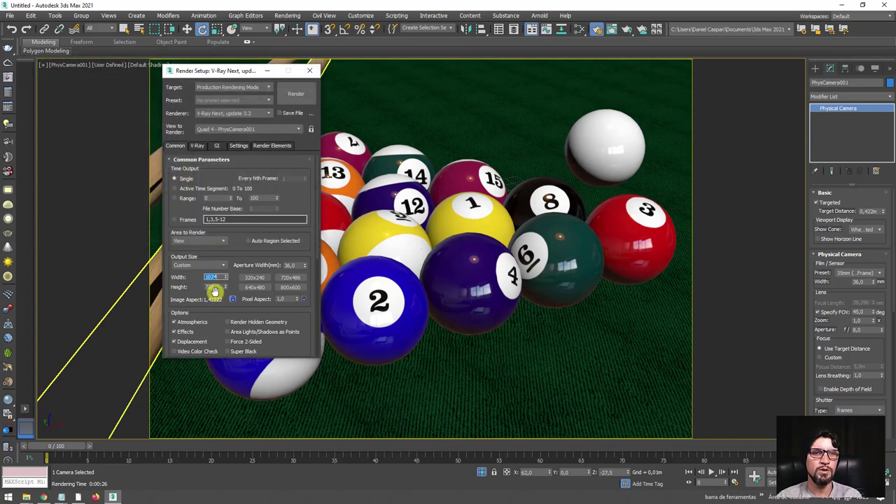
drag(231, 71, 219, 70)
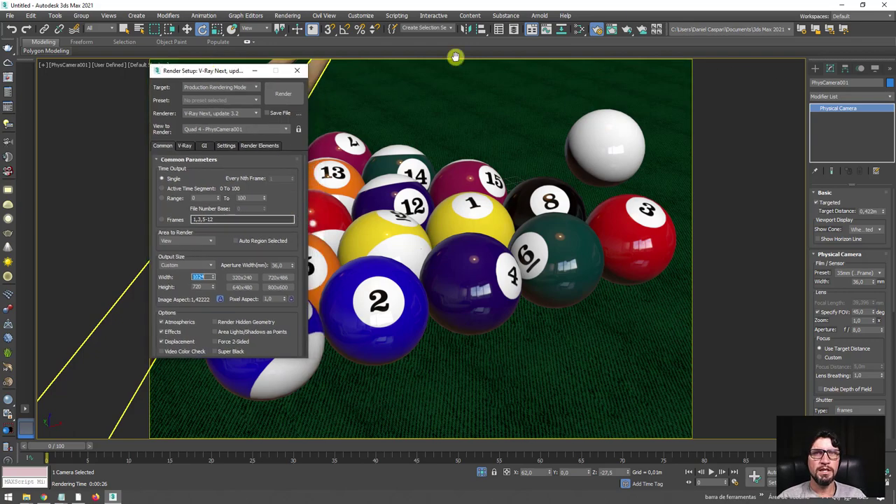
click(628, 28)
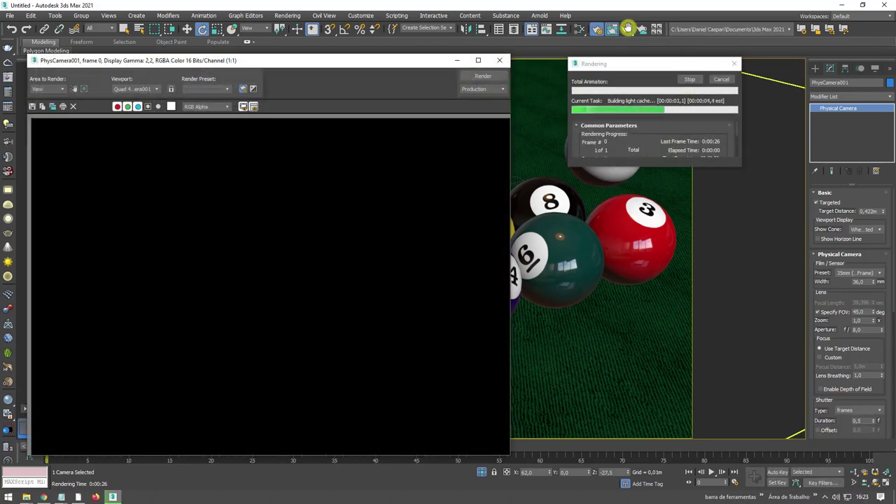
mouse_move(285, 62)
mouse_down()
mouse_move(327, 66)
mouse_move(320, 54)
mouse_up()
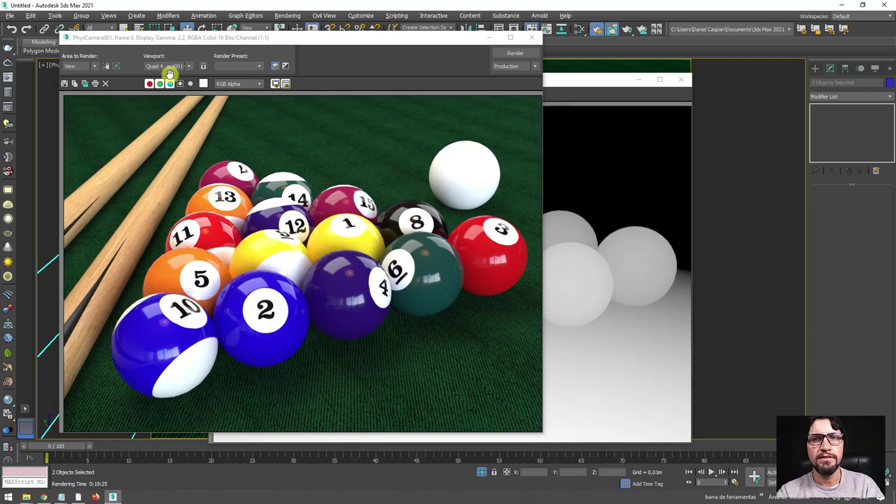
- Arrange the render windows and save the colour render into the billiard tutorial project folder
mouse_move(332, 37)
mouse_down()
mouse_move(442, 84)
mouse_move(363, 47)
mouse_up()
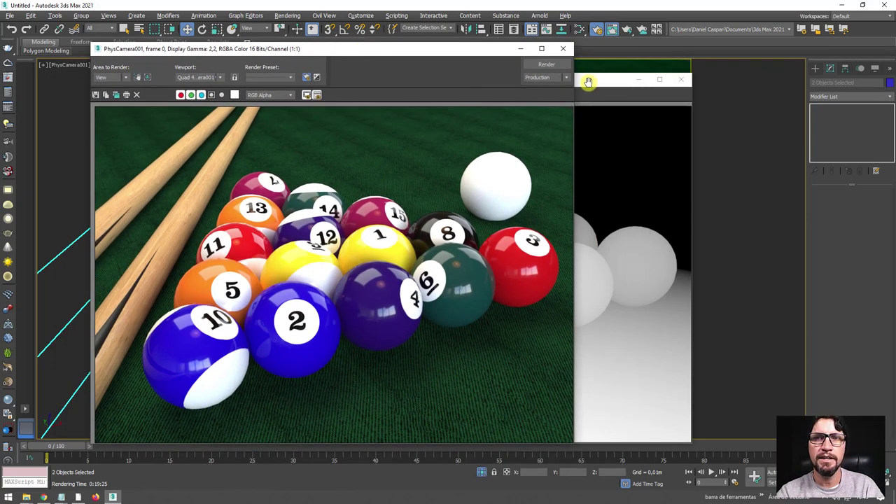
mouse_move(586, 80)
mouse_down()
mouse_move(618, 73)
mouse_move(572, 60)
mouse_up()
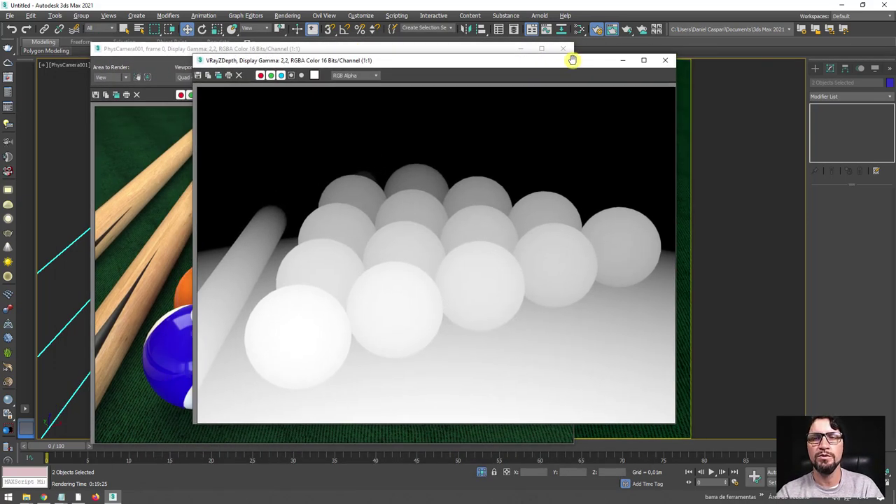
drag(420, 58, 576, 52)
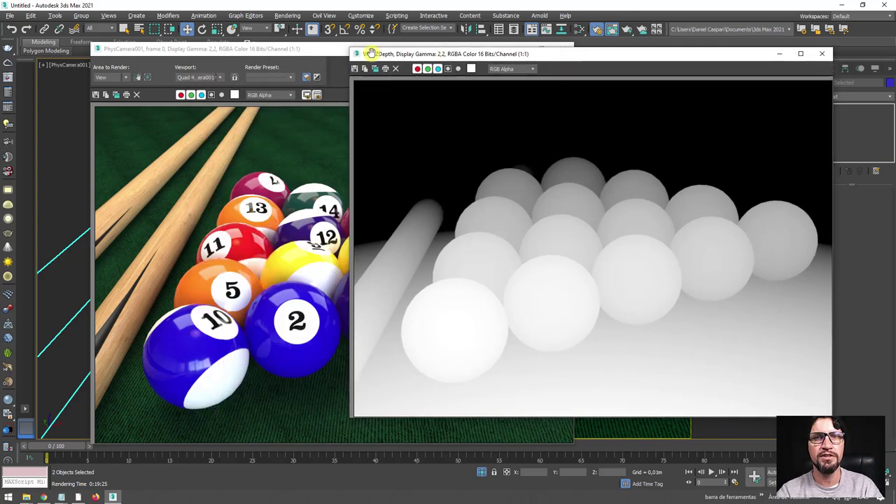
drag(315, 48, 301, 47)
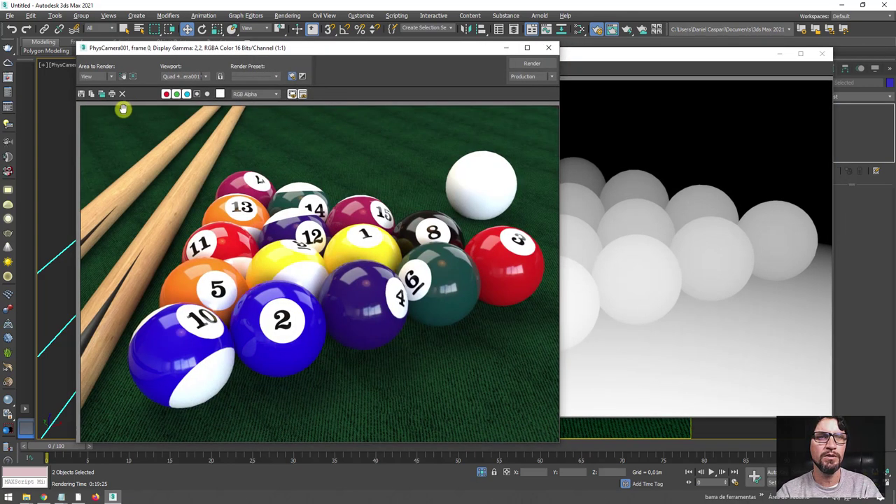
click(81, 93)
click(110, 155)
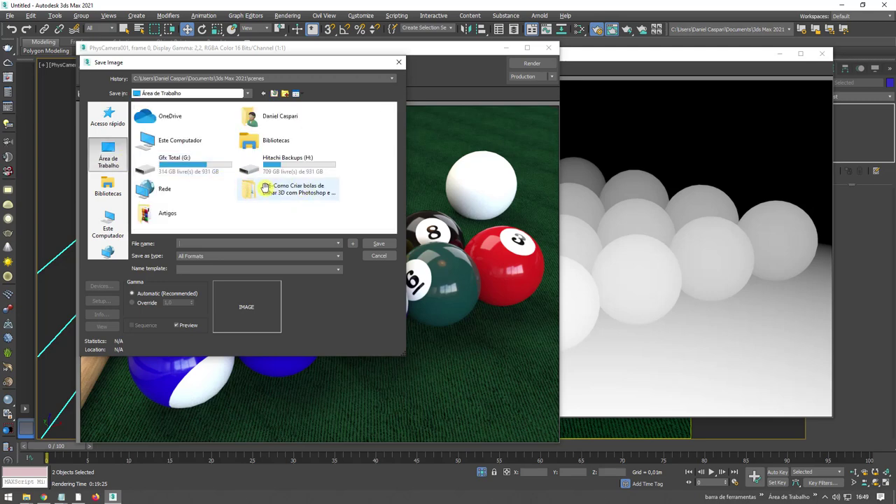
click(264, 189)
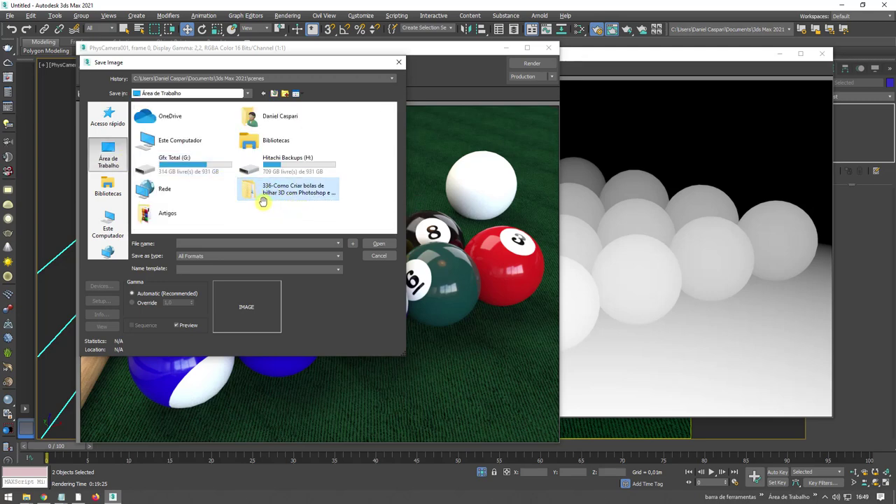
double_click(255, 191)
- Create a Render folder and save the colour render there as JPEG 'Imagem'
click(286, 93)
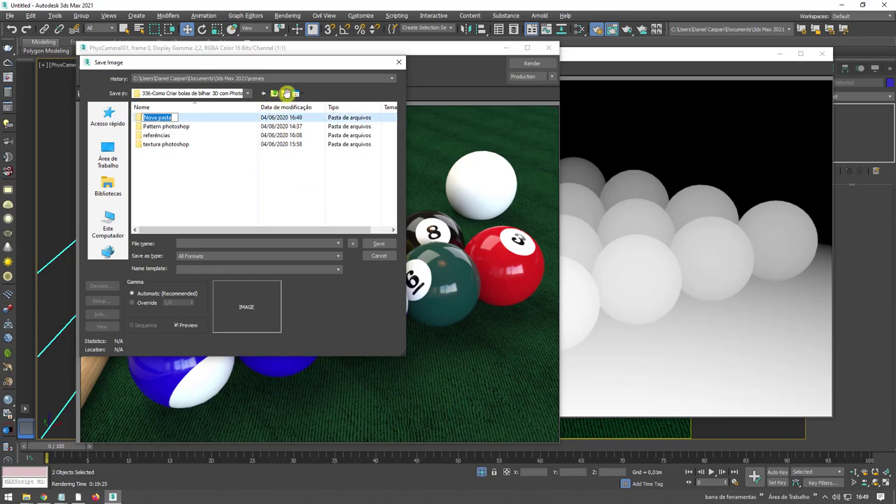
text(Render)
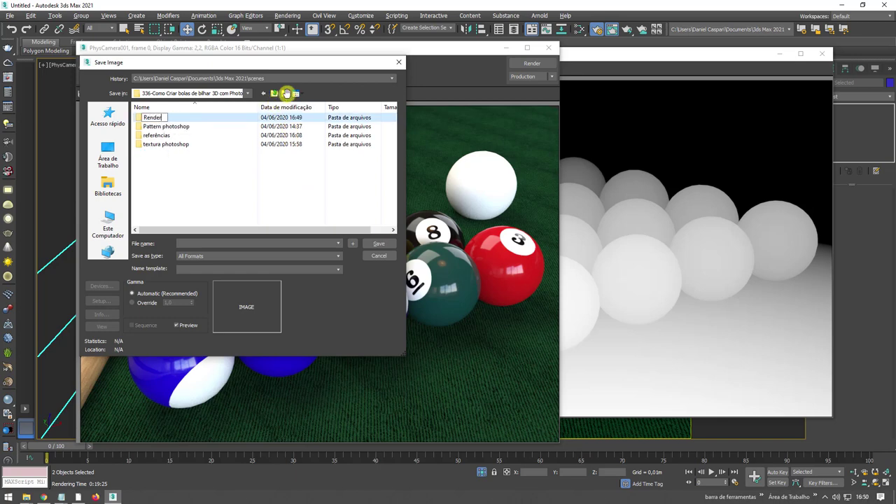
key(Return)
double_click(152, 117)
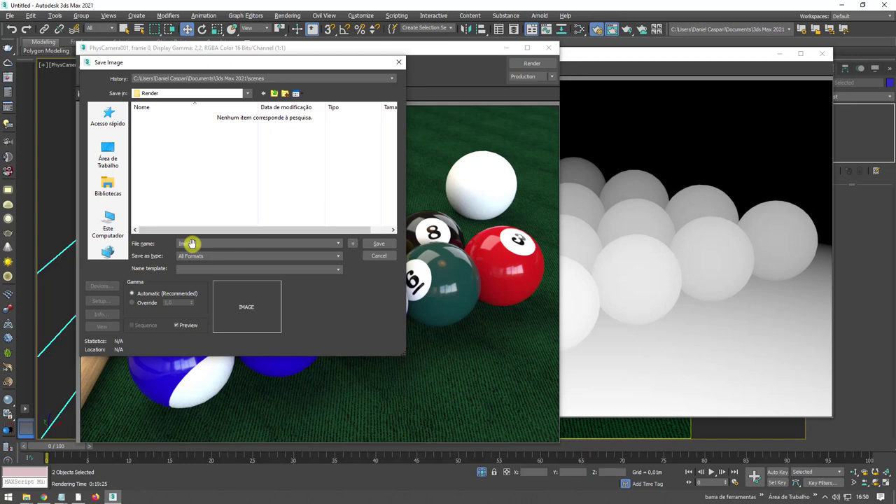
key(Tab)
key(alt+Down)
key(Down)
key(Down)
key(Down)
key(Up)
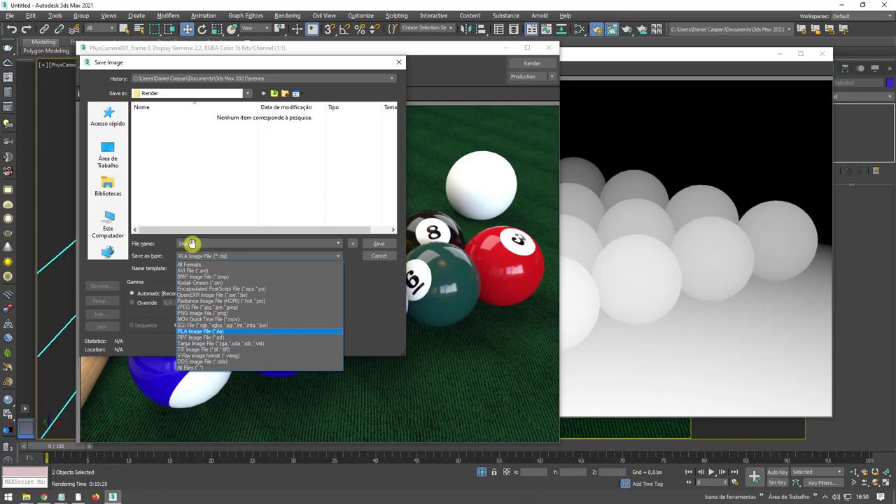
key(Up)
key(Up)
key(Up)
key(Return)
key(Return)
key(Return)
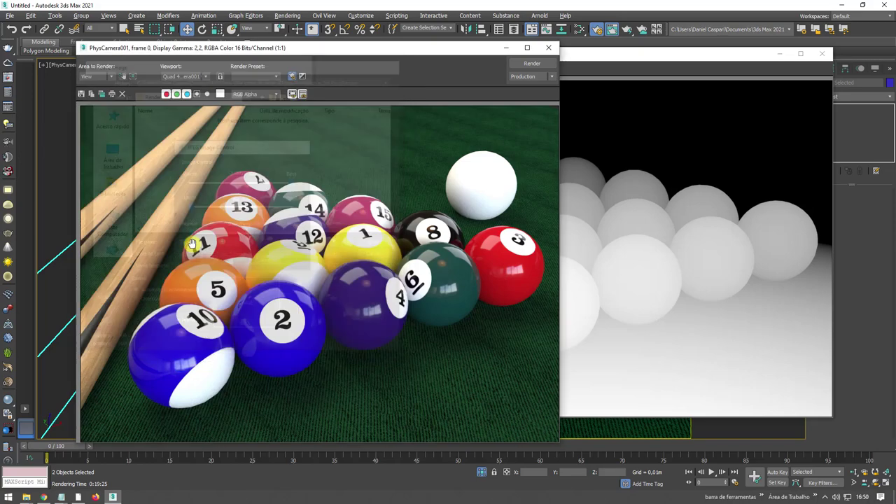
- Save the Z-depth render as JPEG 'ImagemZD' in the Render folder
click(570, 54)
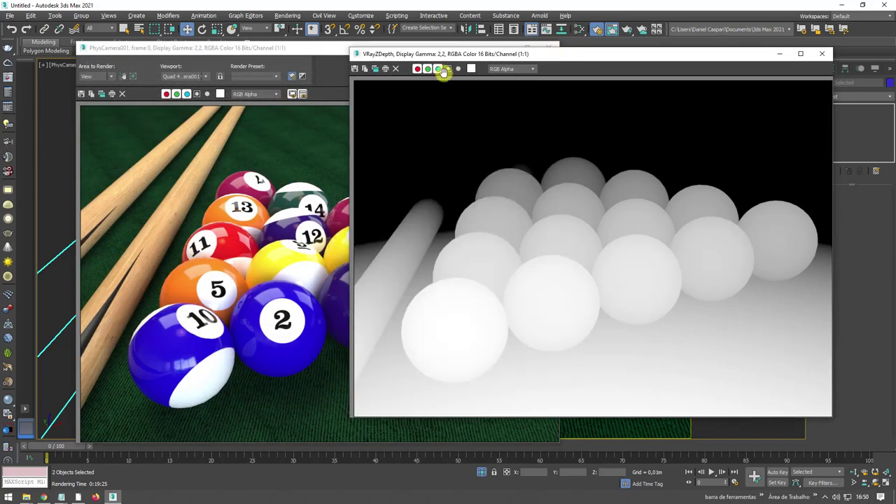
click(354, 67)
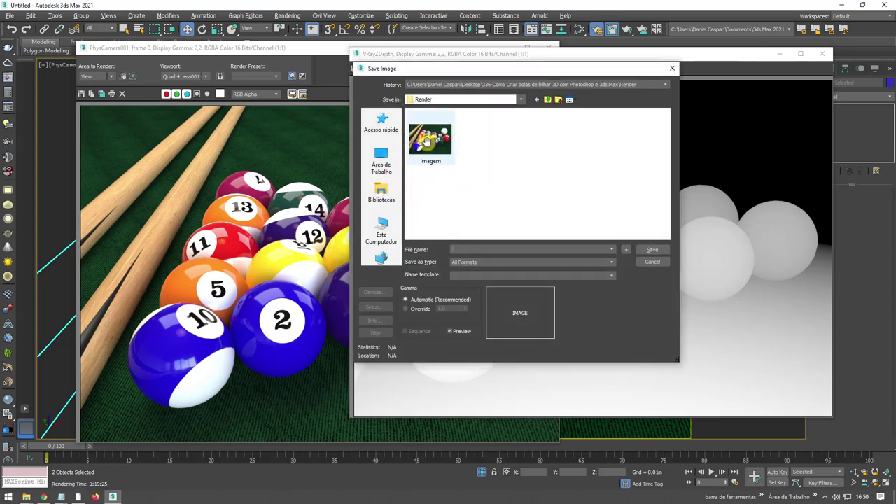
text(Imagem3D)
click(489, 250)
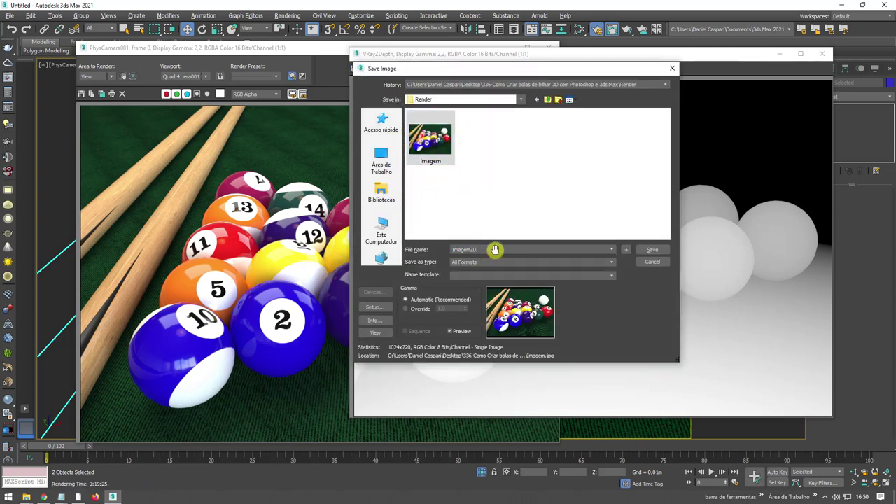
click(476, 262)
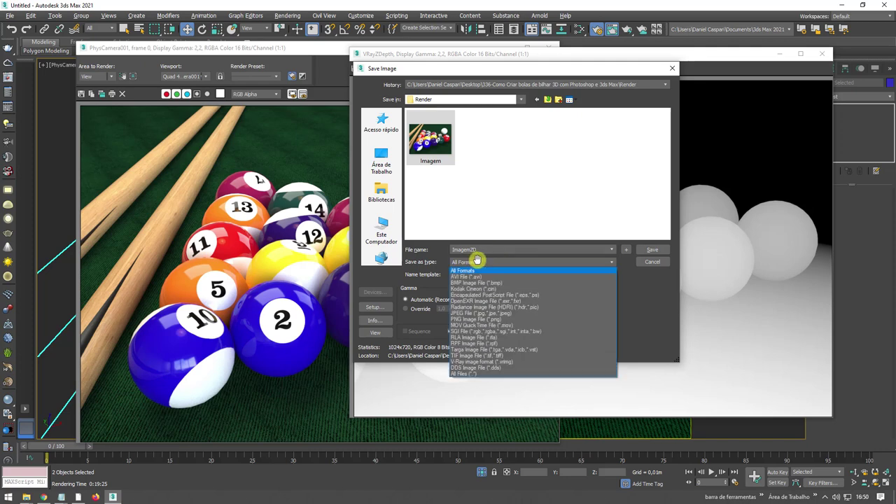
click(463, 313)
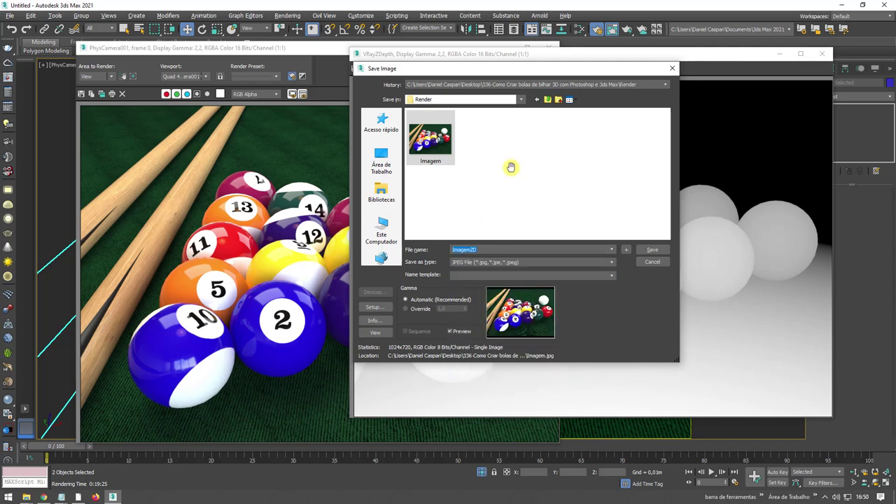
key(Return)
key(Return)
- Minimize both frame buffers and switch to Photoshop's MadeiraTaco.jpg document
drag(784, 57, 643, 54)
click(635, 54)
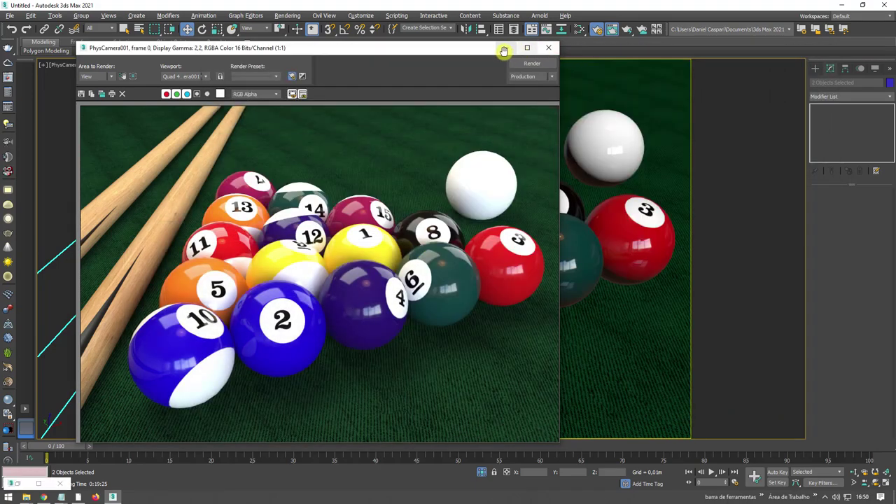
click(504, 49)
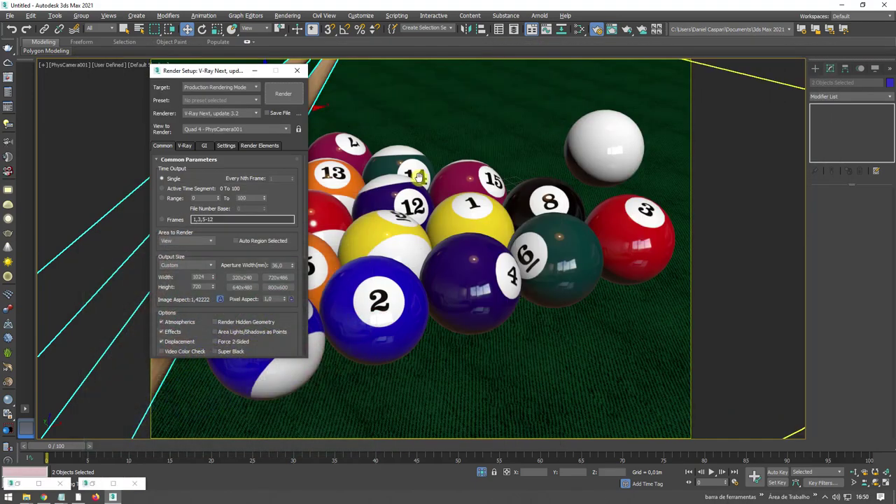
click(79, 497)
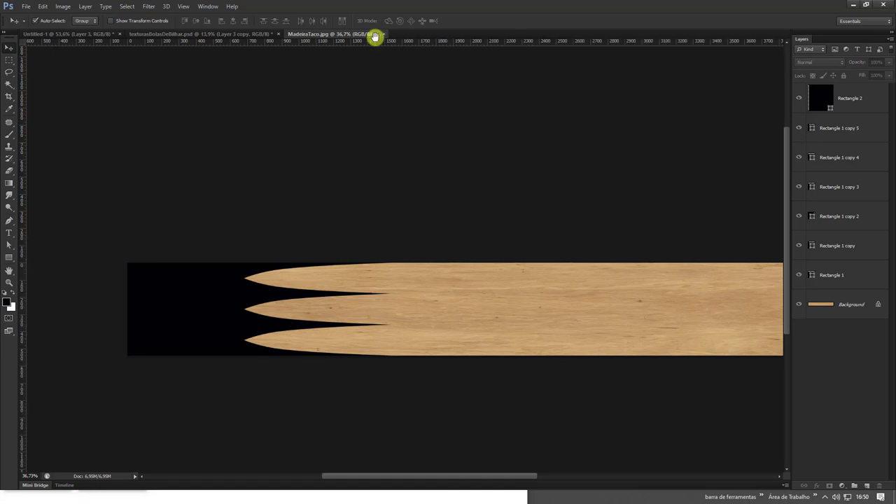
click(228, 33)
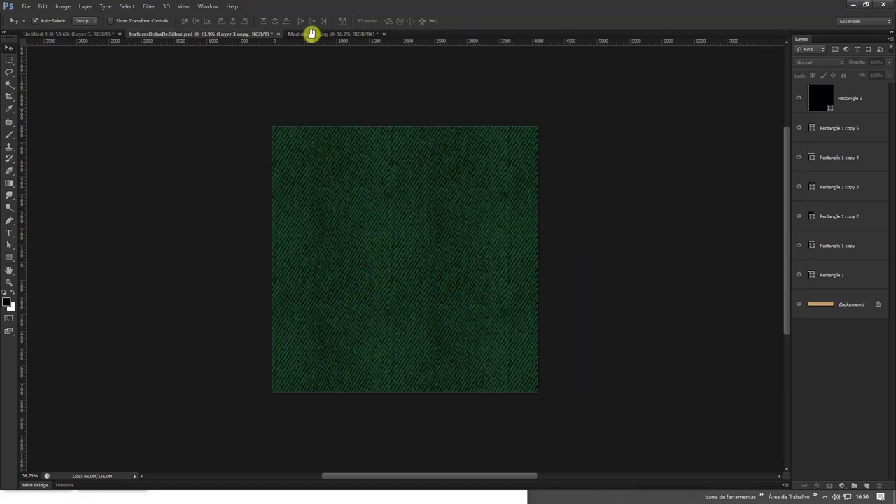
click(352, 33)
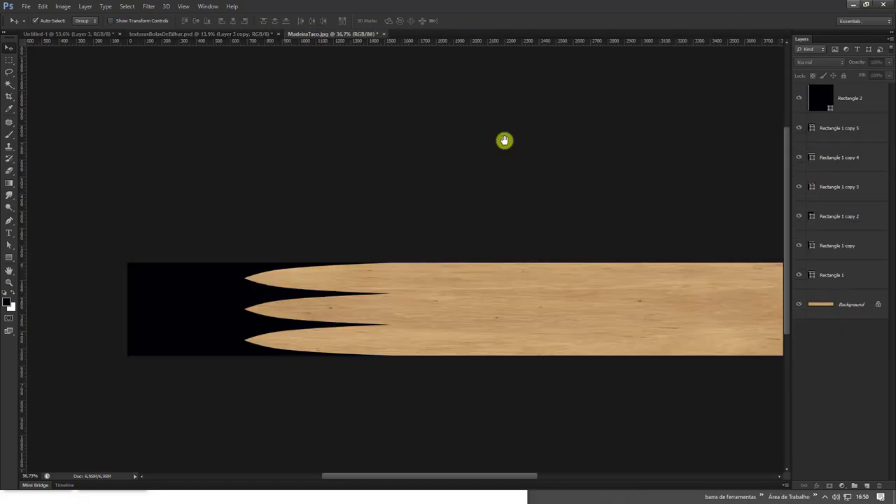
- Open the Render folder in File Explorer and drag Imagem onto Photoshop's taskbar button
click(851, 5)
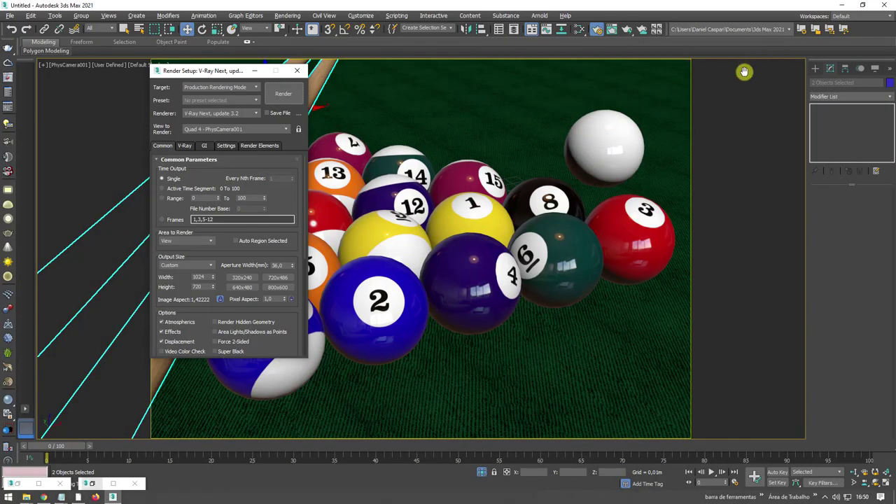
click(836, 5)
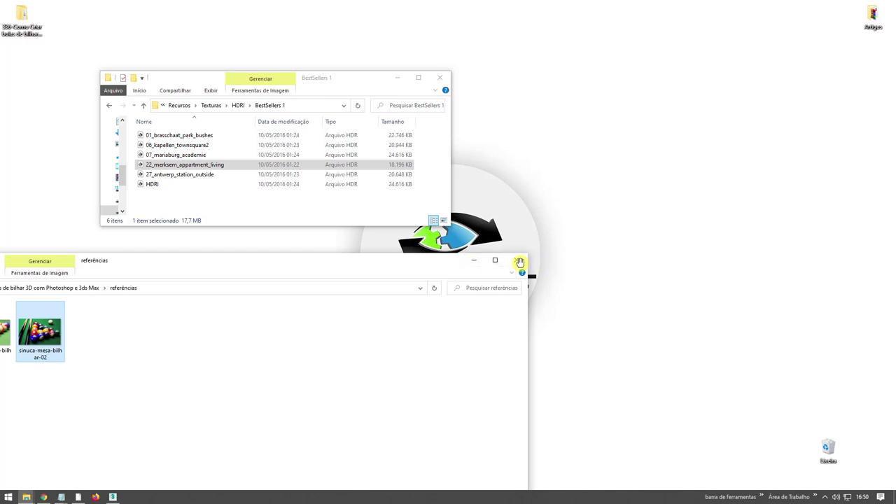
drag(346, 283, 415, 131)
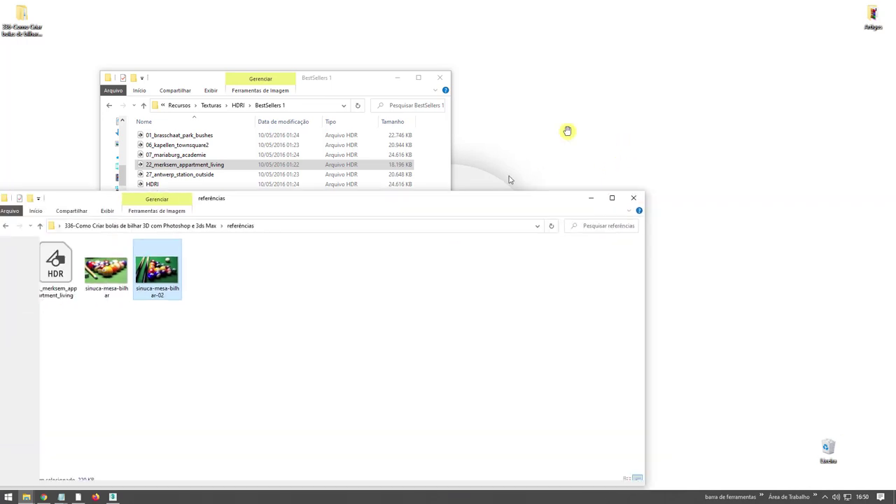
click(302, 116)
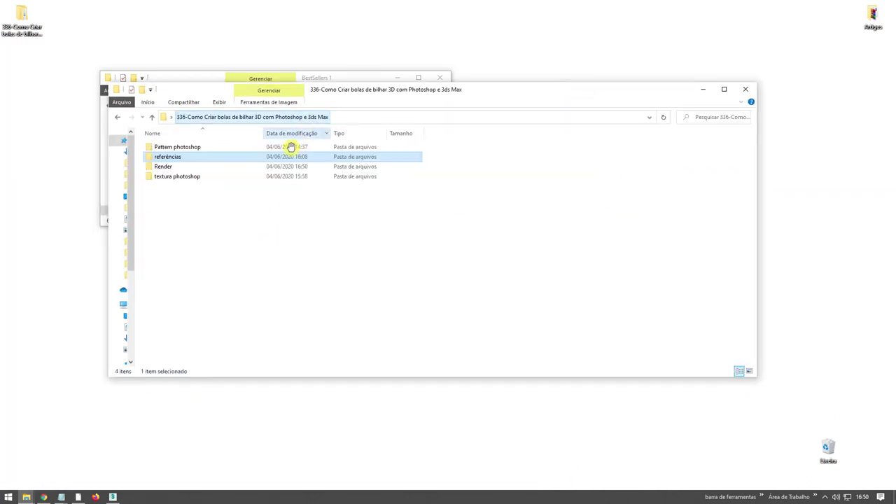
click(162, 167)
double_click(164, 167)
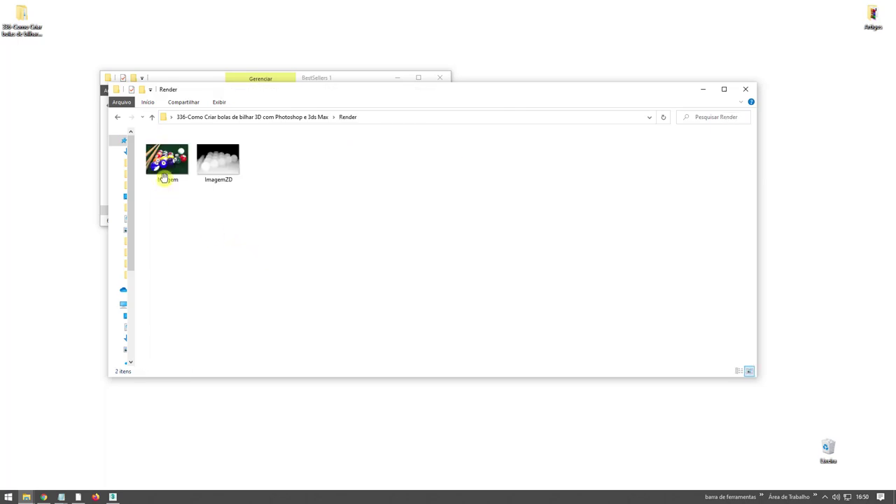
click(163, 176)
drag(164, 158, 88, 490)
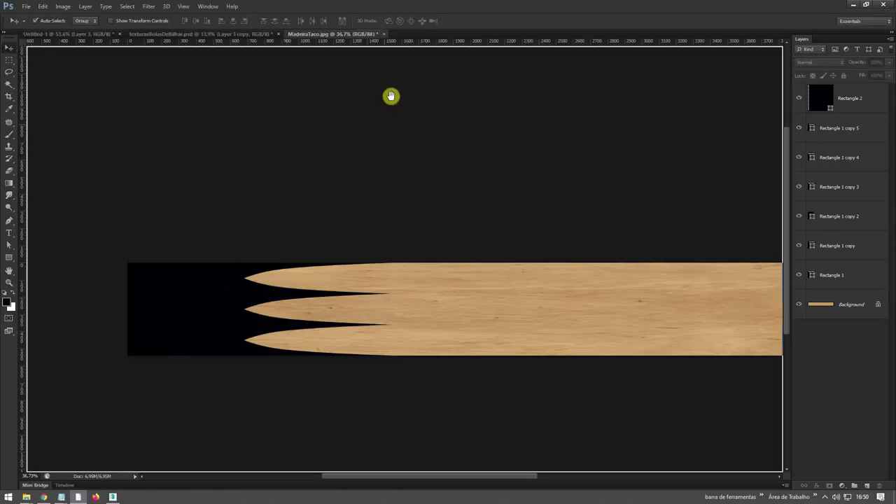
- Open Imagem in Photoshop and place ImagemZD as a layer above it
drag(87, 490, 426, 34)
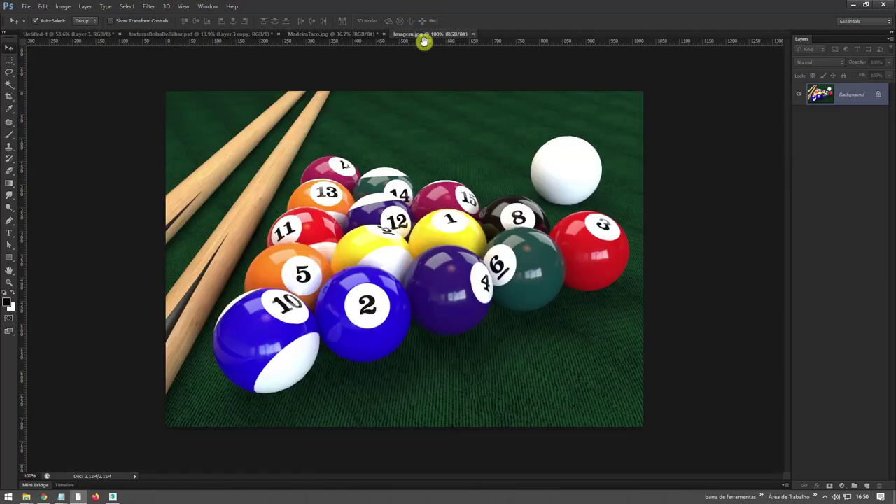
mouse_move(26, 497)
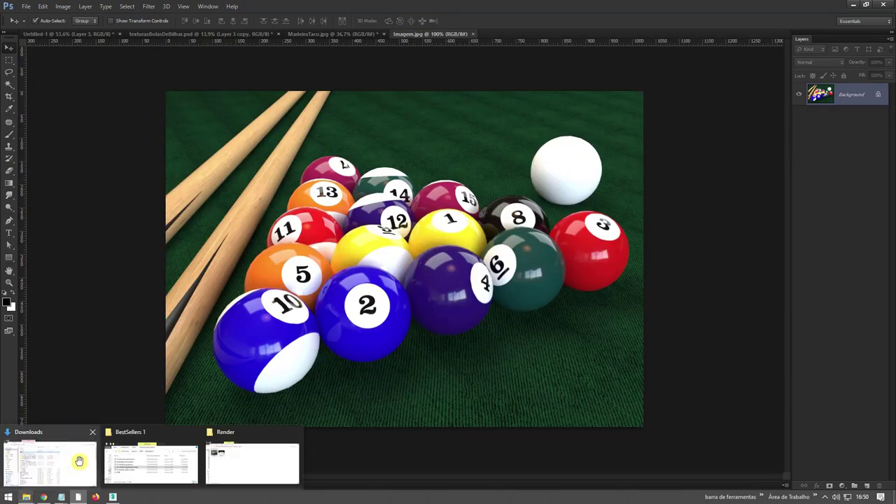
click(233, 456)
drag(218, 159, 336, 398)
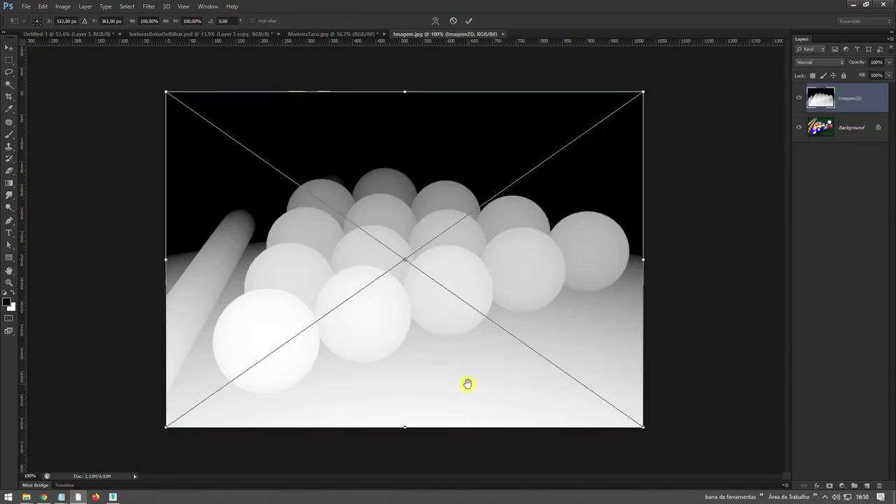
key(Return)
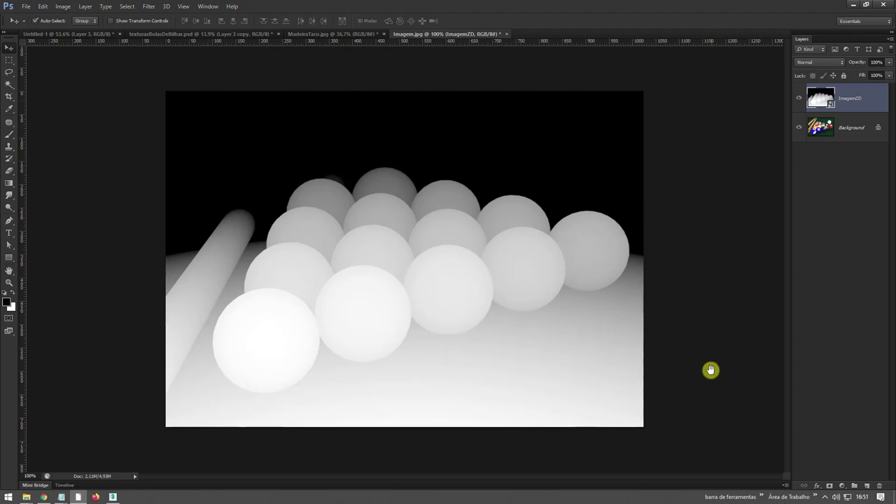
click(9, 60)
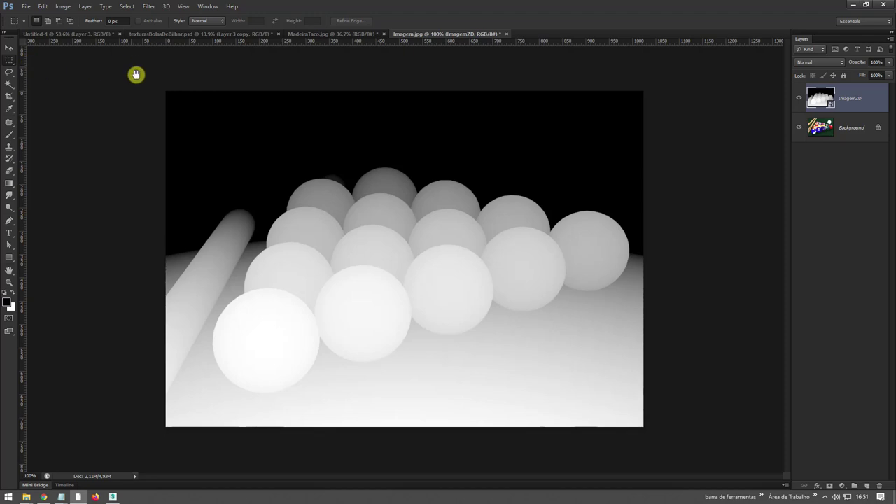
- Select the whole image and paste the depth map into a new Alpha 1 channel
drag(136, 74, 665, 428)
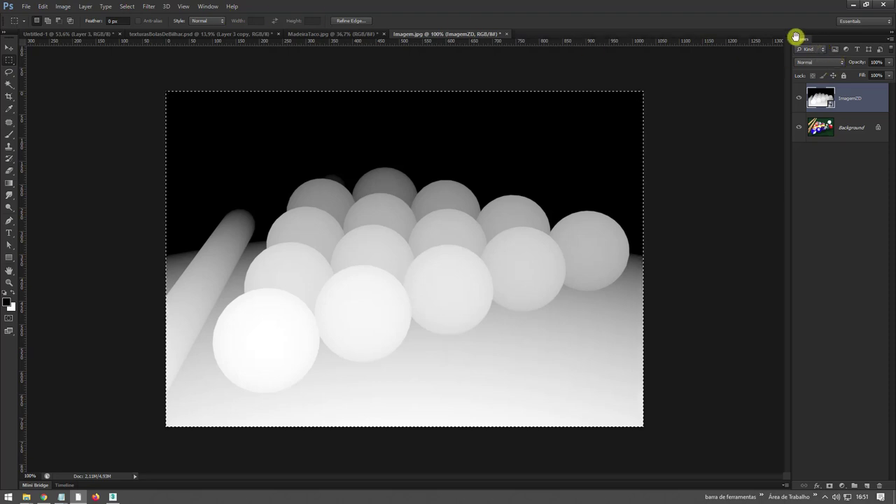
click(207, 6)
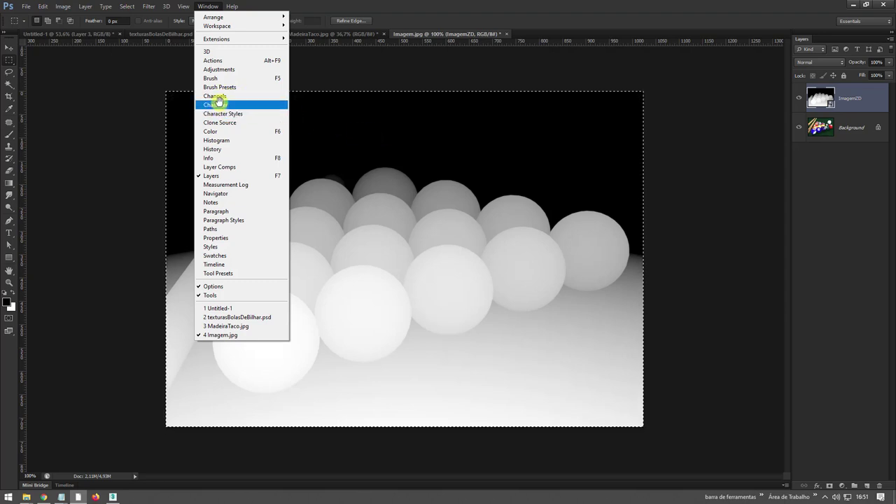
click(216, 95)
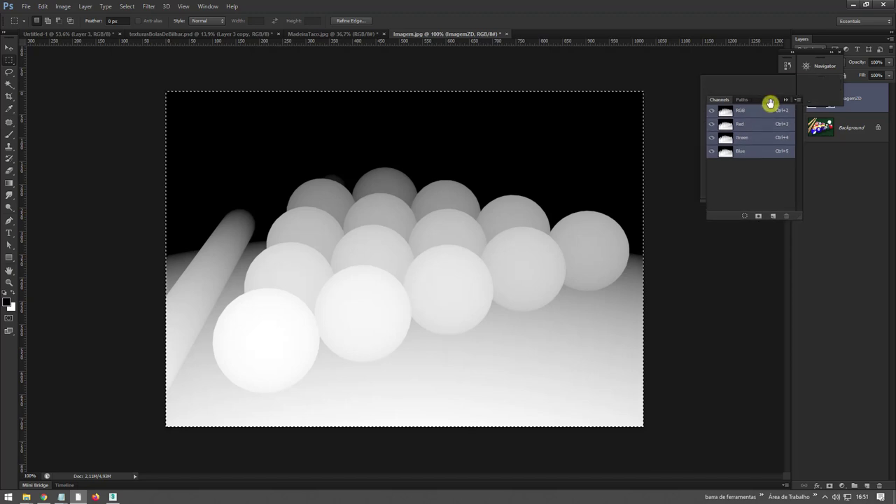
mouse_move(751, 79)
mouse_down()
mouse_move(848, 151)
mouse_move(816, 57)
mouse_move(836, 77)
mouse_up()
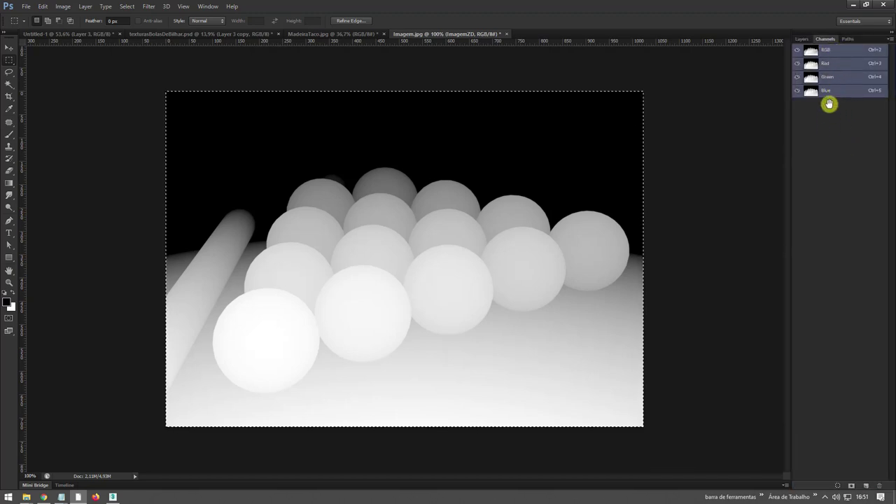
click(867, 485)
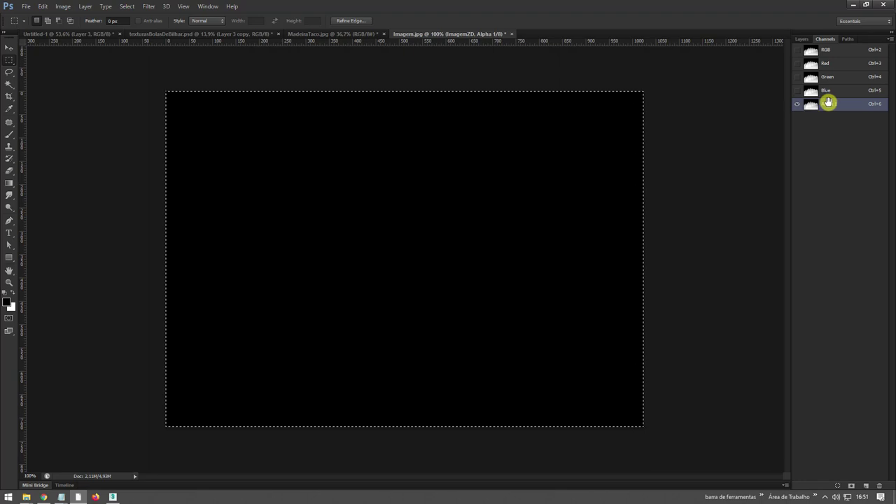
key(ctrl+v)
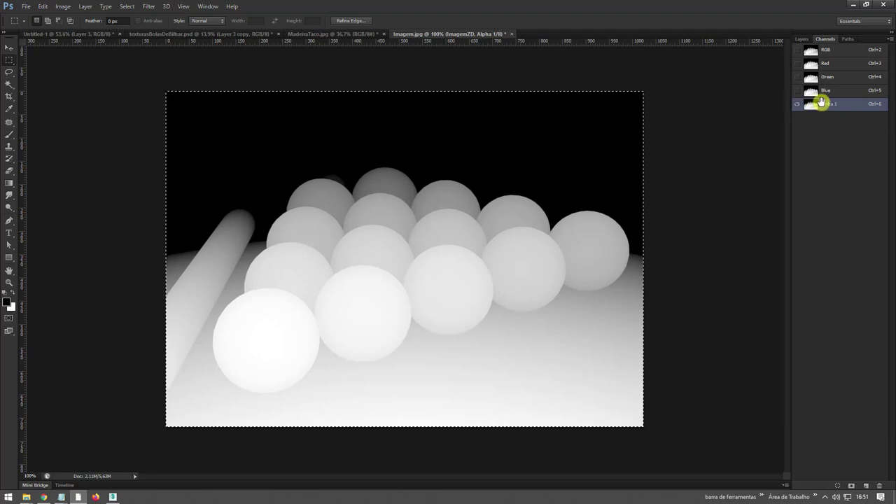
click(829, 50)
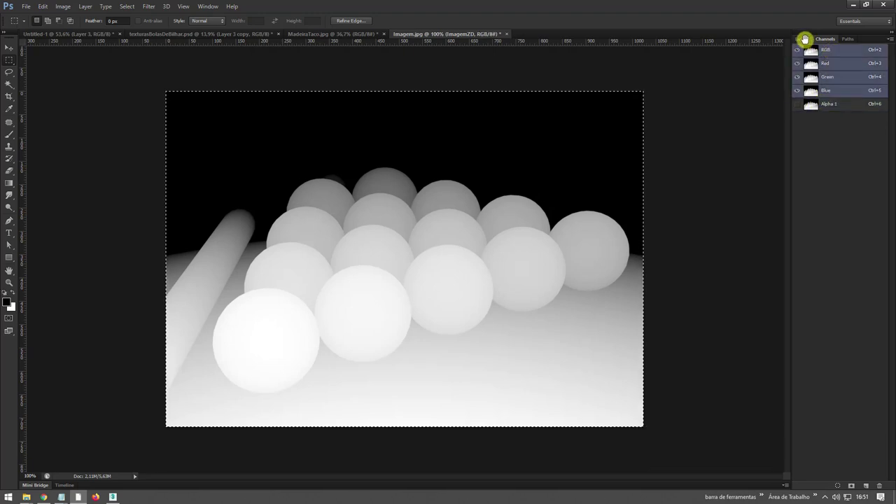
- Compare with the ImagemZD layer hidden, then delete that layer
click(801, 38)
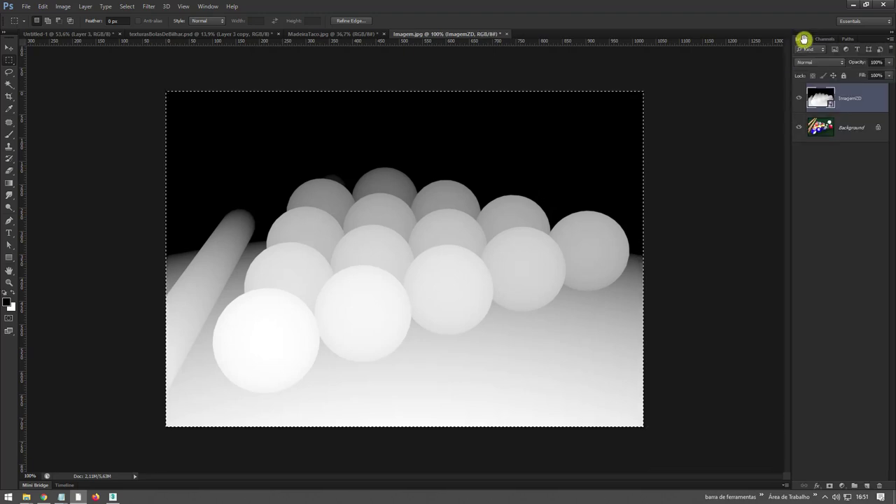
click(799, 98)
click(798, 98)
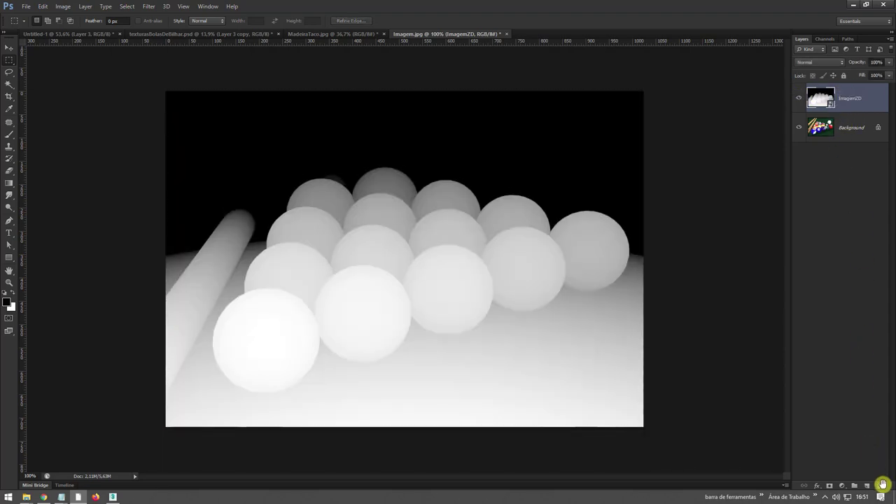
drag(848, 124, 880, 485)
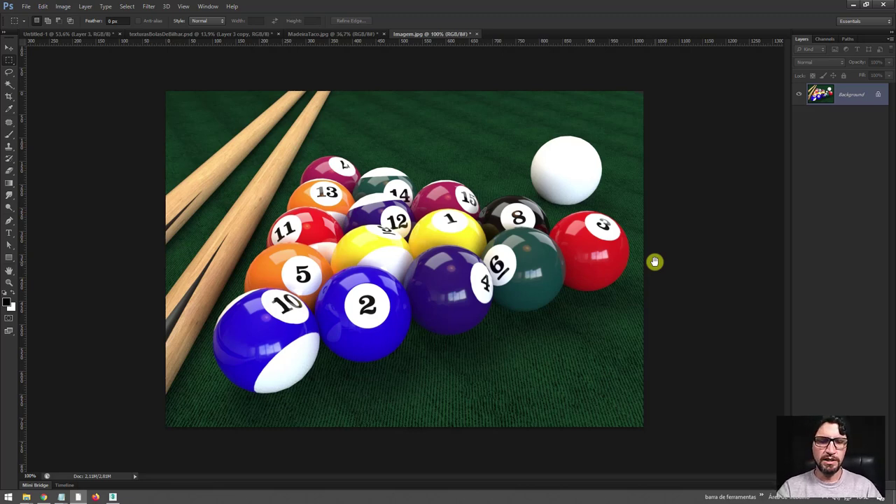
- Duplicate the background to Layer 1 and lower its brightness to about -55
key(ctrl+j)
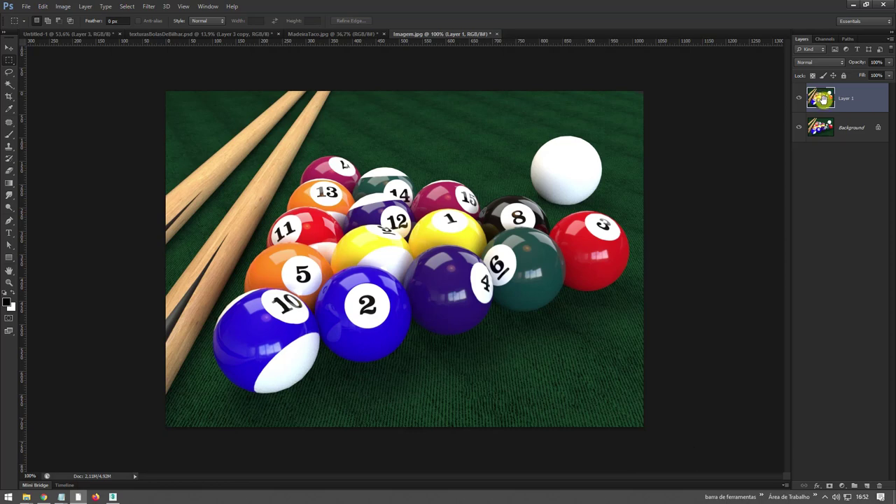
click(61, 5)
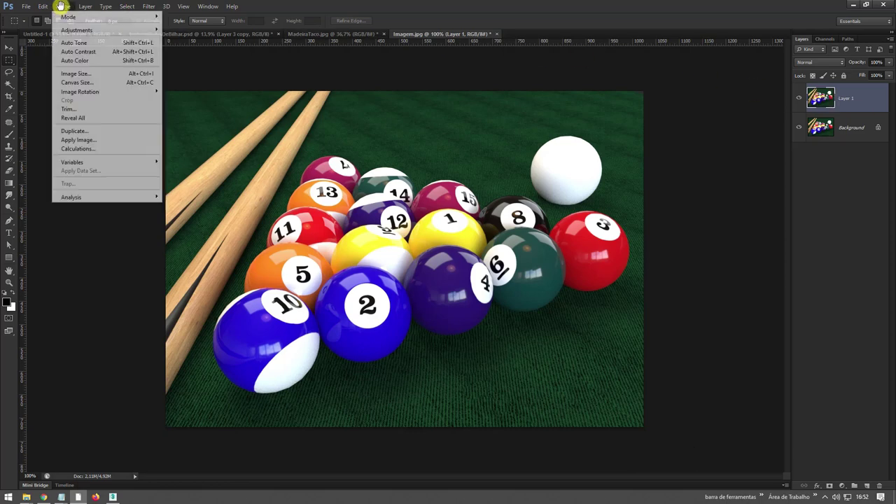
mouse_move(77, 30)
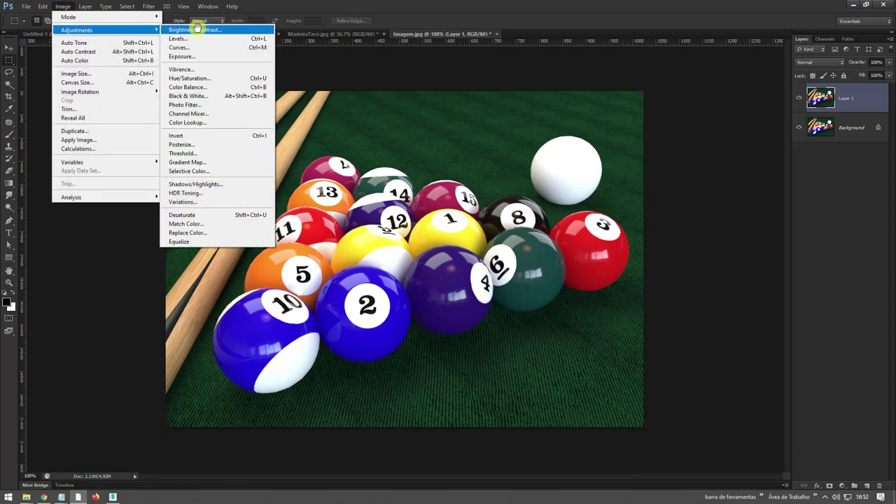
click(197, 29)
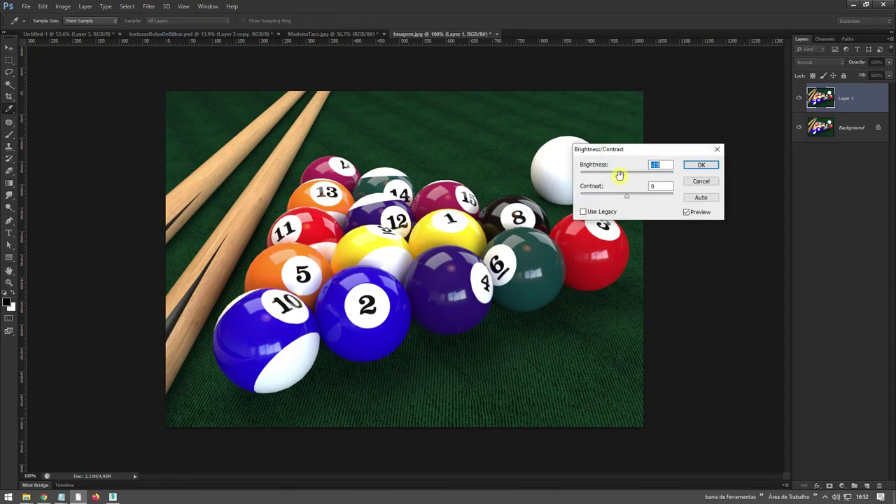
mouse_move(619, 175)
mouse_down()
mouse_move(608, 175)
mouse_move(651, 198)
mouse_up()
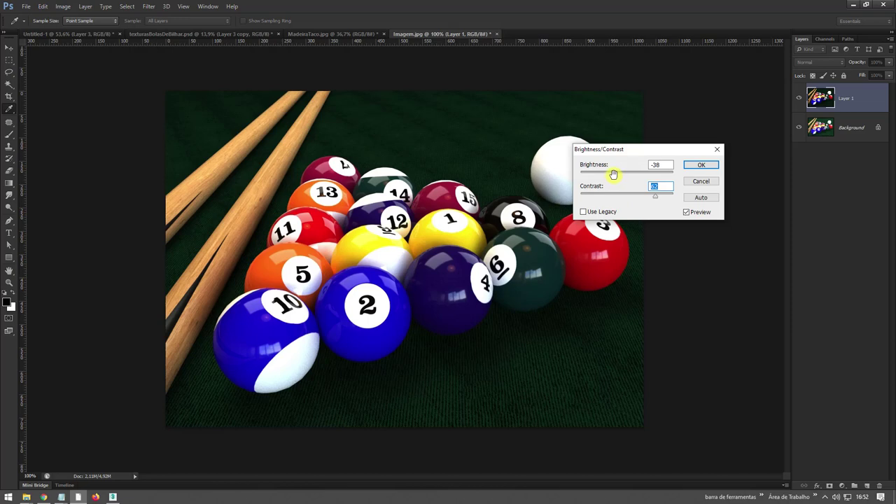
drag(613, 175, 610, 175)
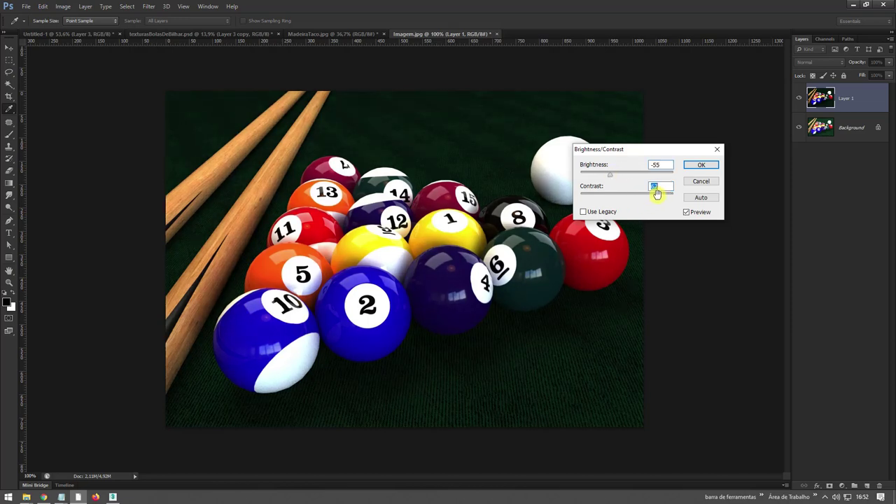
click(703, 163)
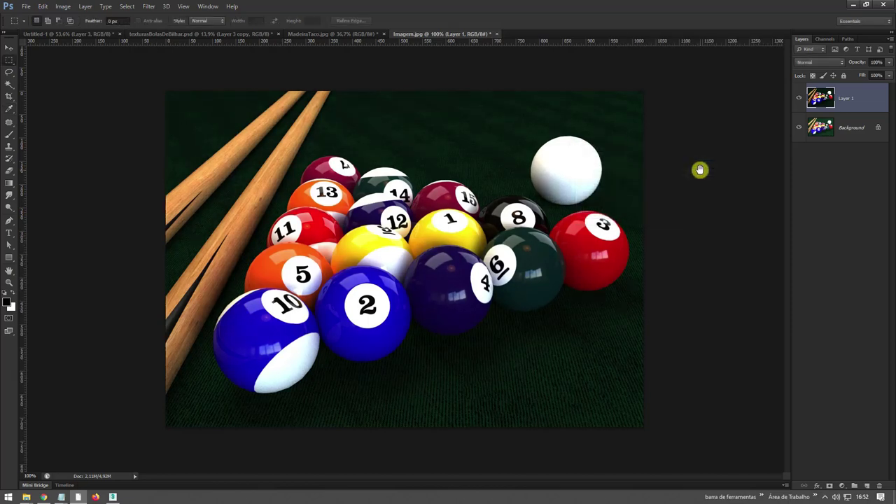
click(64, 7)
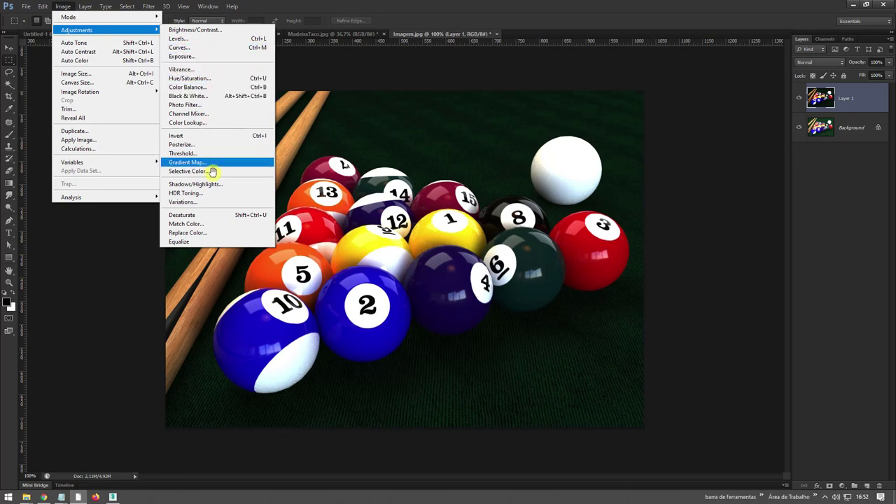
click(267, 7)
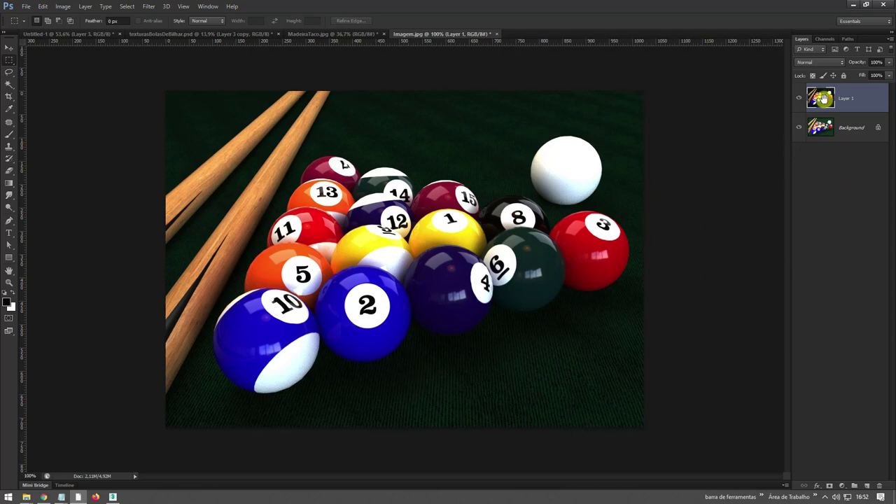
- Duplicate Layer 1 and apply Lens Blur from Alpha 1, focal distance 255, radius 12
key(ctrl+j)
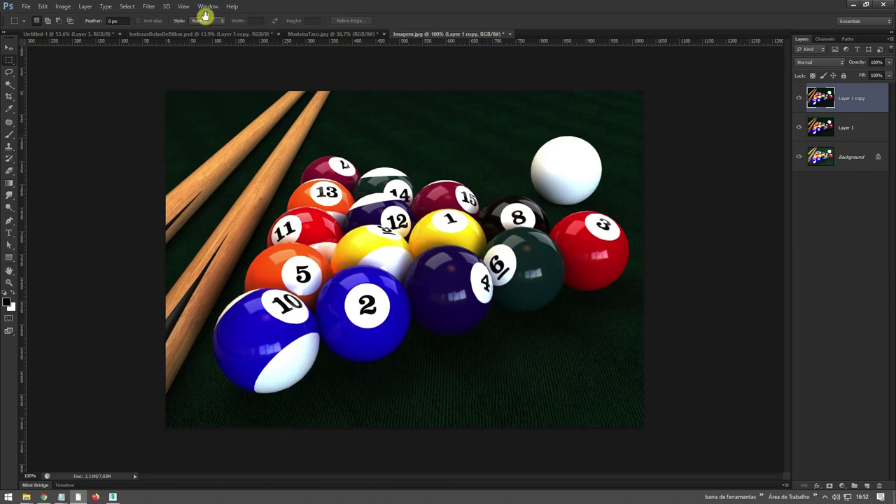
click(146, 7)
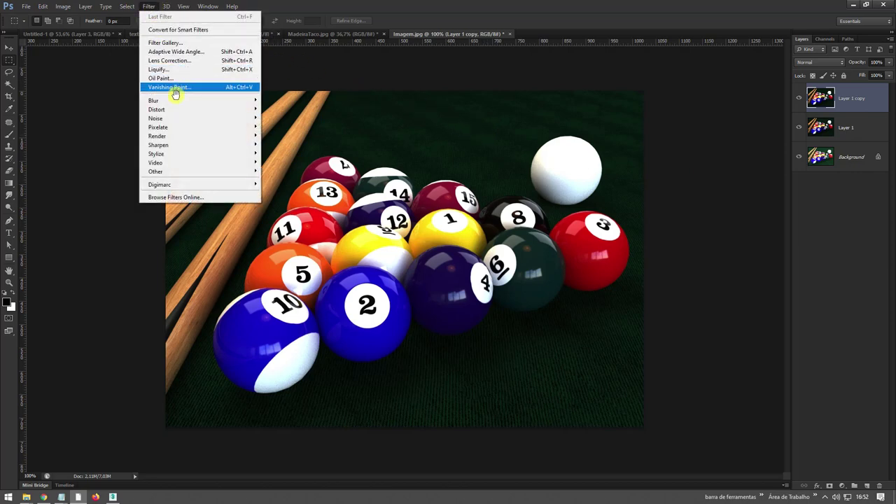
mouse_move(198, 100)
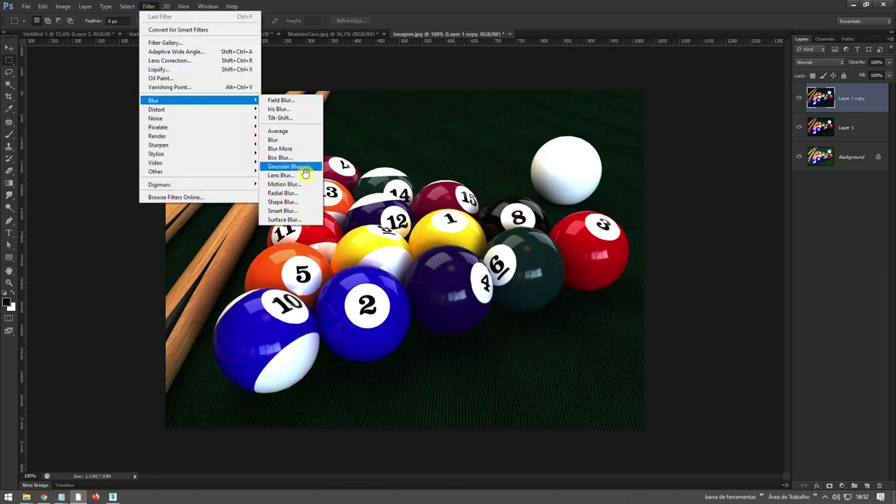
click(289, 176)
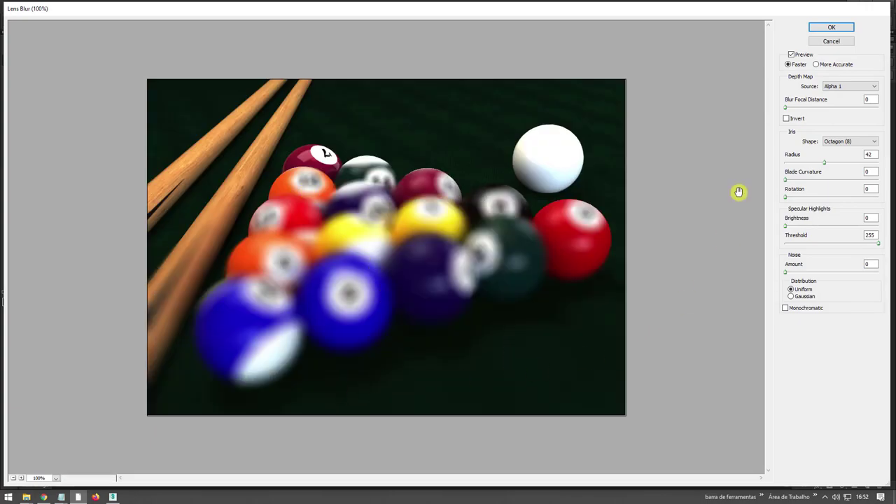
click(261, 328)
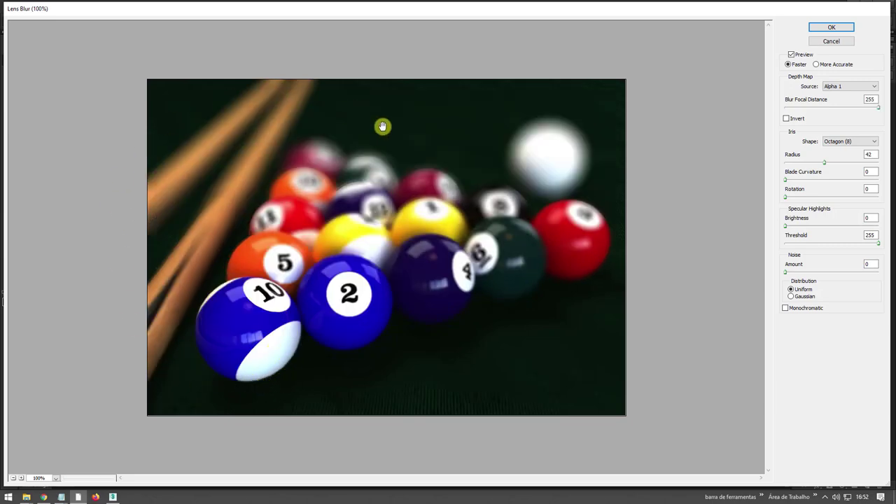
click(313, 151)
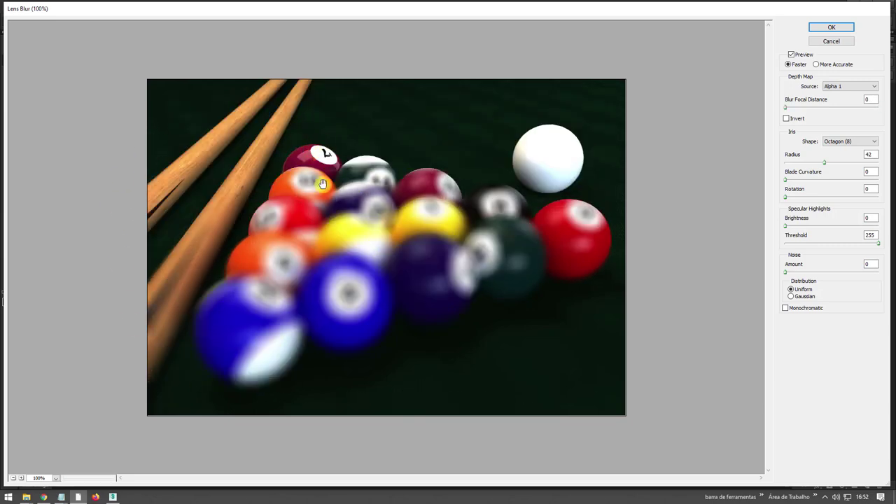
click(253, 350)
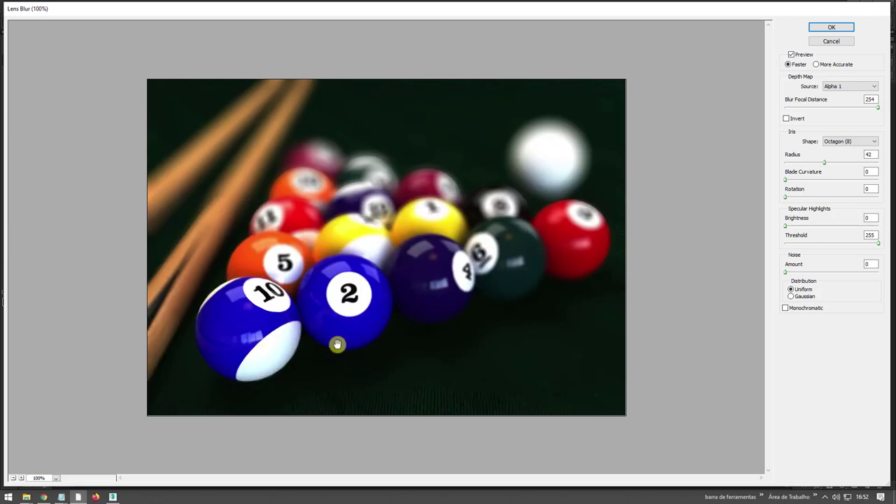
drag(824, 162, 798, 161)
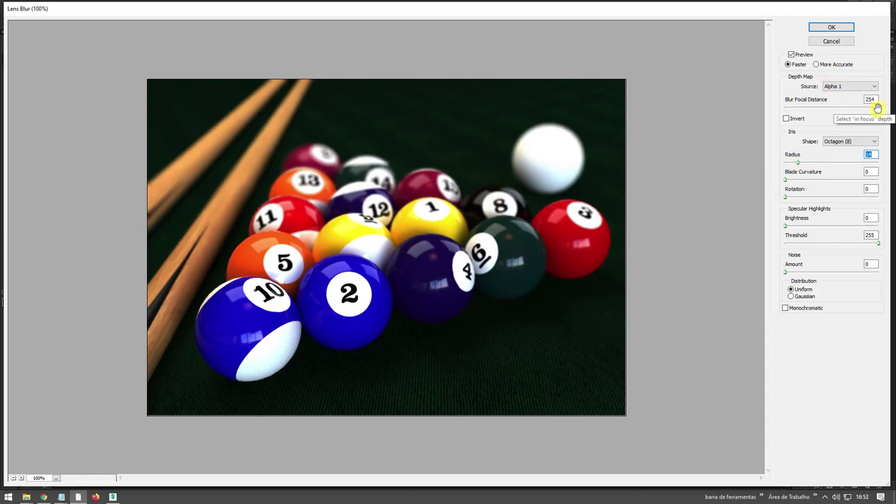
drag(830, 100, 817, 101)
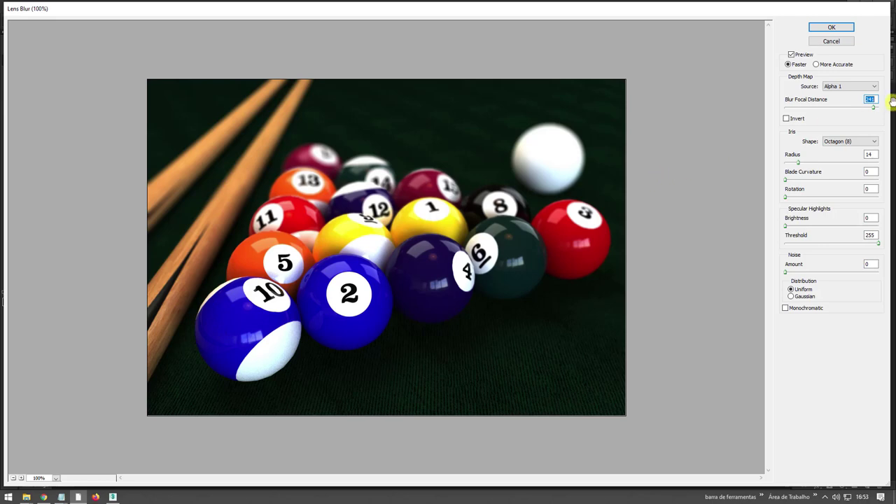
drag(873, 106, 884, 110)
drag(796, 161, 792, 161)
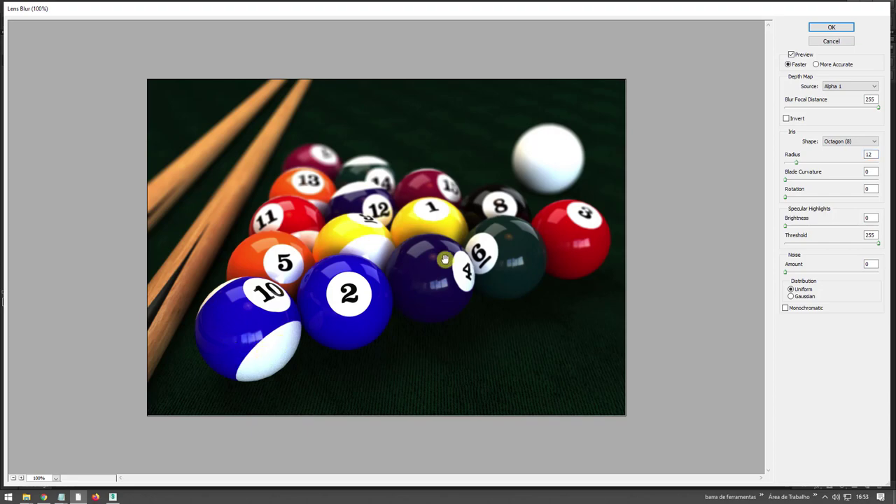
click(831, 28)
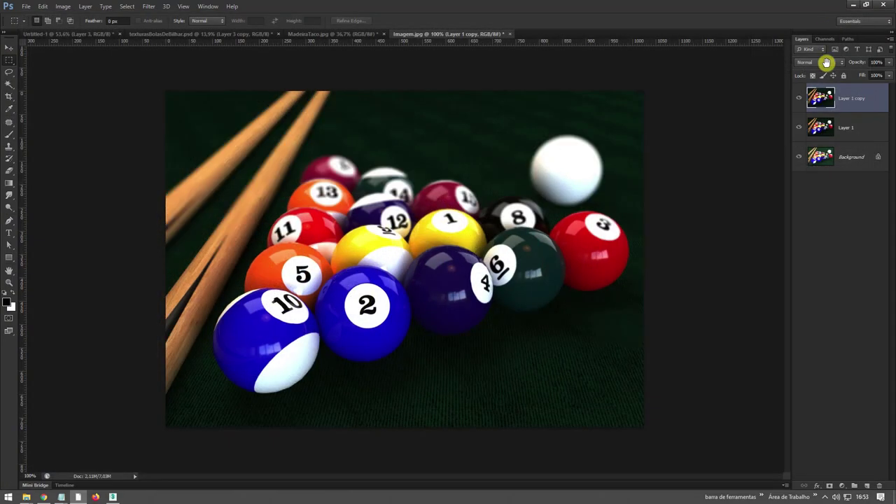
- Toggle the Layer 1 copy's visibility to compare before and after the blur
click(798, 97)
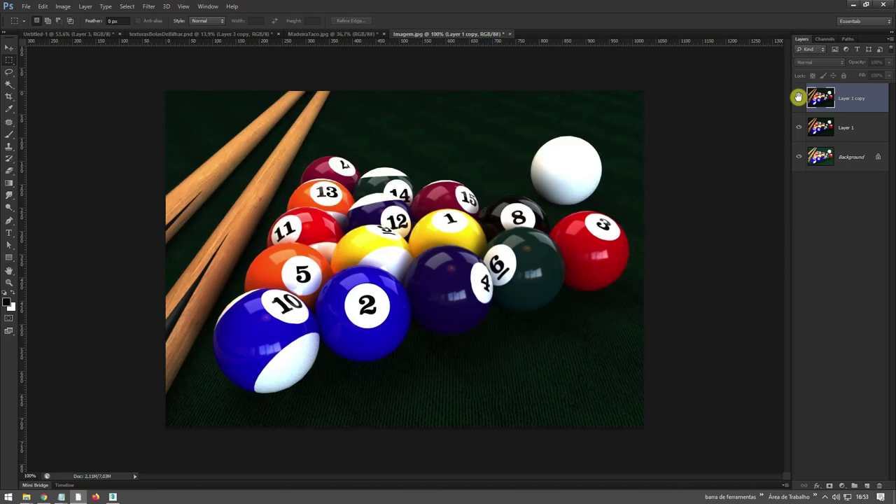
click(798, 97)
click(798, 96)
click(798, 96)
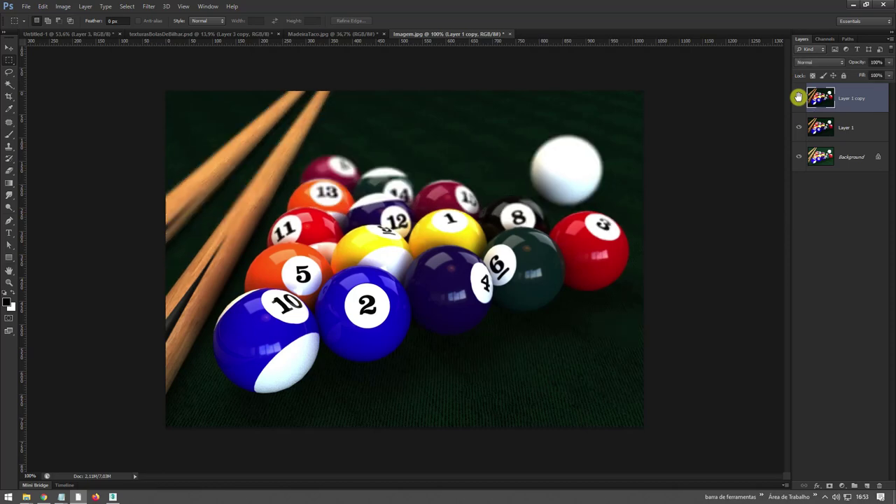